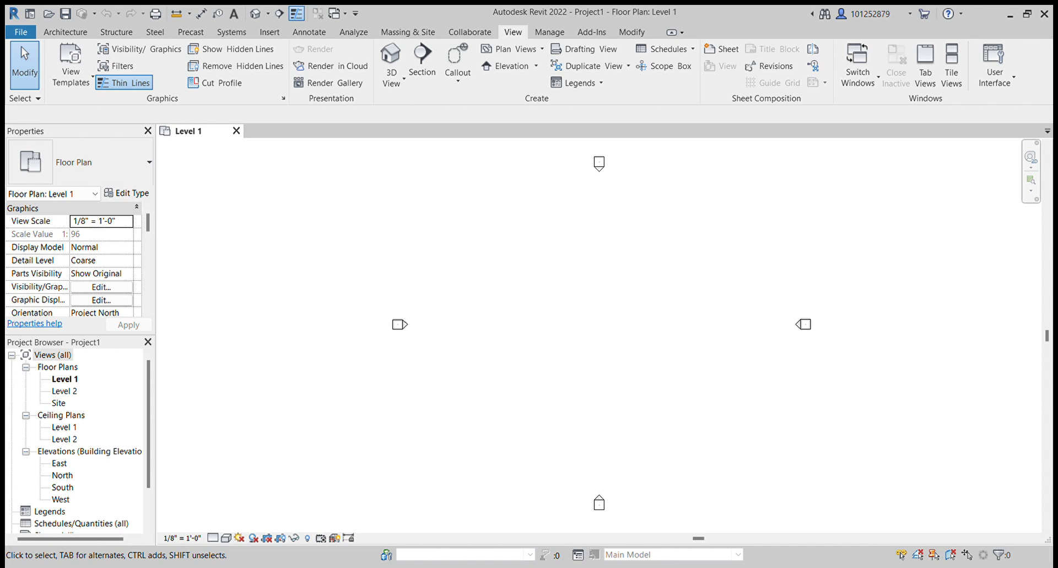
- Configure the project units to metric millimetres
click(65, 31)
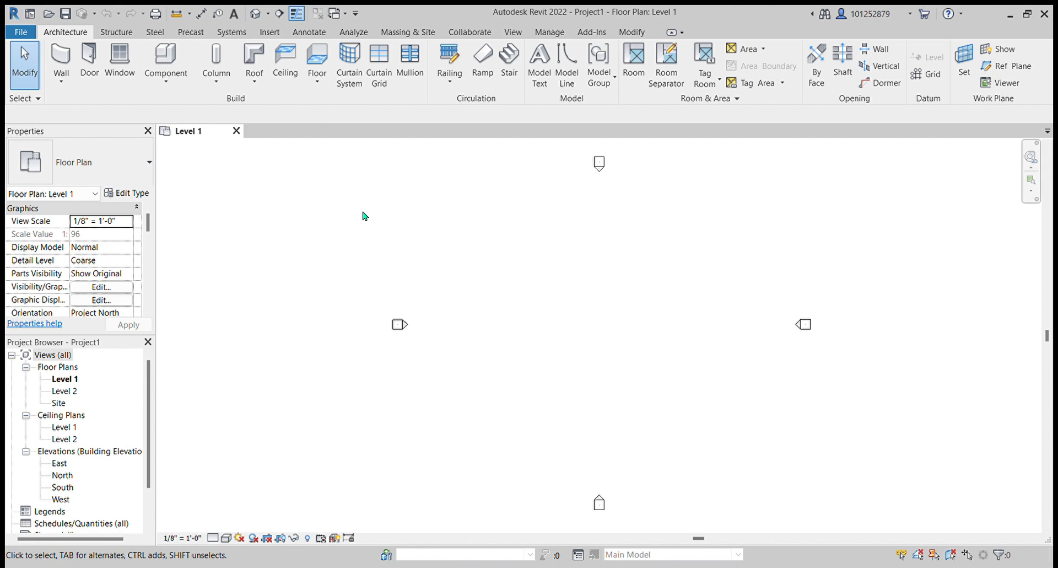
key(u)
key(n)
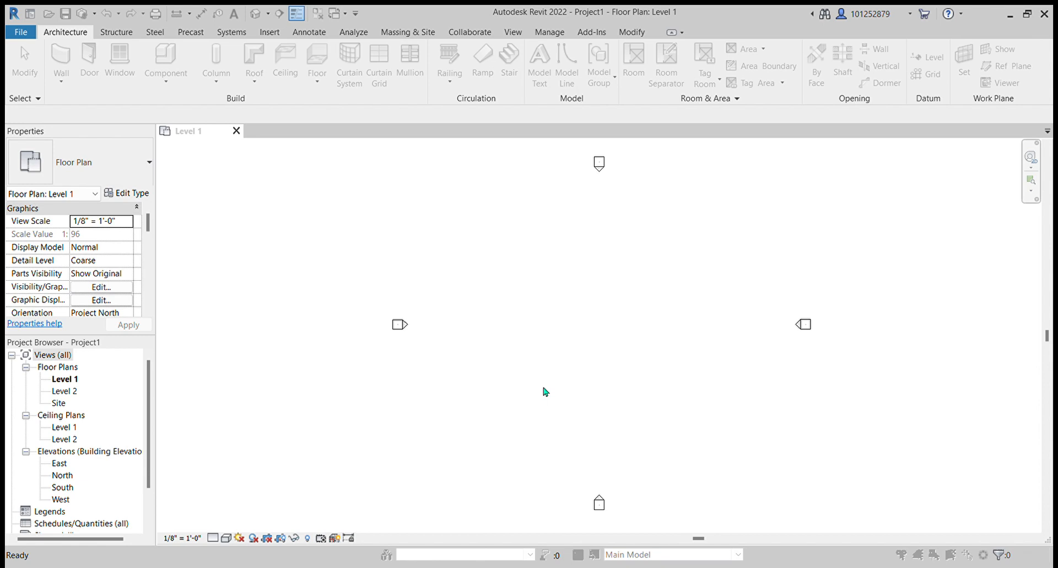
click(505, 423)
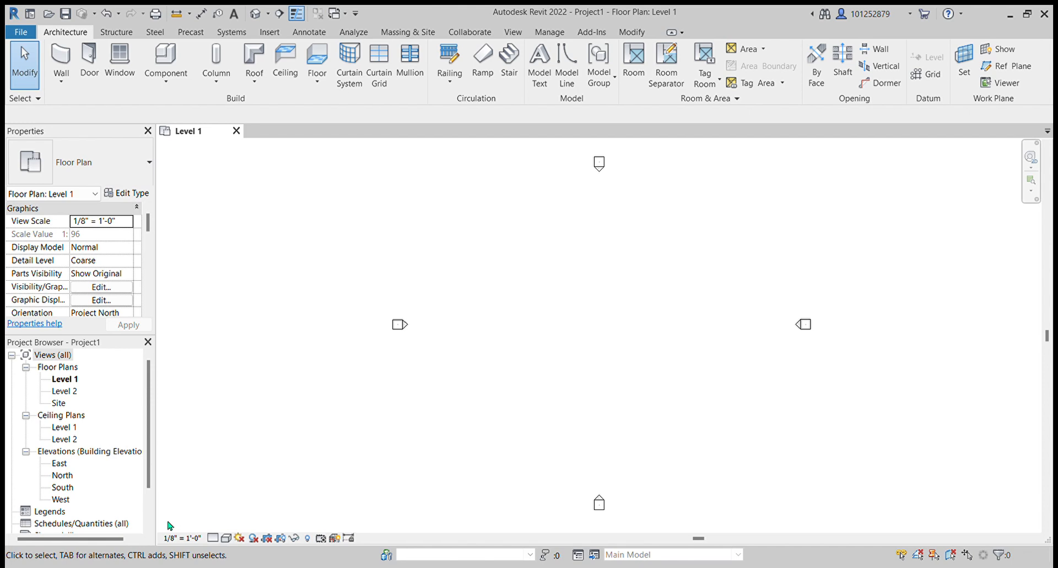
- Set the Level 1 floor plan's view scale to 1:100 and its detail level to Fine
click(182, 535)
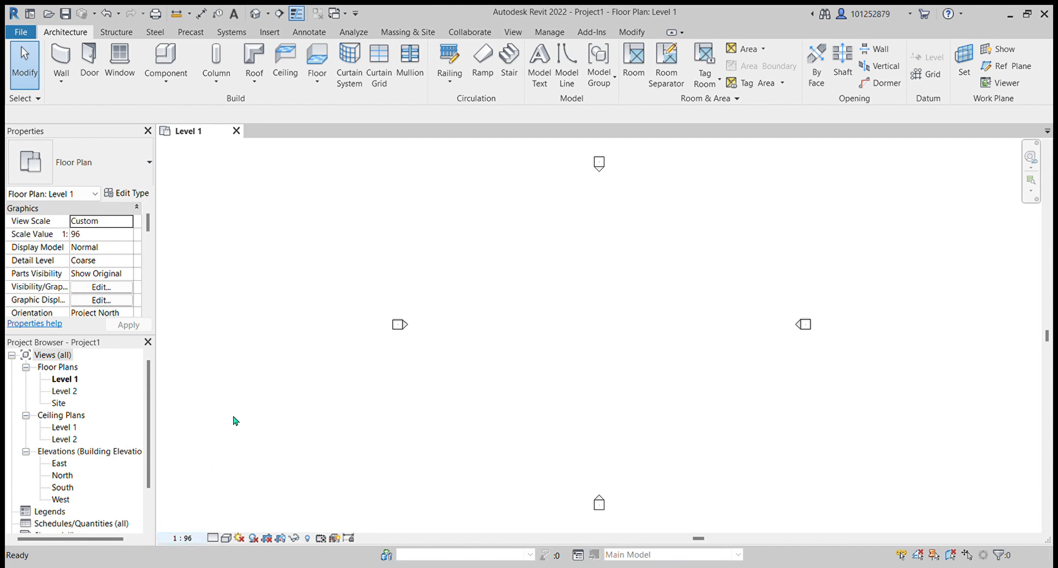
click(223, 453)
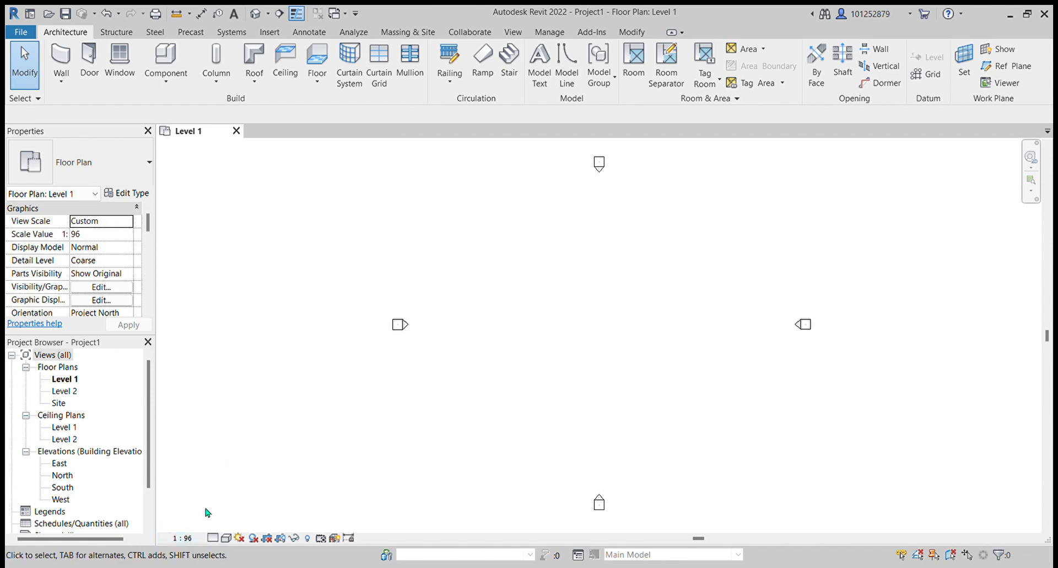
click(218, 536)
click(226, 524)
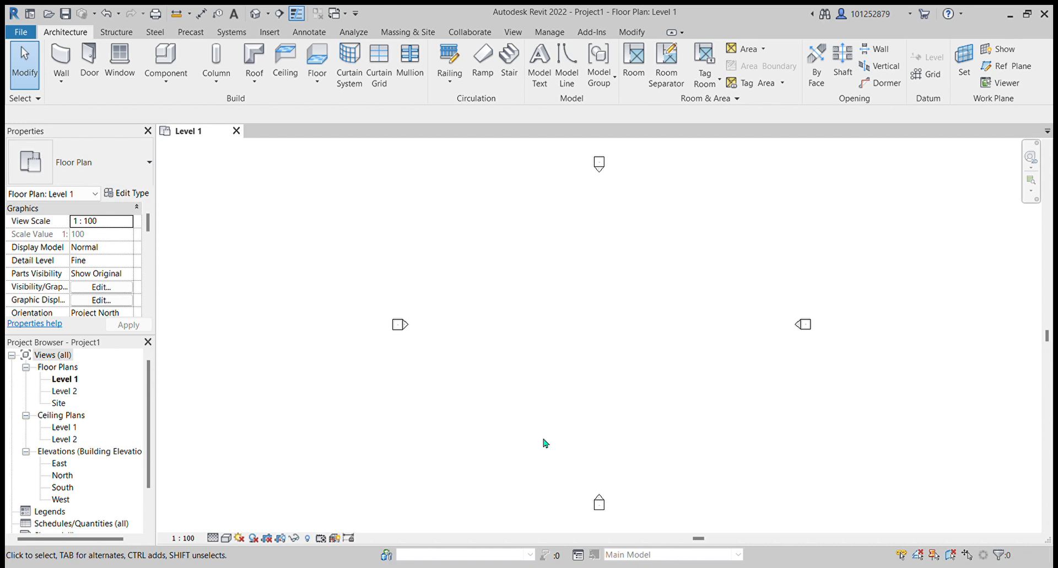
- Open the North and South elevations and set the South elevation's view scale to 1:100
double_click(62, 475)
click(65, 487)
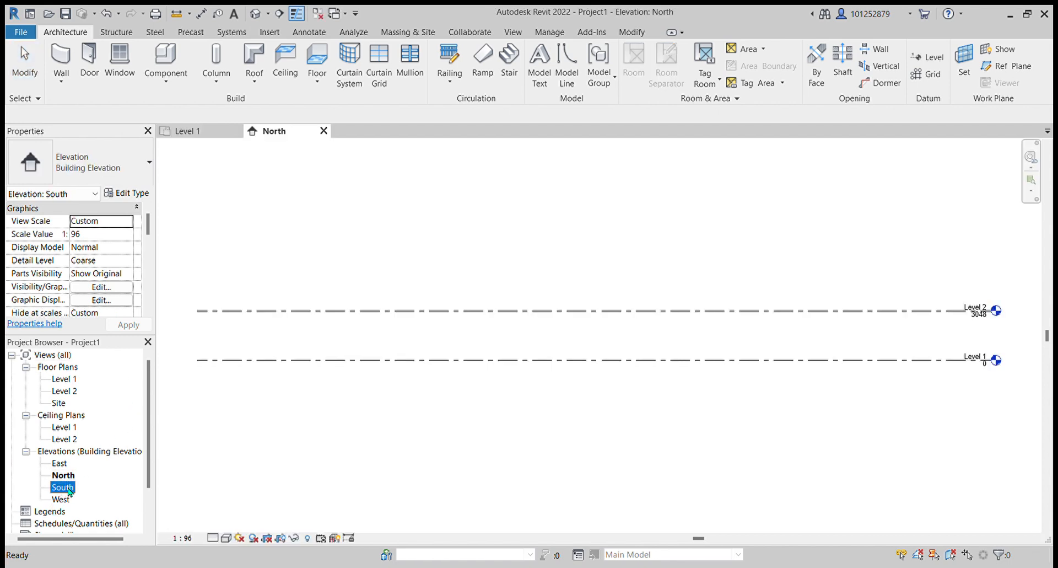
double_click(67, 488)
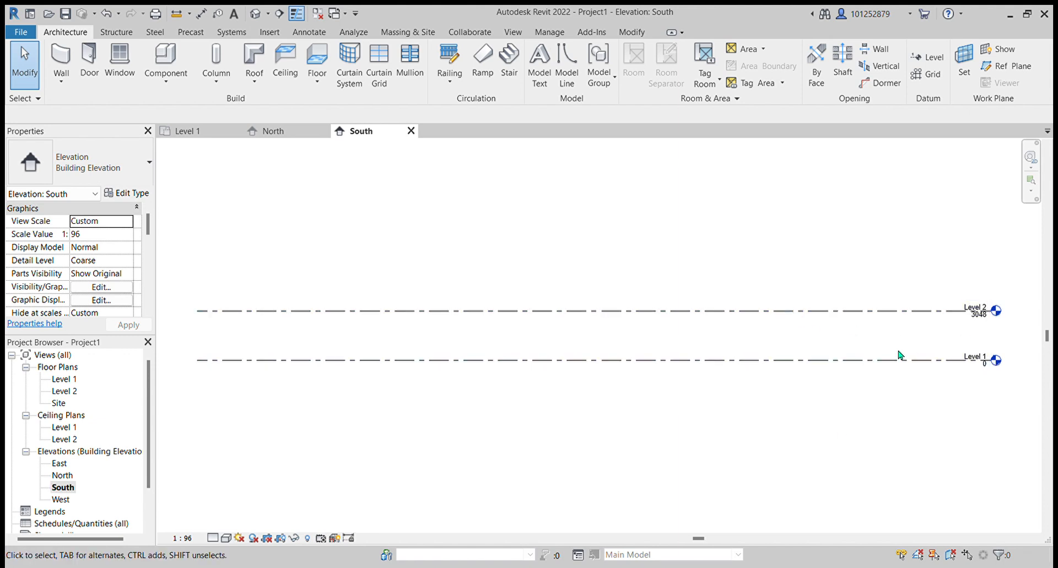
scroll(590, 313, down, 2)
scroll(843, 328, up, 4)
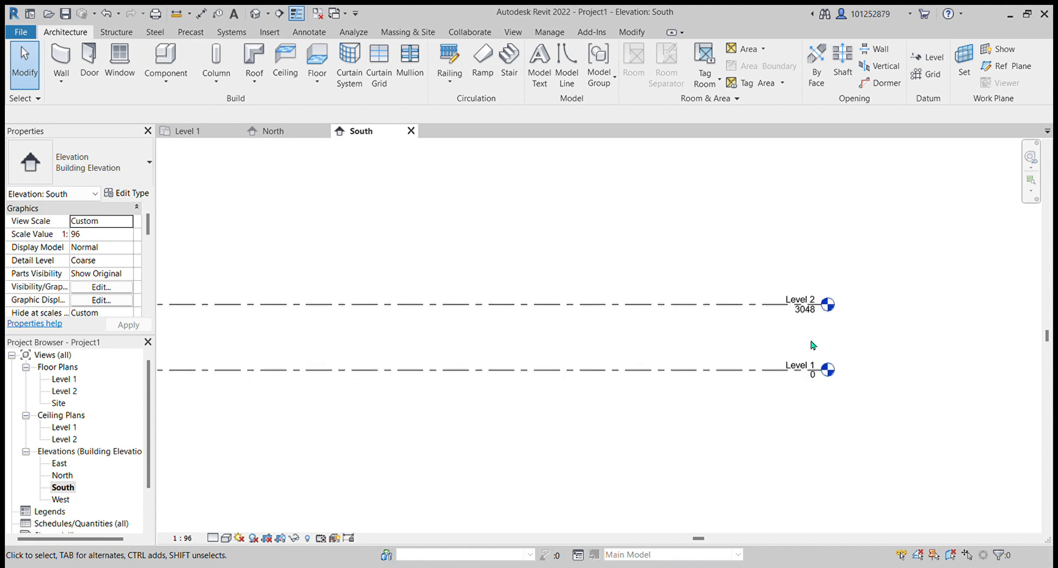
scroll(824, 331, up, 2)
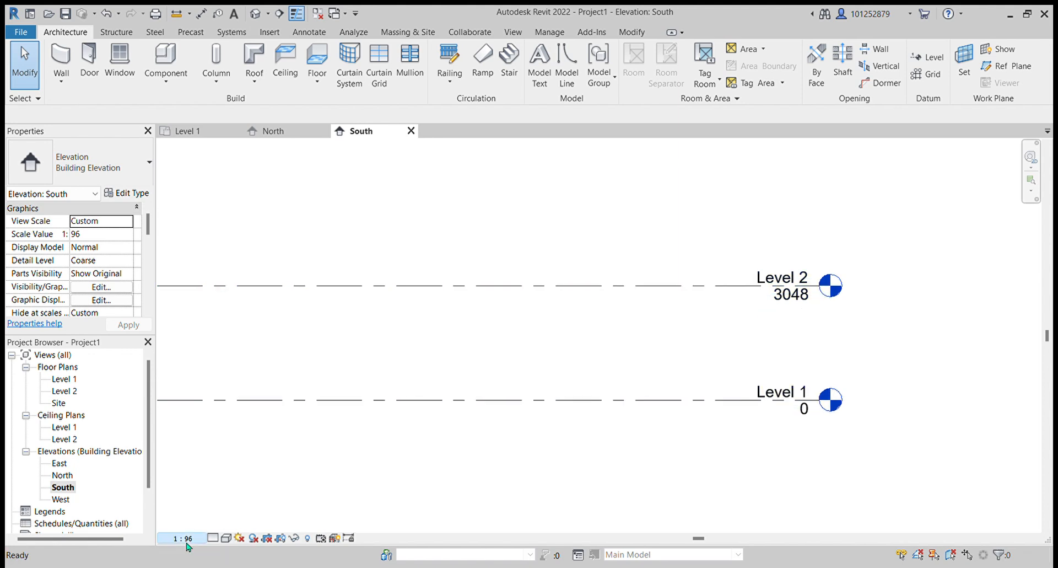
click(221, 452)
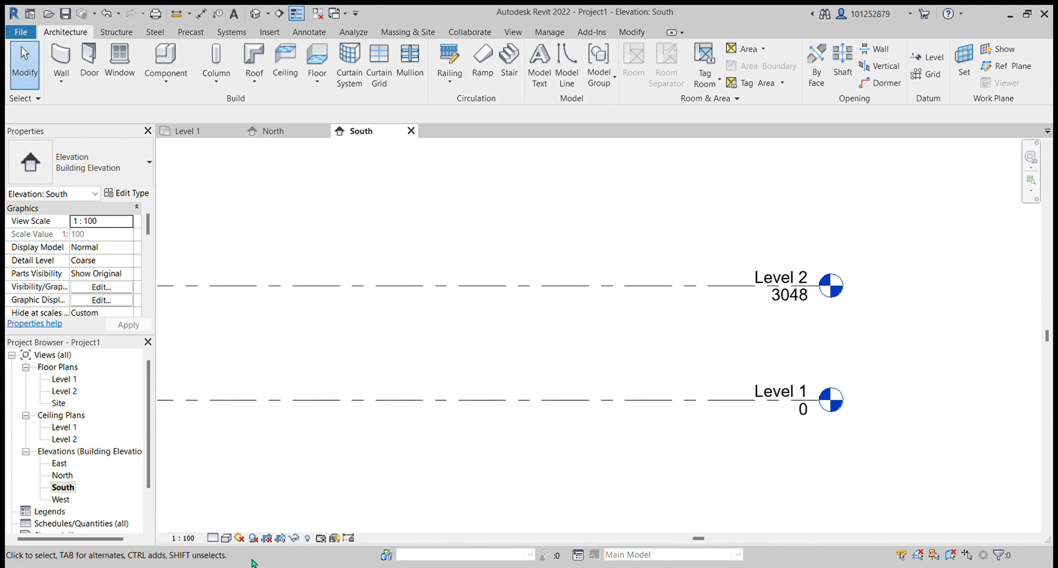
- Open the East elevation and set its view scale to 1:100 and detail level to Fine
click(62, 475)
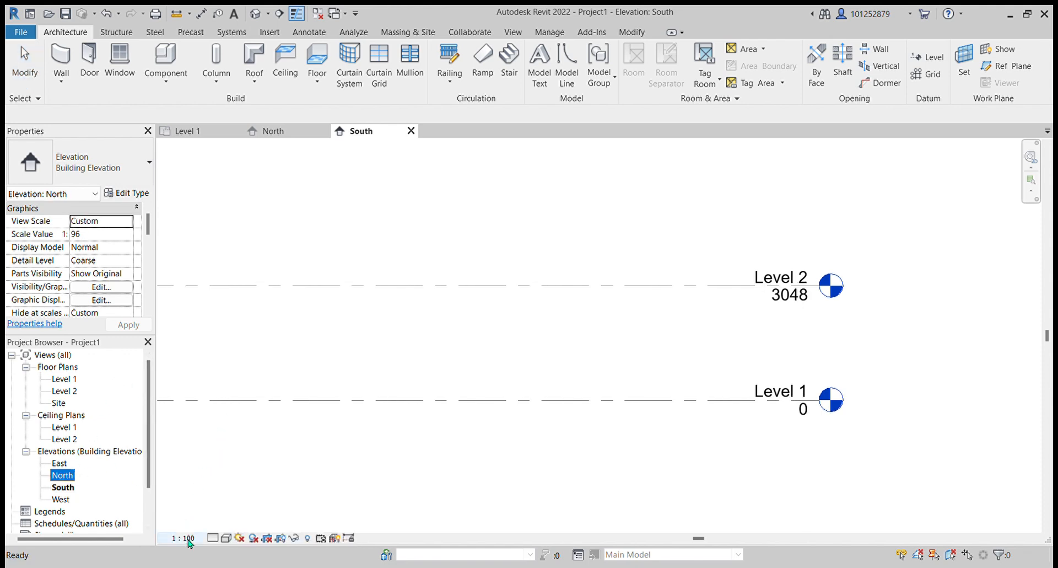
double_click(59, 464)
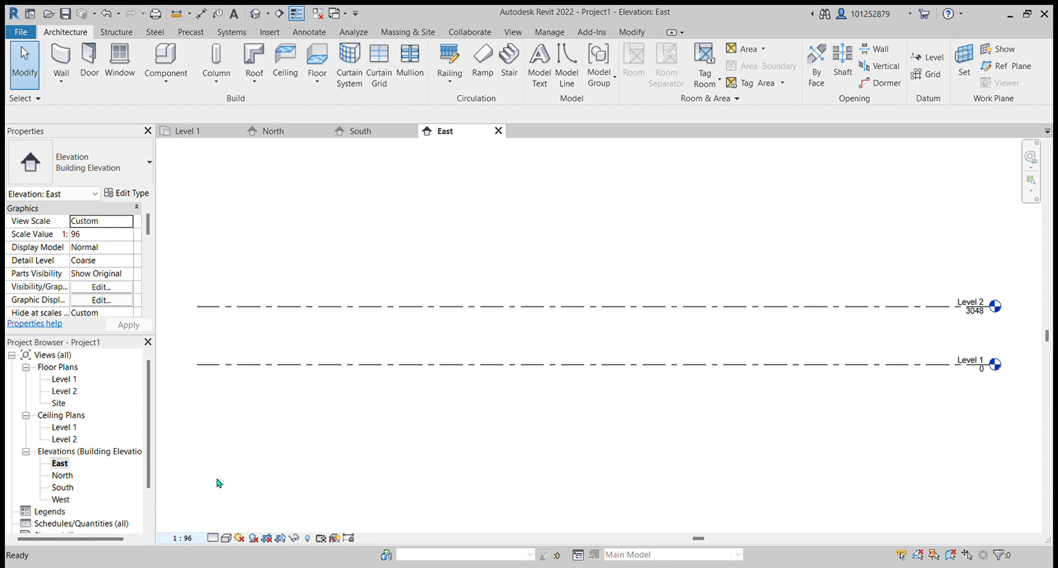
click(211, 454)
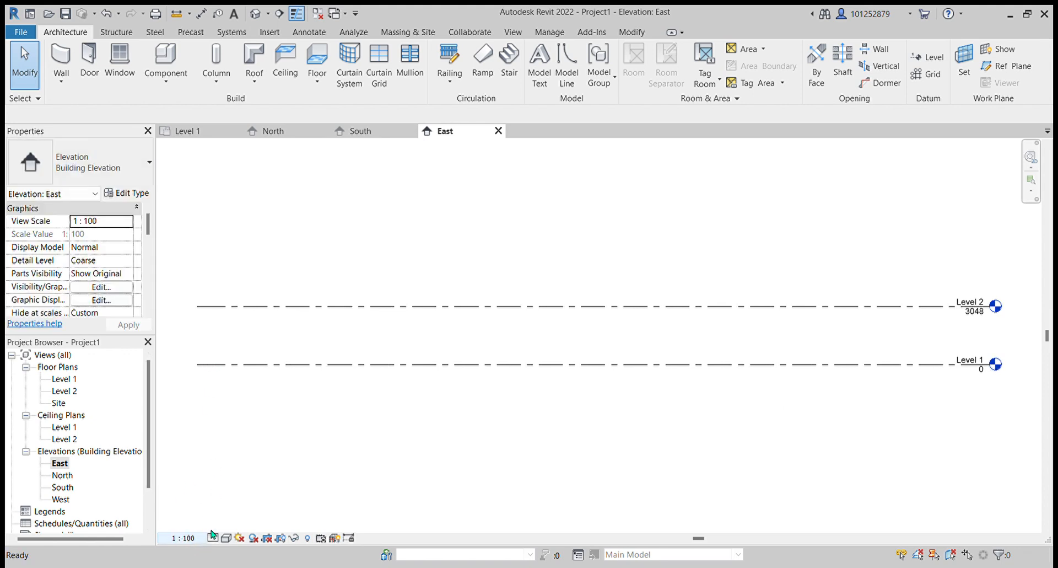
click(215, 538)
click(225, 524)
- Open the West elevation and set its view scale to 1:100
double_click(70, 487)
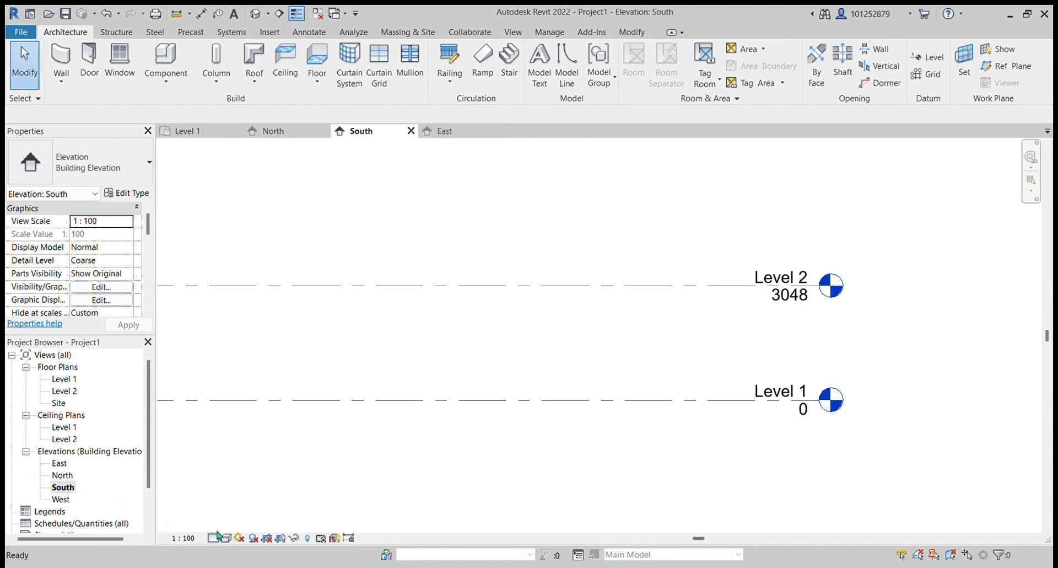
click(66, 499)
click(68, 488)
double_click(63, 499)
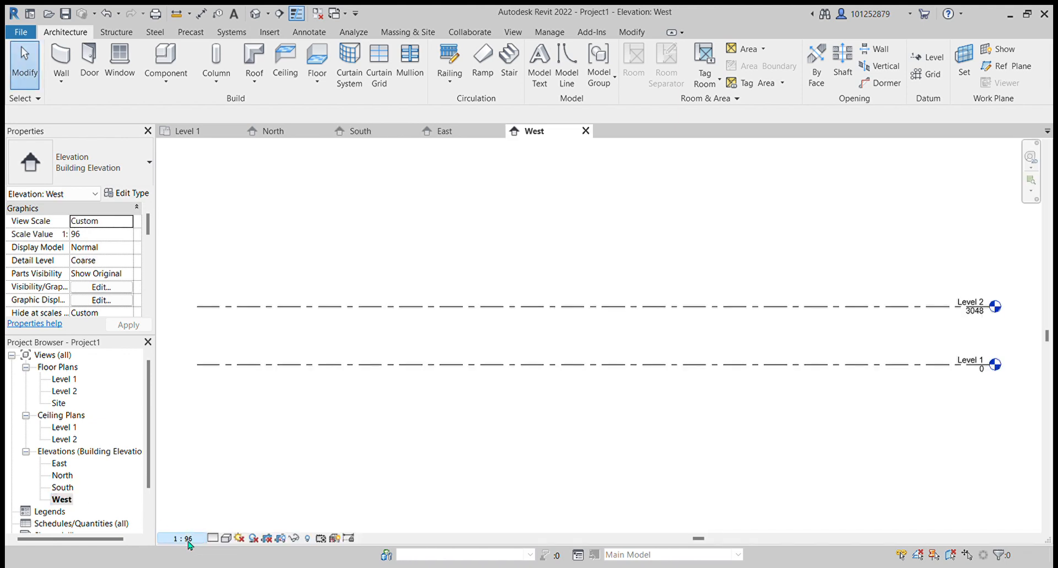
click(203, 452)
click(210, 537)
- Set the North elevation's detail level to Fine and switch back to the South elevation
double_click(63, 476)
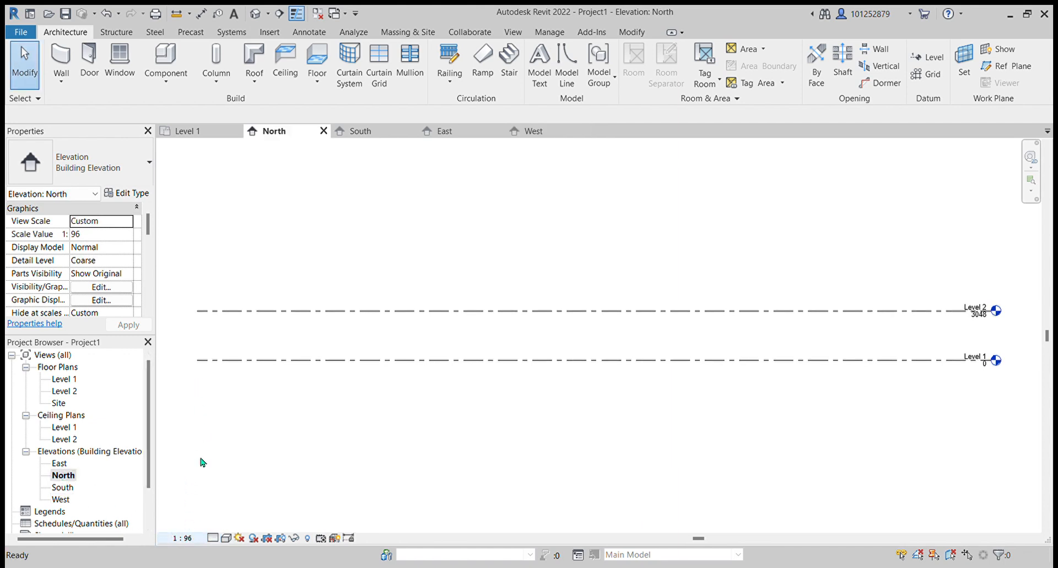
click(209, 536)
click(215, 520)
double_click(59, 463)
double_click(62, 487)
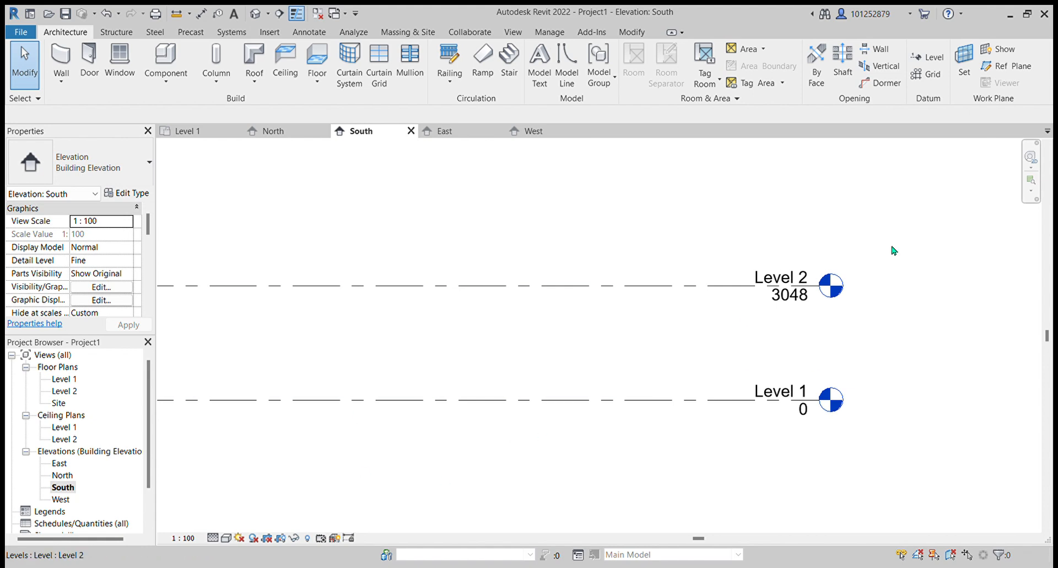
- Select Level 2, drag its head label aside, and undo the move
scroll(796, 301, up, 2)
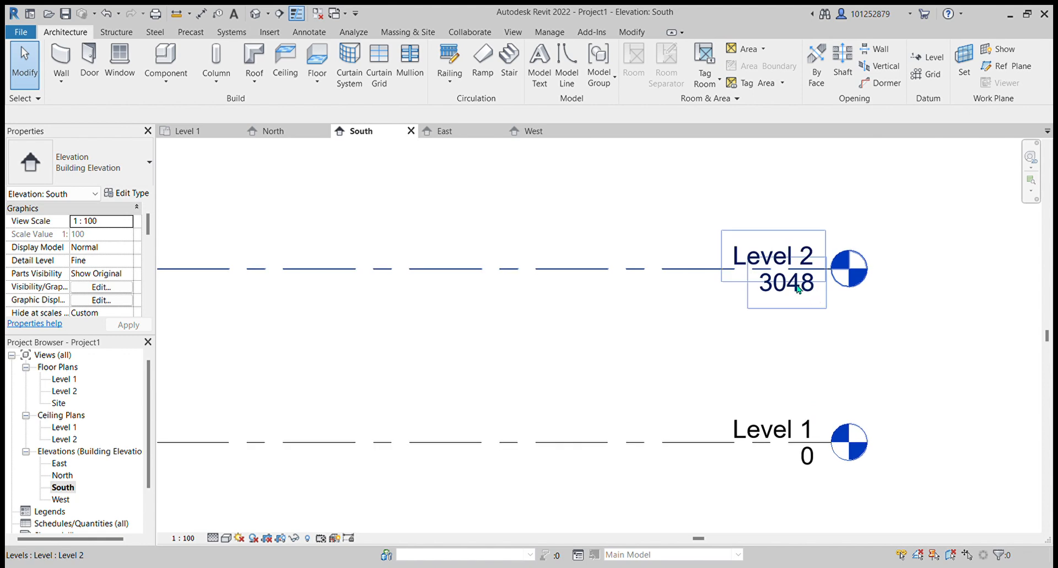
click(798, 291)
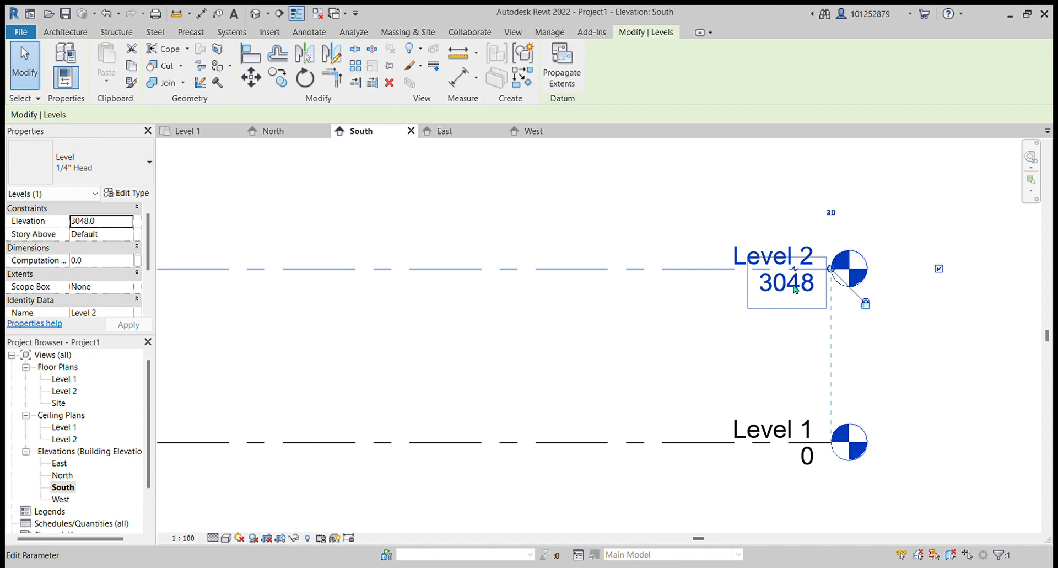
click(778, 280)
click(776, 312)
click(795, 270)
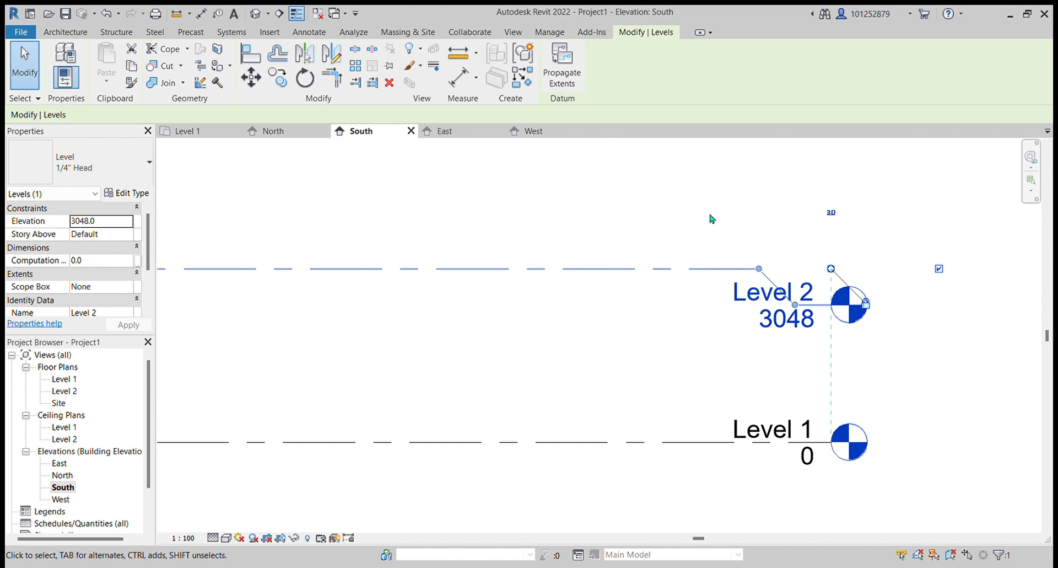
click(107, 13)
- Set Level 2's elevation to 7400
click(790, 292)
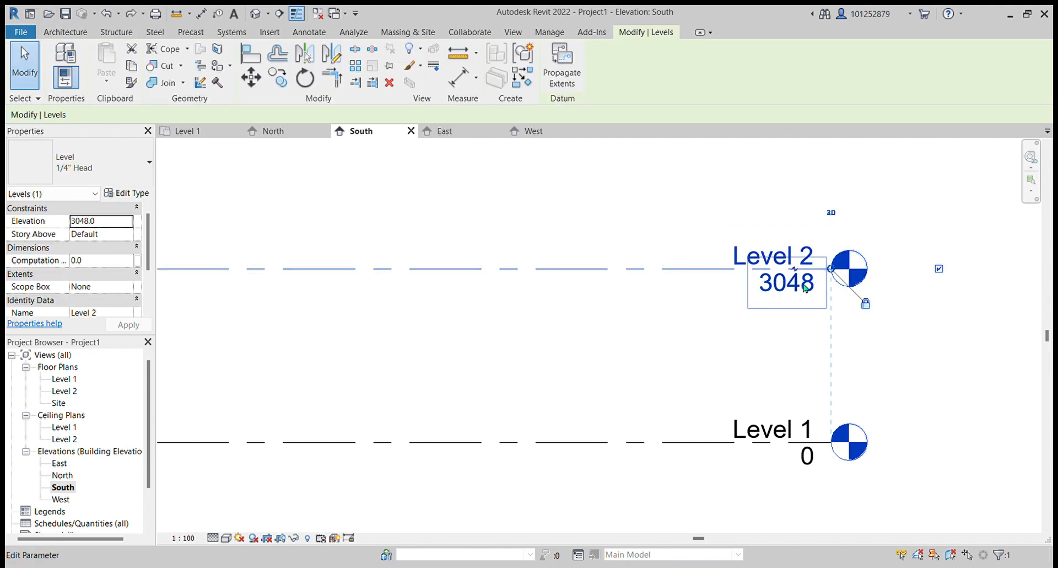
click(787, 300)
text(7400)
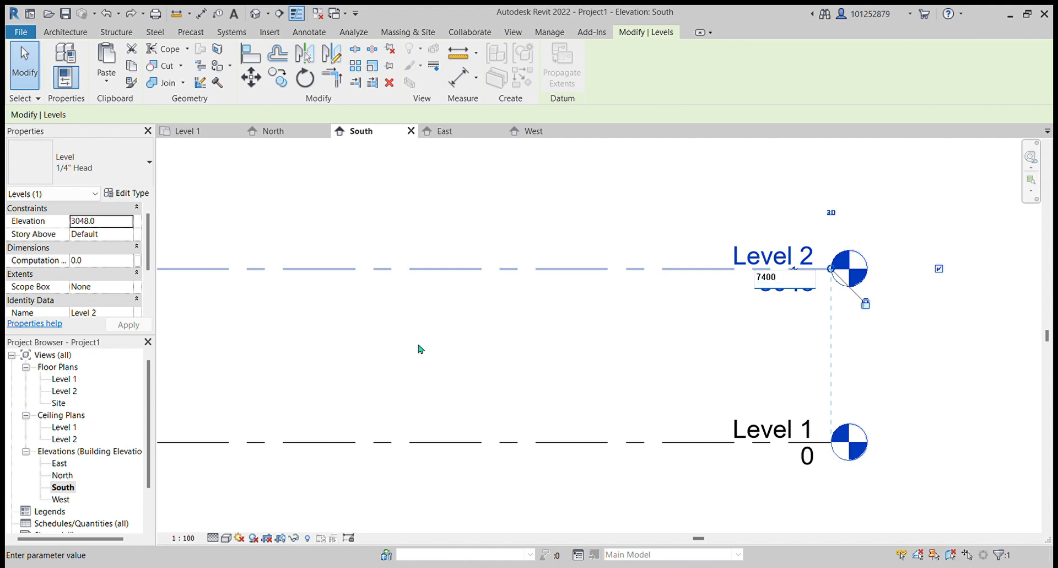
key(Return)
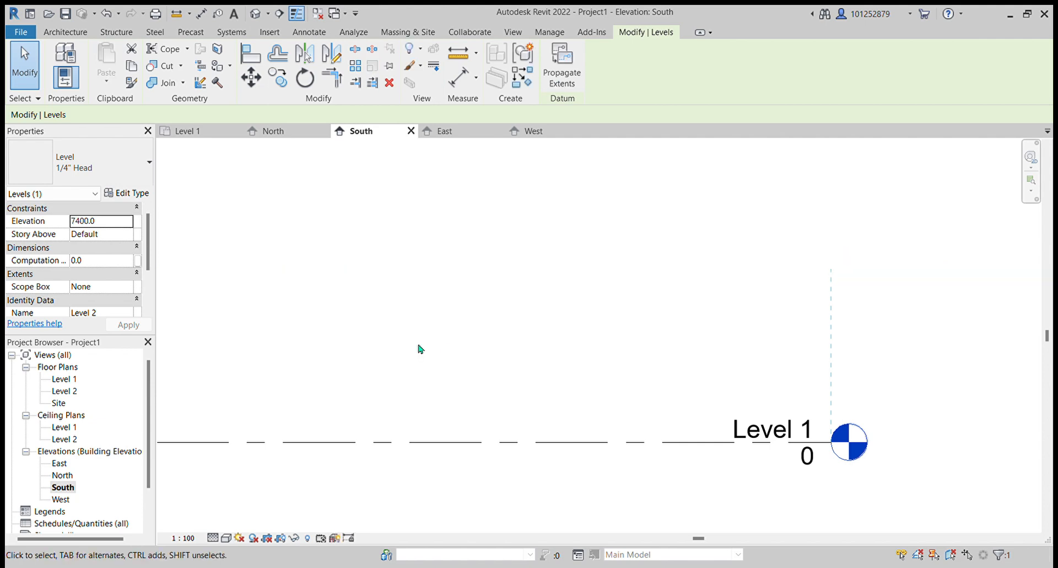
- Zoom around the South elevation to review both levels, then clear the selection
scroll(463, 347, down, 3)
scroll(629, 330, down, 3)
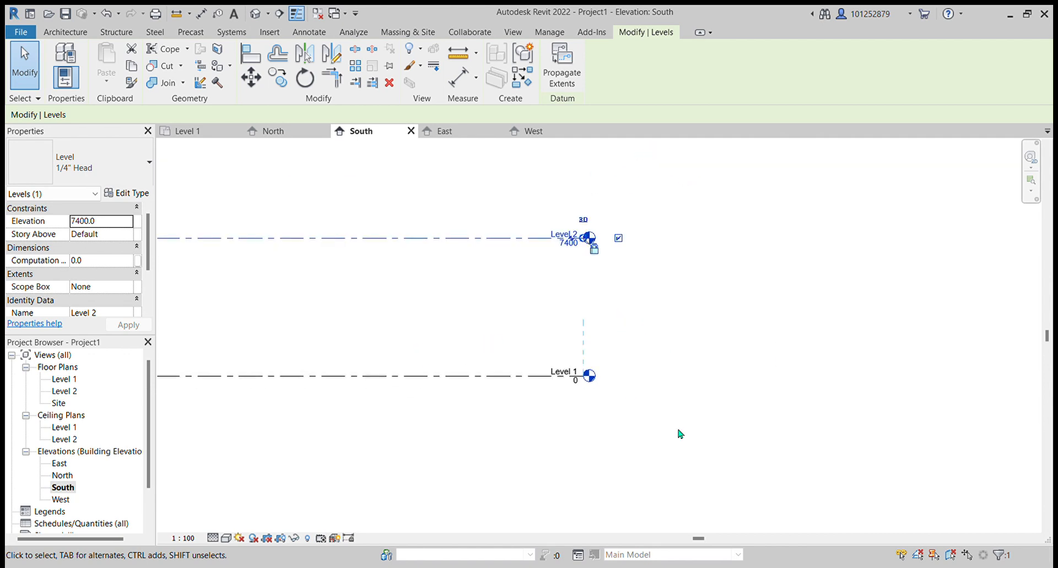
scroll(890, 212, down, 2)
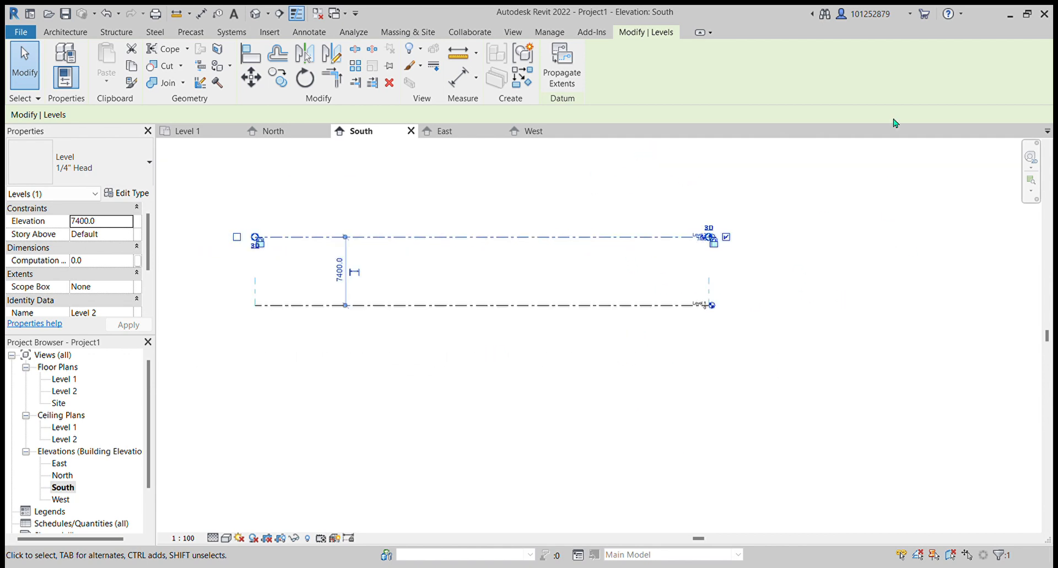
scroll(444, 447, up, 2)
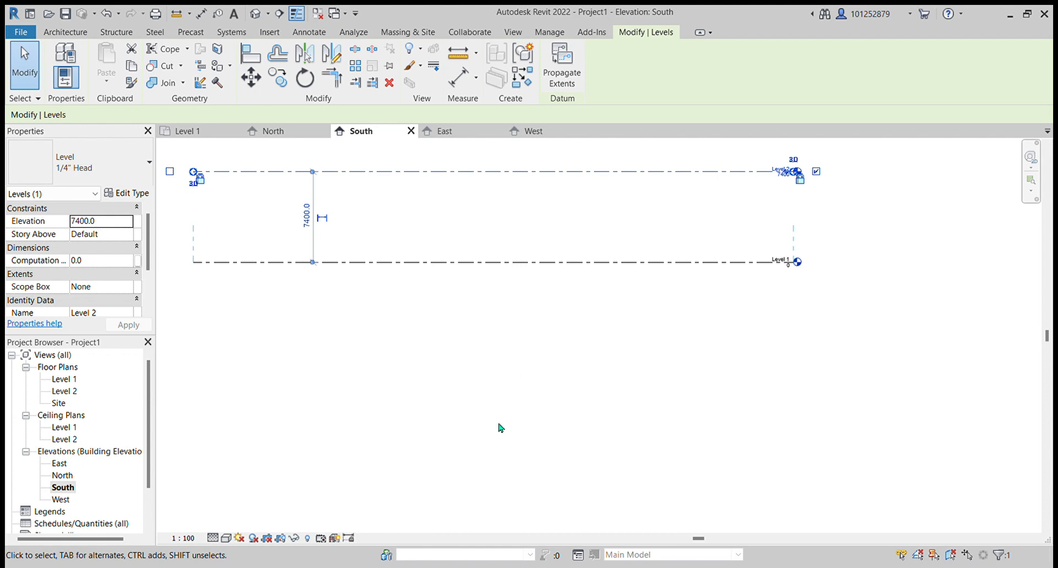
scroll(520, 363, down, 3)
scroll(809, 205, up, 2)
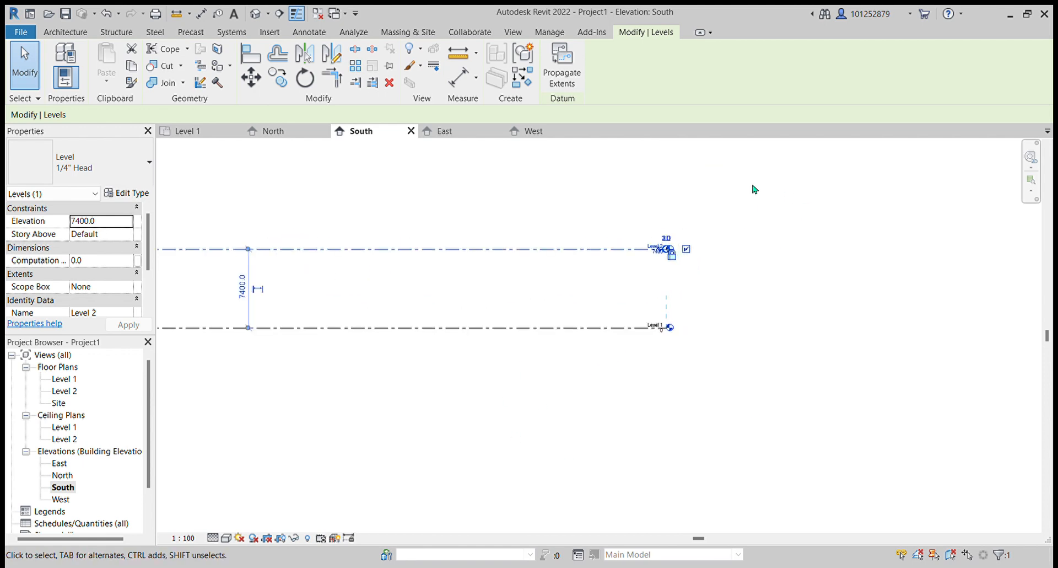
scroll(661, 243, down, 2)
scroll(810, 293, up, 3)
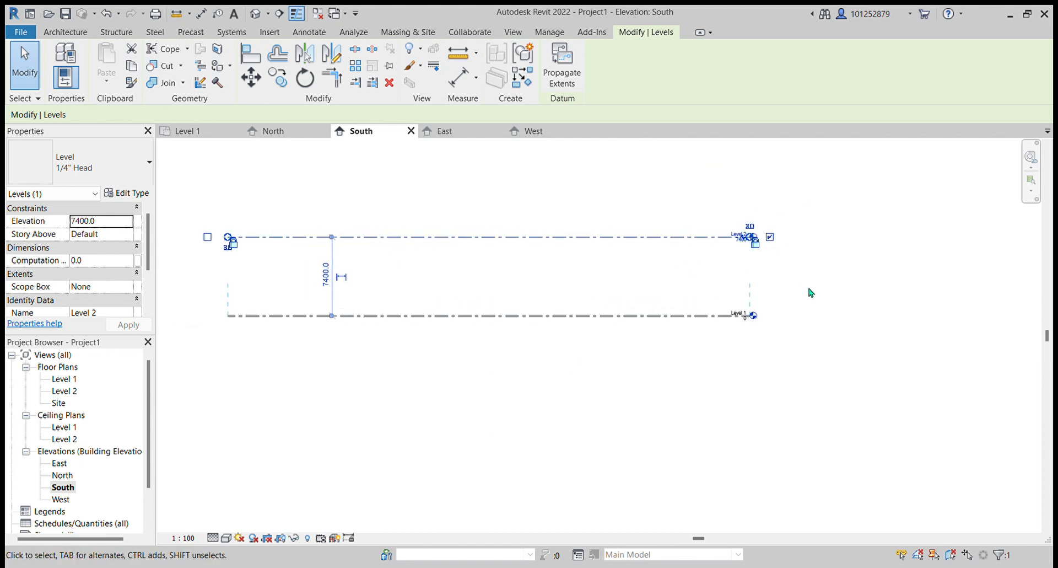
click(810, 293)
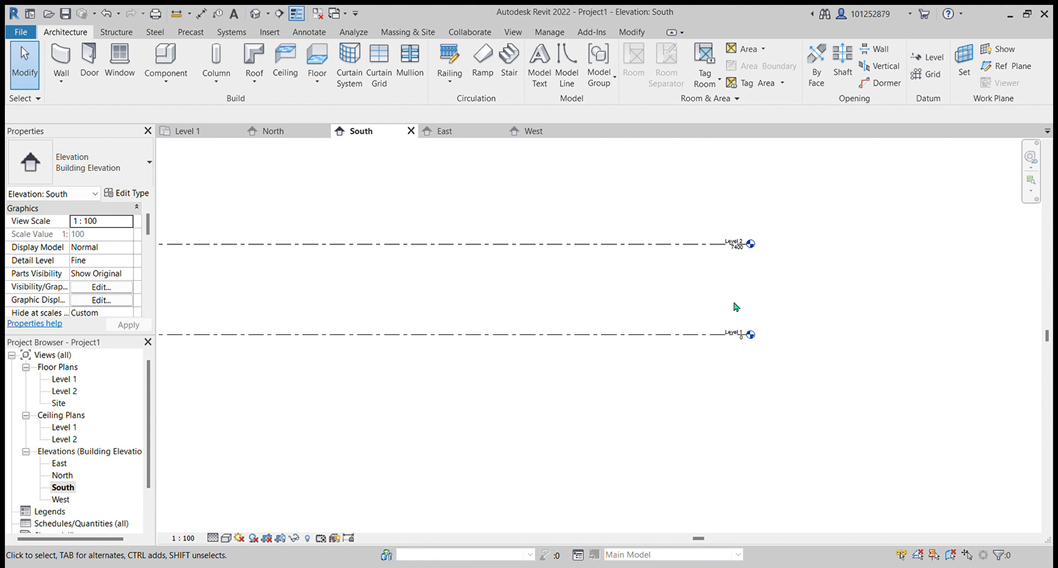
- Rename Level 1 to First Floor
scroll(745, 307, up, 2)
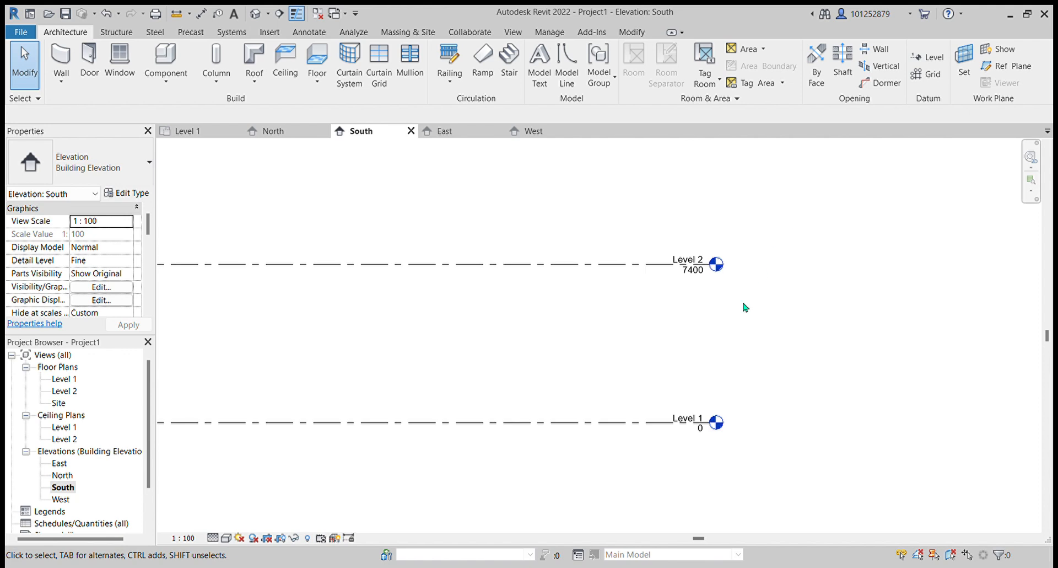
scroll(700, 430, up, 2)
click(689, 417)
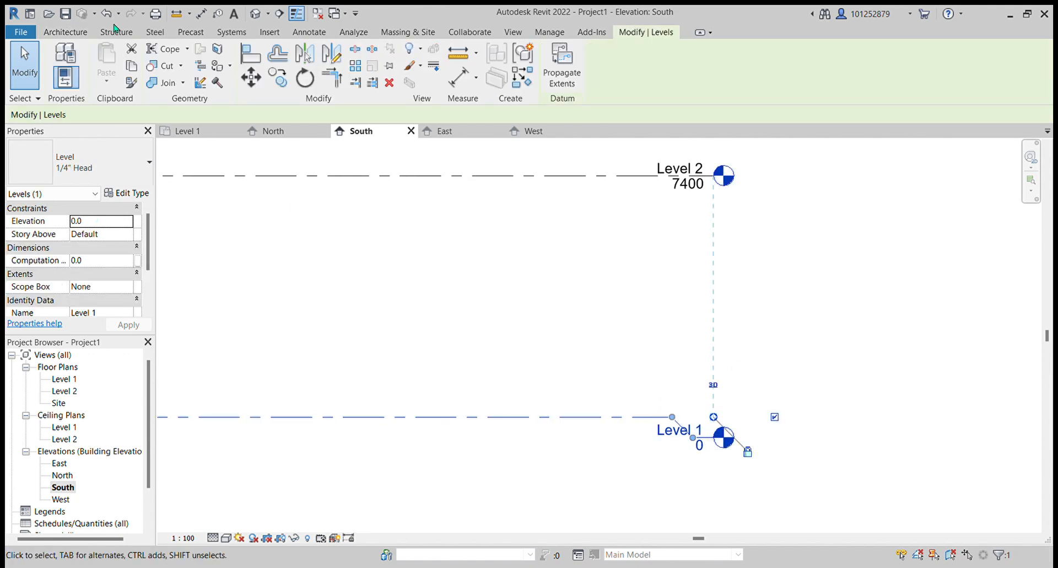
click(824, 510)
click(679, 411)
click(679, 411)
text(First Floor)
key(Return)
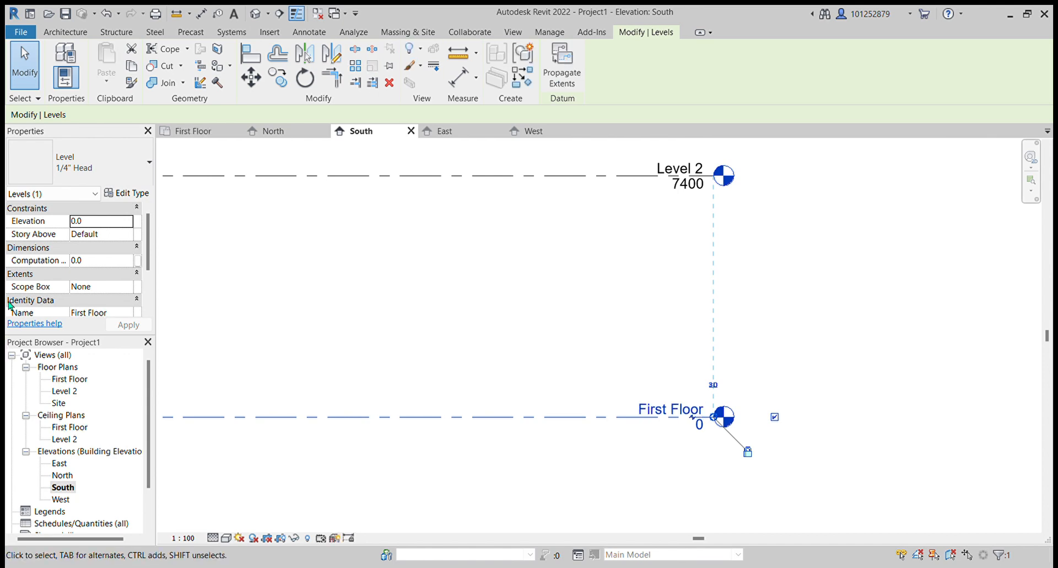
- Rename Level 2 to Second Level
click(672, 172)
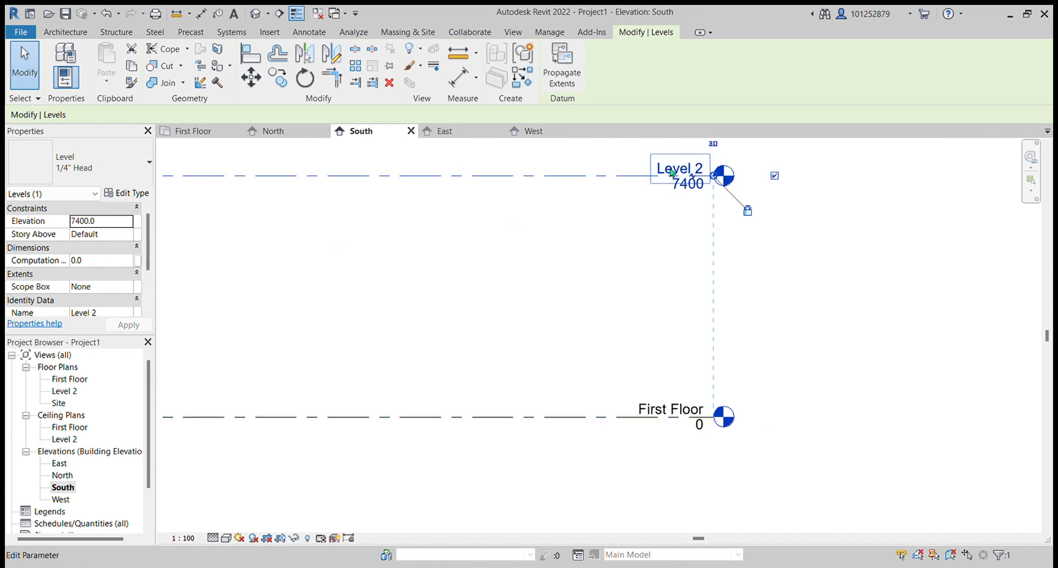
click(672, 171)
text(Fir)
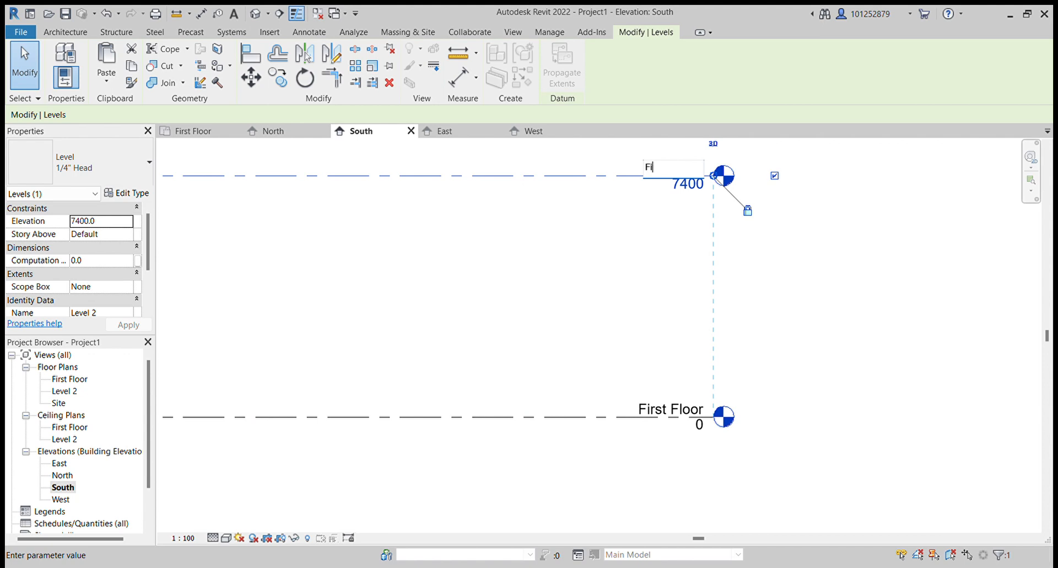
key(BackSpace)
key(BackSpace)
key(BackSpace)
text(Second Level)
key(Return)
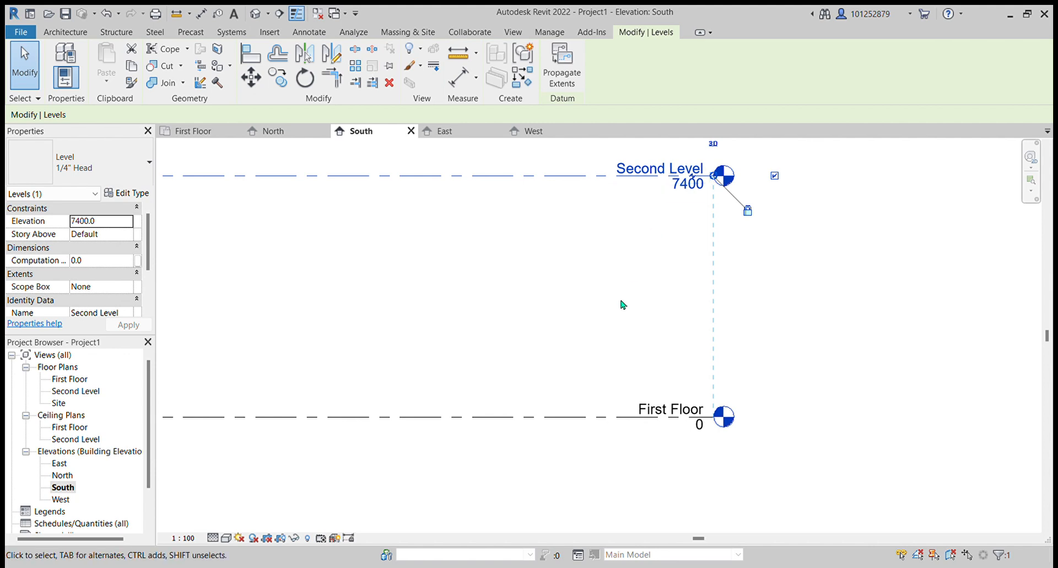
key(Escape)
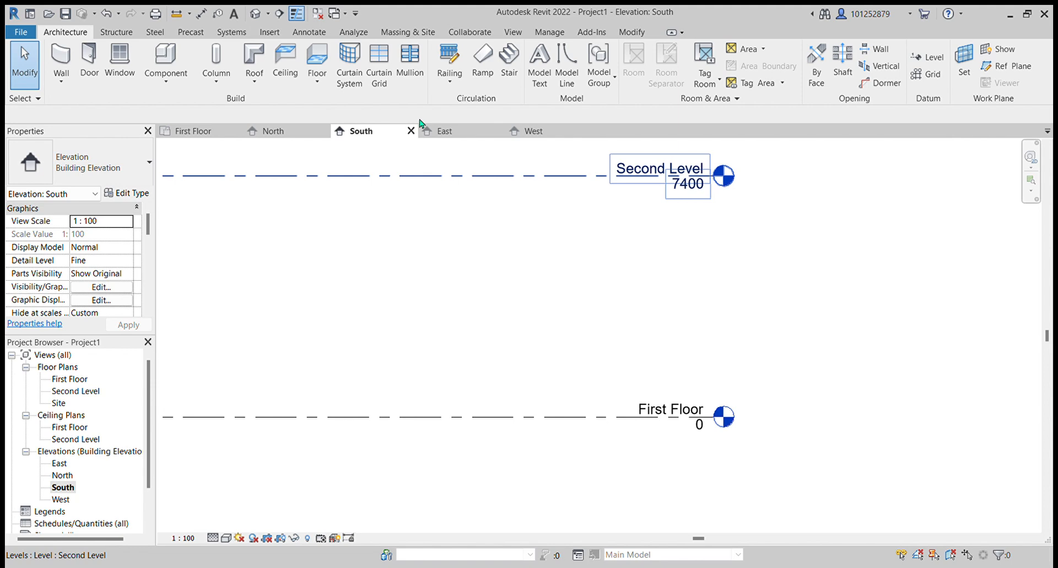
- Rename the Second Level to OWSJ and clear the selection
click(637, 171)
click(637, 172)
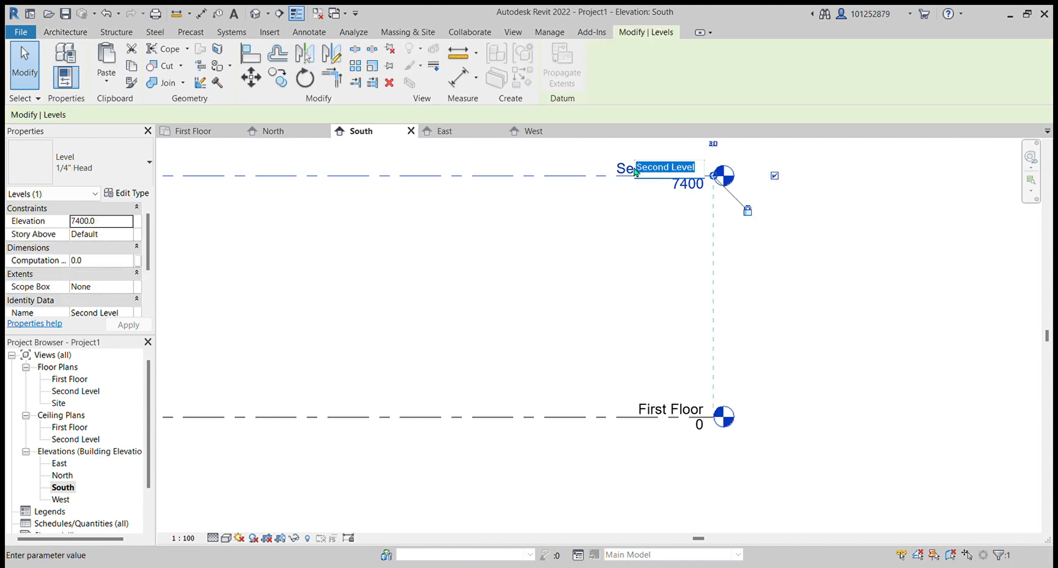
text(OWSJ)
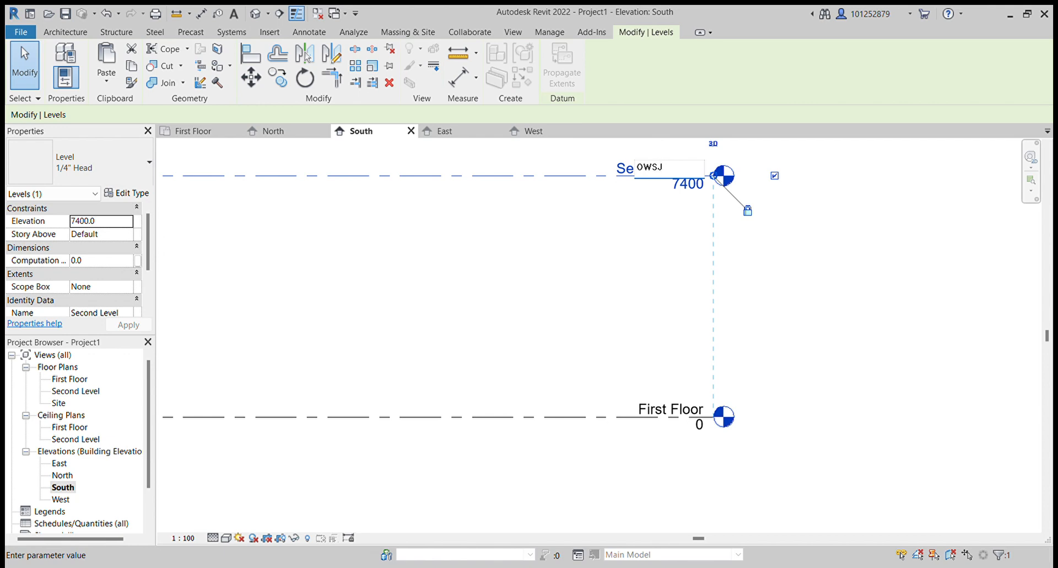
key(Return)
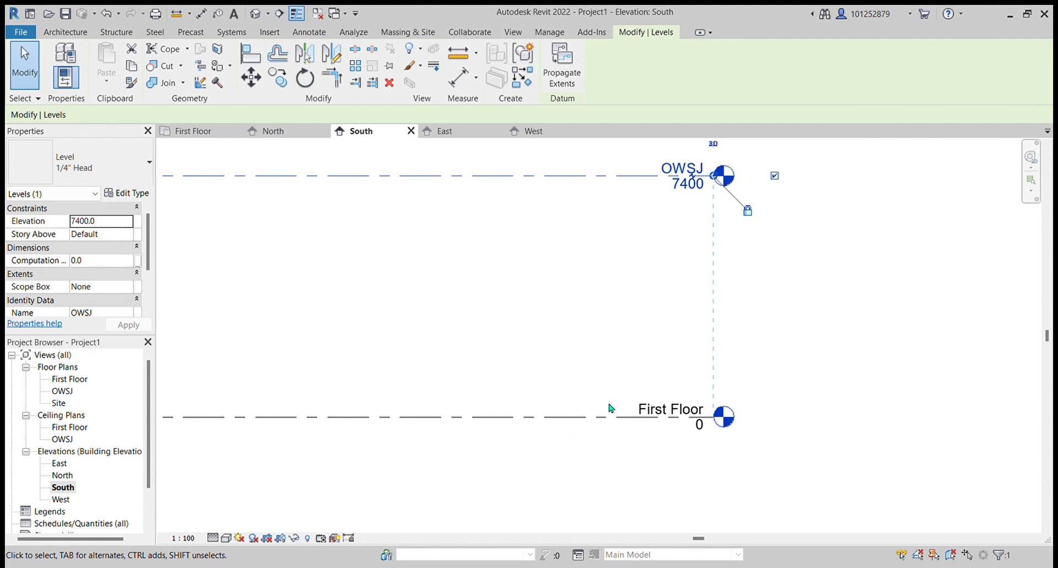
click(792, 385)
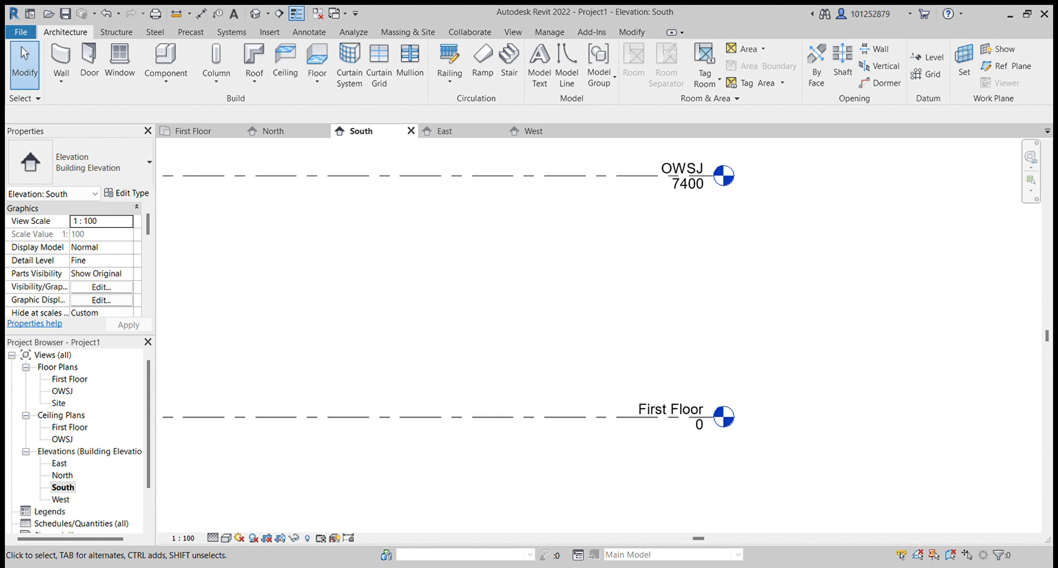
- Show the level head at the left end of the First Floor level
scroll(584, 204, down, 1)
click(507, 190)
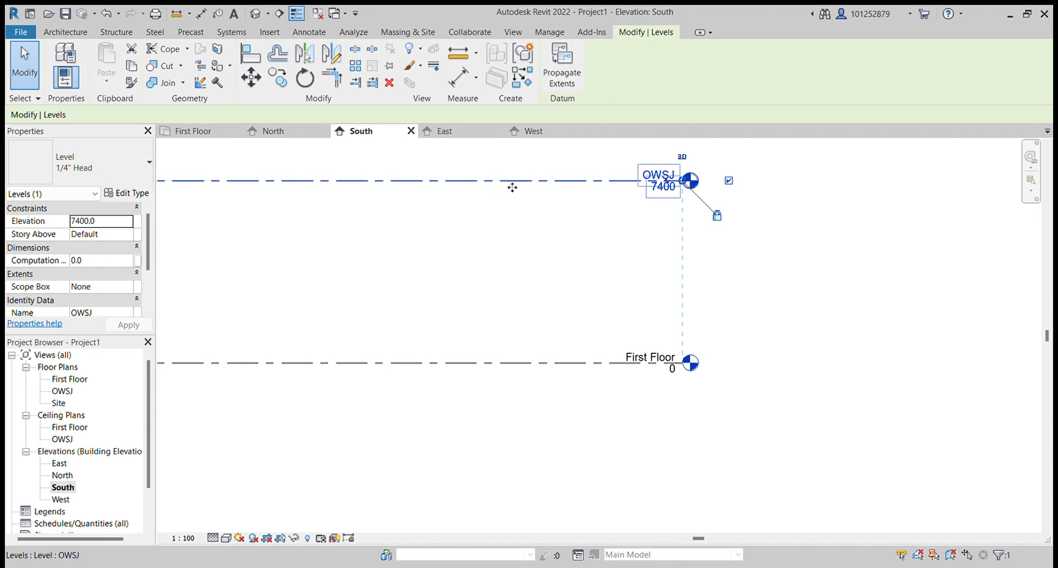
scroll(689, 300, down, 2)
scroll(371, 281, down, 2)
scroll(205, 244, up, 3)
click(207, 238)
click(242, 341)
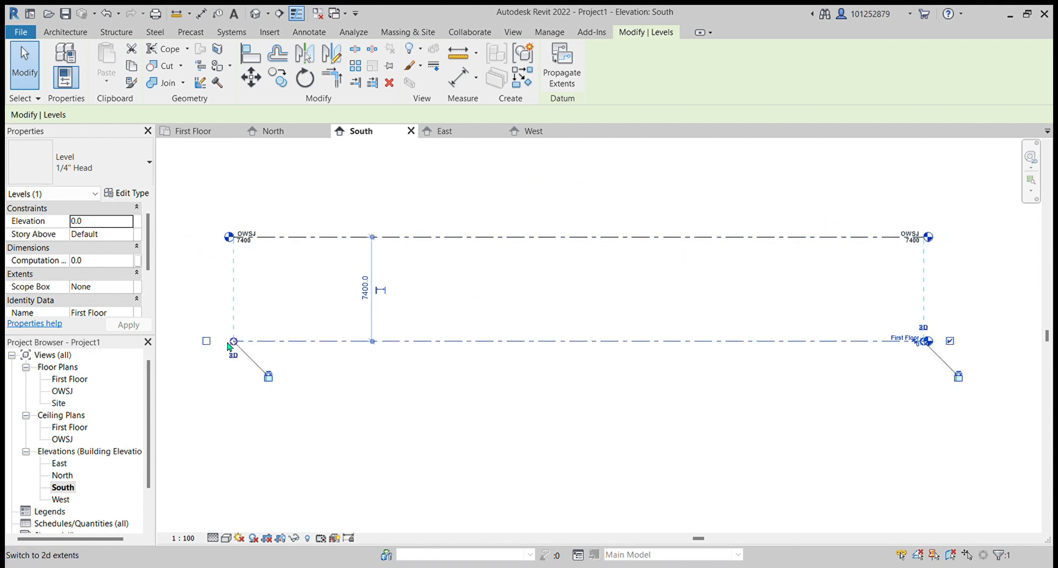
click(207, 341)
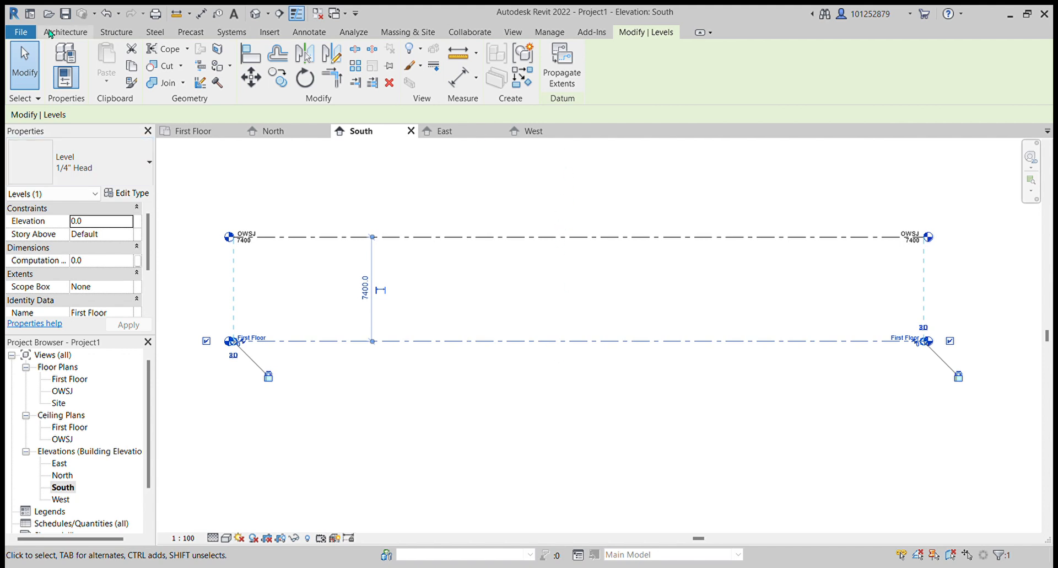
- Draw two new levels with the Level tool, one above OWSJ and one below First Floor
click(65, 32)
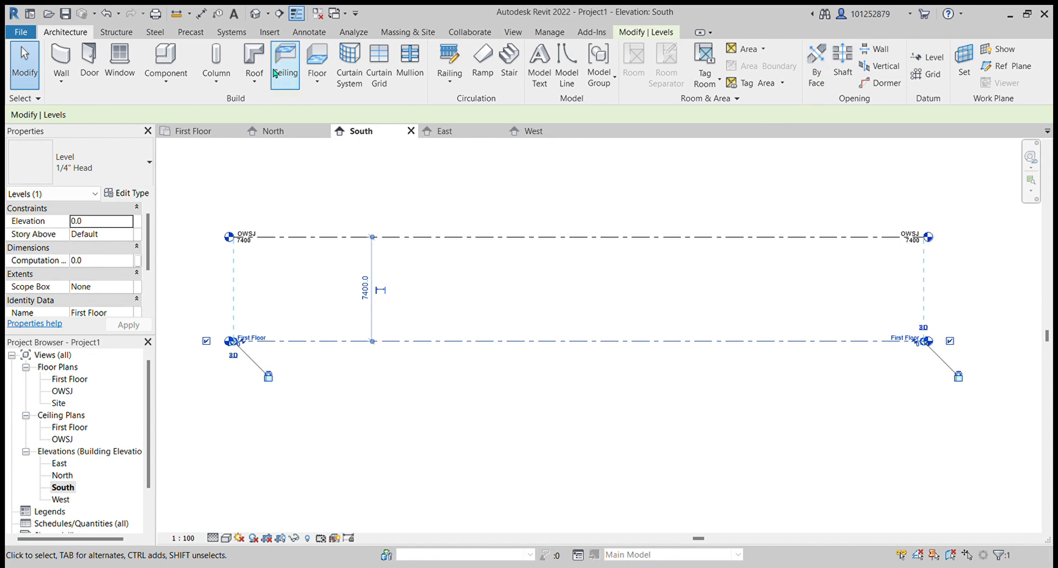
click(928, 55)
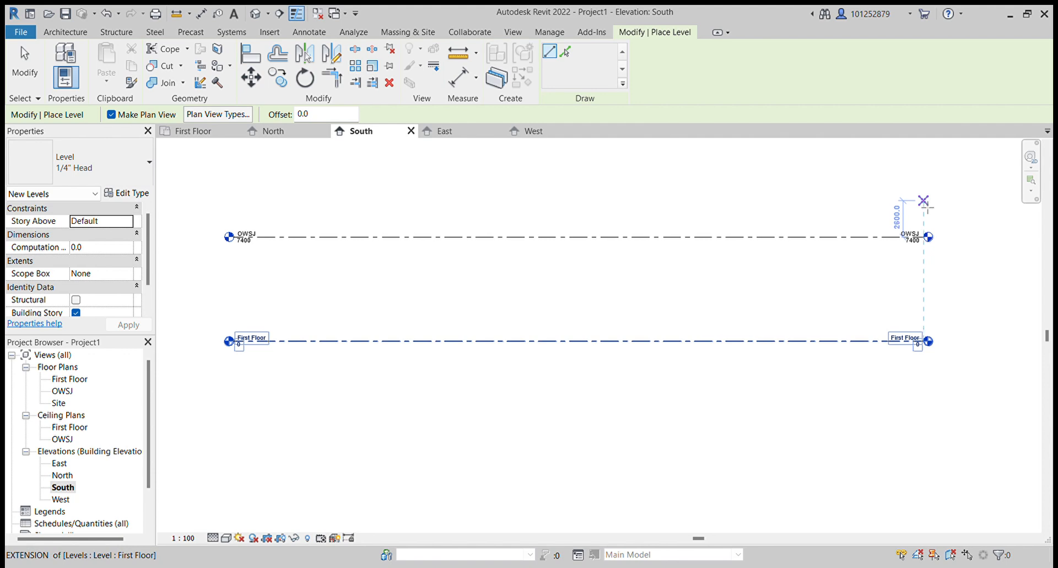
click(923, 205)
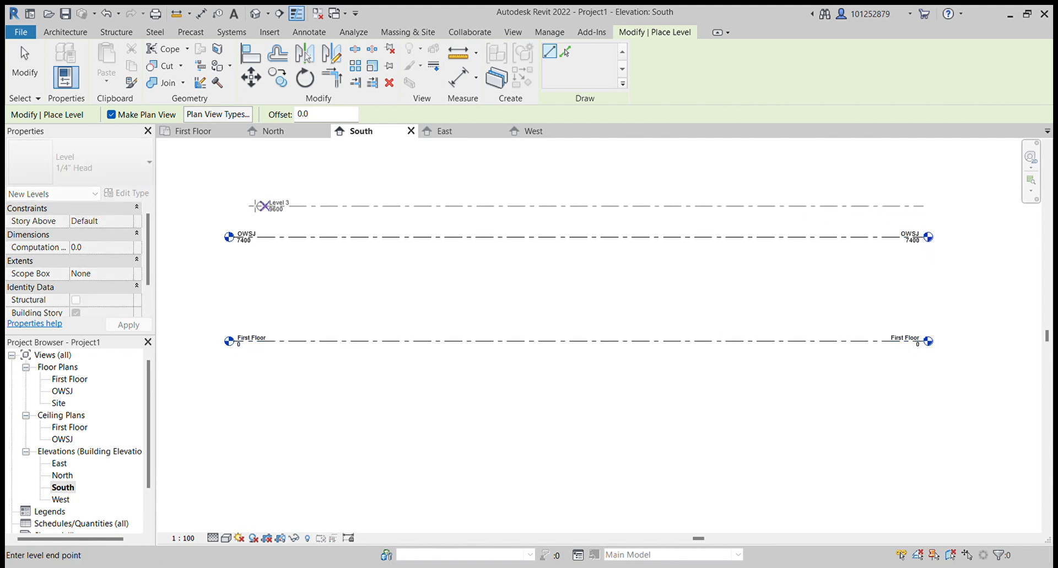
click(234, 205)
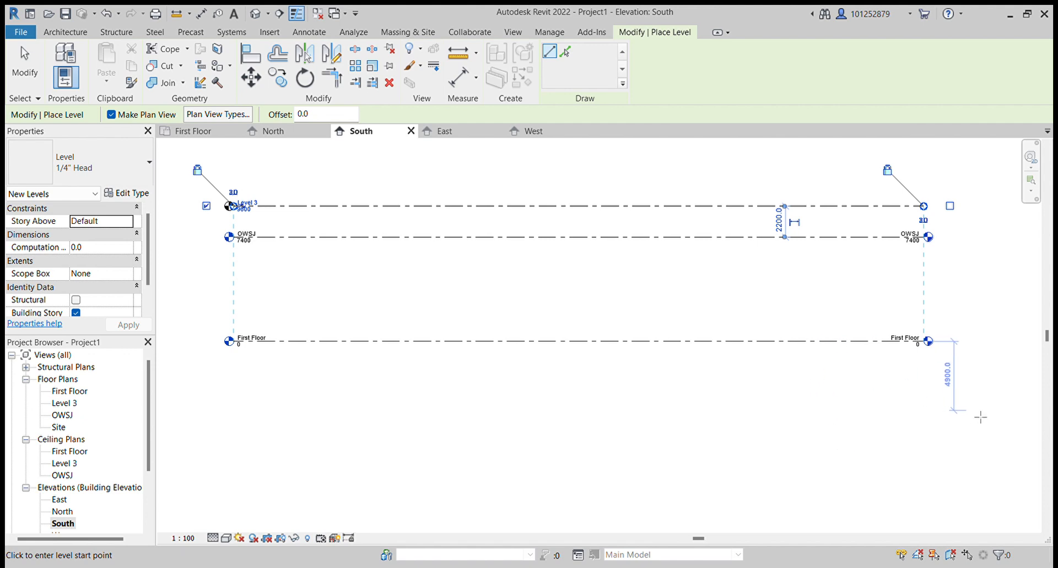
click(924, 381)
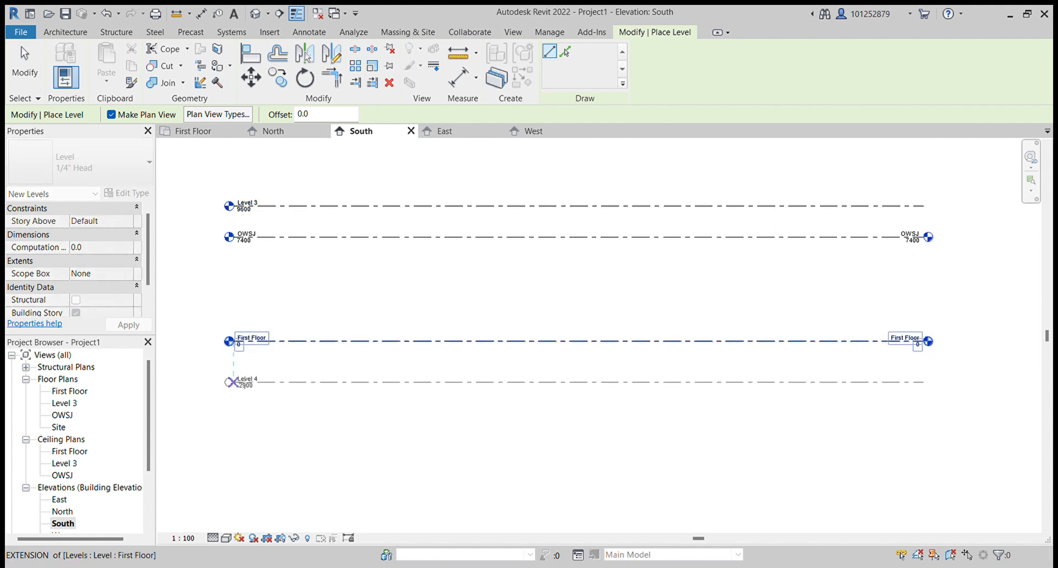
click(231, 381)
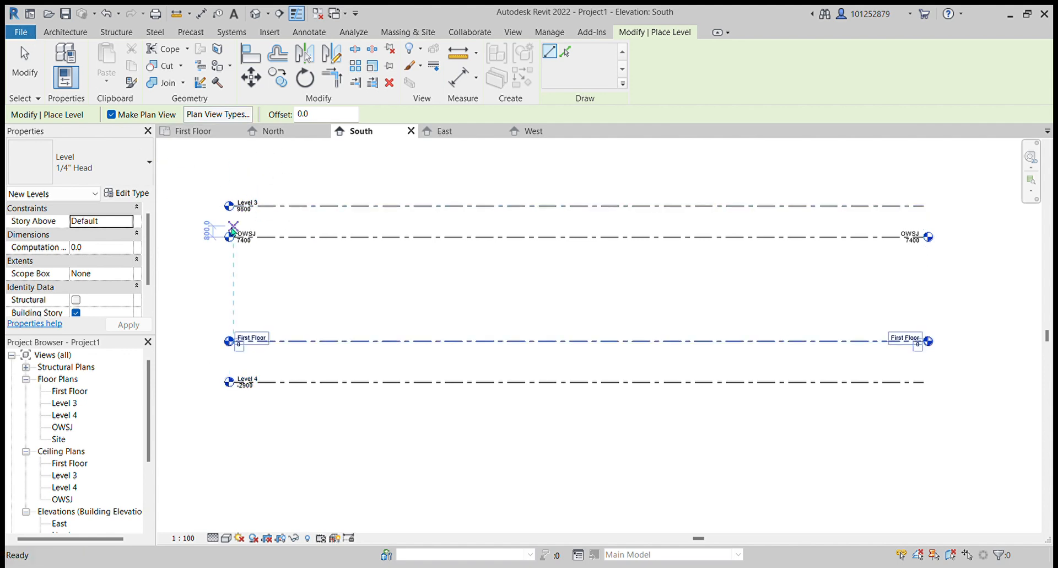
key(Escape)
key(Escape)
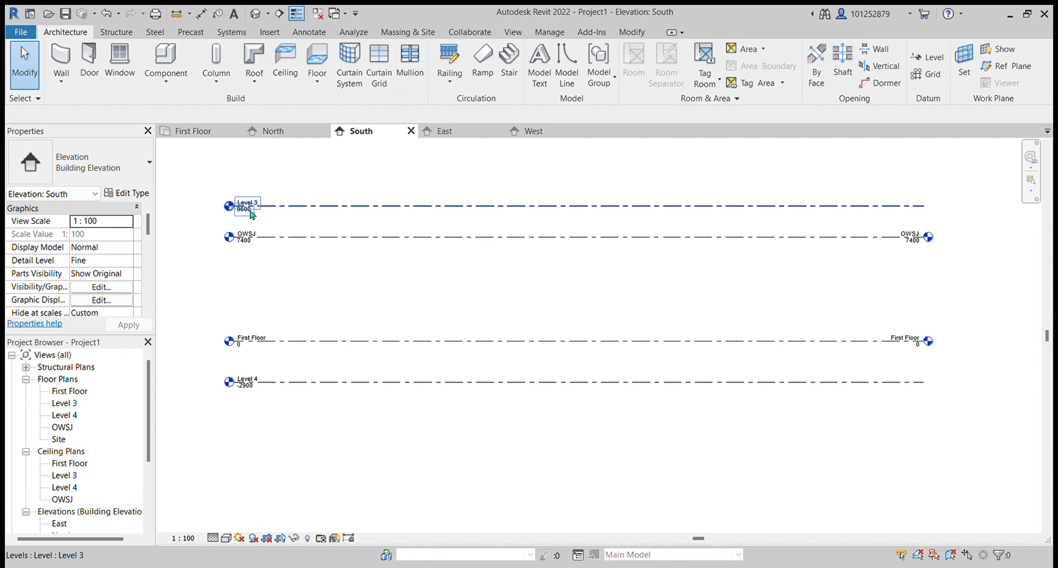
- Undo the placement of the two newly drawn levels
click(678, 209)
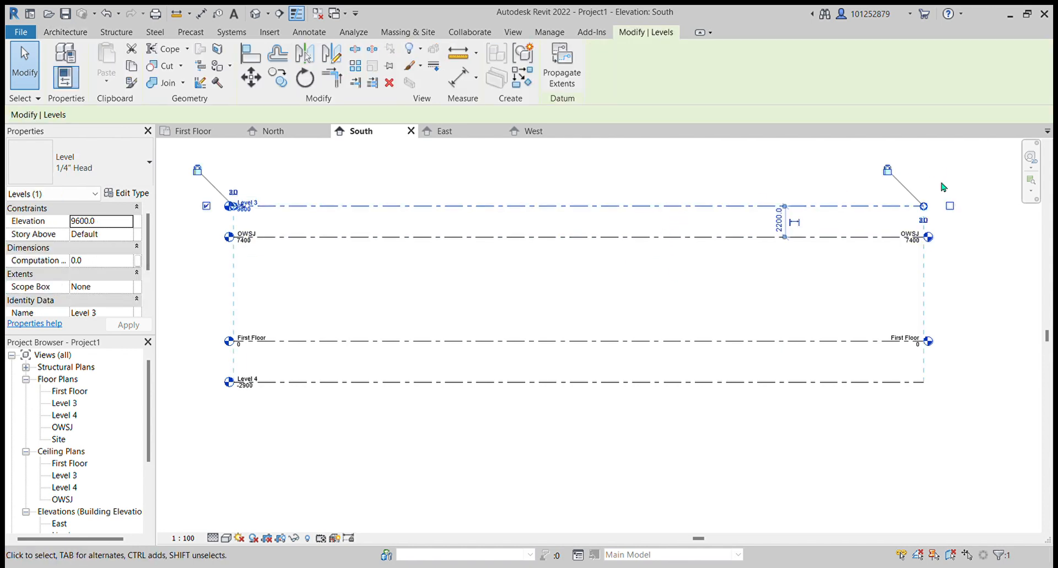
click(894, 382)
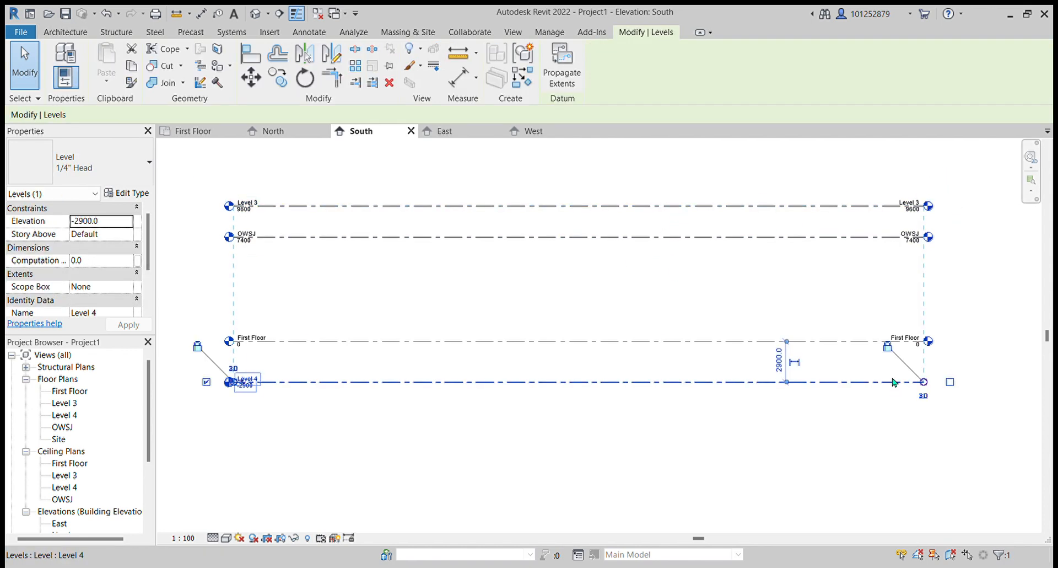
click(950, 381)
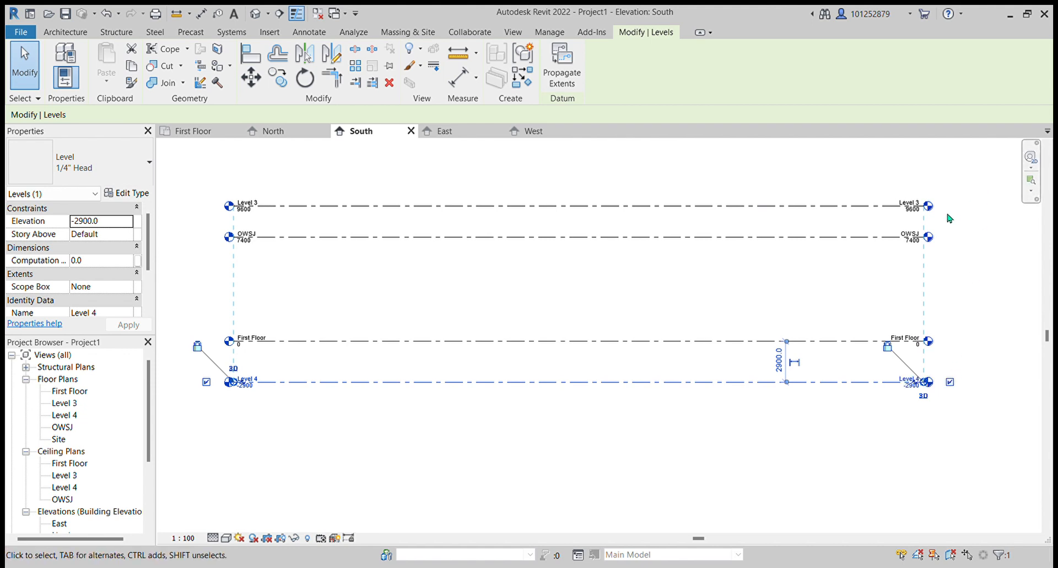
scroll(948, 218, up, 4)
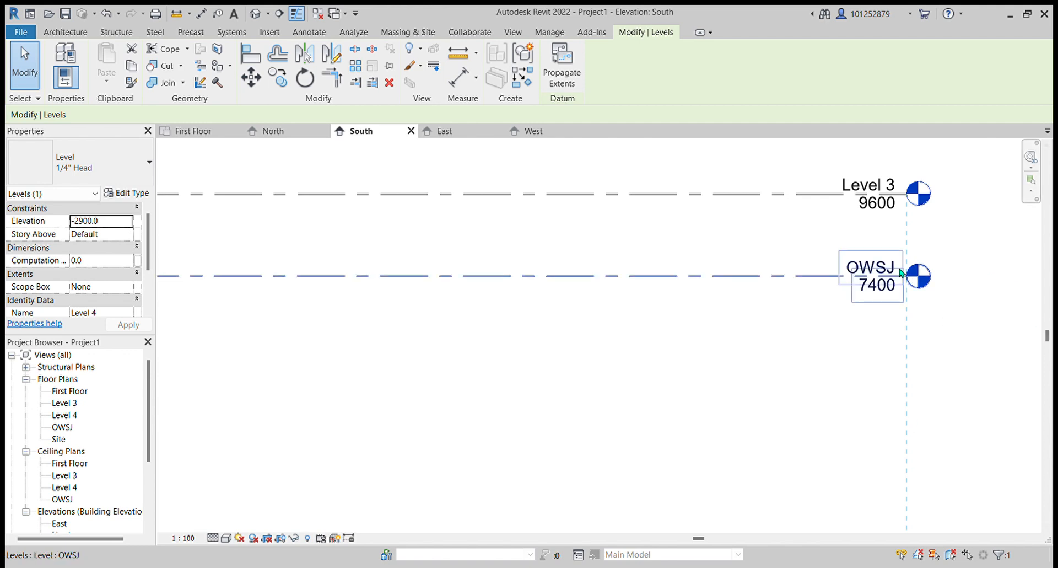
click(107, 14)
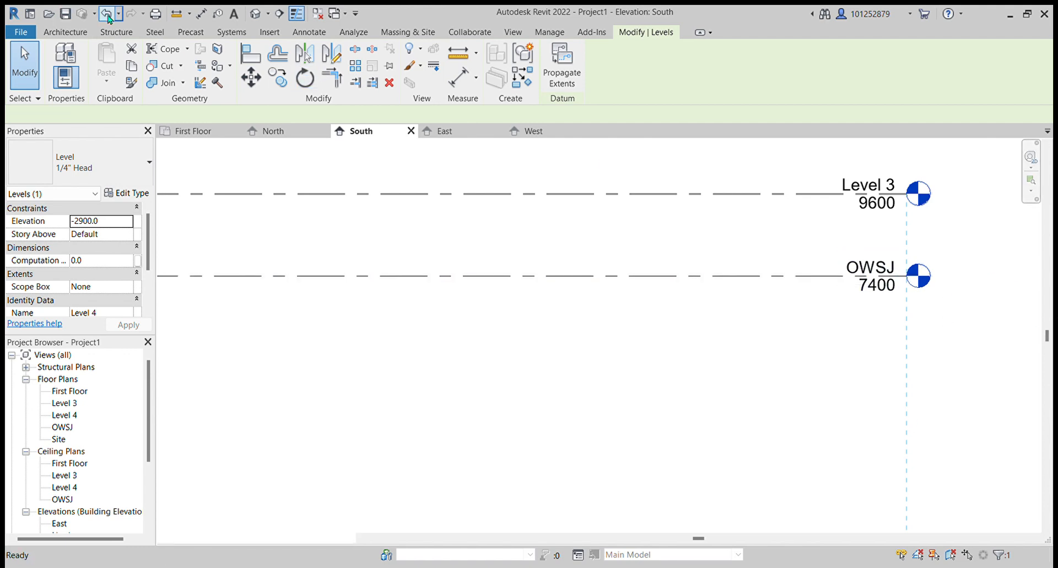
click(108, 15)
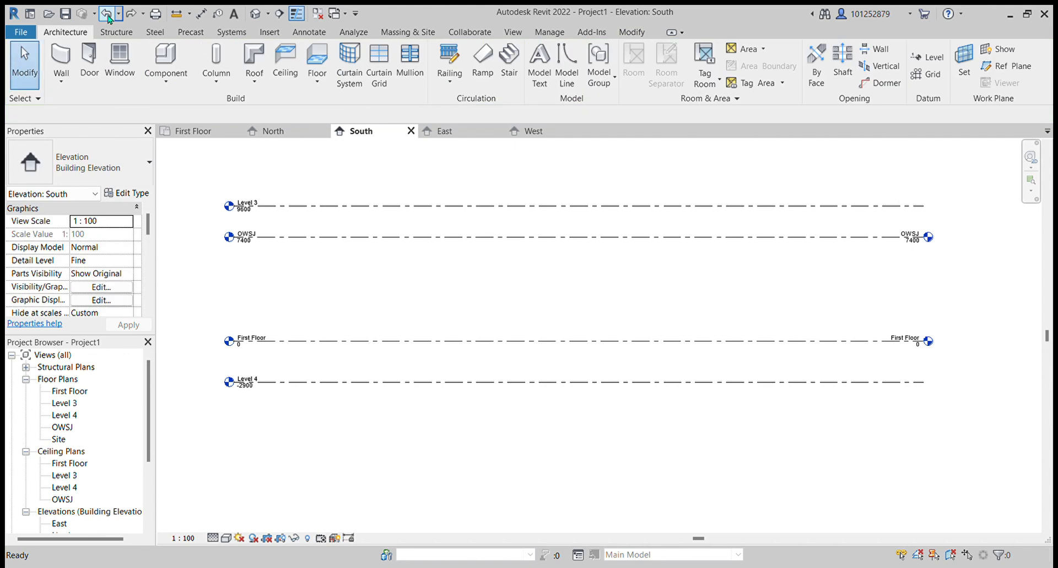
click(108, 15)
click(108, 14)
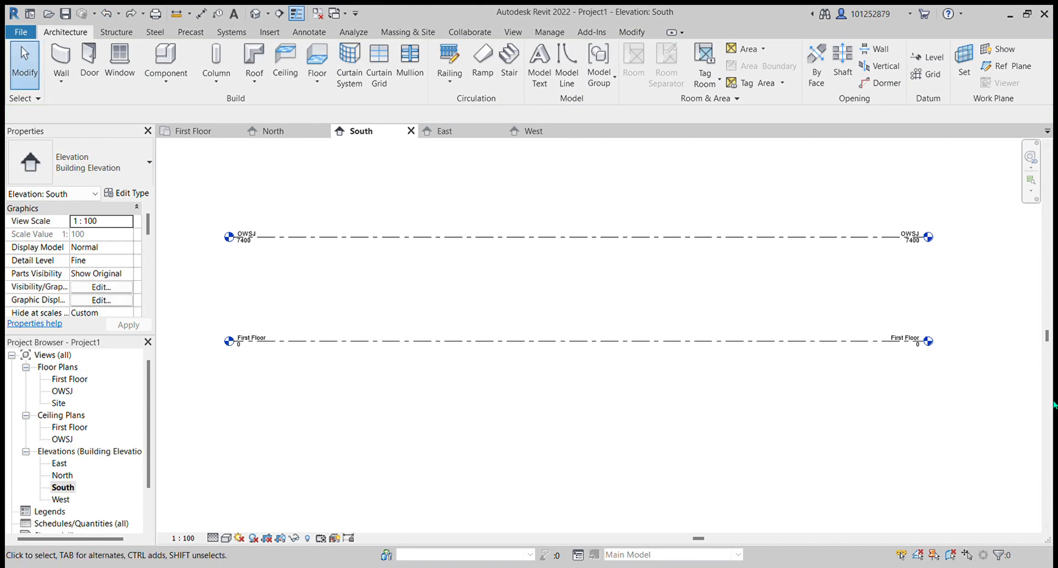
- Place a new level 900 mm above OWSJ, spanning the full width of the existing levels
click(929, 57)
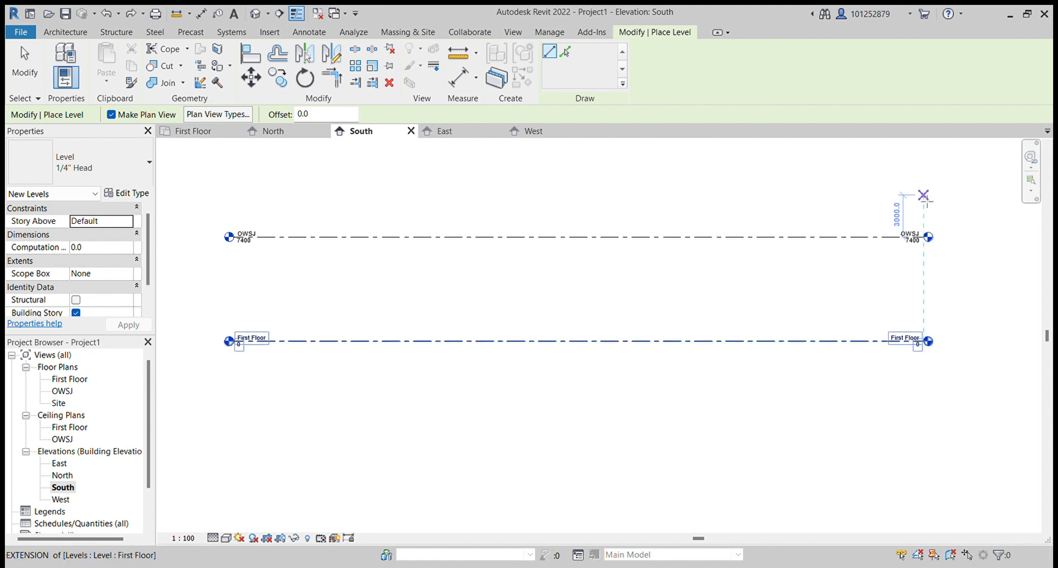
text(900)
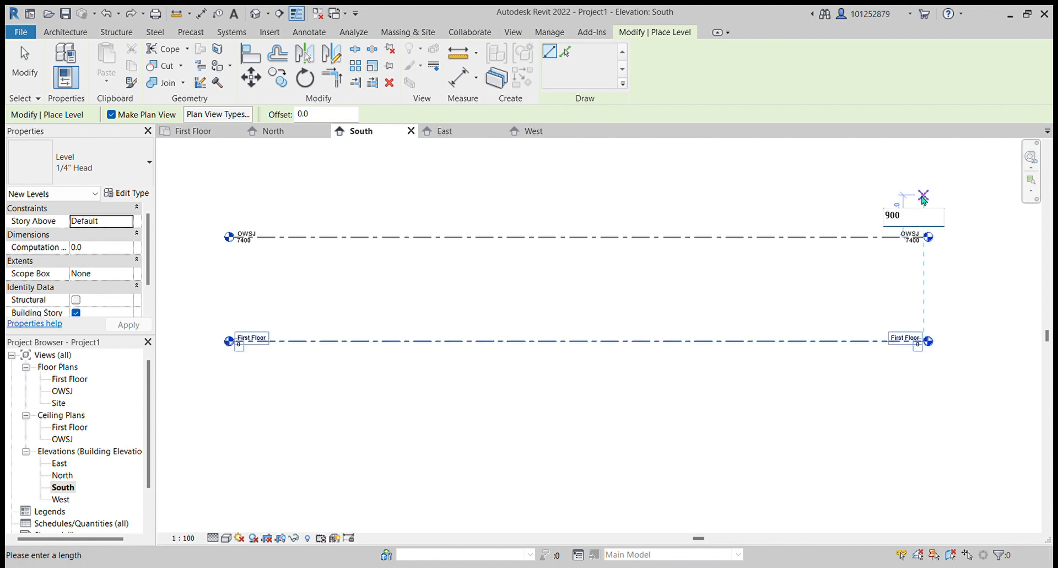
key(Return)
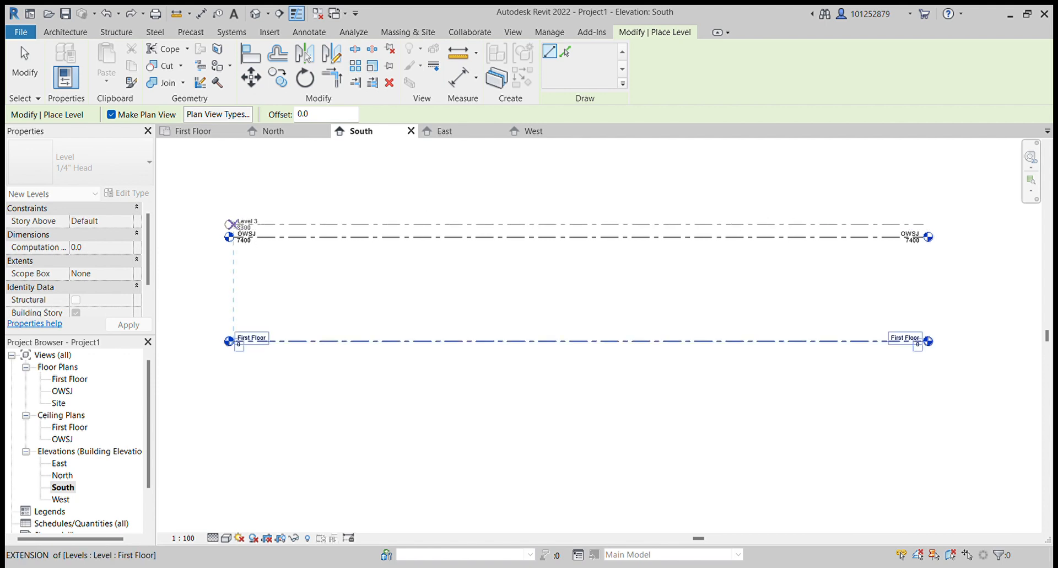
click(232, 224)
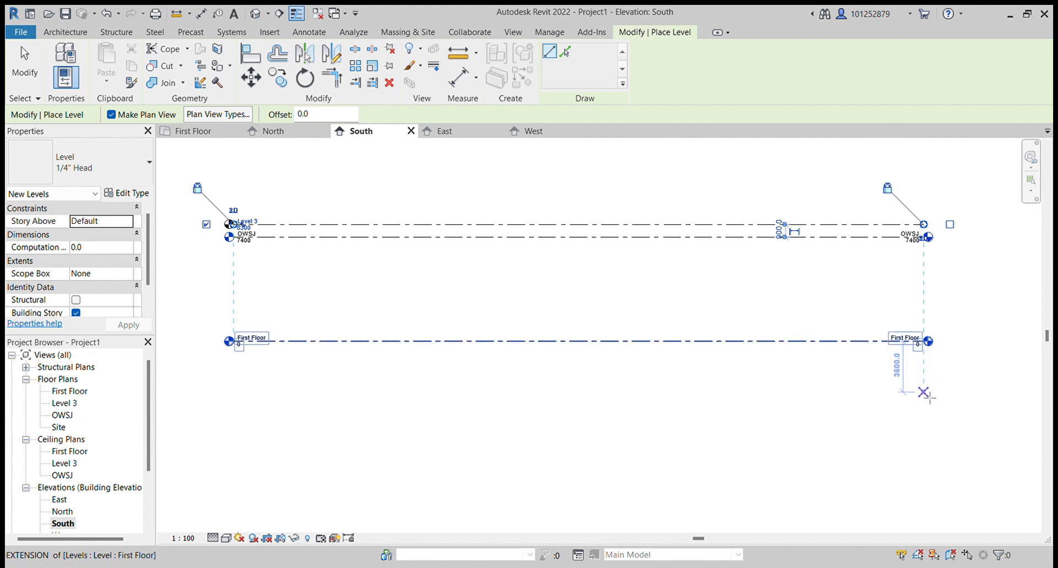
- Place another new level 1200 mm below First Floor across the same span
text(1200)
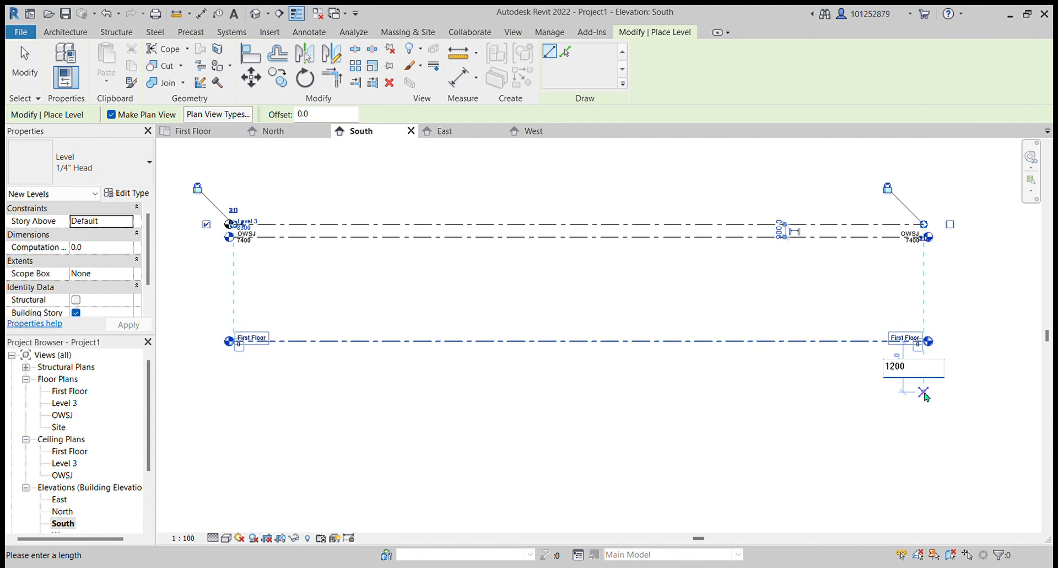
key(Return)
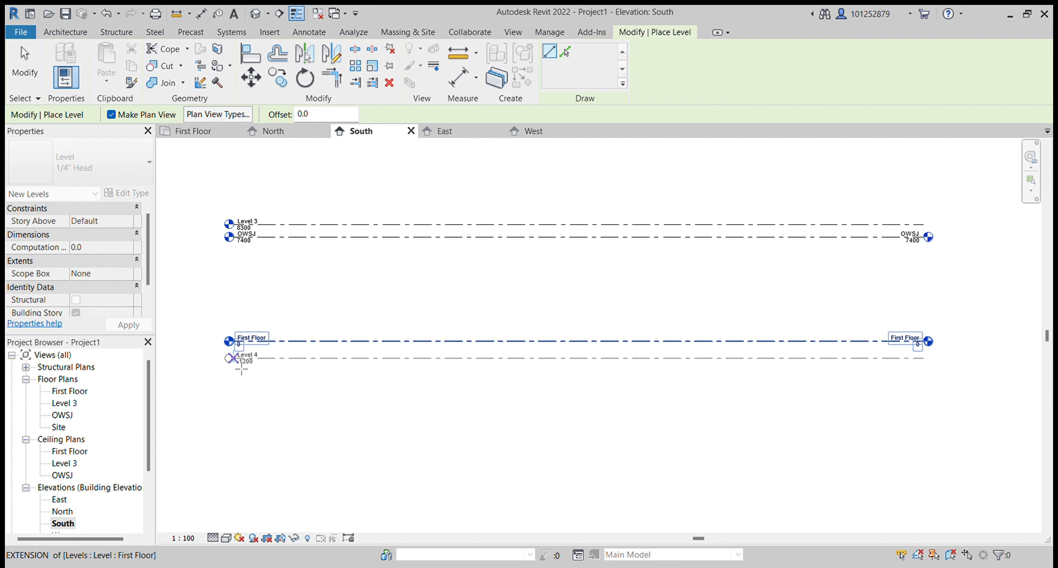
click(242, 368)
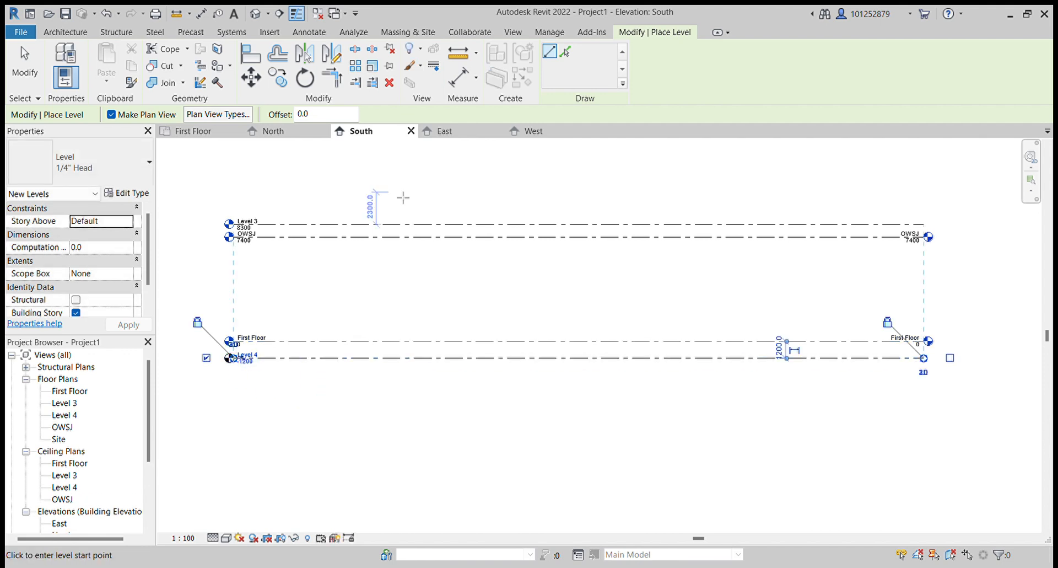
scroll(242, 193, up, 2)
scroll(293, 300, down, 1)
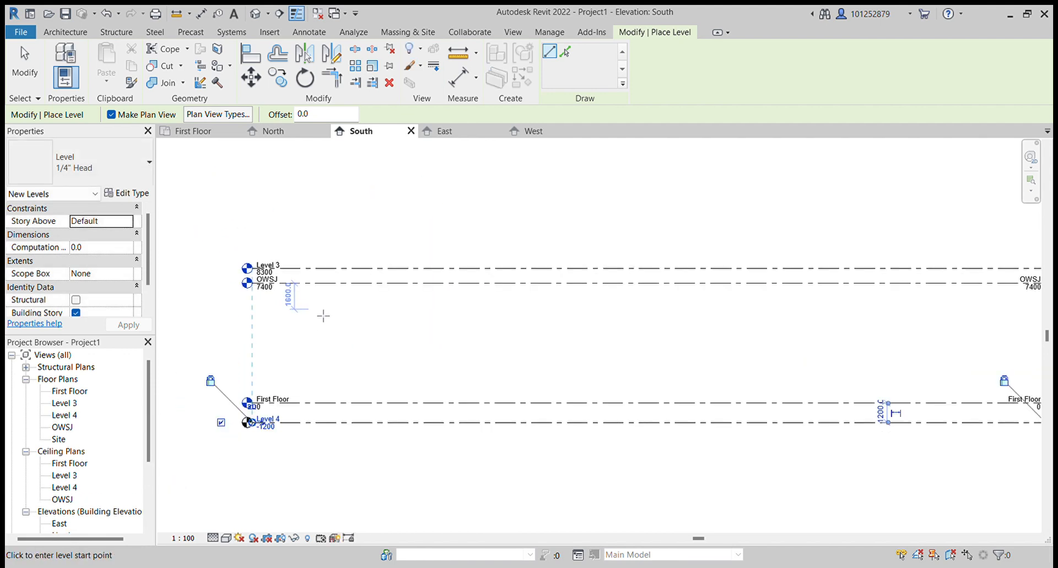
scroll(300, 289, down, 1)
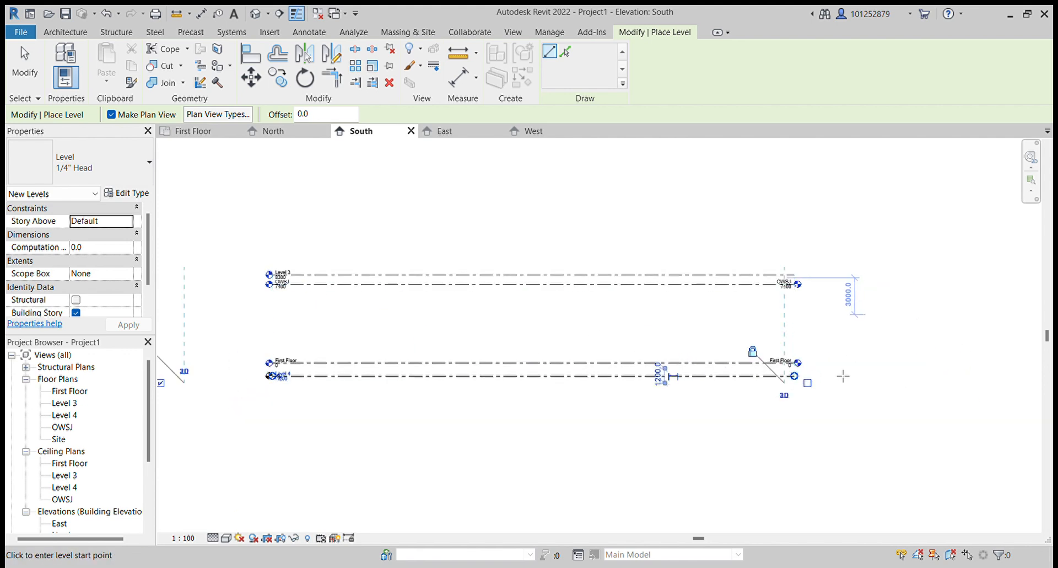
scroll(816, 372, up, 2)
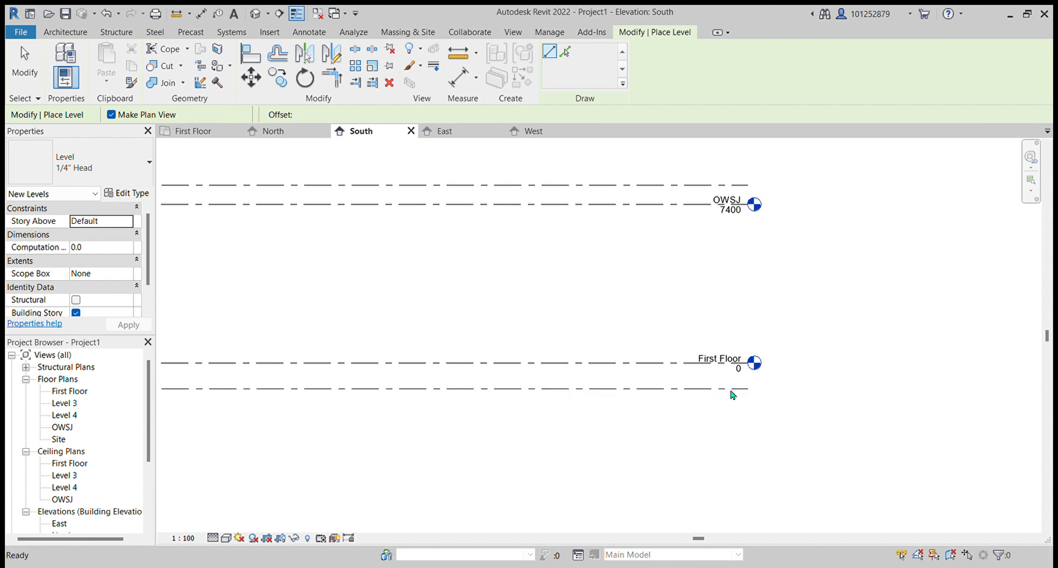
- Exit the Level tool and rename the new level above OWSJ as Parapet
key(Escape)
key(Escape)
click(738, 389)
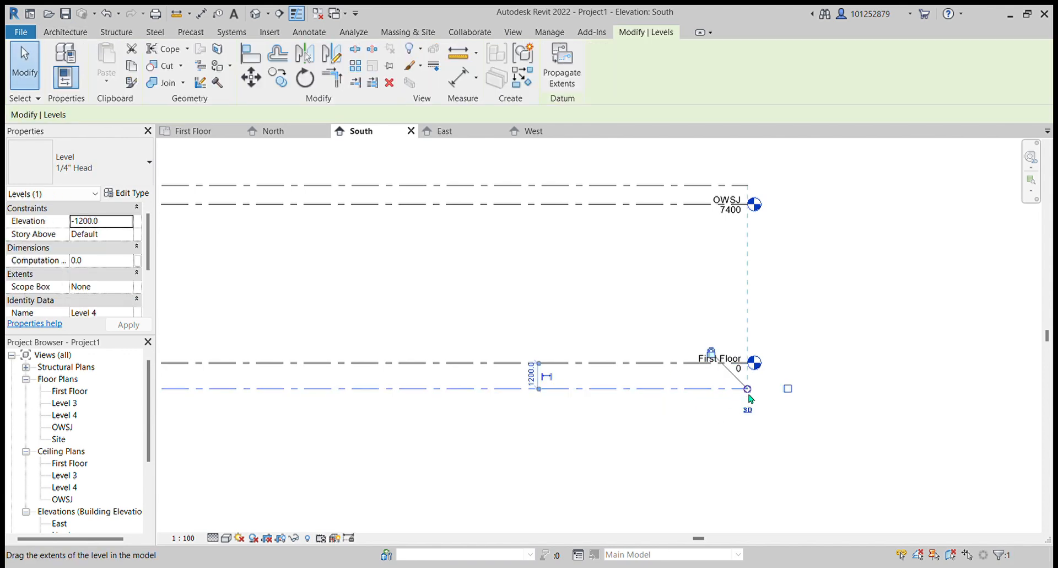
click(788, 389)
click(741, 191)
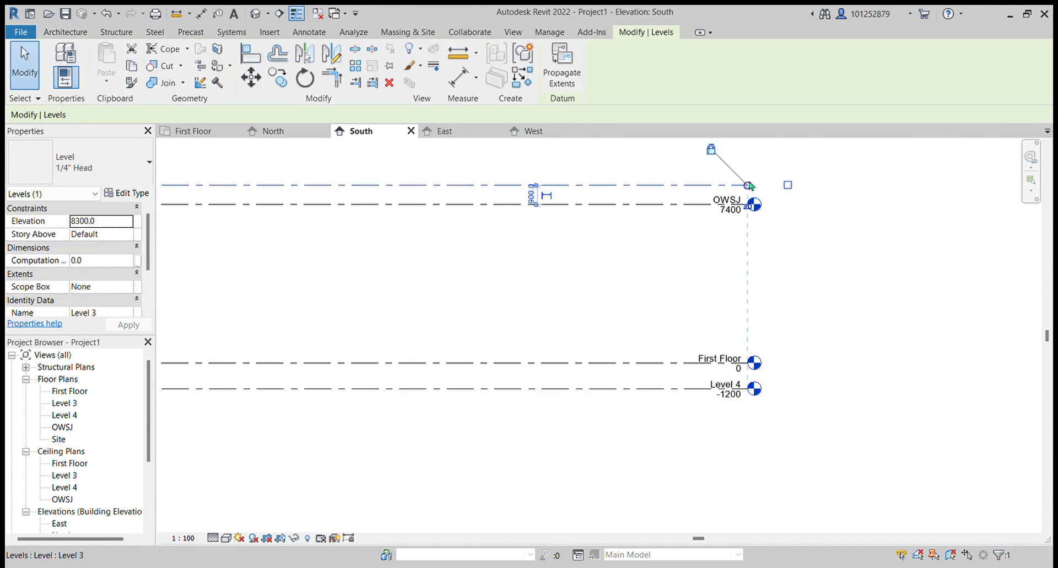
click(787, 185)
scroll(933, 392, down, 2)
scroll(915, 386, down, 2)
scroll(903, 384, up, 4)
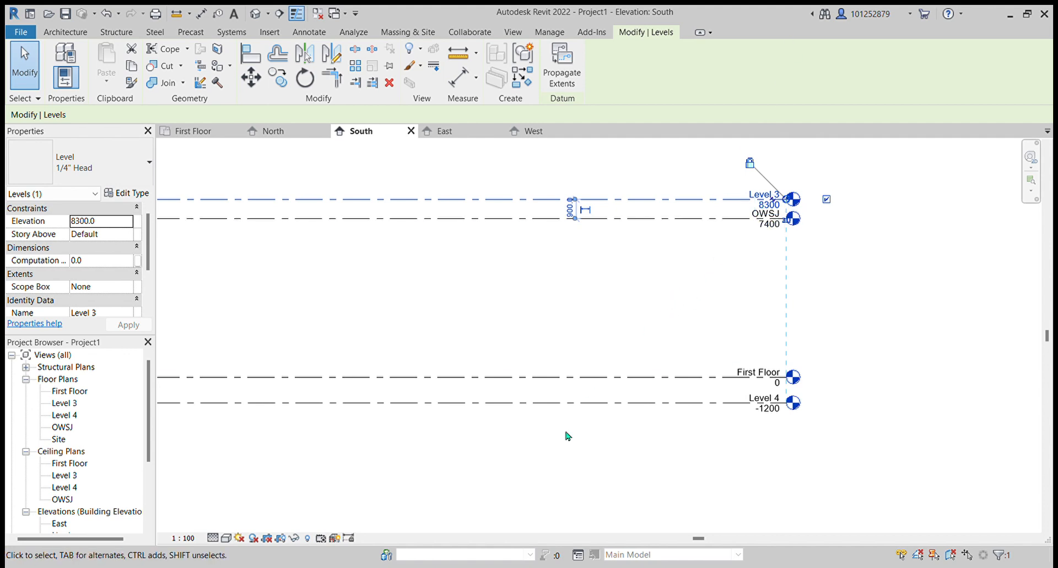
click(775, 200)
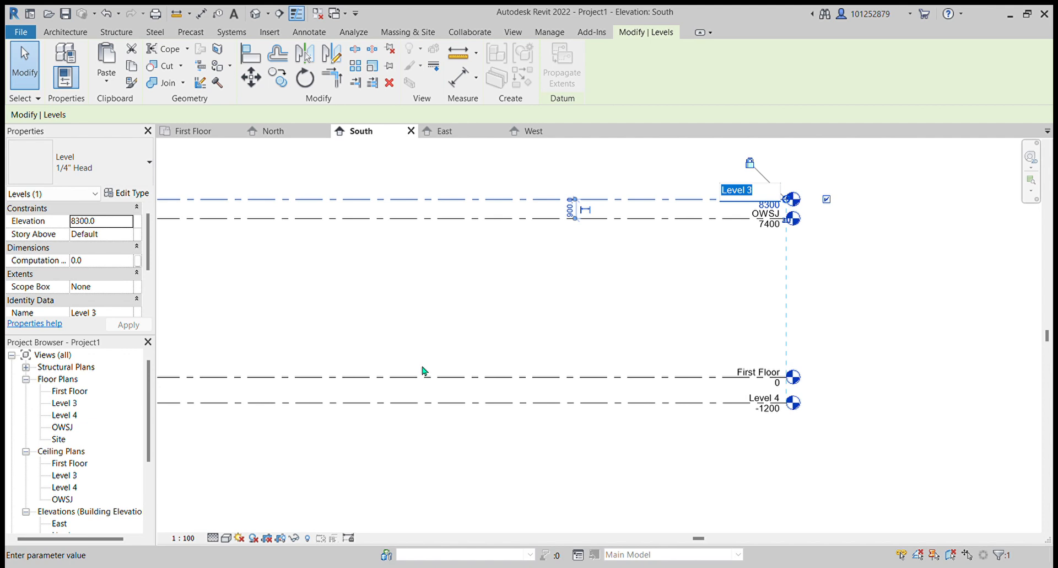
text(Parapet)
key(Return)
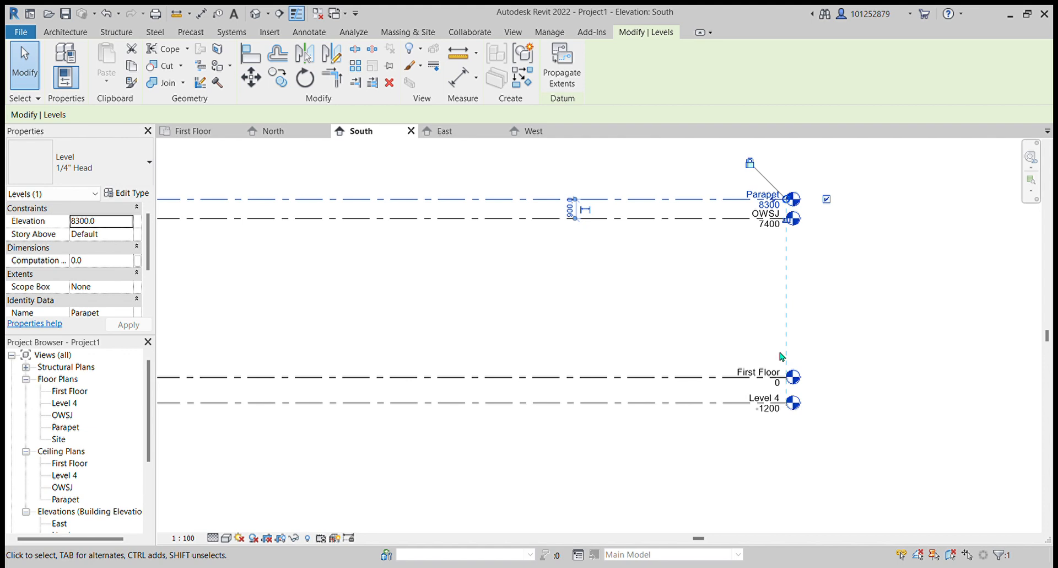
click(771, 403)
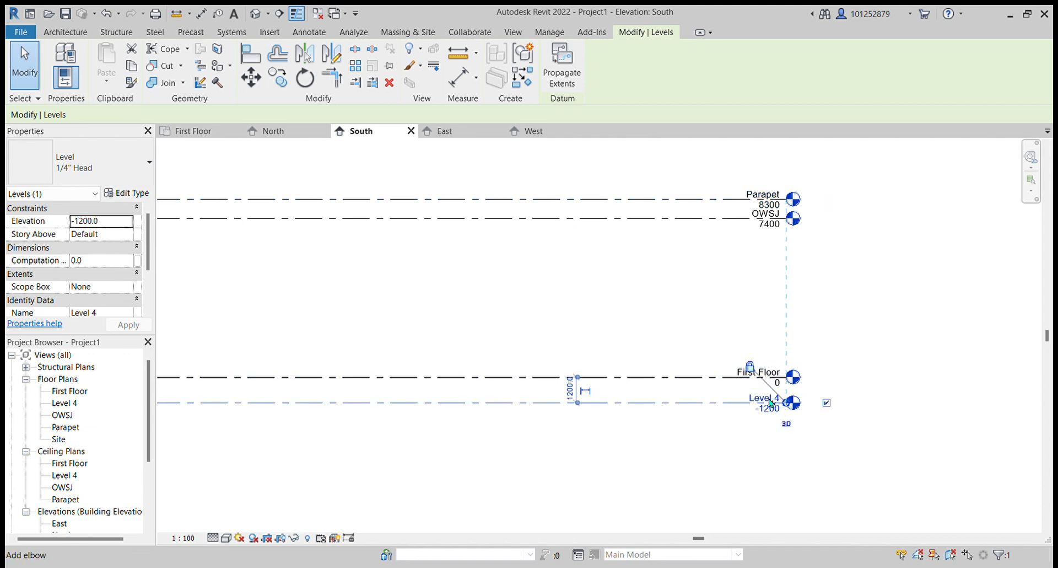
drag(771, 403, 773, 403)
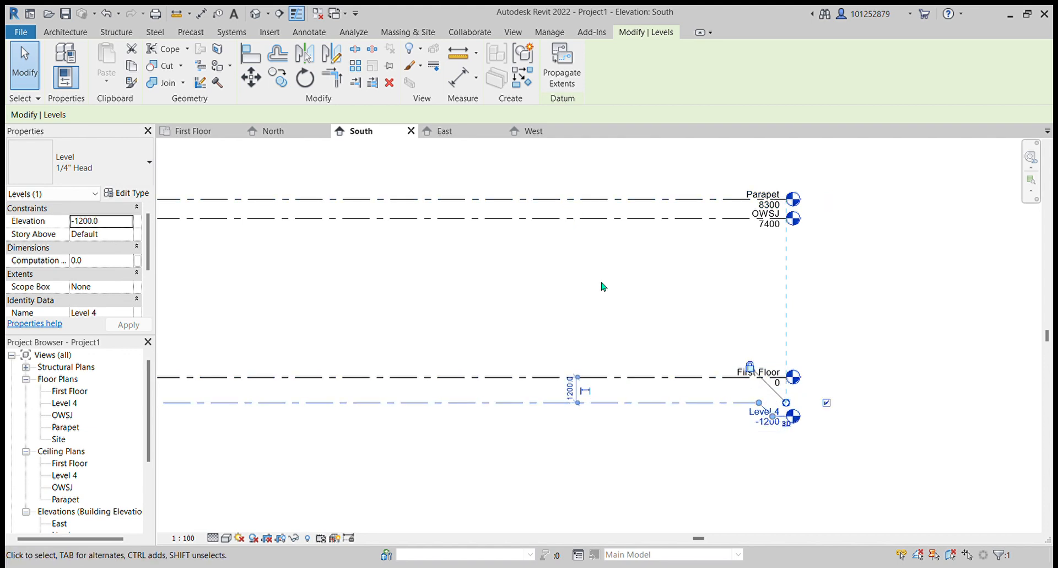
click(106, 16)
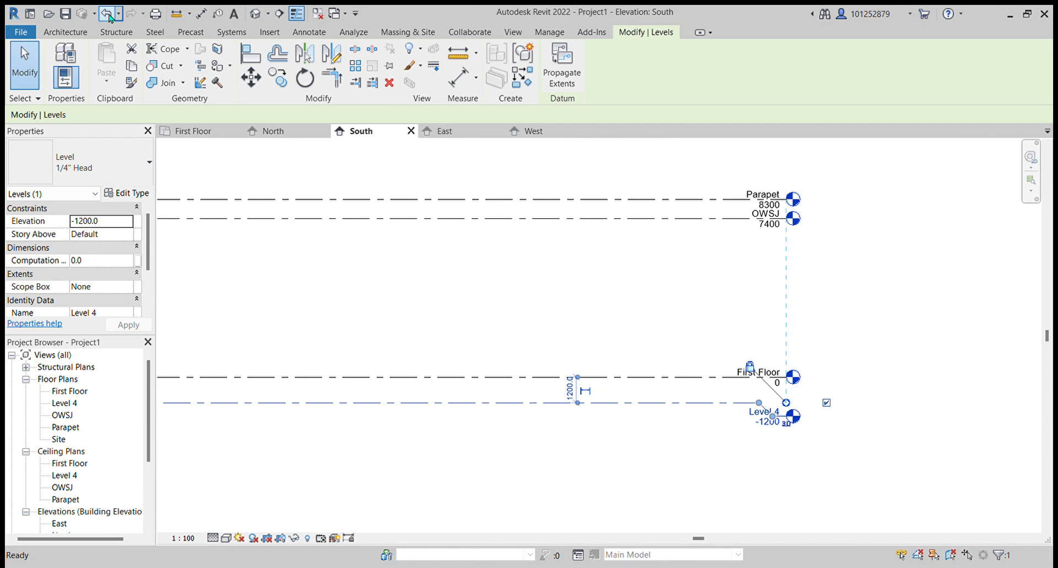
- Rename the new level below First Floor as Footing
click(771, 403)
click(768, 408)
text(Footing)
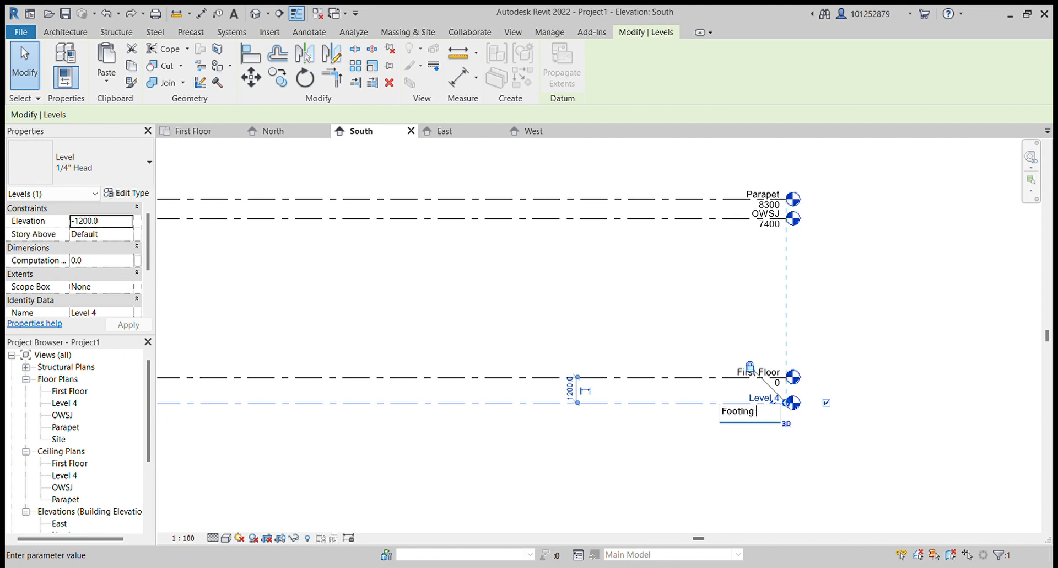
key(Return)
key(Return)
click(776, 400)
text(Footing)
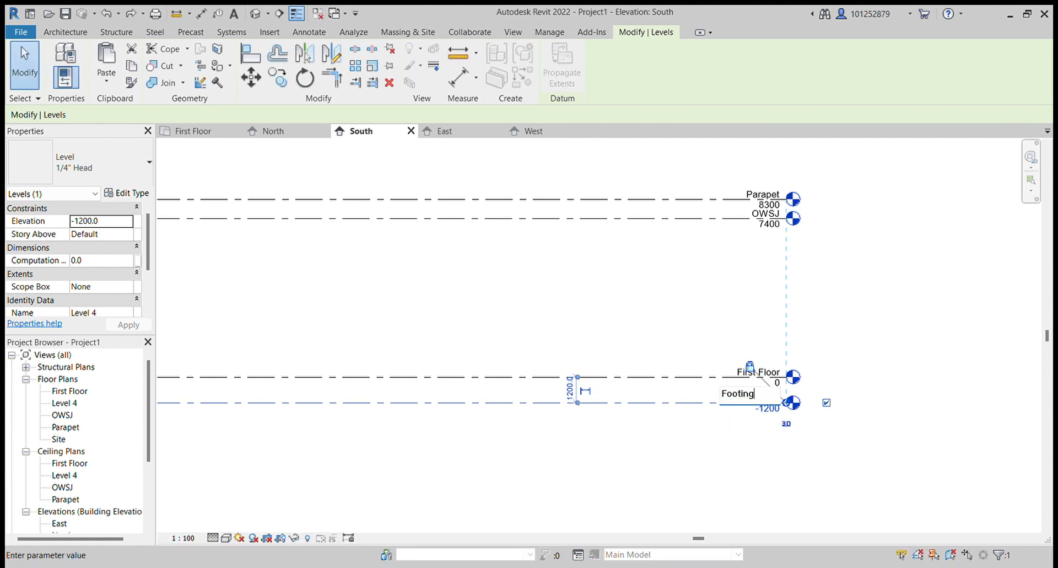
key(Return)
click(724, 481)
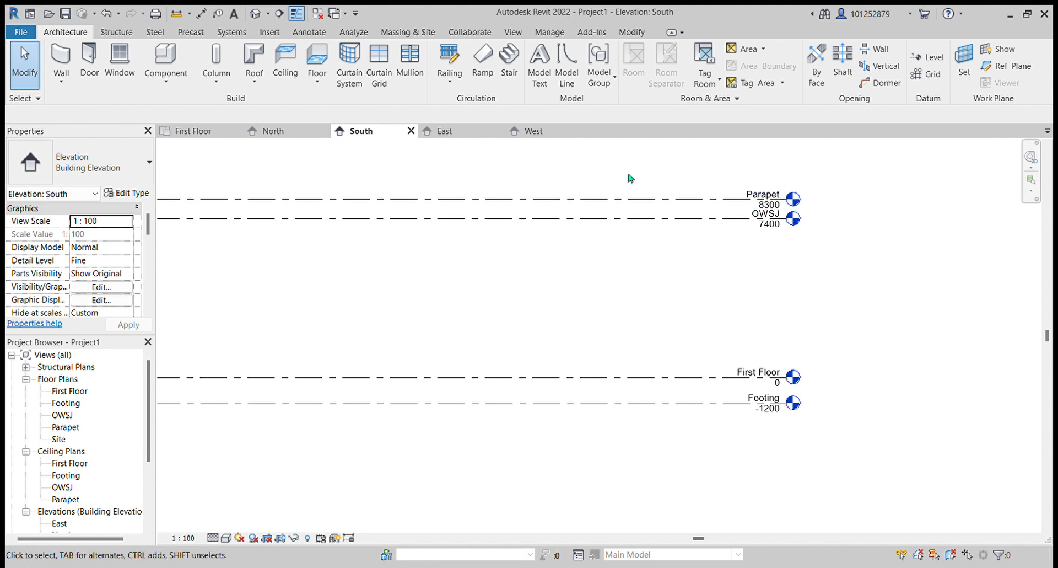
- Inspect the Parapet and Footing levels by selecting them and zooming in on their heads
click(616, 206)
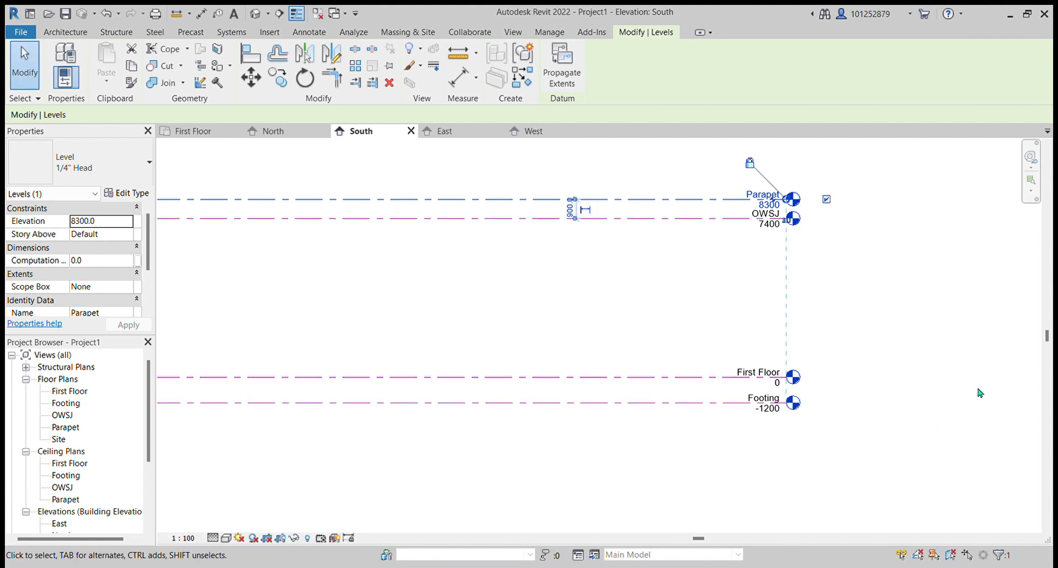
click(943, 320)
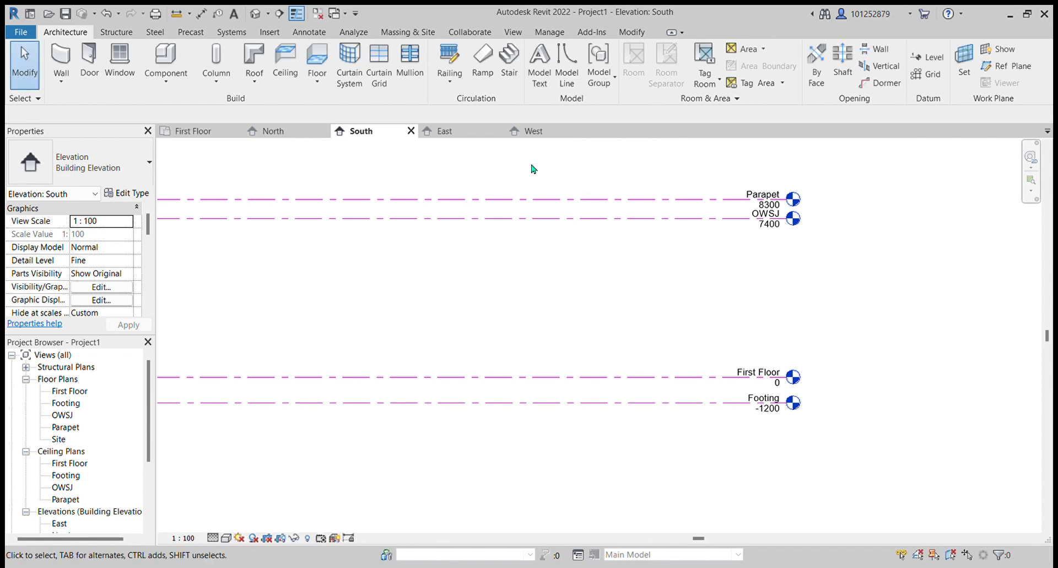
click(508, 210)
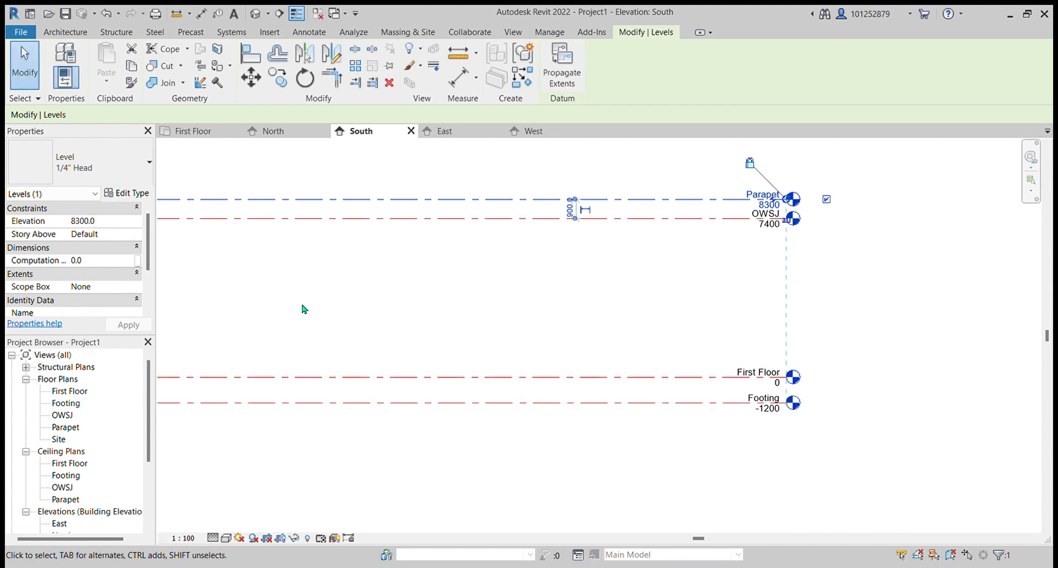
key(Escape)
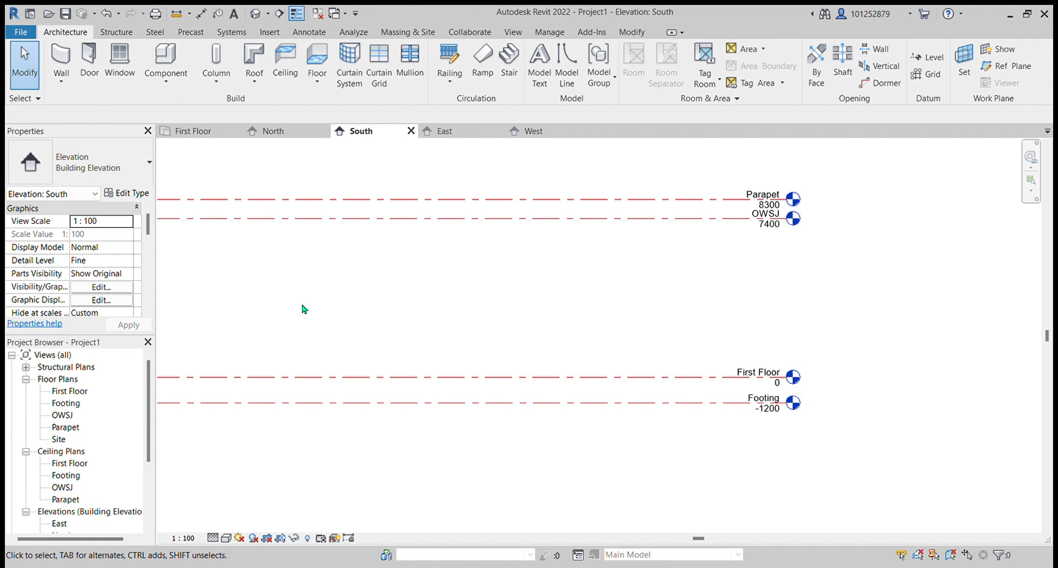
scroll(817, 439, up, 1)
scroll(600, 345, up, 1)
scroll(443, 268, up, 1)
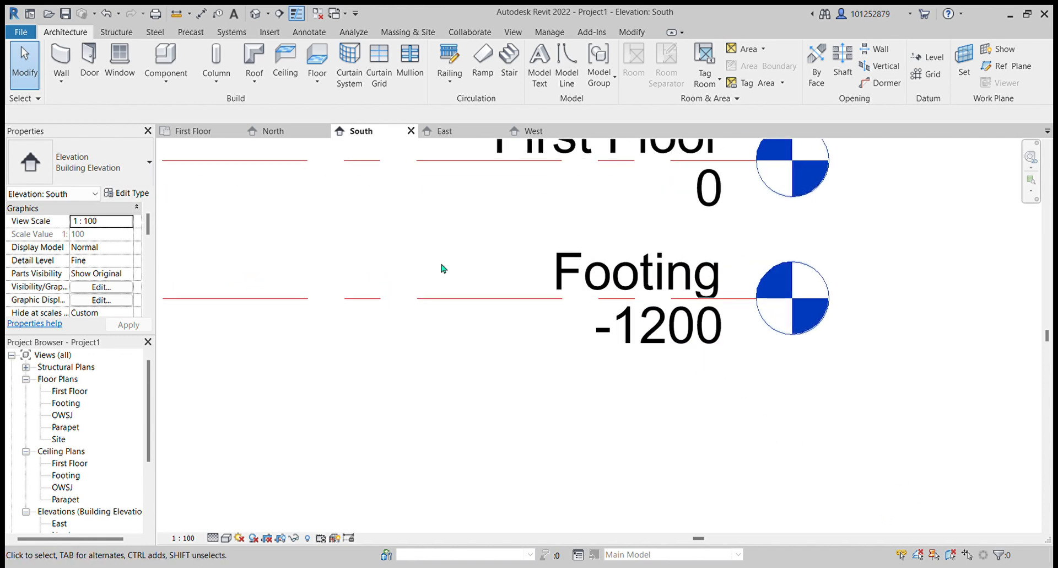
click(434, 300)
click(131, 193)
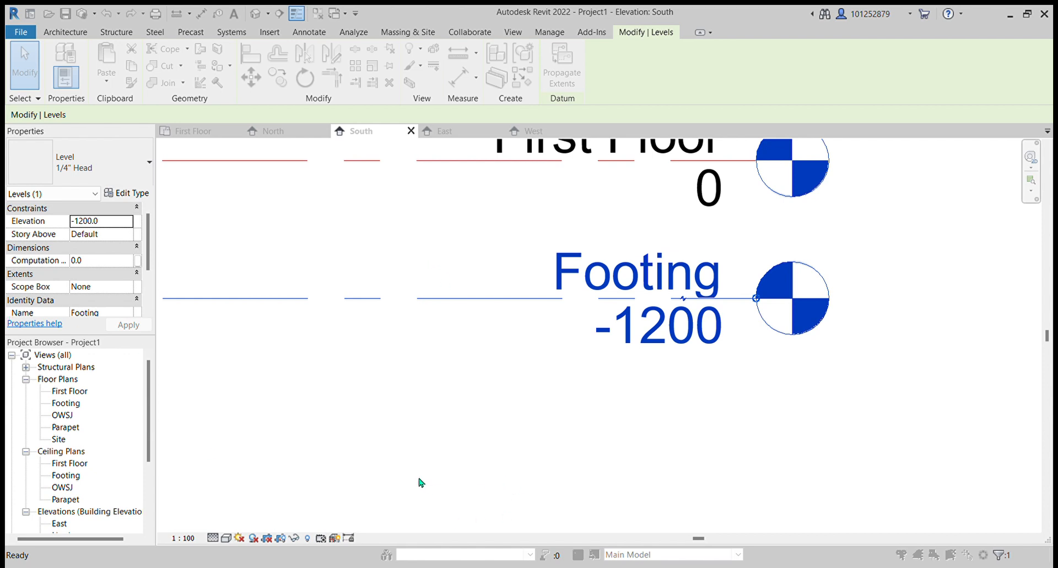
click(484, 432)
scroll(486, 430, up, 3)
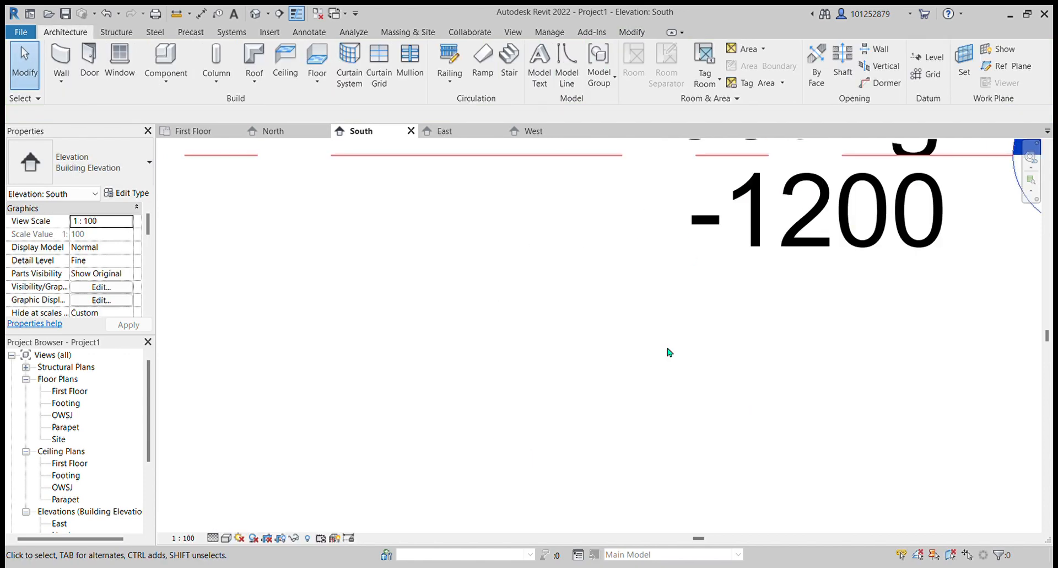
scroll(668, 352, down, 4)
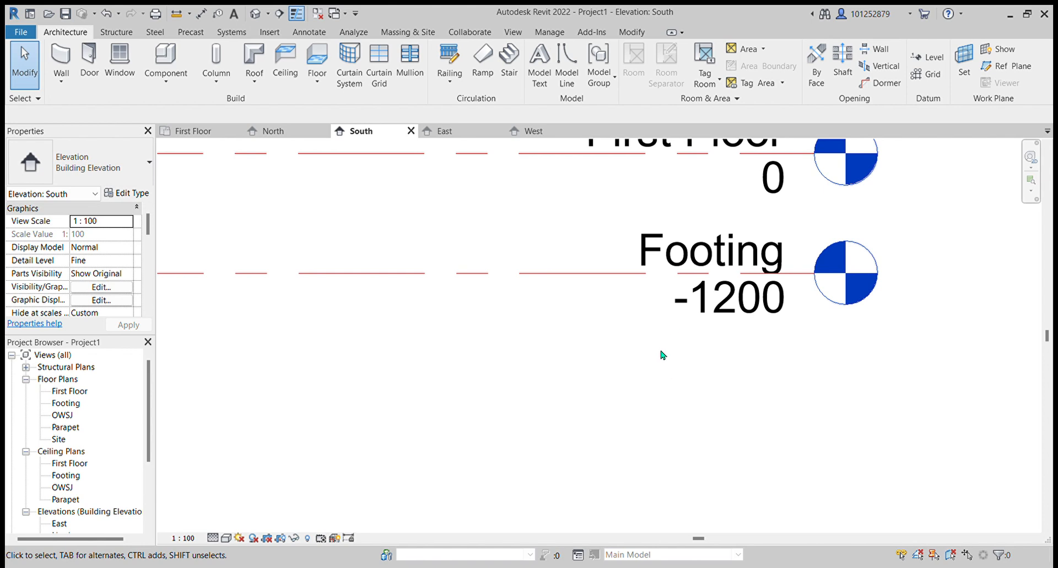
scroll(694, 393, down, 5)
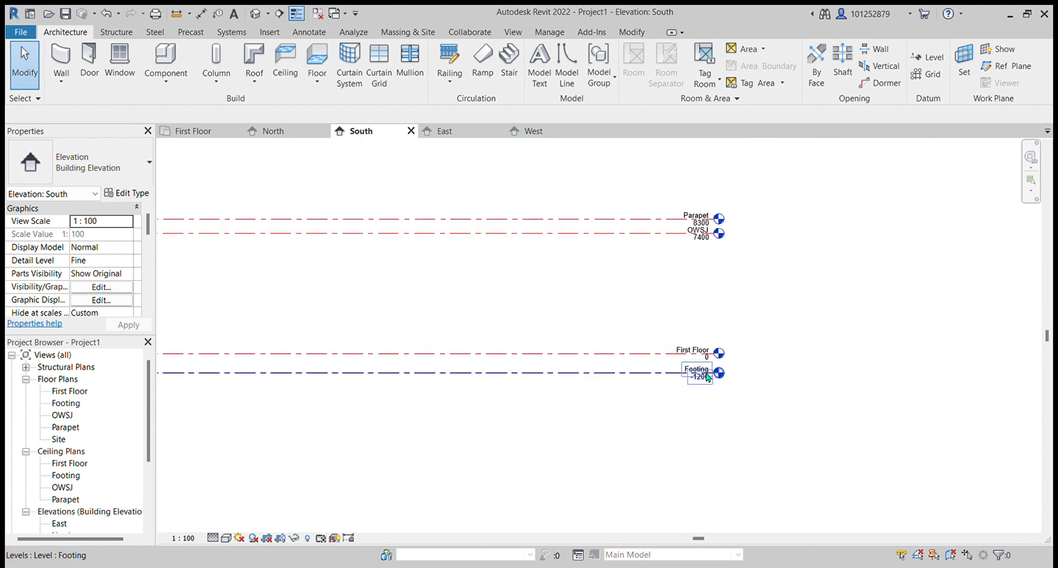
- Inspect the OWSJ level's properties and zoom in on the lower level heads
click(650, 233)
scroll(827, 339, up, 2)
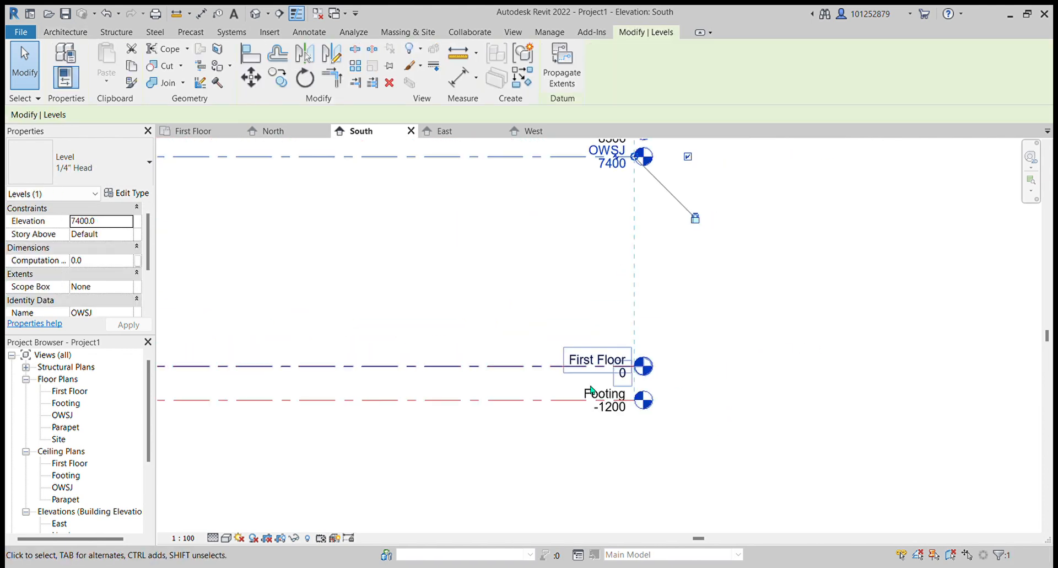
scroll(574, 380, down, 2)
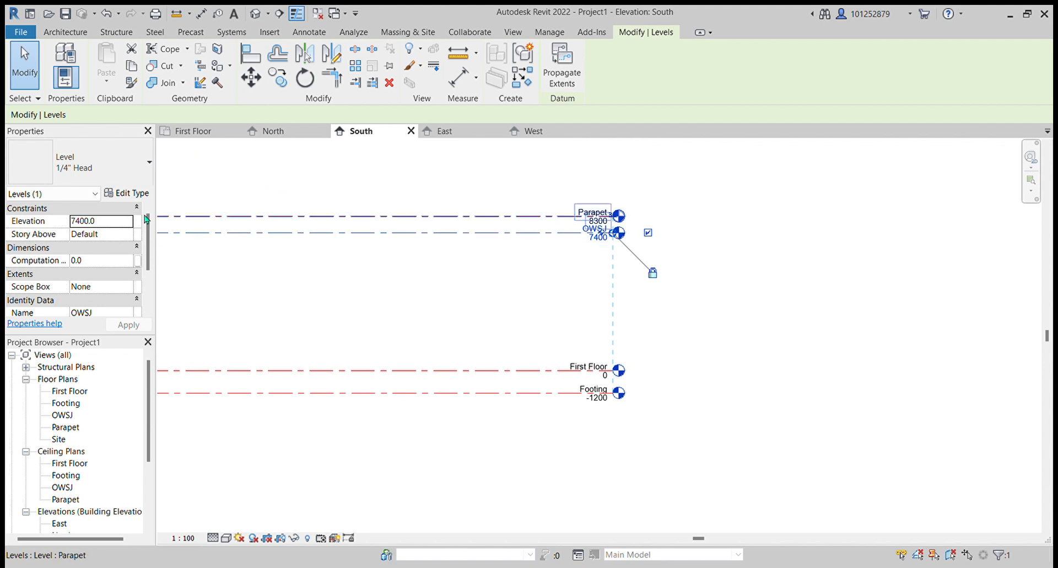
click(137, 193)
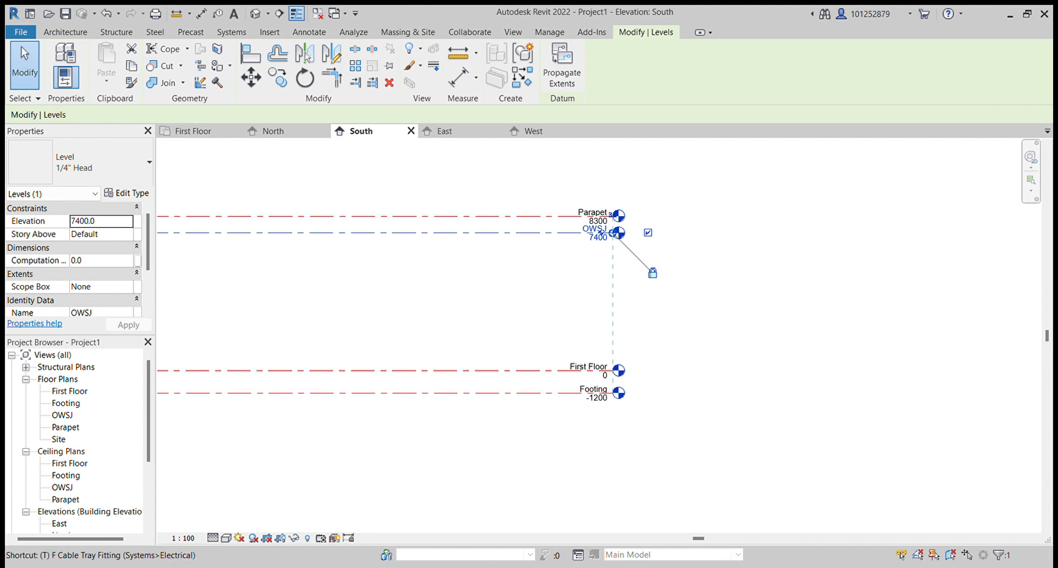
key(Escape)
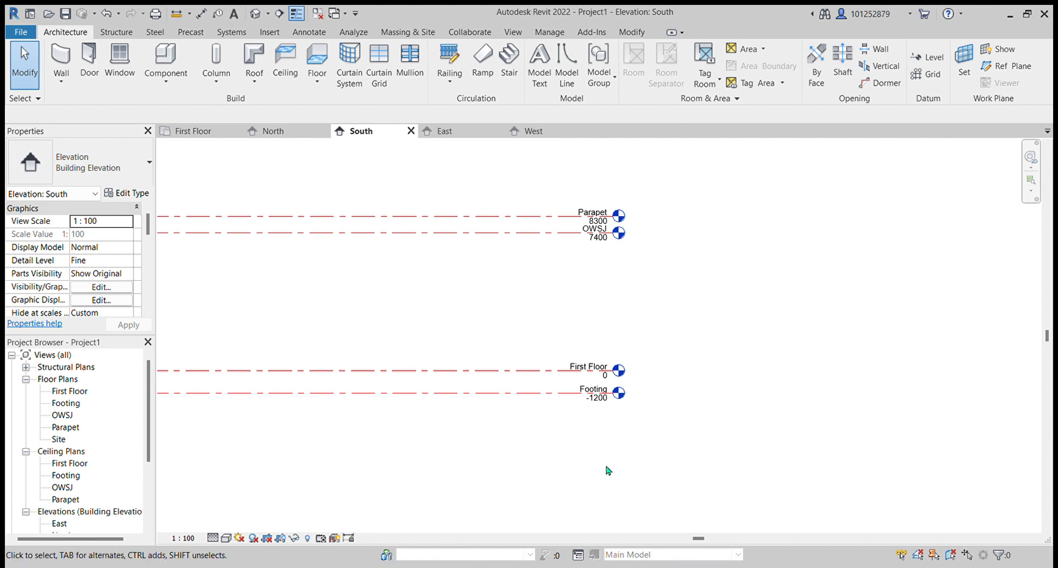
scroll(574, 429, up, 3)
scroll(560, 366, up, 4)
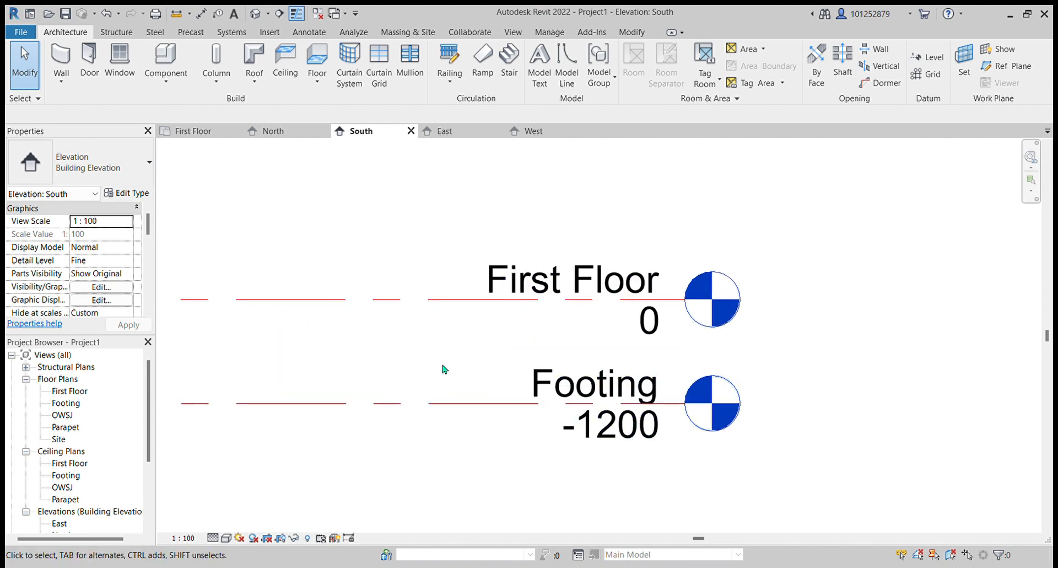
- Toggle thin-line display on and off again
key(t)
key(l)
key(t)
key(l)
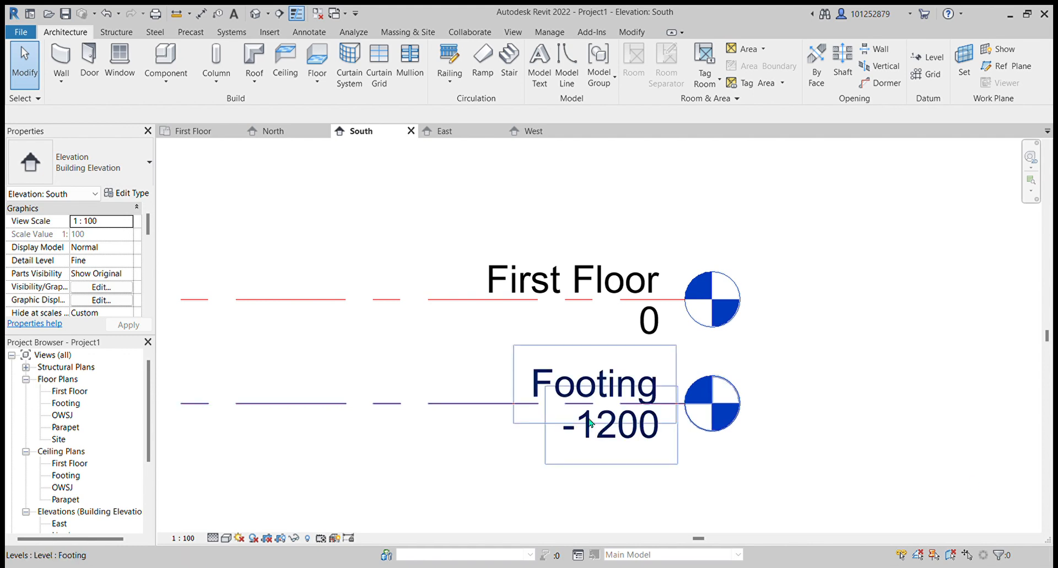
- Pin the Parapet level in place
scroll(573, 391, down, 3)
scroll(882, 393, down, 2)
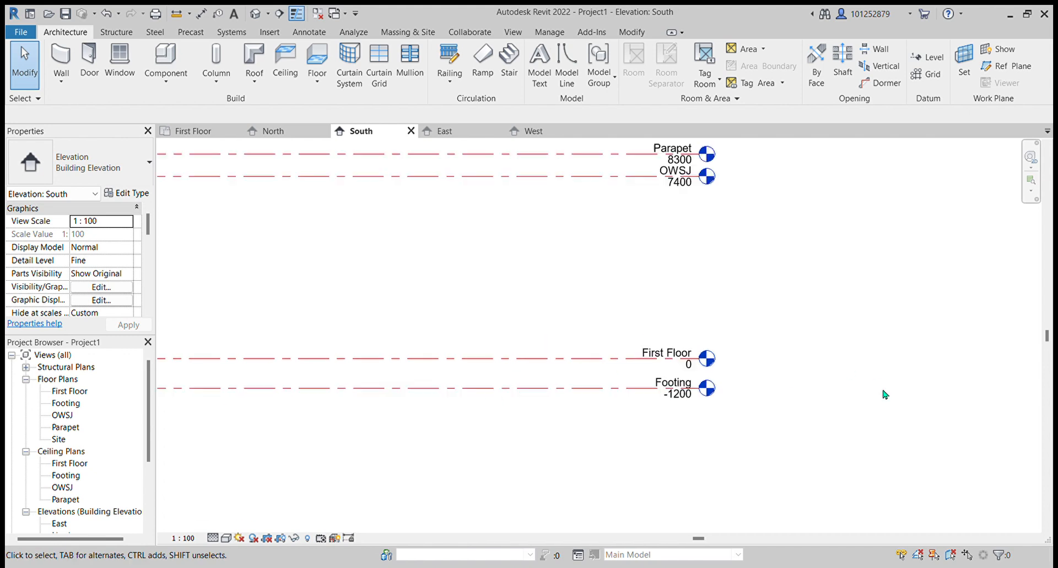
scroll(772, 331, down, 1)
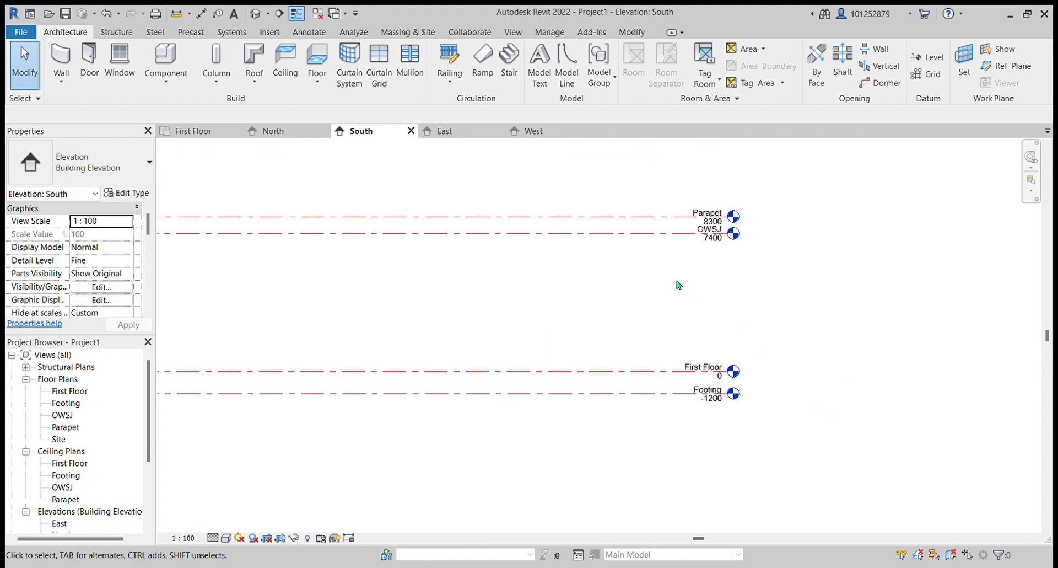
click(603, 225)
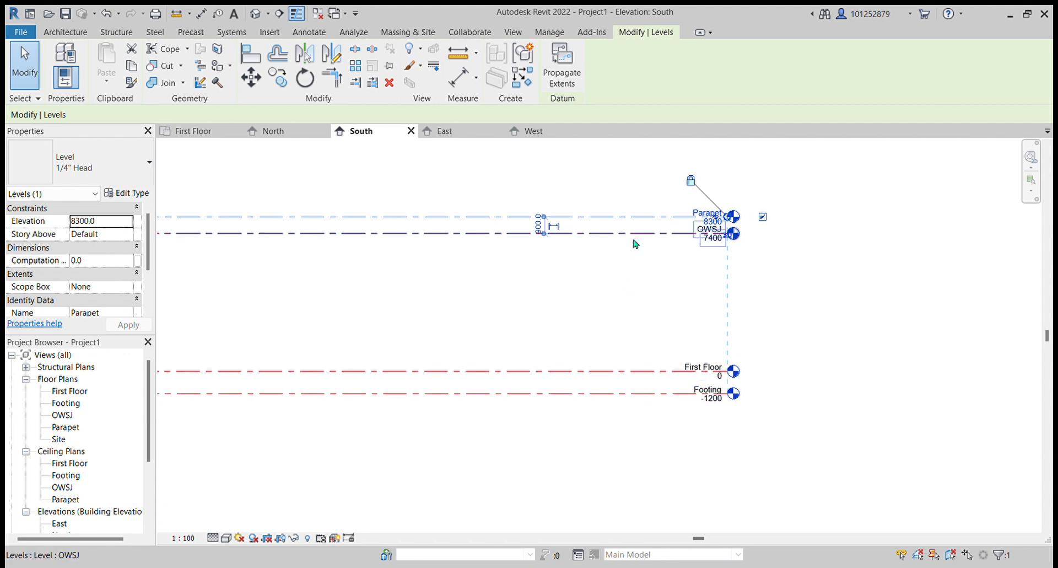
key(p)
key(n)
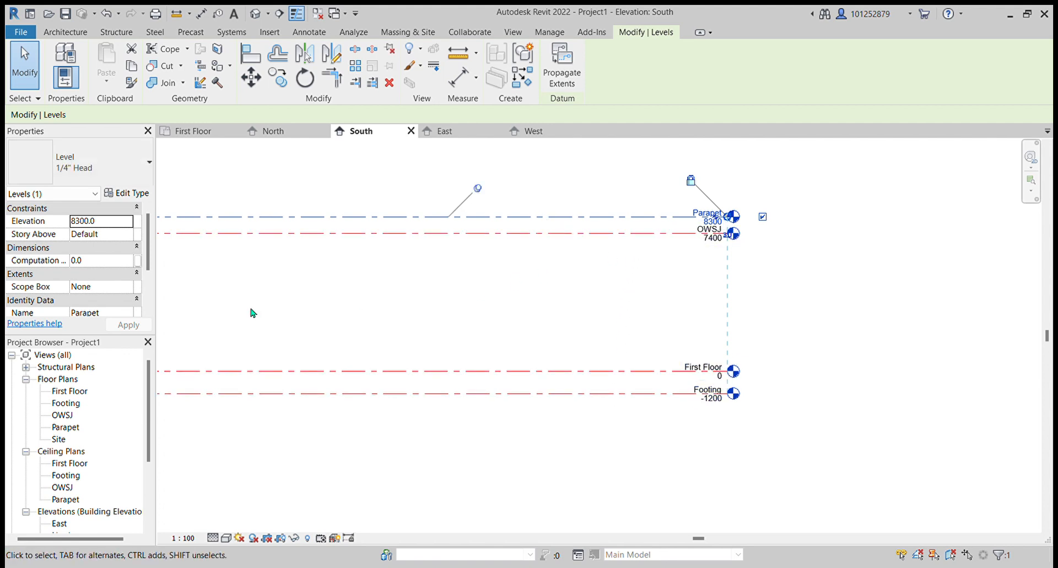
- Select the OWSJ, First Floor and Footing levels in turn to check whether they are pinned
click(467, 236)
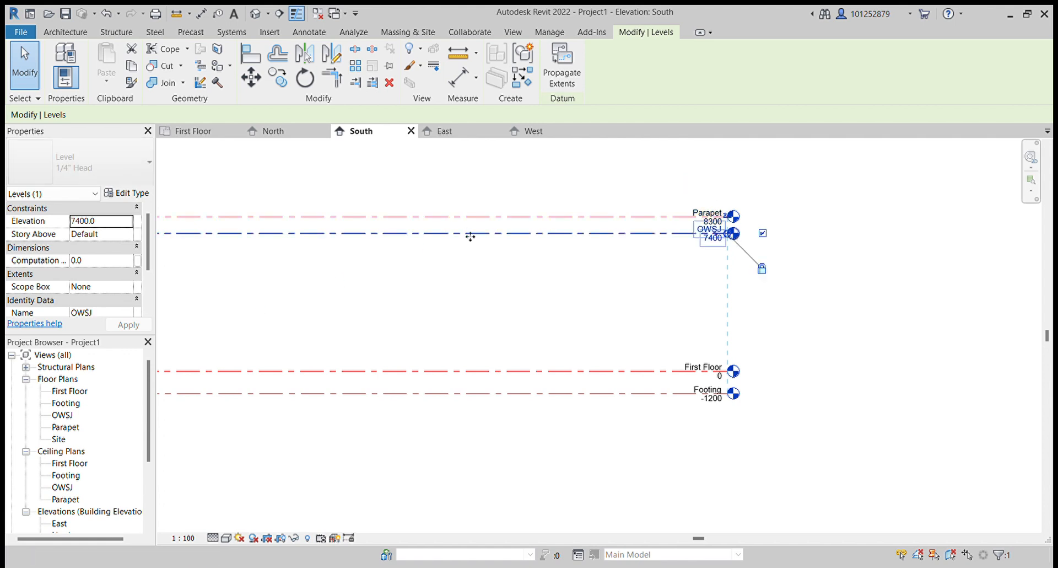
click(517, 380)
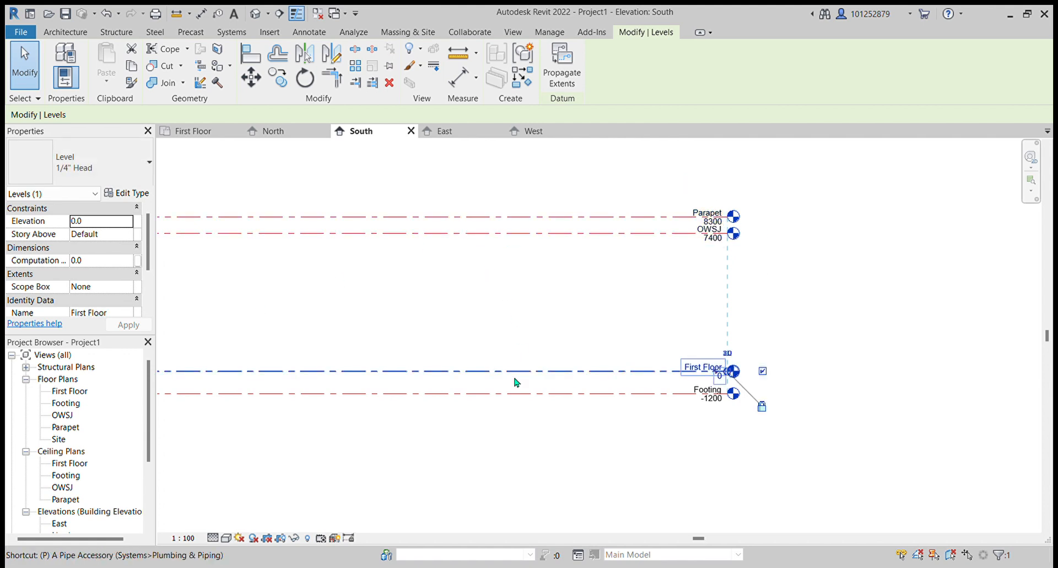
click(516, 394)
key(p)
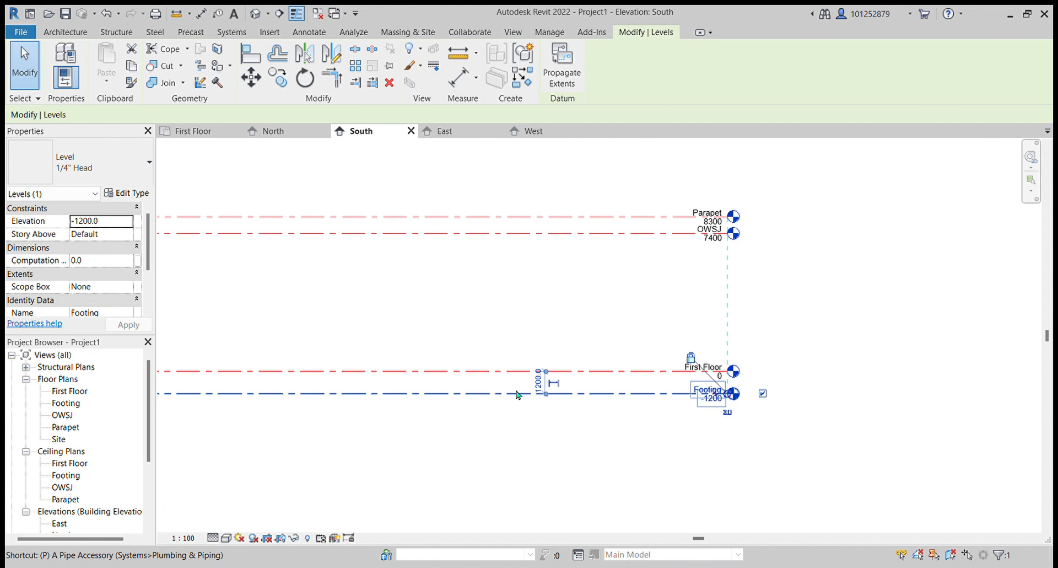
key(Escape)
click(517, 394)
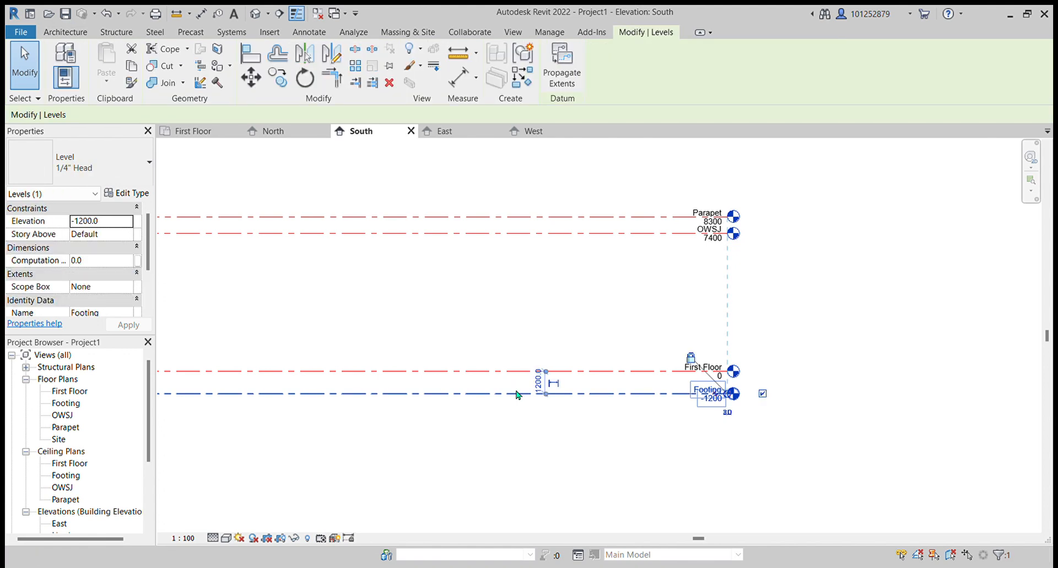
click(555, 494)
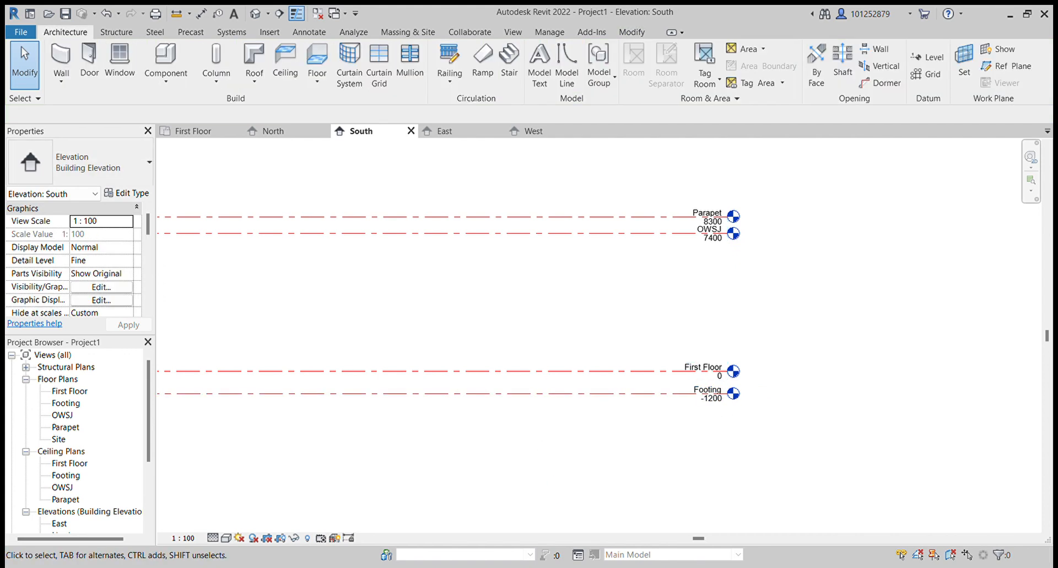
click(464, 377)
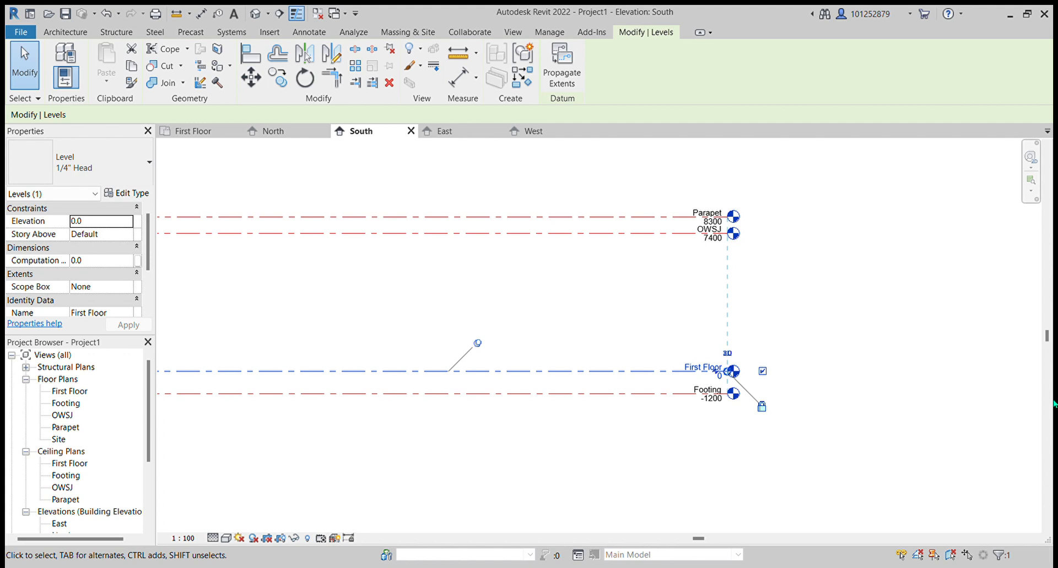
- Save the project
click(65, 13)
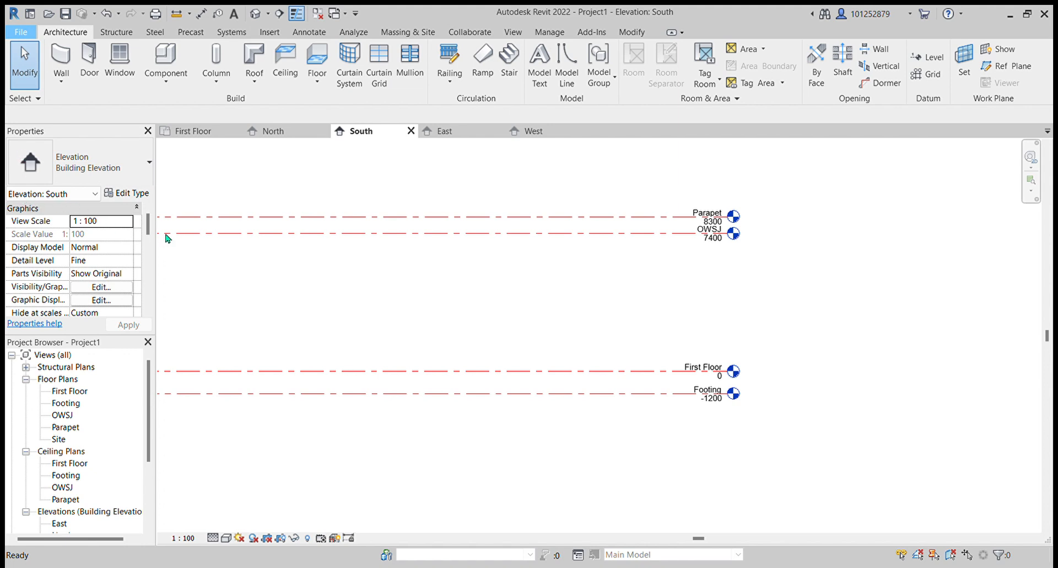
click(207, 169)
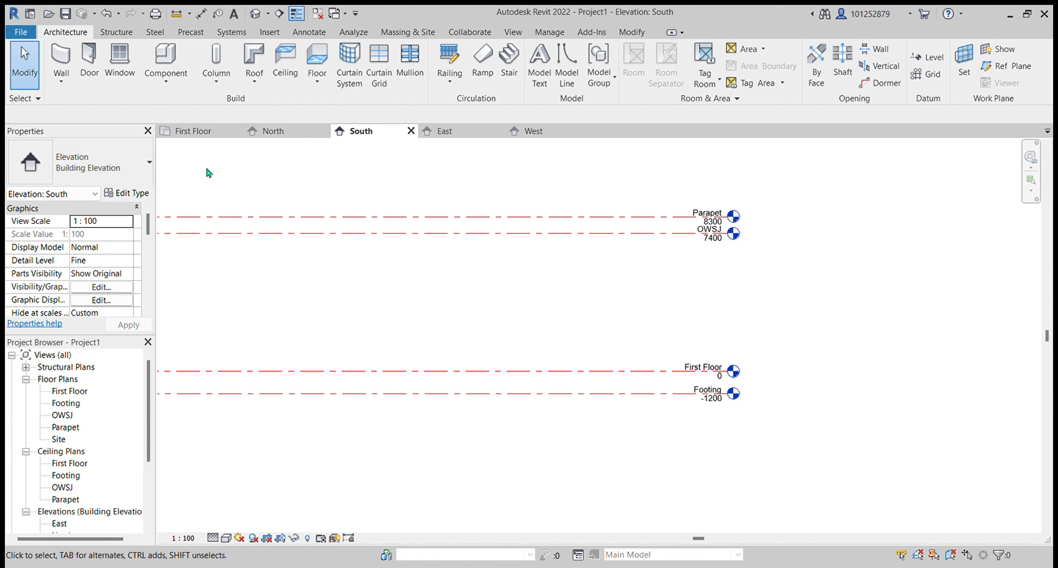
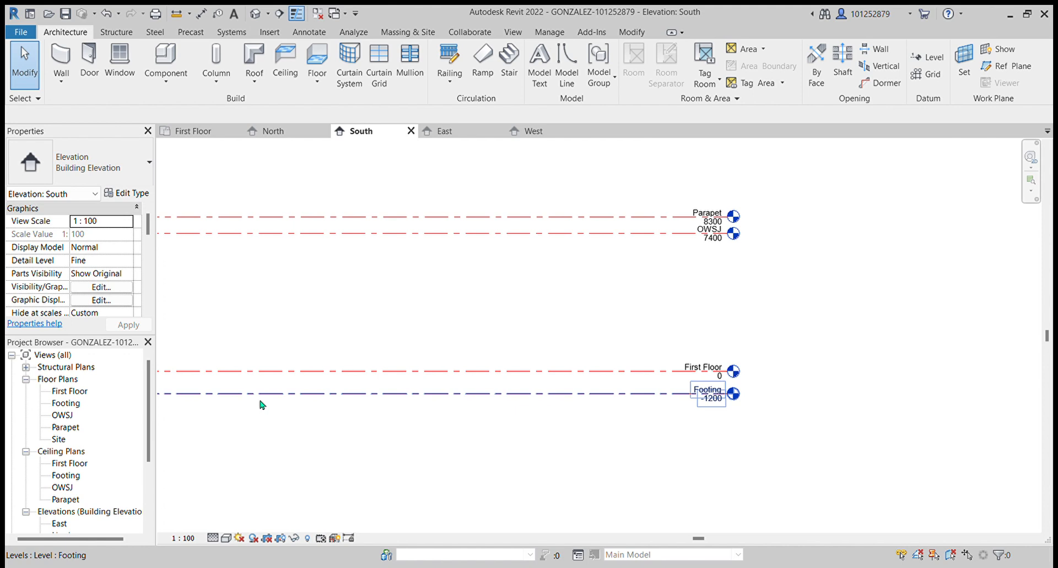
- Open the First Floor floor plan view
click(263, 374)
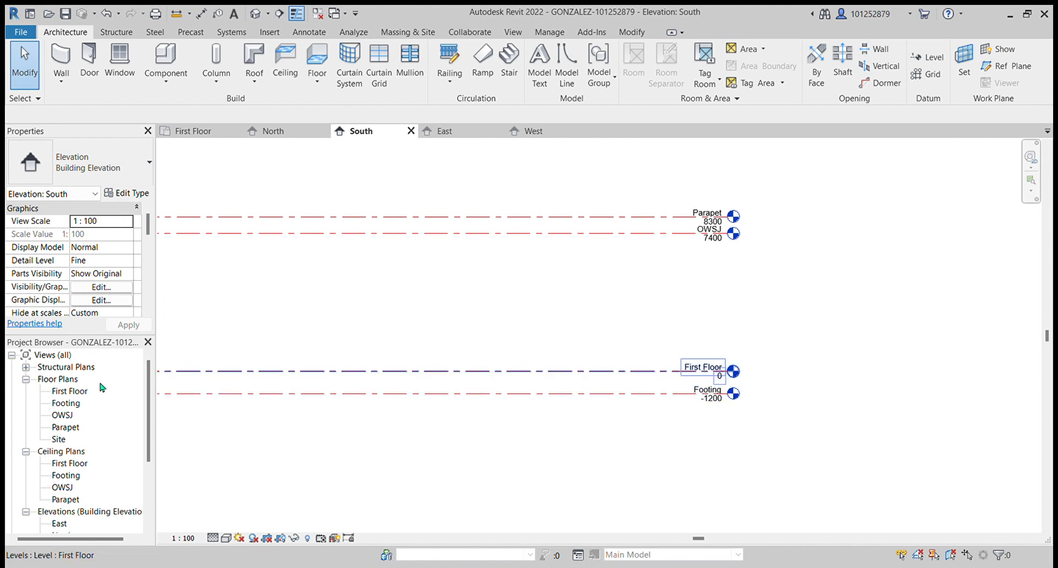
click(70, 391)
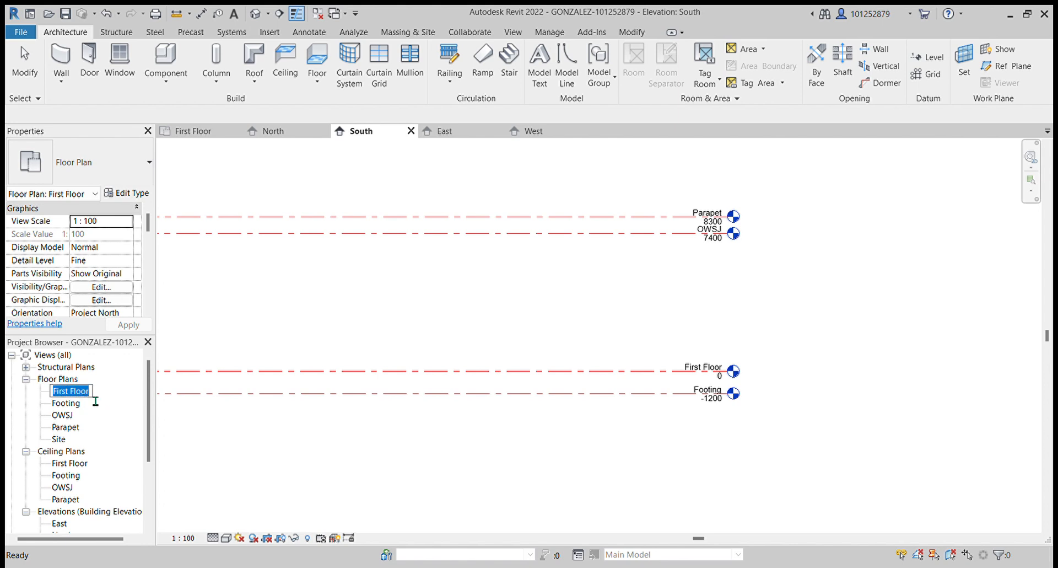
click(80, 393)
click(91, 513)
double_click(79, 393)
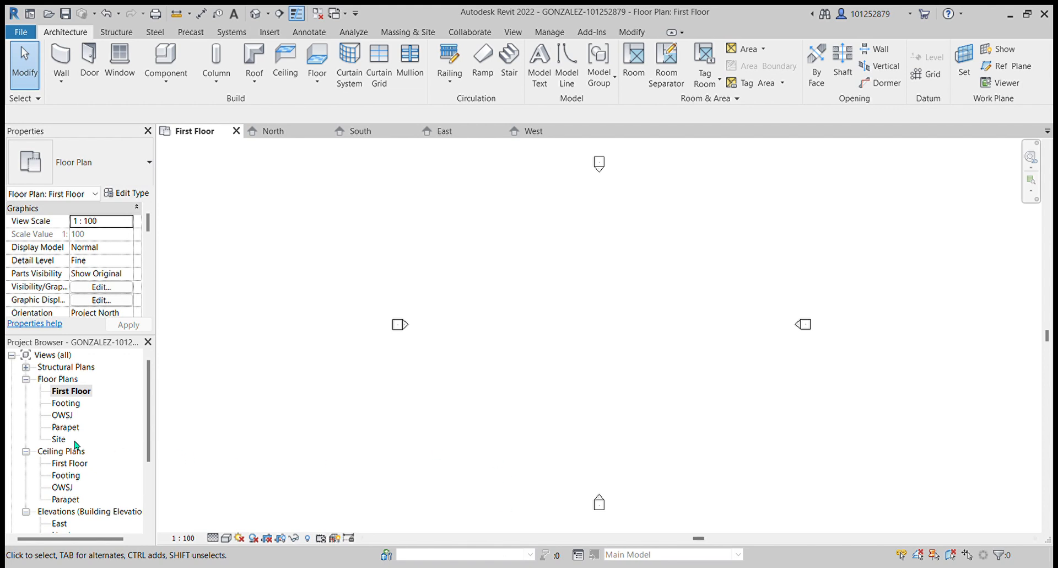
- Collapse the Ceiling Plans group in the project browser
scroll(126, 429, down, 3)
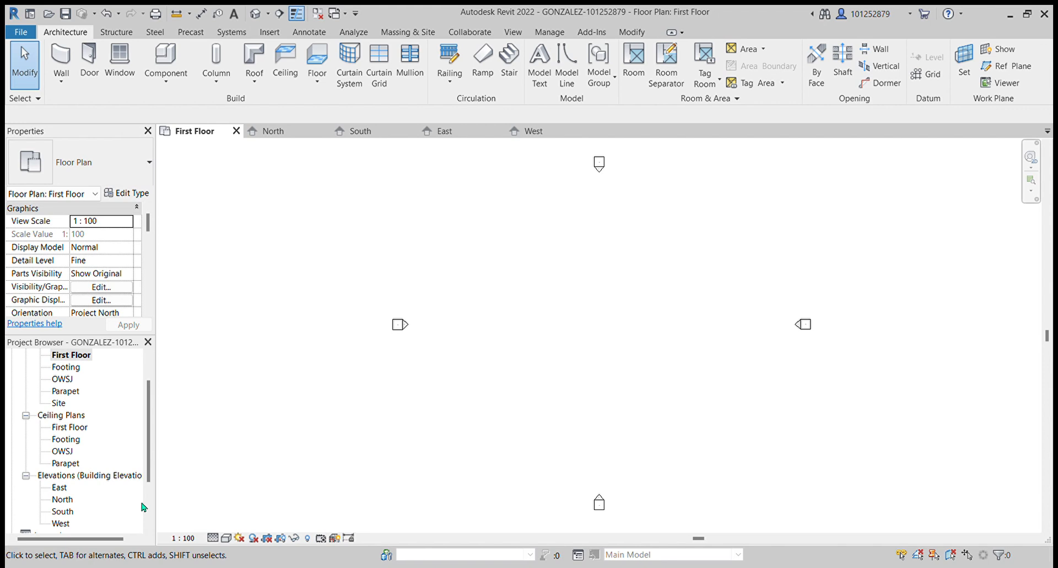
click(25, 415)
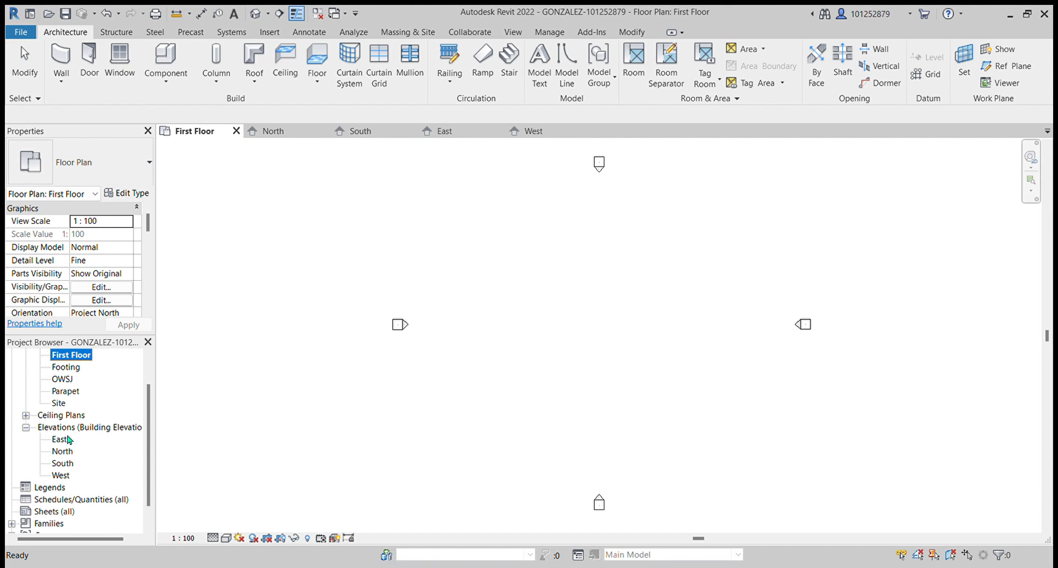
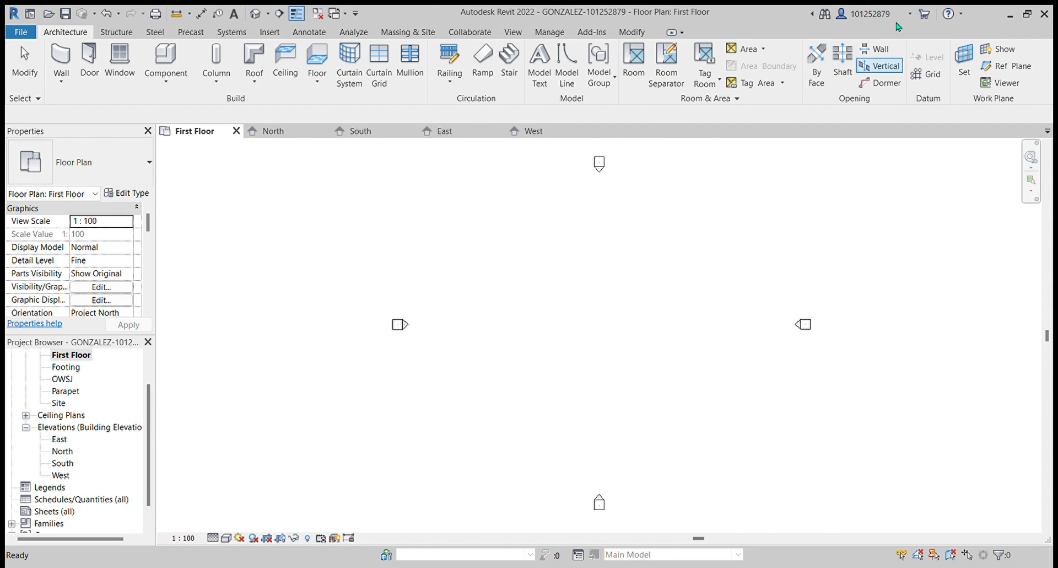
- Start the Grid tool and draw two vertical grid lines 32000 mm apart in the First Floor plan
click(937, 81)
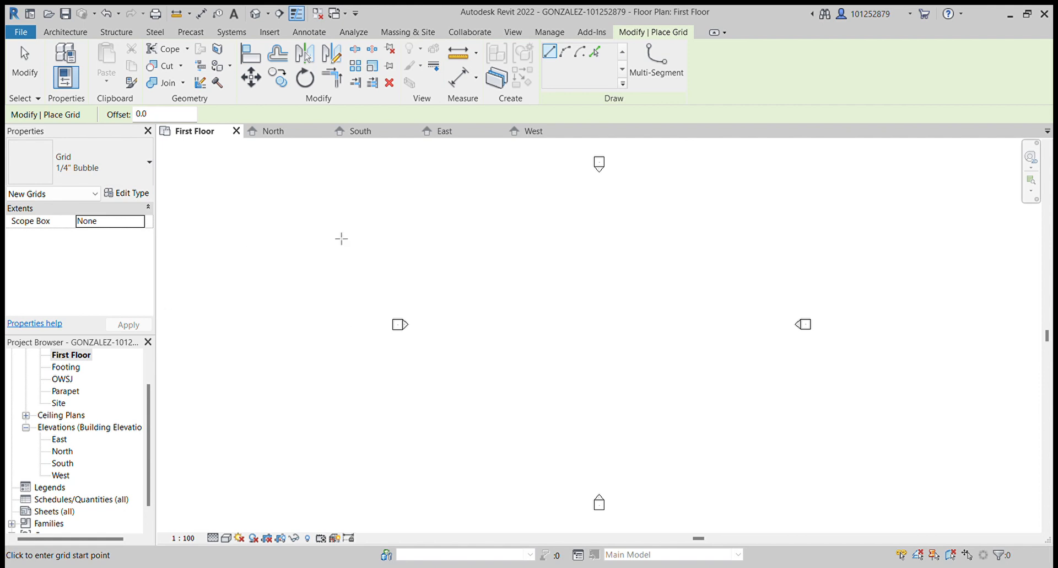
click(475, 194)
click(473, 461)
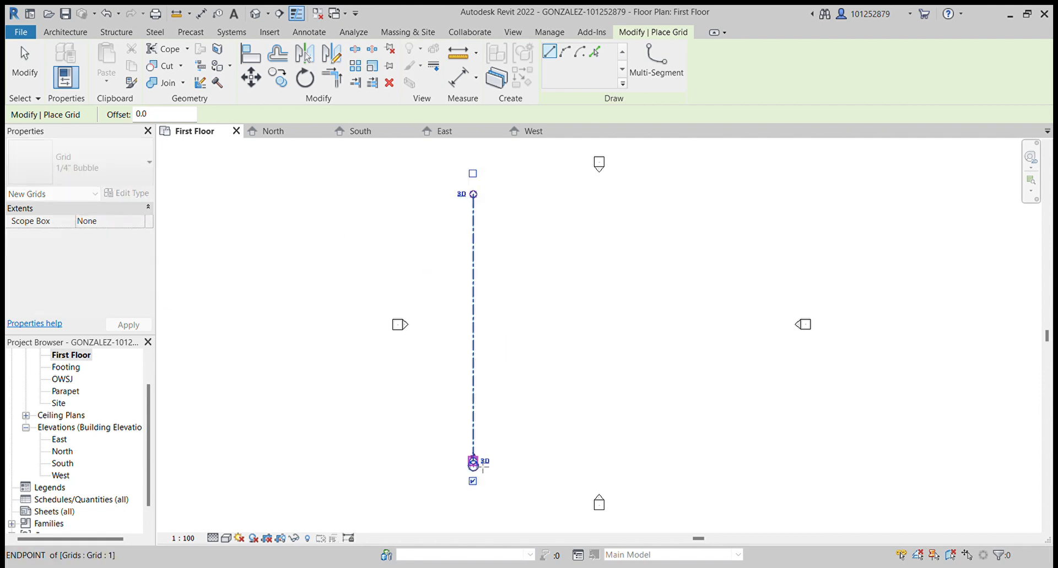
click(728, 194)
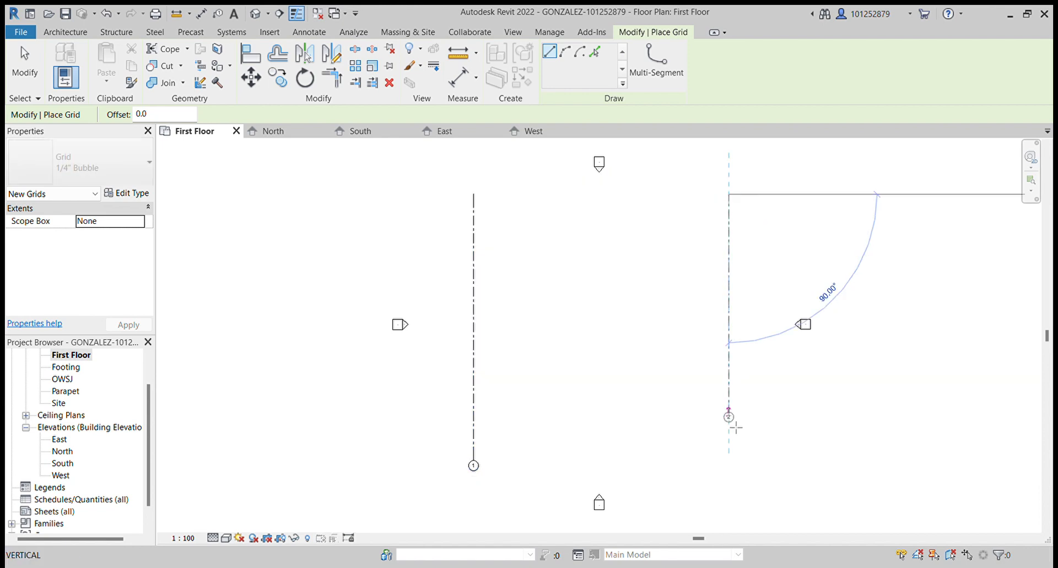
click(729, 462)
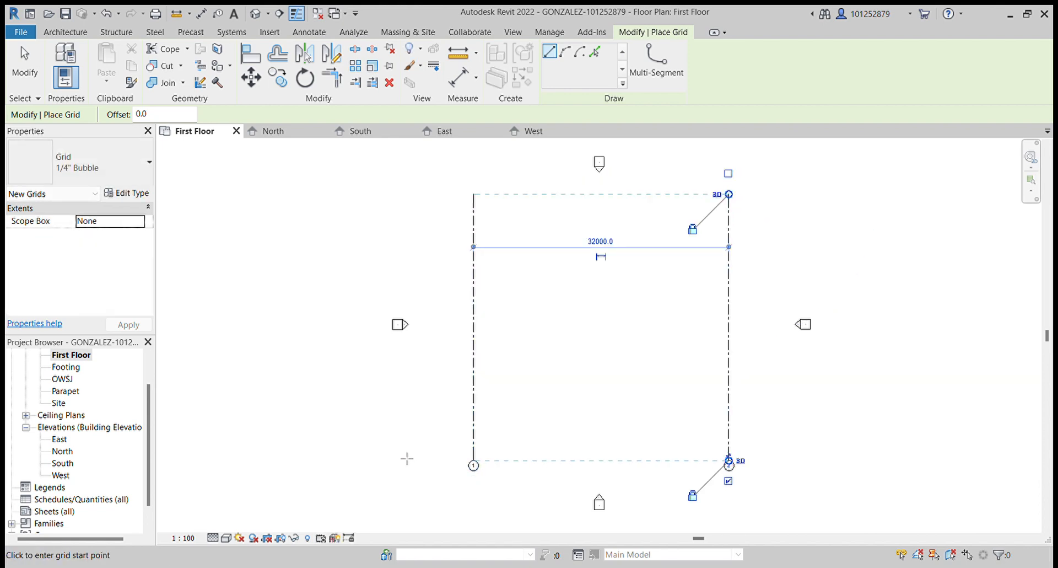
- Draw two horizontal grid lines 22000 mm apart across the vertical grids, then exit the Grid tool
click(417, 431)
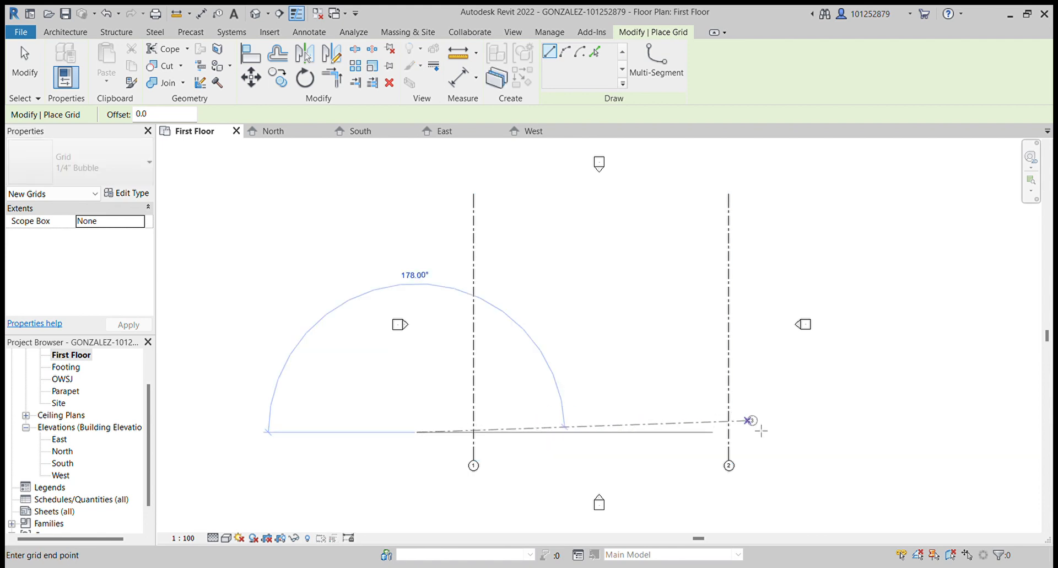
click(778, 443)
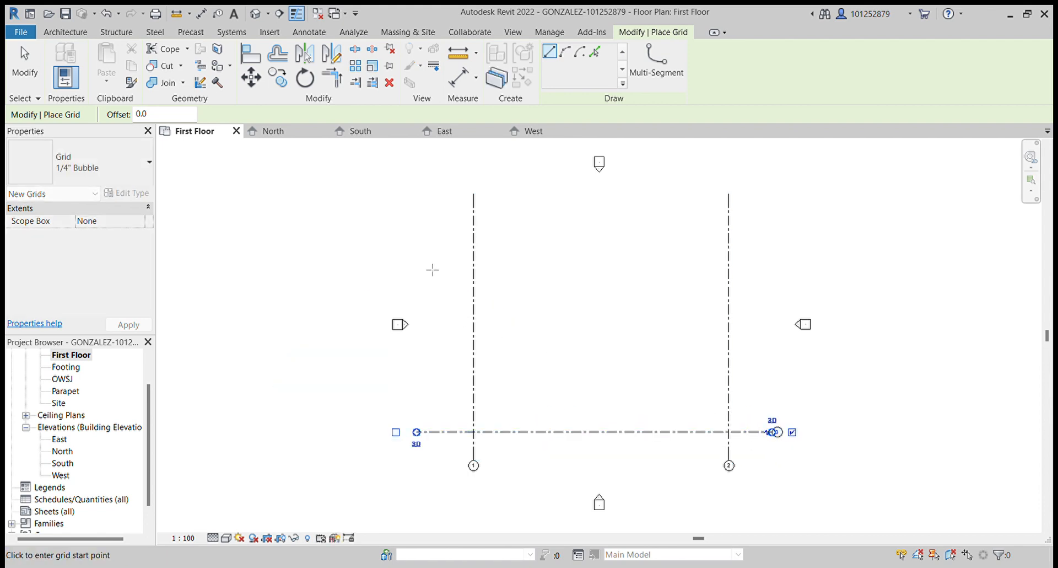
click(420, 254)
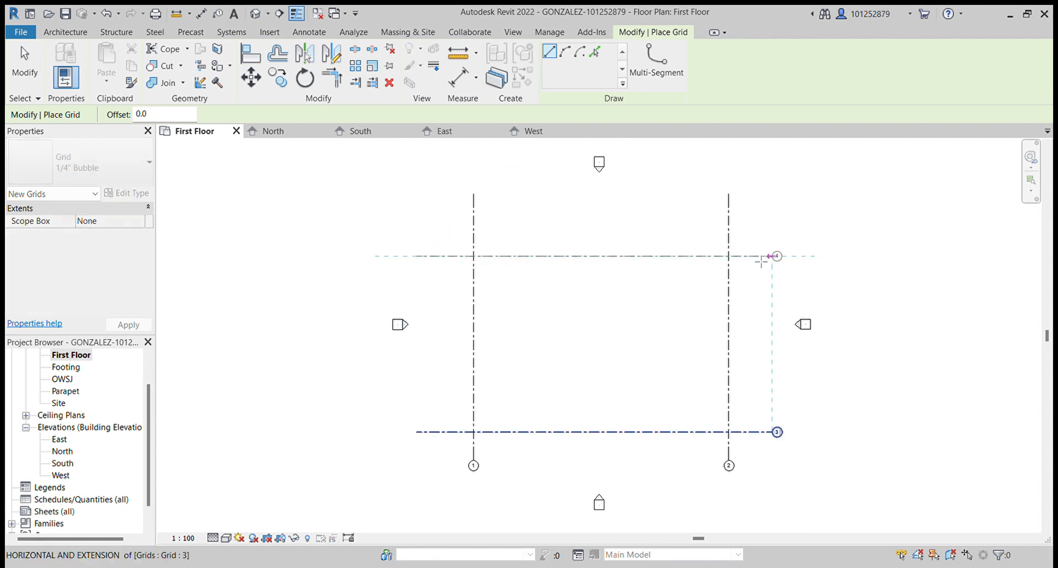
click(777, 256)
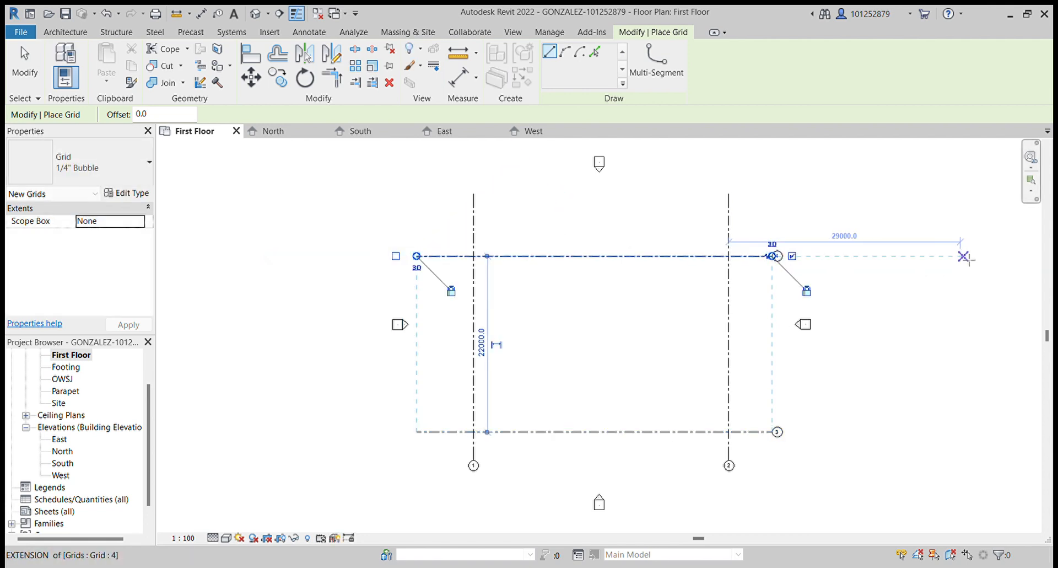
key(Escape)
key(Escape)
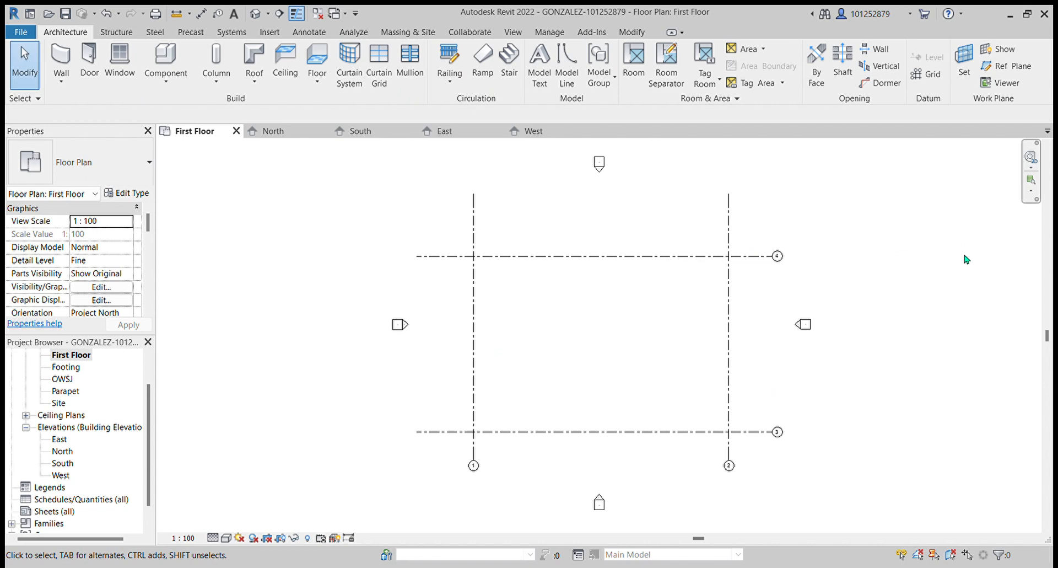
- Rename the upper horizontal grid line as A by editing its bubble
click(782, 258)
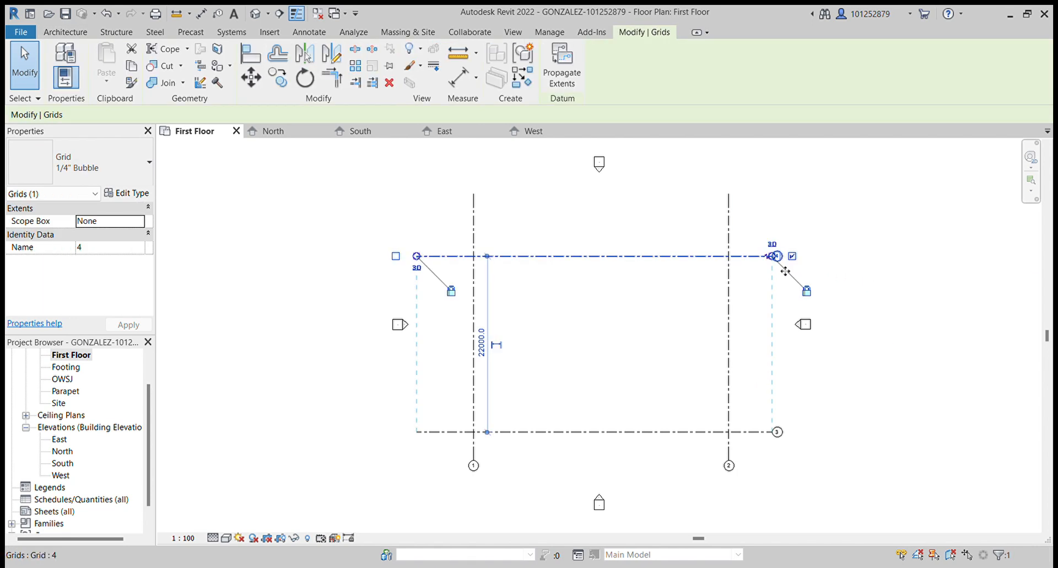
scroll(780, 259, up, 1)
scroll(780, 258, up, 2)
scroll(783, 258, down, 1)
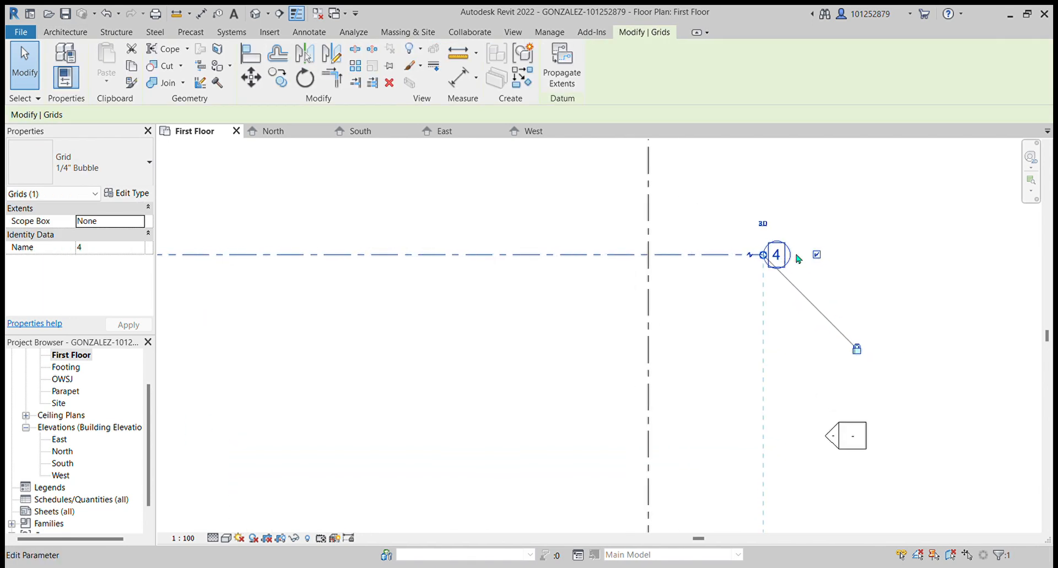
click(776, 257)
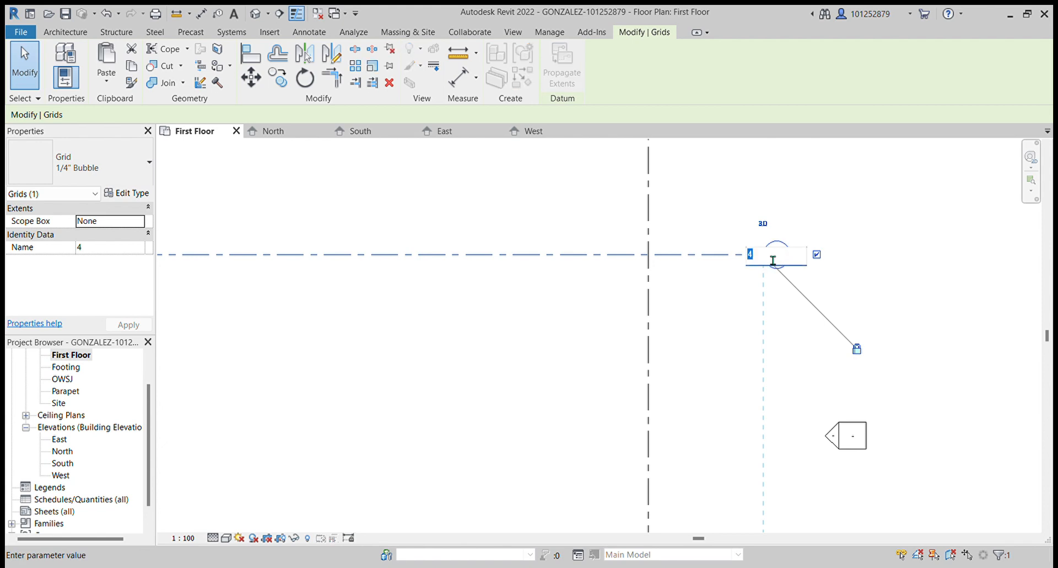
text(A)
scroll(961, 250, down, 4)
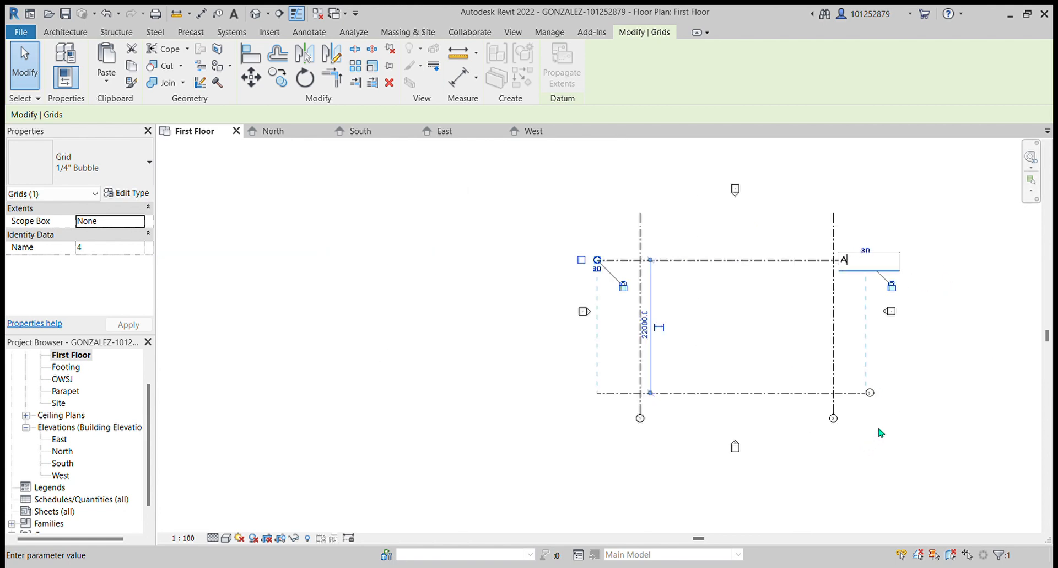
scroll(875, 425, up, 2)
- Rename the lower horizontal grid line as B by editing its bubble
click(870, 380)
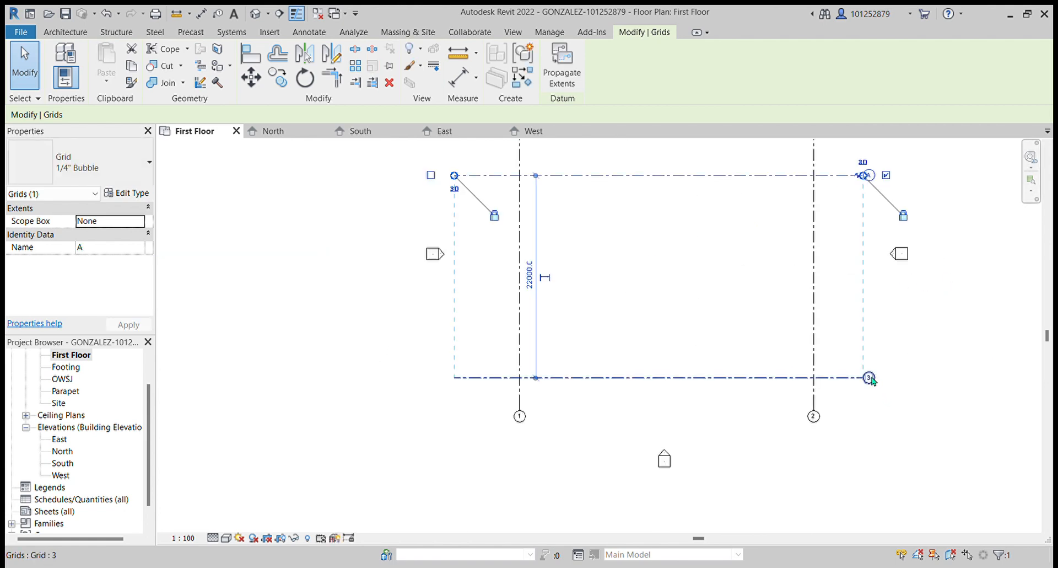
click(870, 378)
click(870, 379)
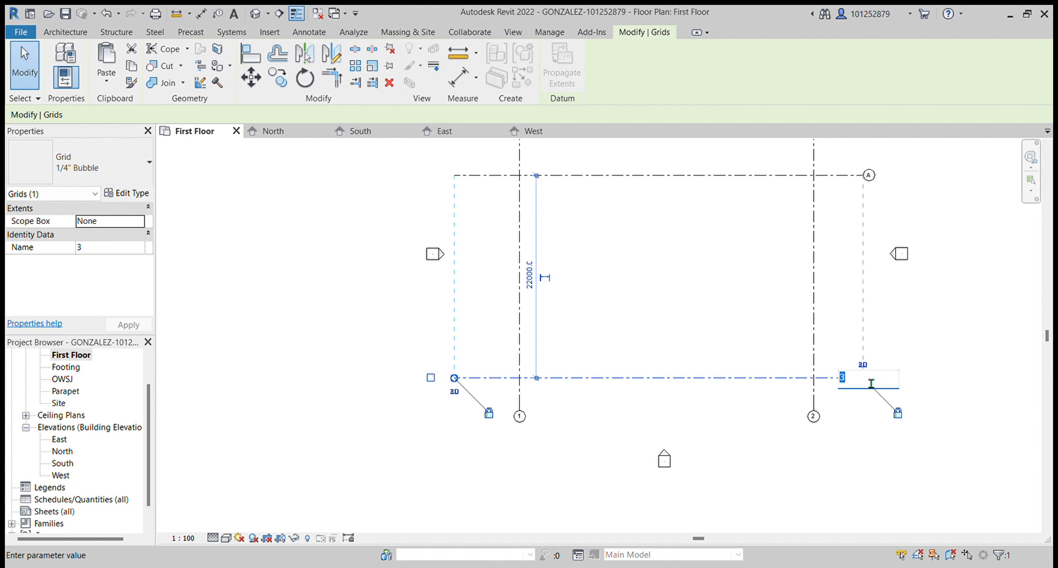
text(B)
key(Return)
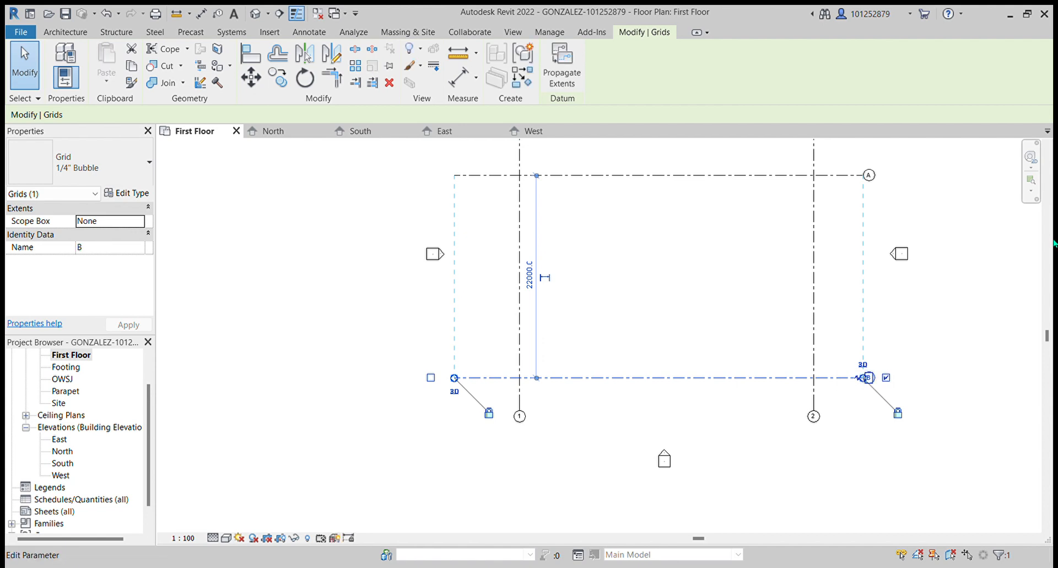
scroll(454, 378, down, 2)
scroll(698, 291, up, 1)
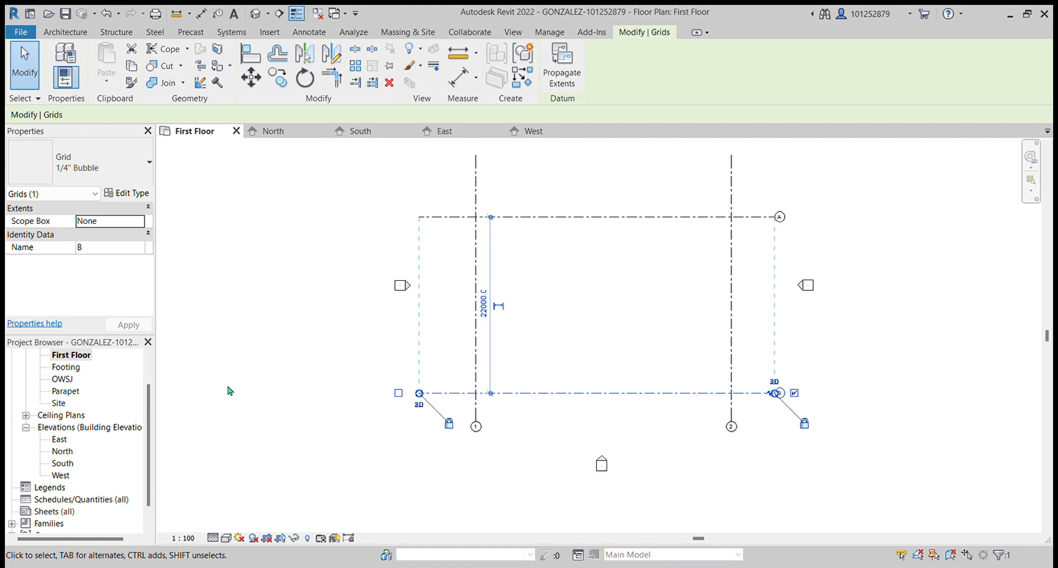
click(310, 178)
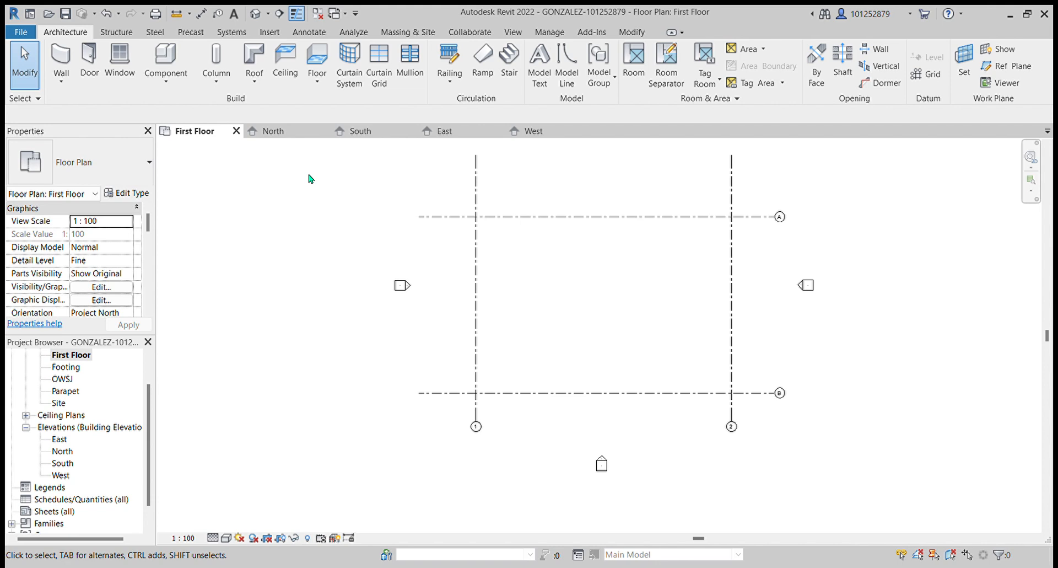
- Draw a third horizontal grid line between A and B, about 9000 mm below grid A
key(g)
key(r)
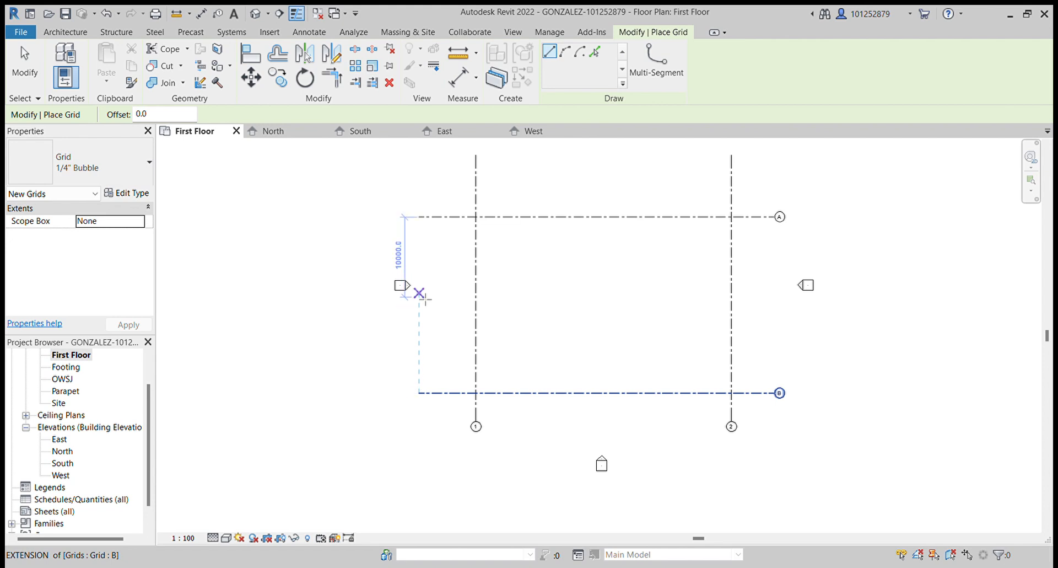
click(419, 285)
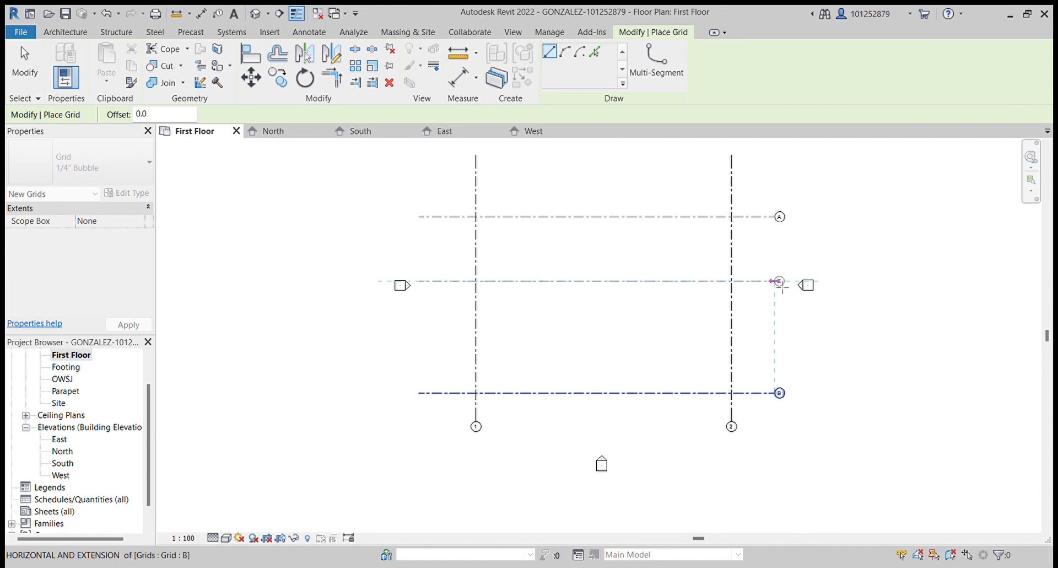
key(Escape)
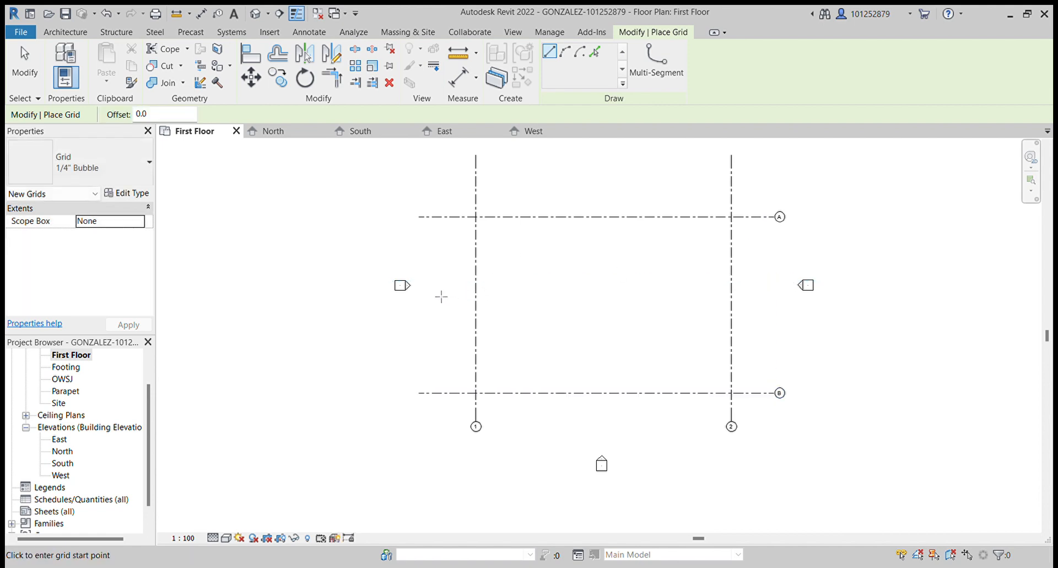
click(420, 288)
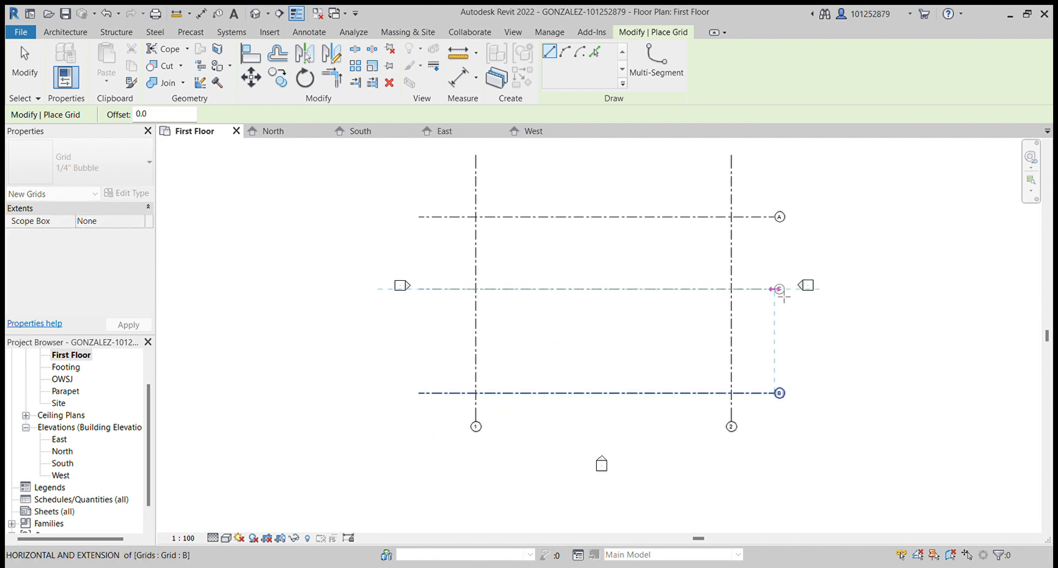
click(783, 297)
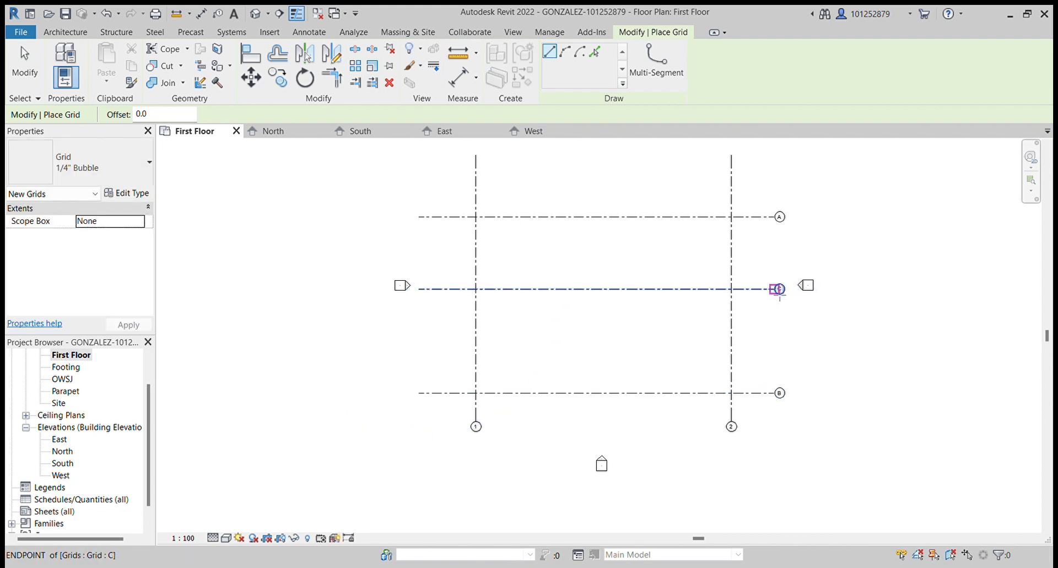
scroll(783, 297, up, 5)
scroll(772, 296, down, 3)
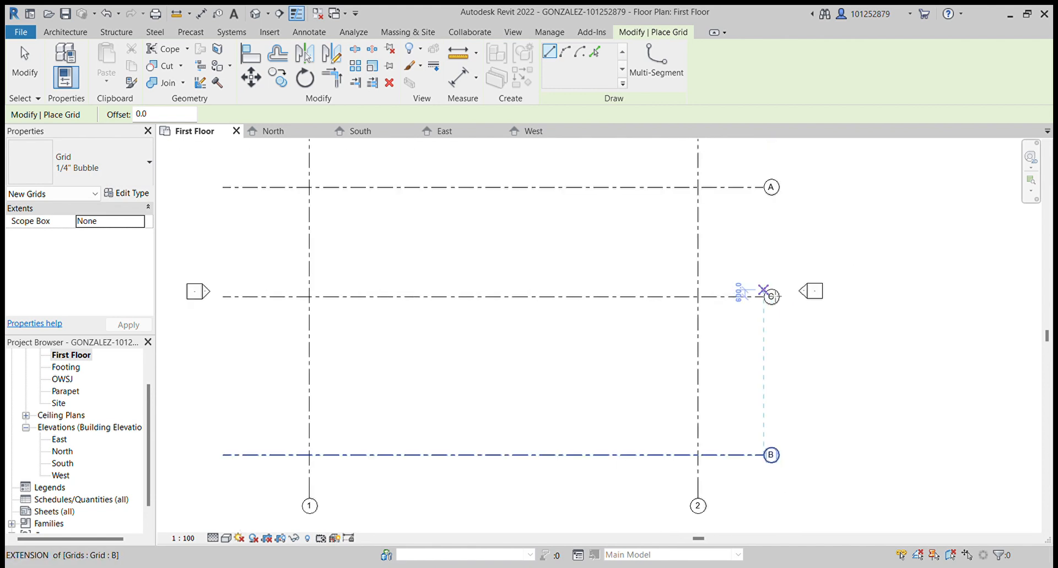
key(Escape)
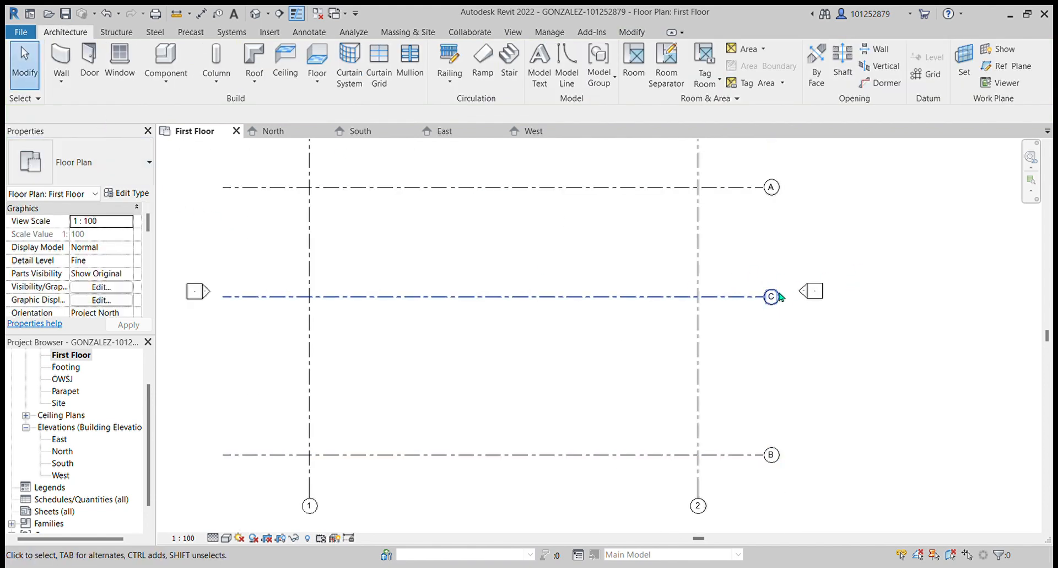
- Try to rename the middle horizontal grid line as B
click(772, 301)
key(b)
click(774, 298)
text(B)
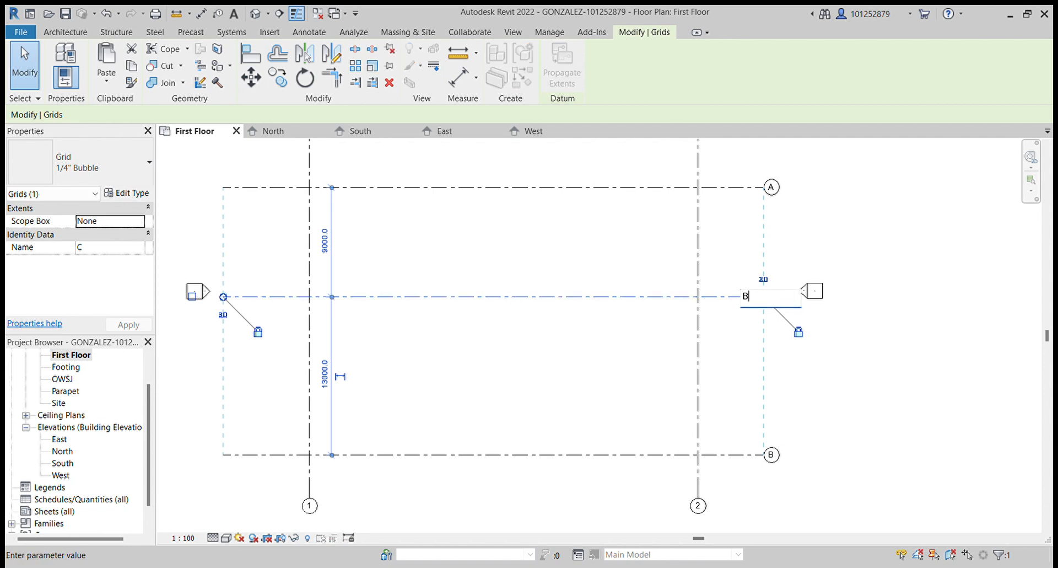
key(Return)
key(Escape)
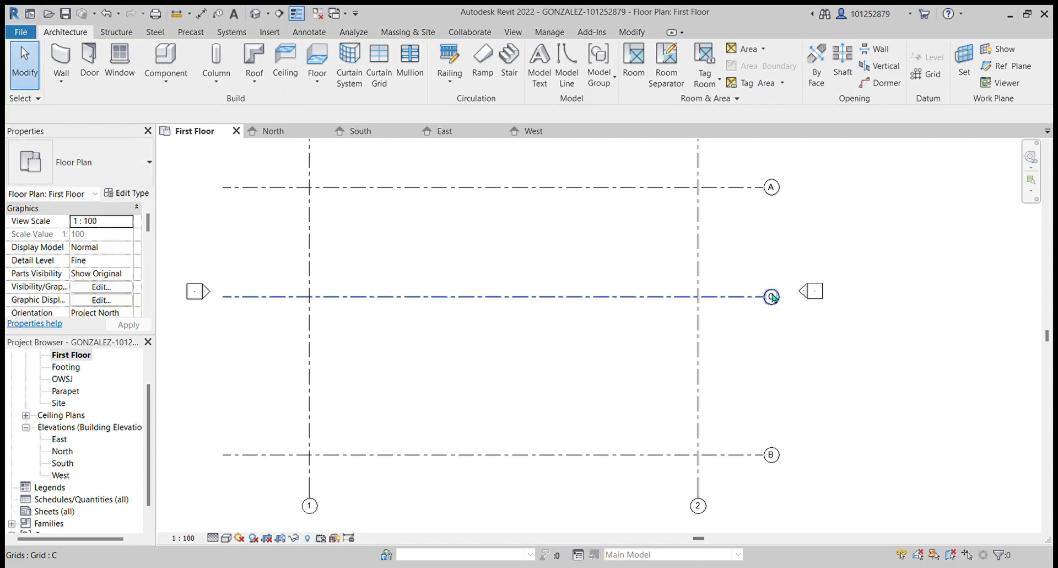
- Rename the lowest horizontal grid line as G to free up the letter B
click(772, 456)
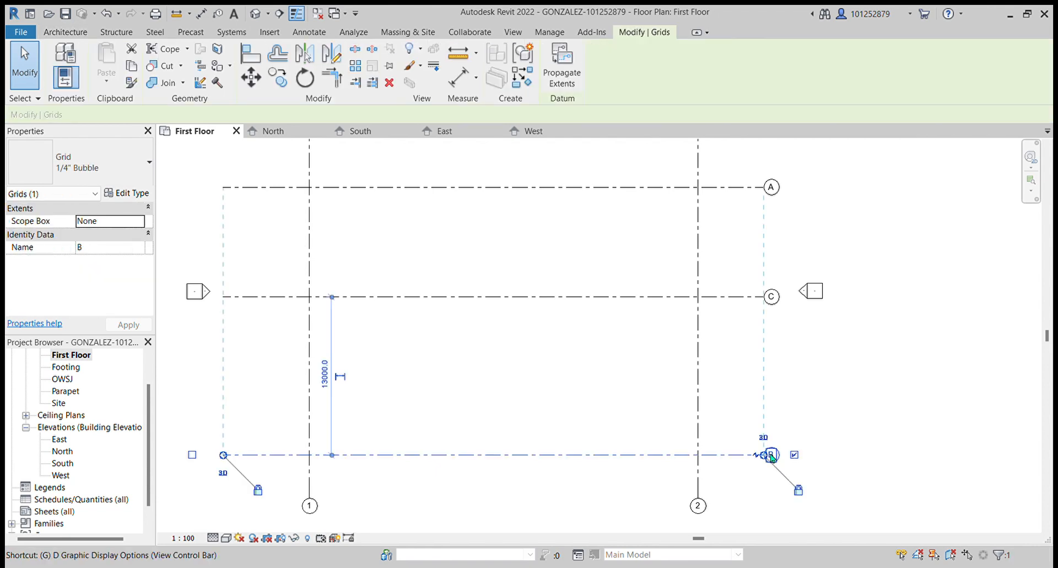
click(770, 455)
text(G)
key(Return)
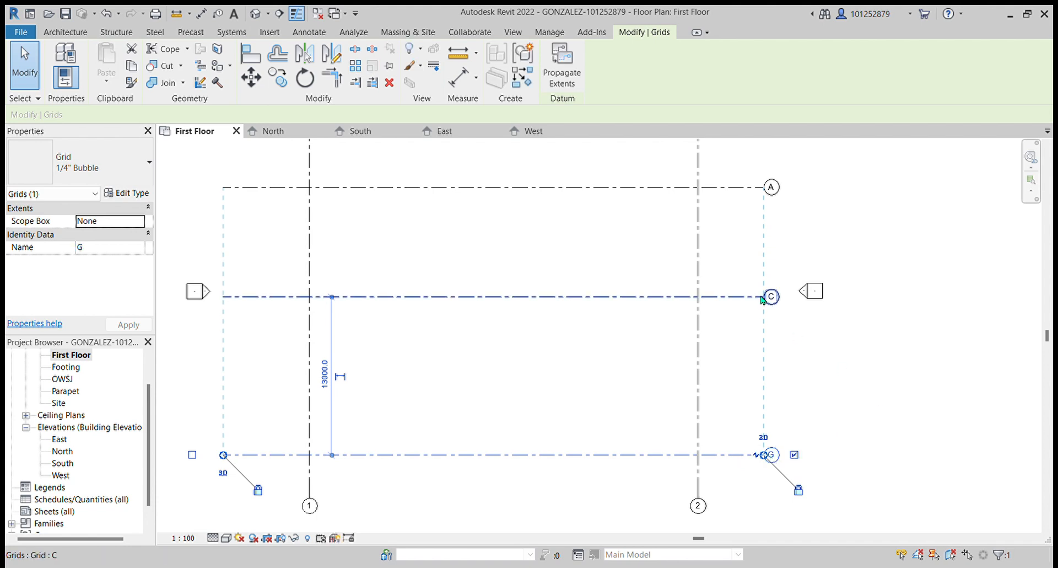
- Rename the middle horizontal grid line as B
click(776, 297)
click(777, 297)
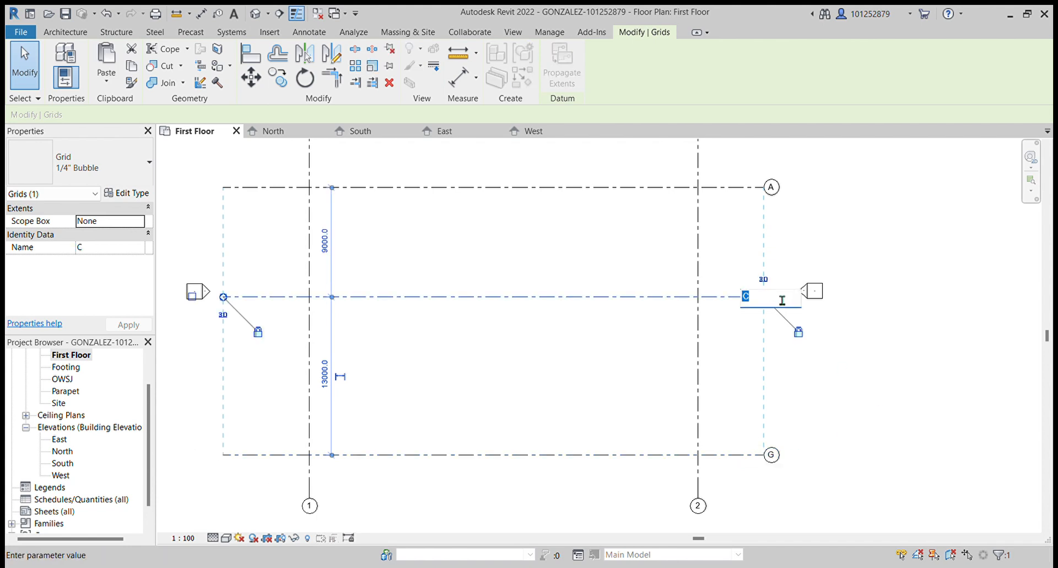
text(B)
key(Return)
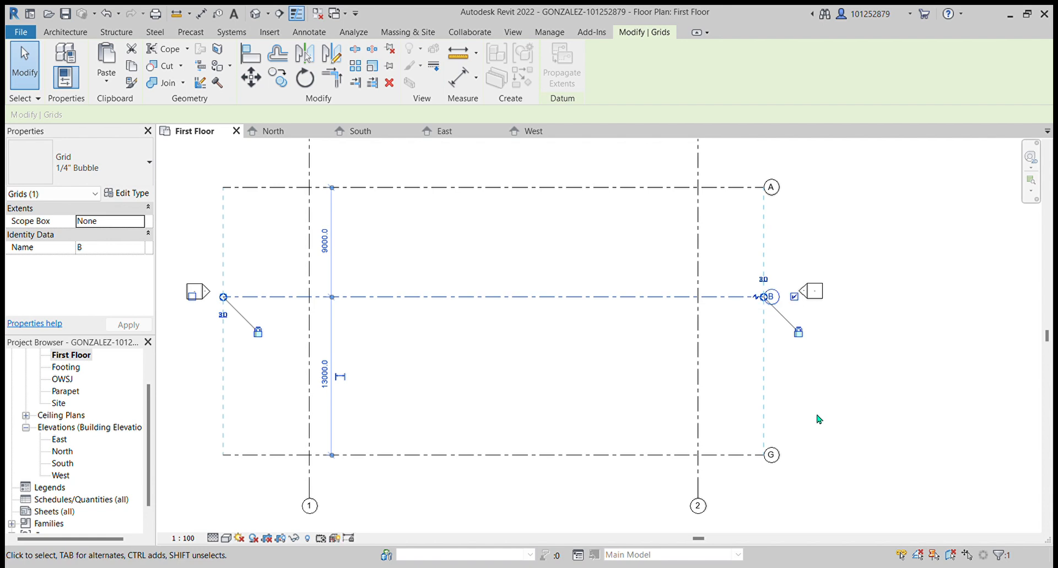
- Rename the lowest horizontal grid line as C
click(773, 456)
click(774, 456)
text(C)
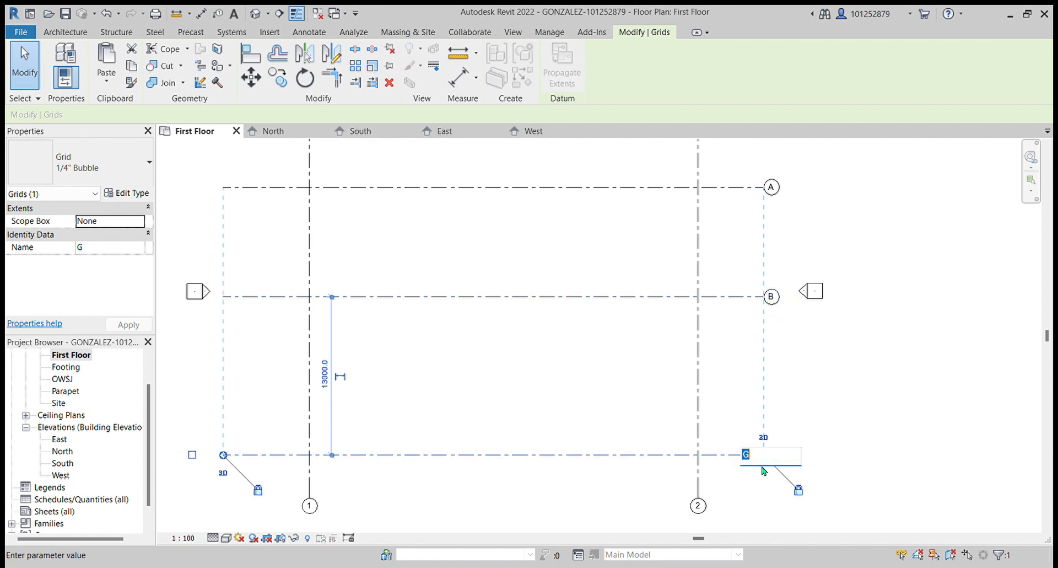
key(Return)
key(Escape)
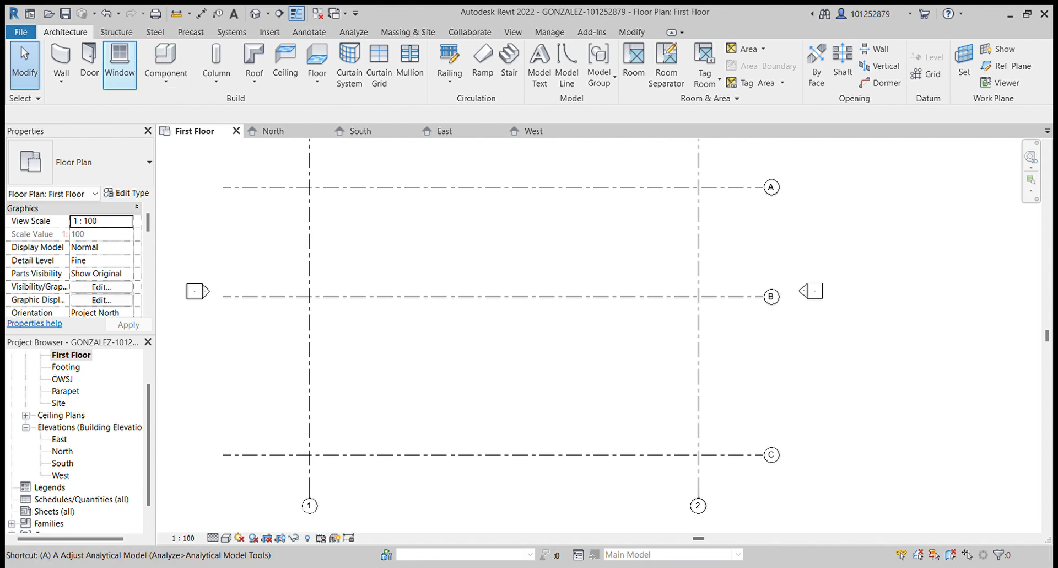
key(a)
key(l)
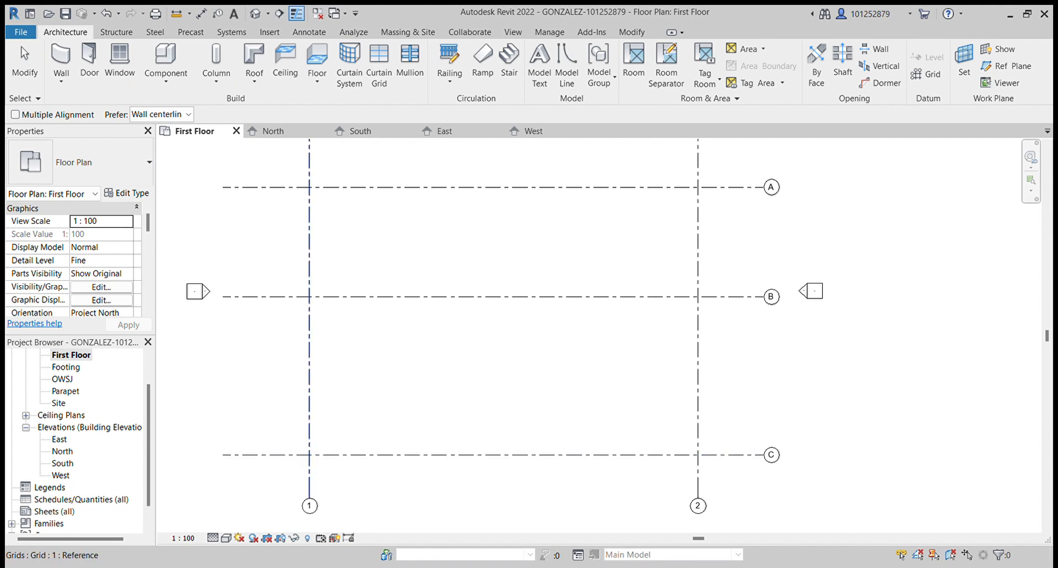
key(Escape)
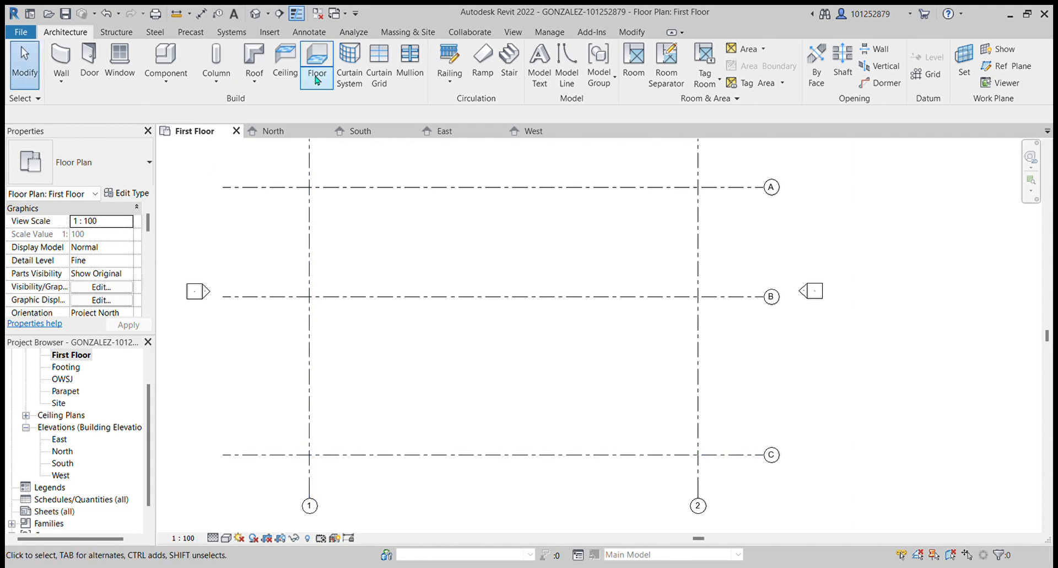
- Place an aligned dimension between vertical grid lines 1 and 2
click(327, 33)
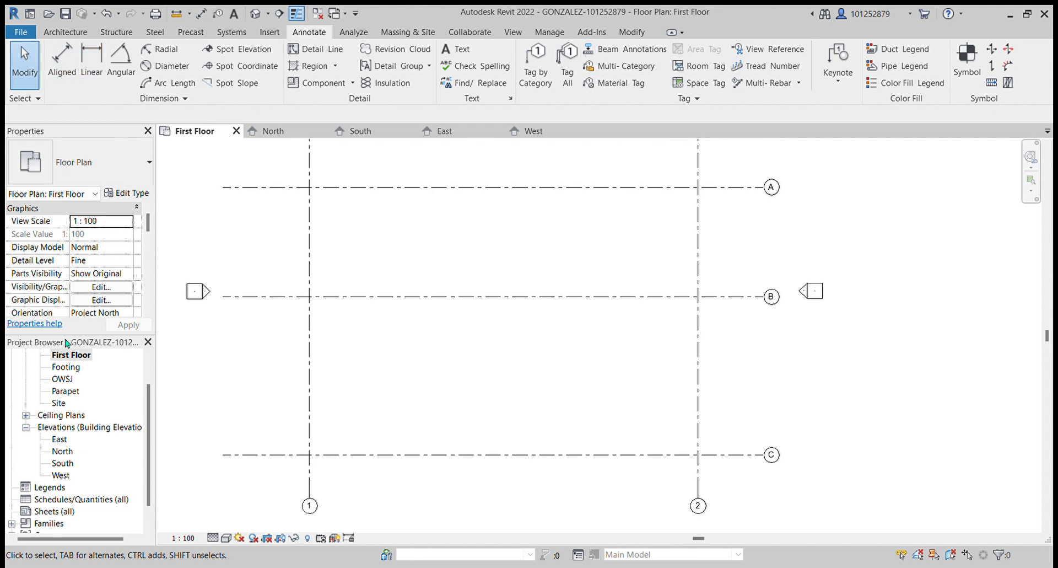
click(63, 70)
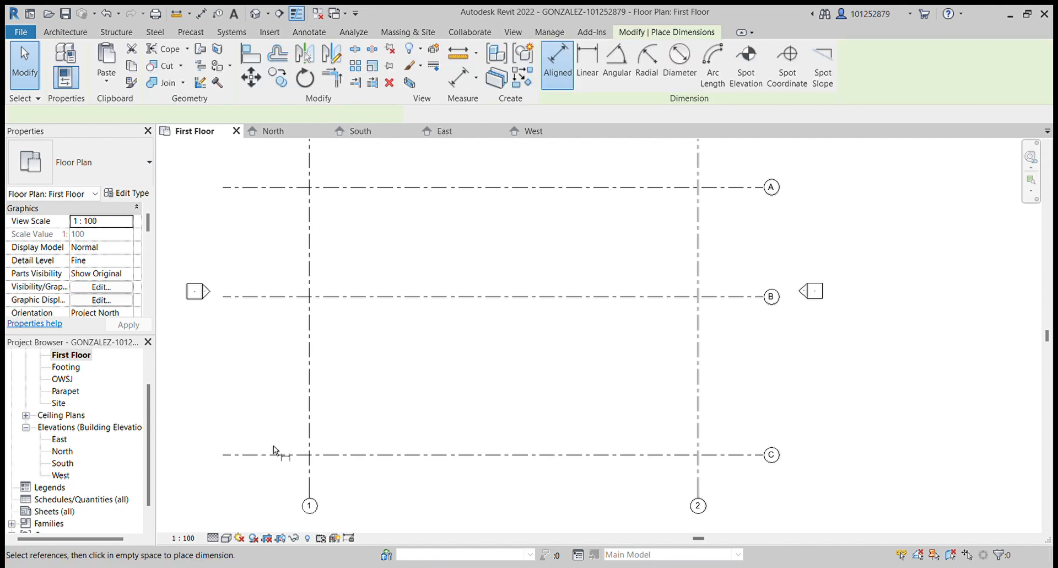
click(309, 492)
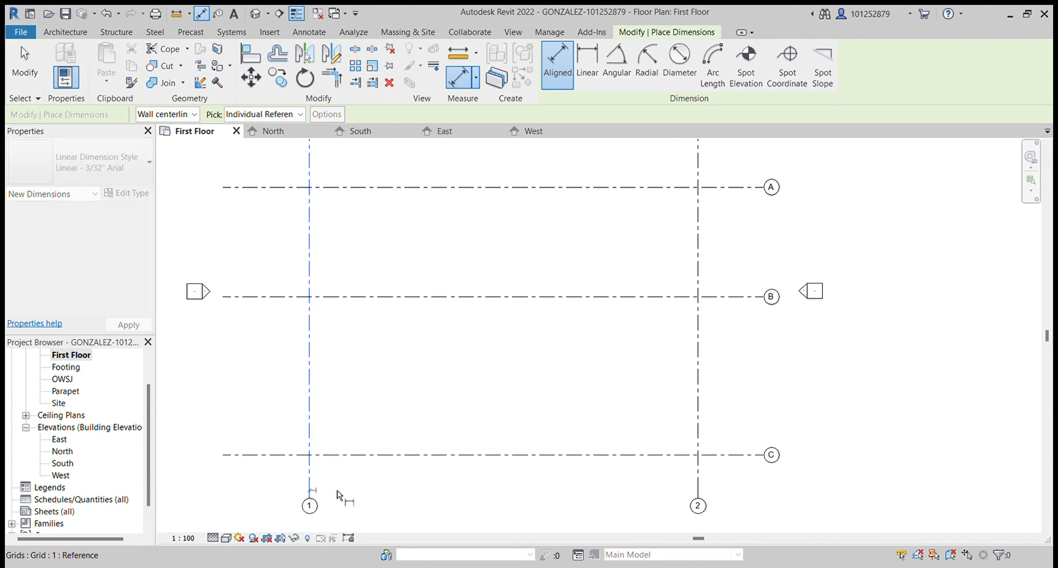
click(698, 488)
scroll(685, 491, down, 4)
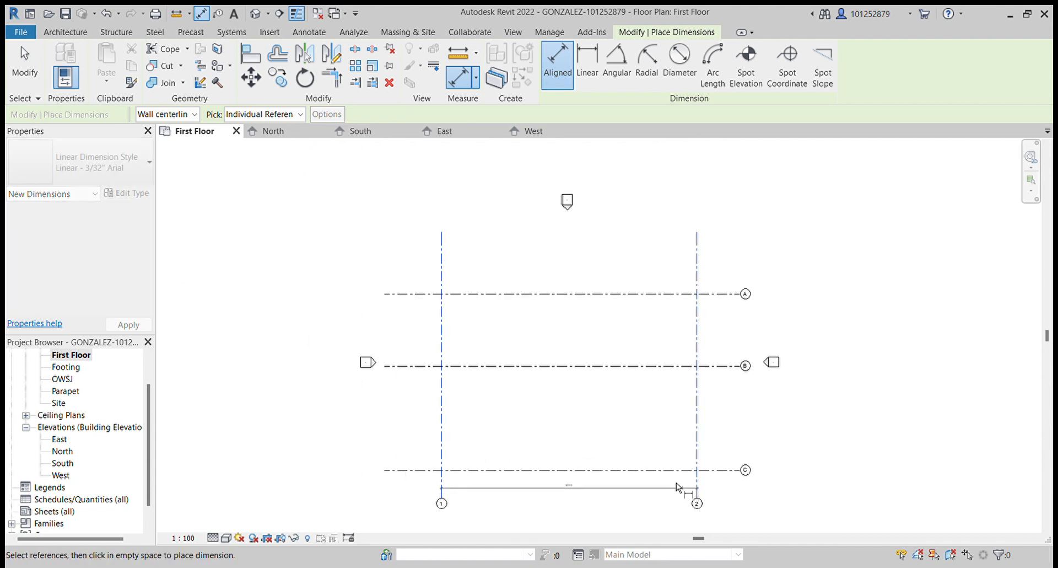
click(617, 496)
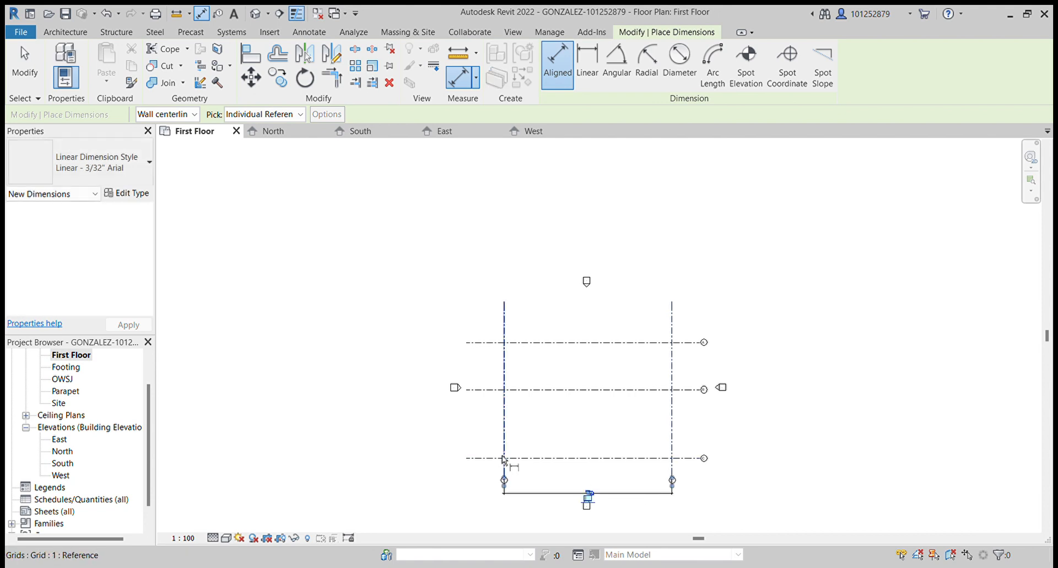
- Place a chained aligned dimension across horizontal grid lines A, B and C
scroll(499, 453, up, 3)
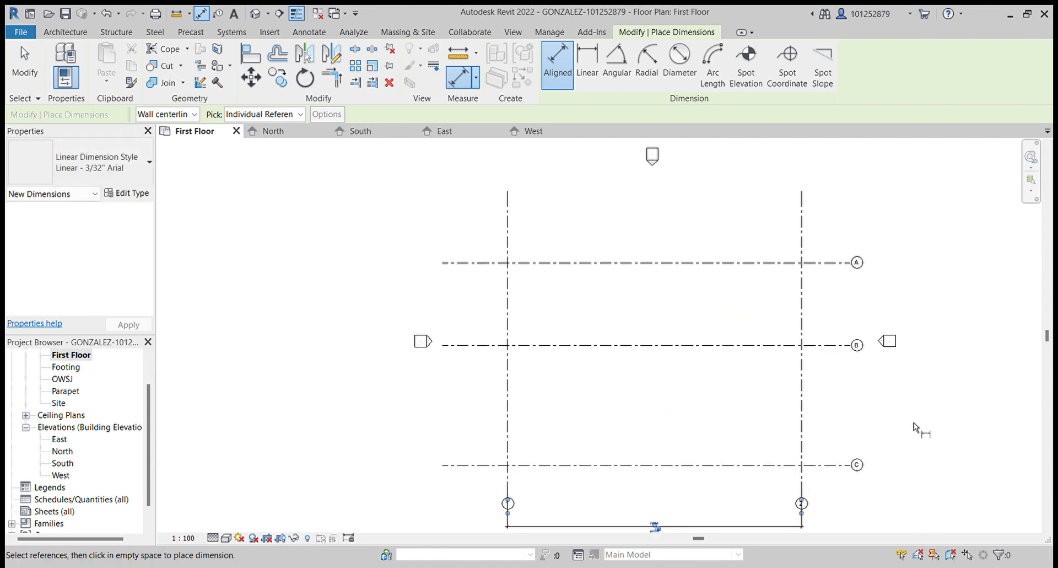
click(827, 469)
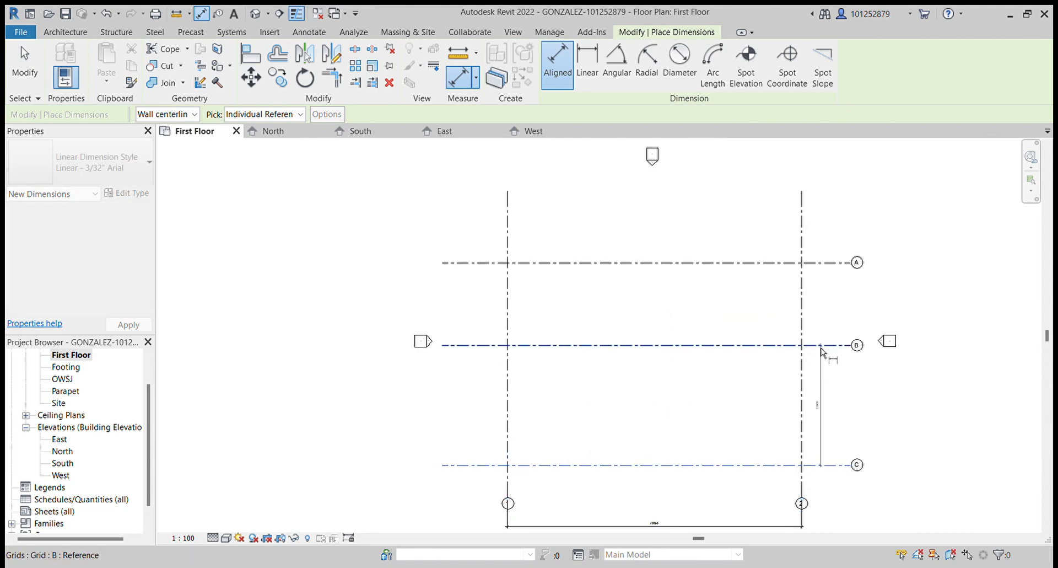
click(832, 266)
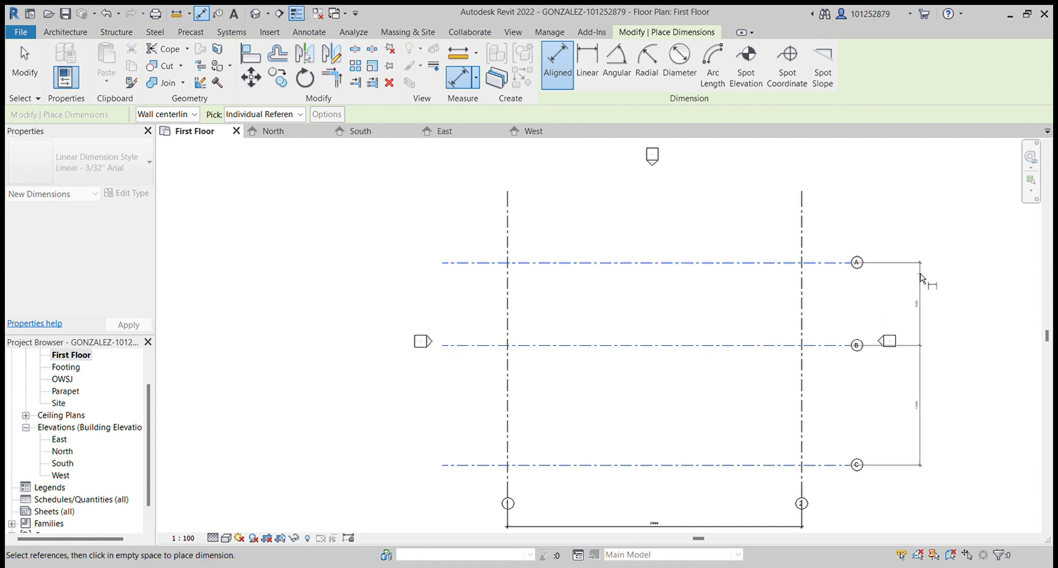
click(913, 275)
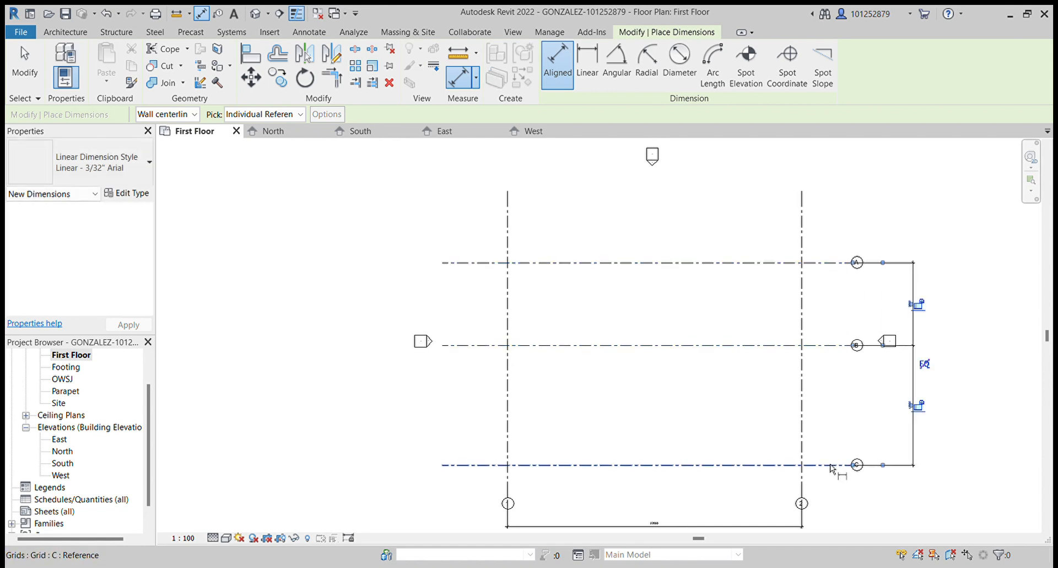
- Add an overall aligned dimension from grid line A to grid line C outside the chained one
click(843, 263)
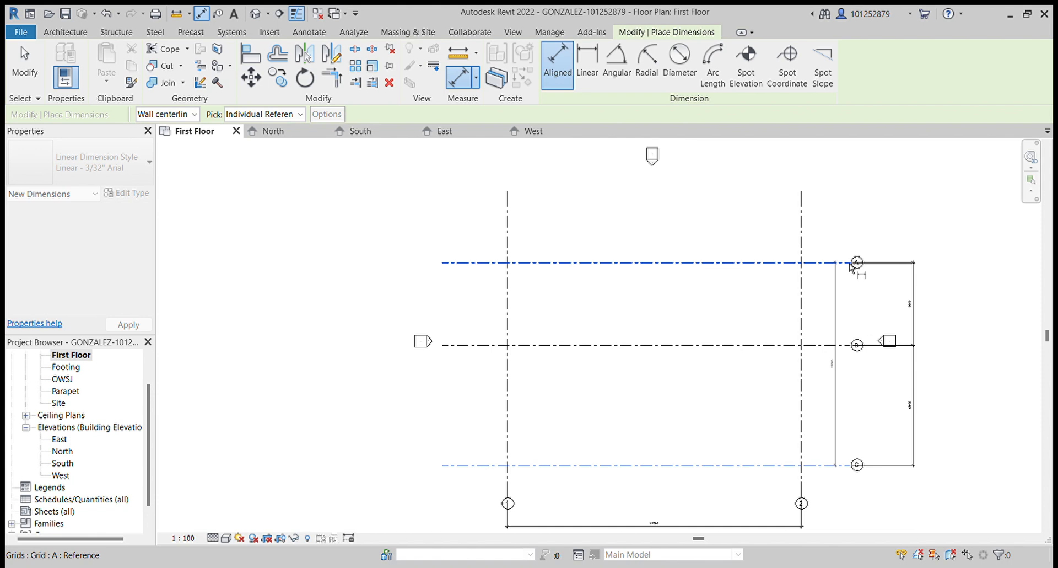
click(932, 276)
scroll(510, 389, down, 3)
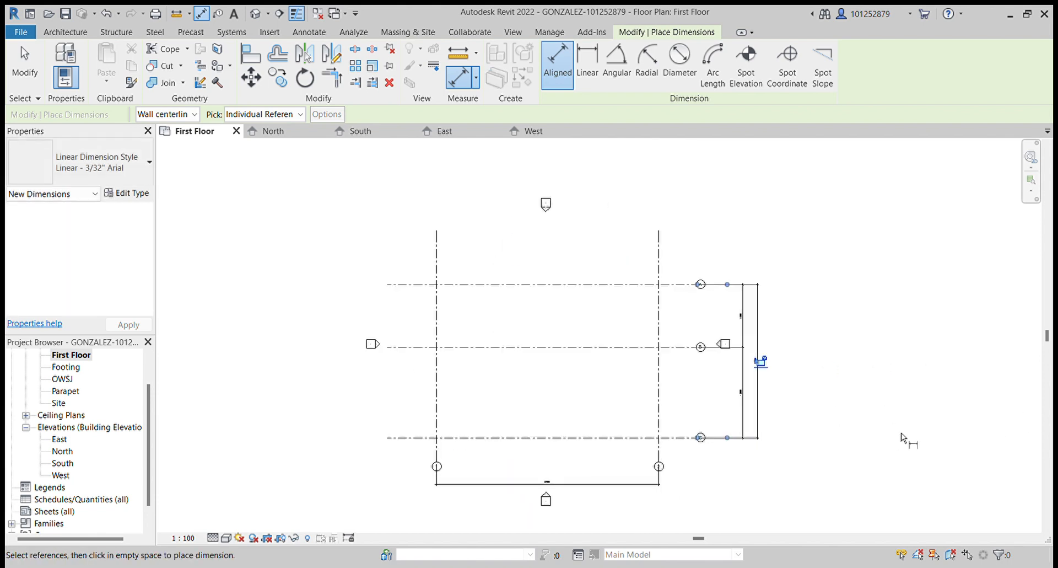
scroll(900, 437, up, 2)
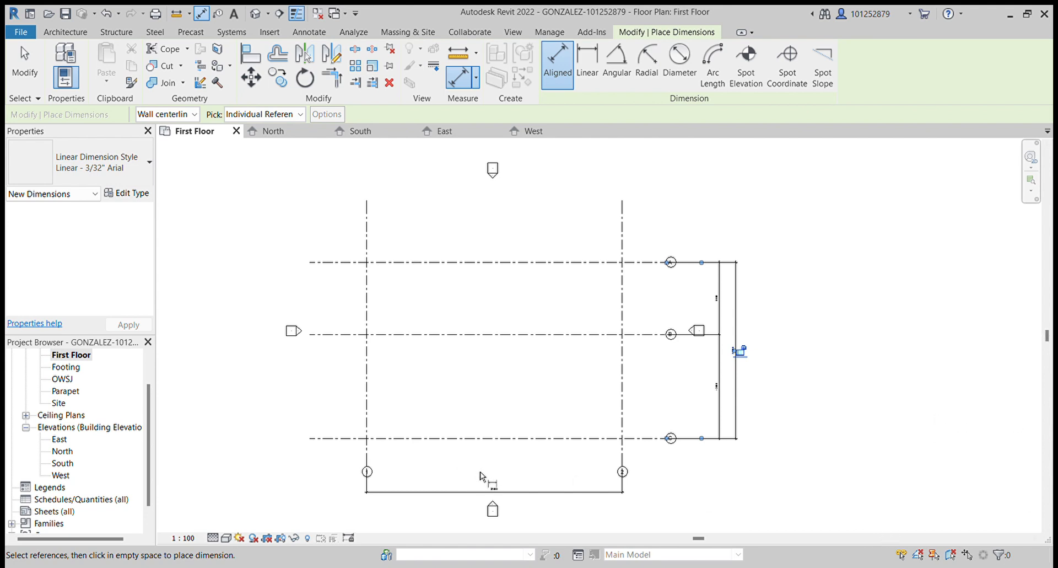
key(Escape)
key(Escape)
- Examine the dimension between grid lines 1 and 2
scroll(487, 493, up, 1)
scroll(488, 493, up, 2)
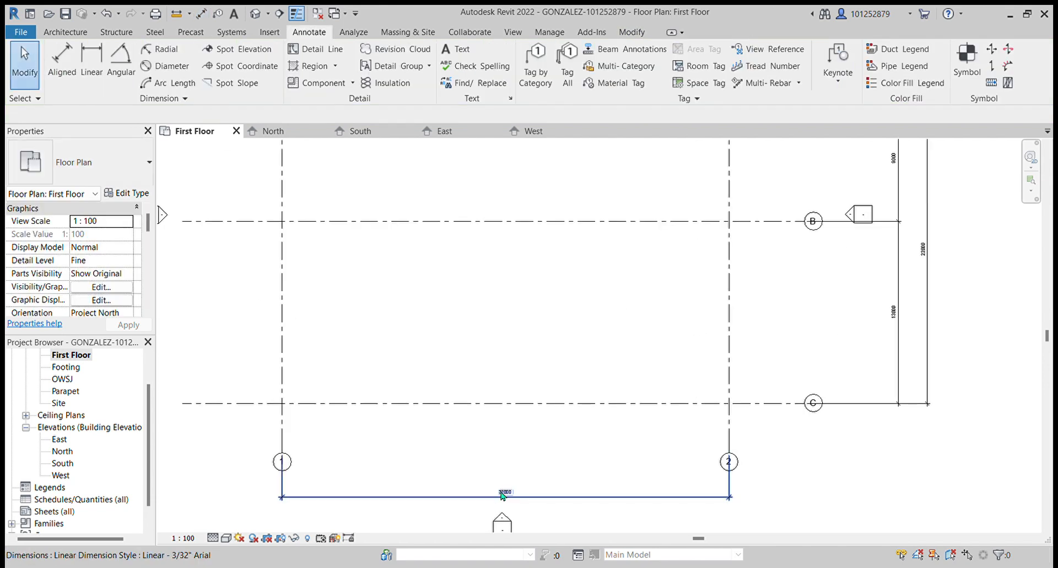
click(503, 495)
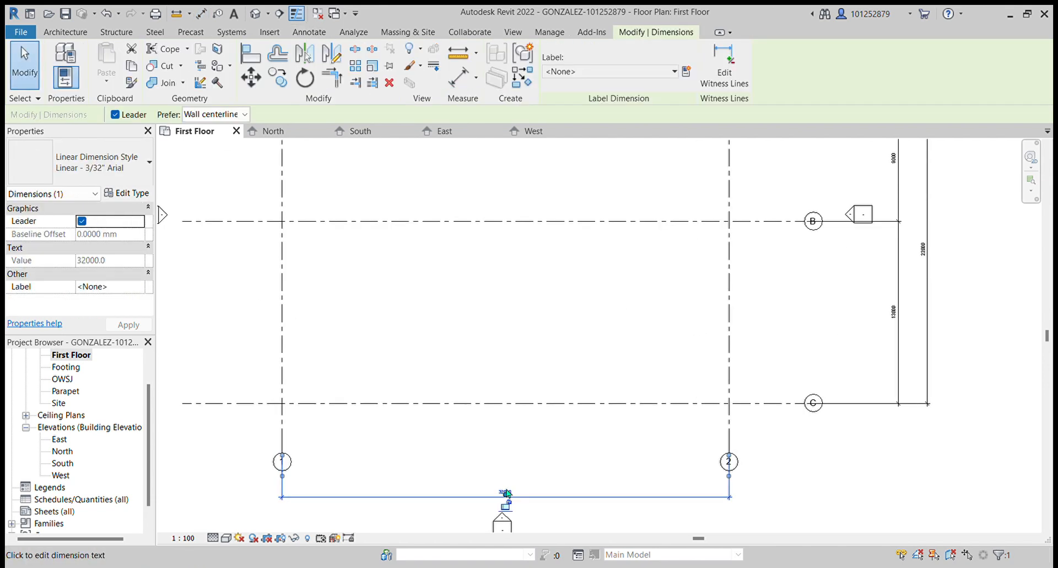
scroll(503, 499, up, 2)
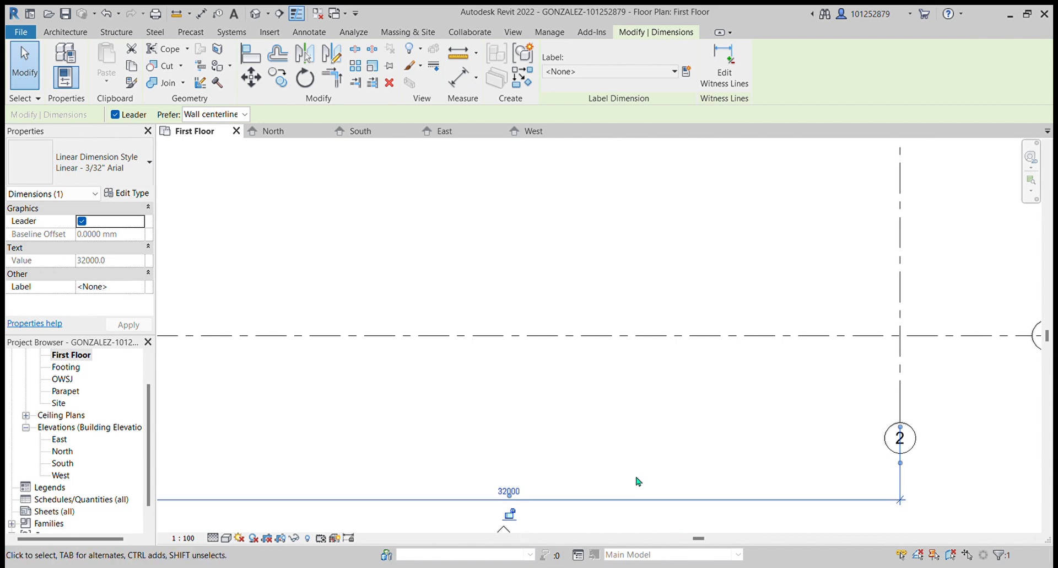
scroll(535, 448, down, 2)
key(Escape)
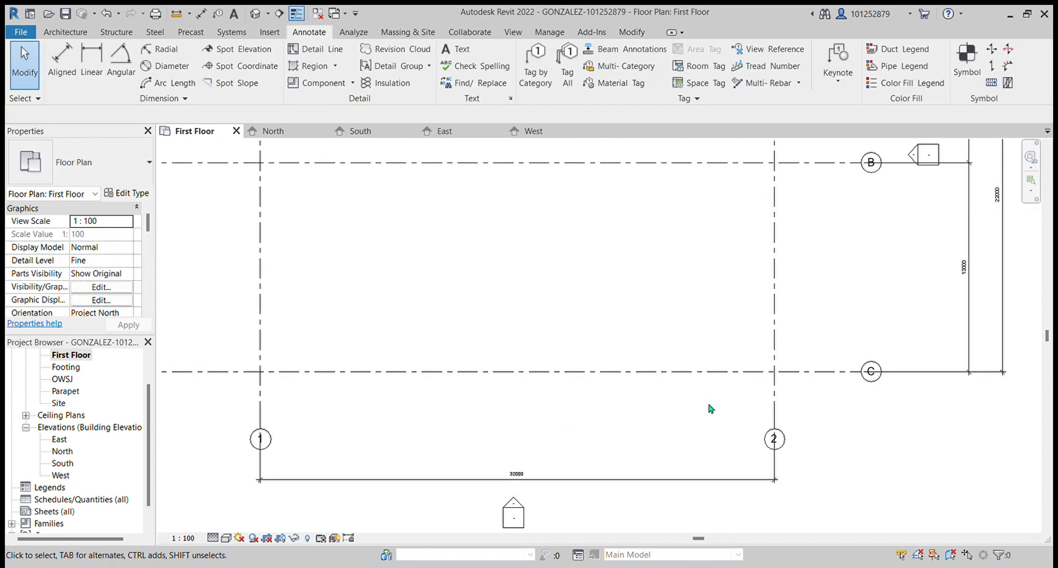
scroll(705, 443, down, 2)
scroll(661, 456, up, 2)
scroll(540, 444, up, 3)
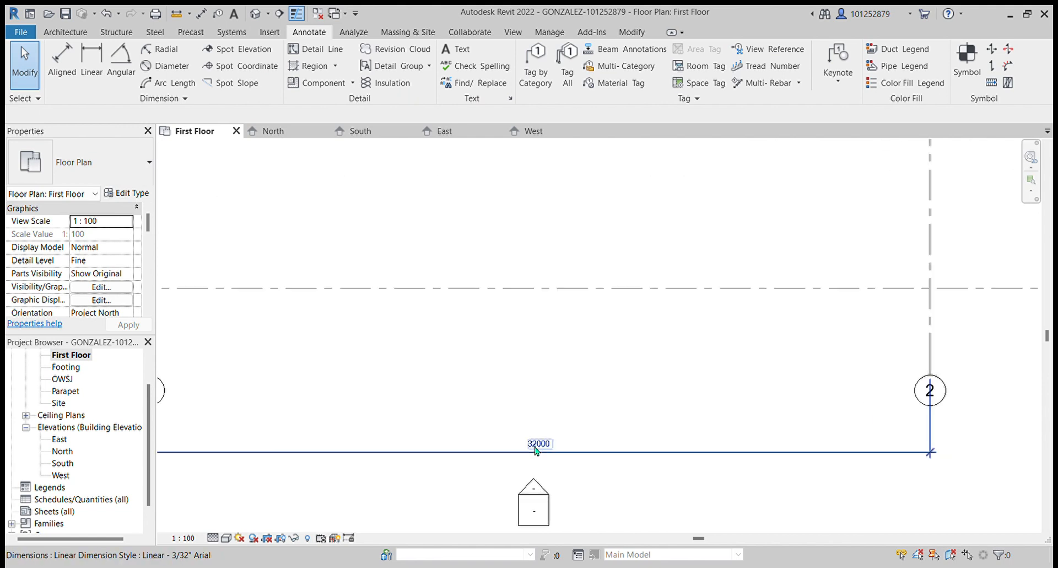
scroll(551, 441, down, 3)
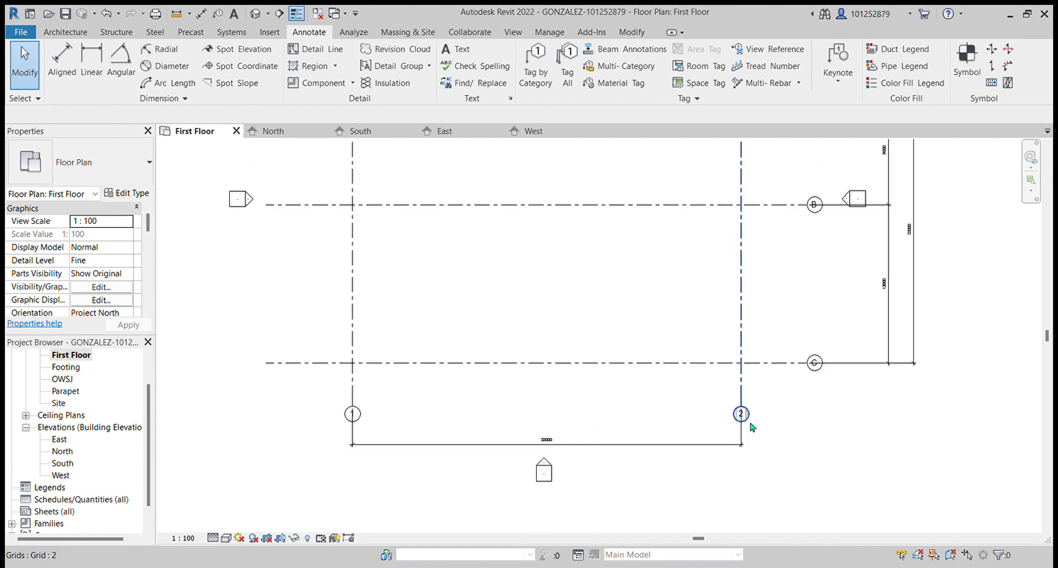
- Move grid line 2 so its spacing from grid line 1 is 14000 mm
click(740, 409)
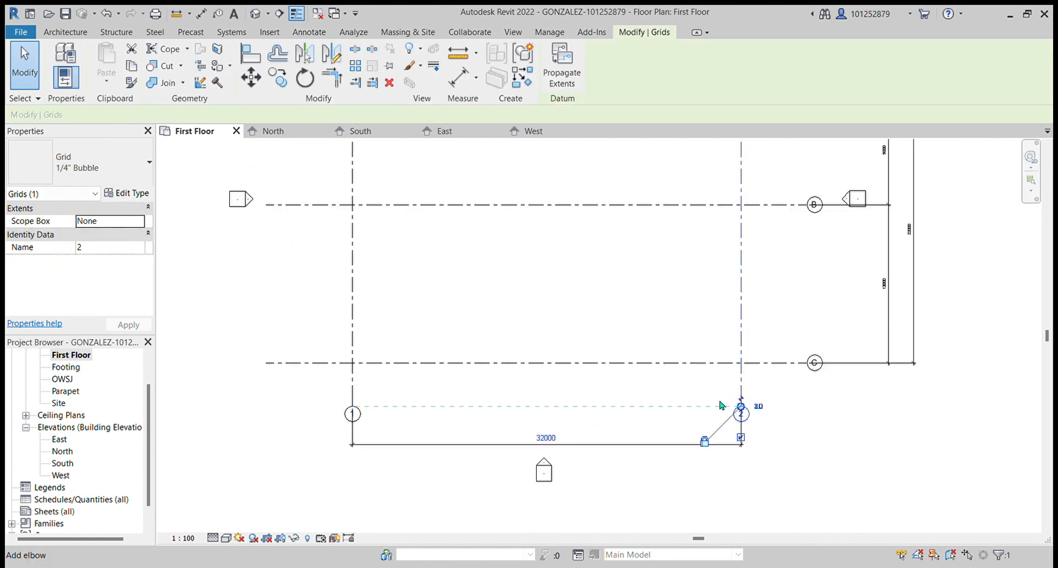
click(547, 439)
text(1400)
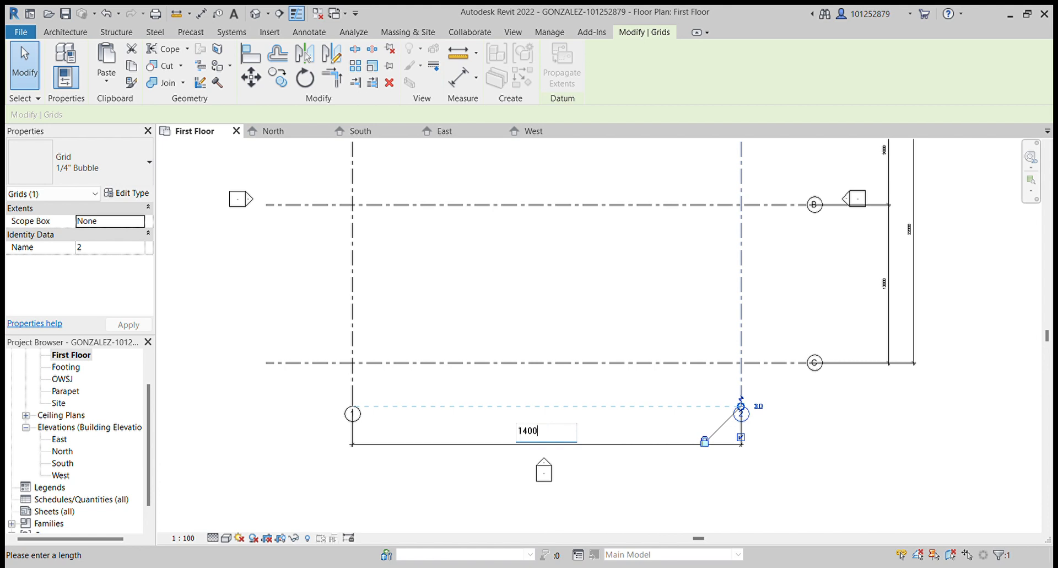
text(0)
key(Return)
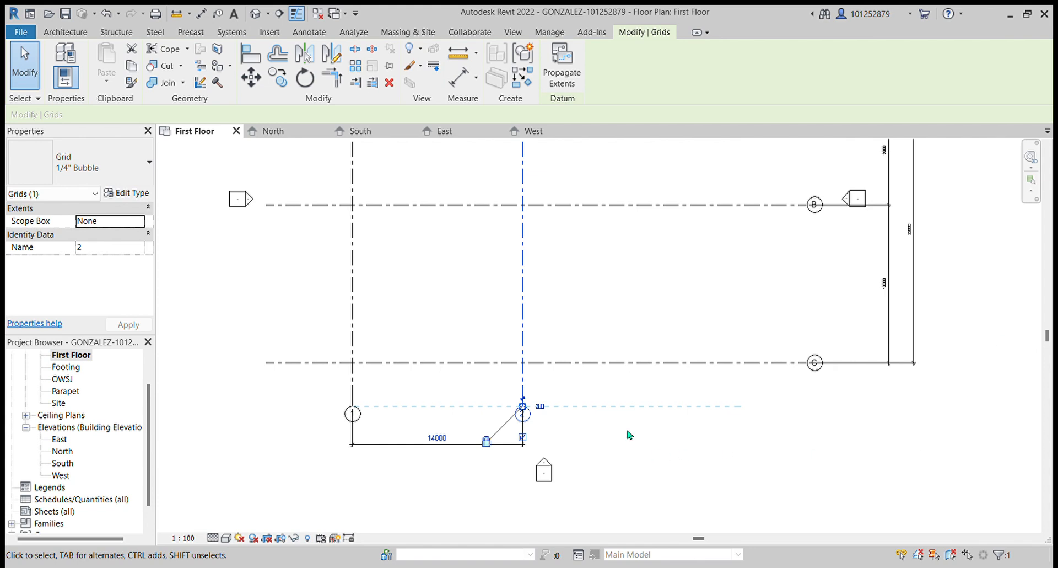
scroll(631, 428, down, 3)
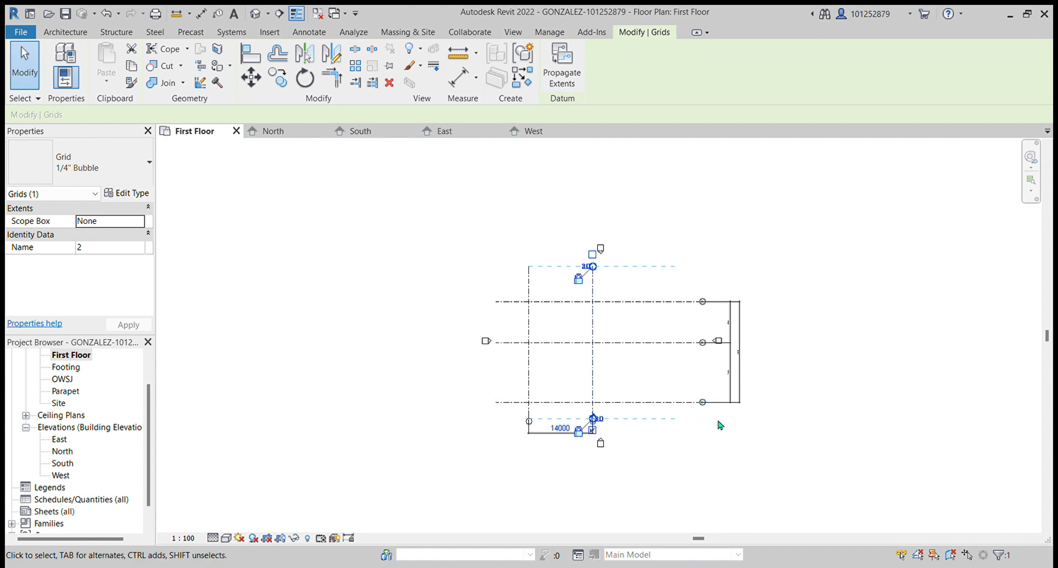
click(762, 478)
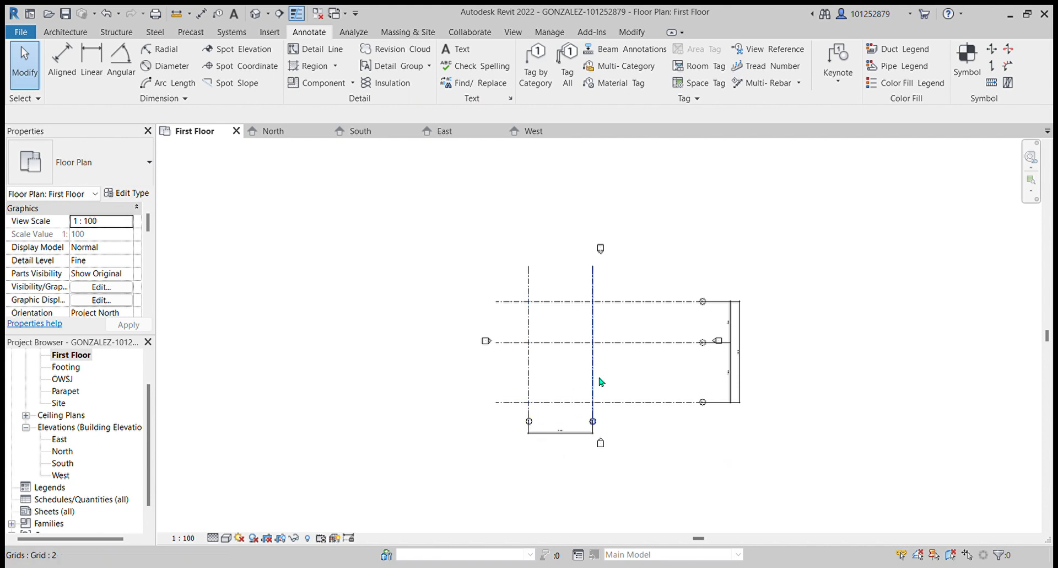
scroll(710, 388, up, 3)
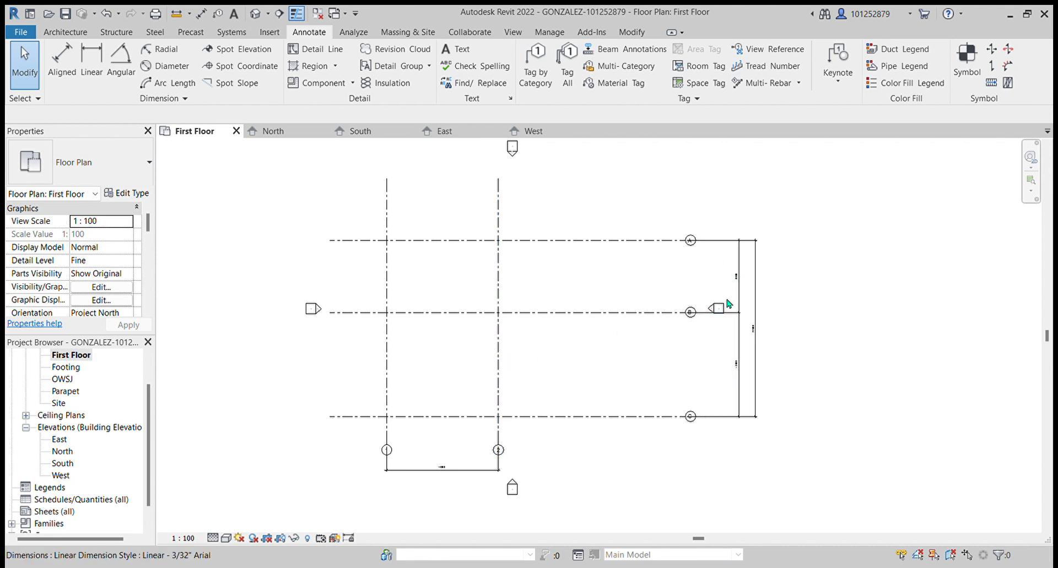
scroll(715, 304, up, 4)
click(611, 326)
scroll(623, 328, down, 2)
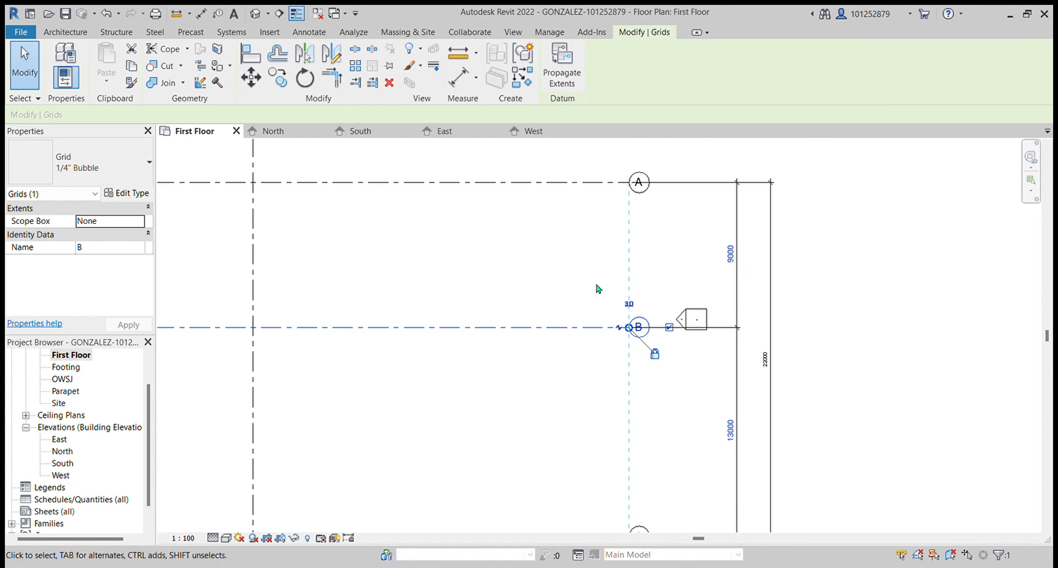
click(565, 286)
click(590, 186)
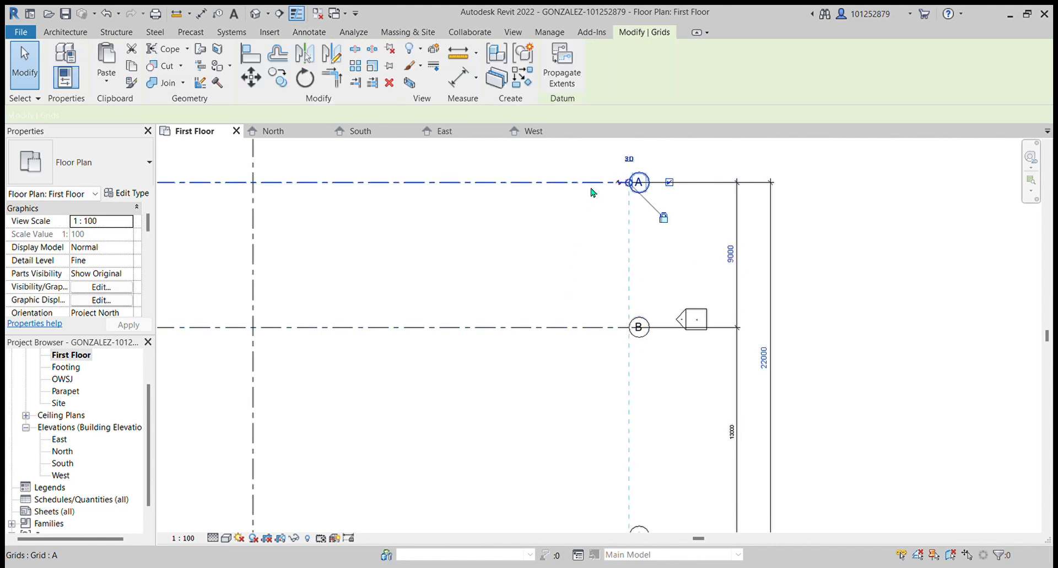
click(727, 254)
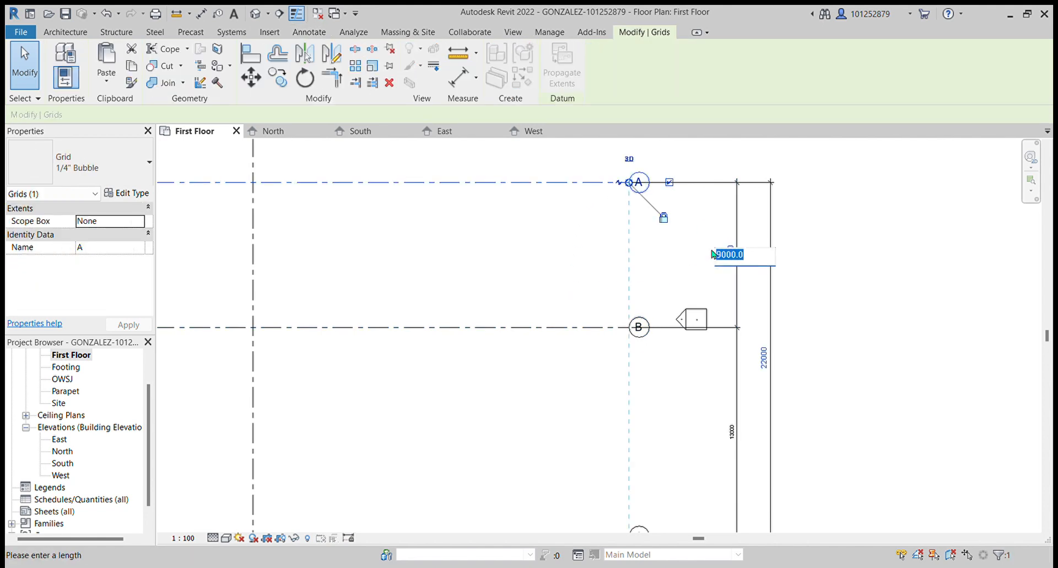
click(887, 266)
key(p)
key(n)
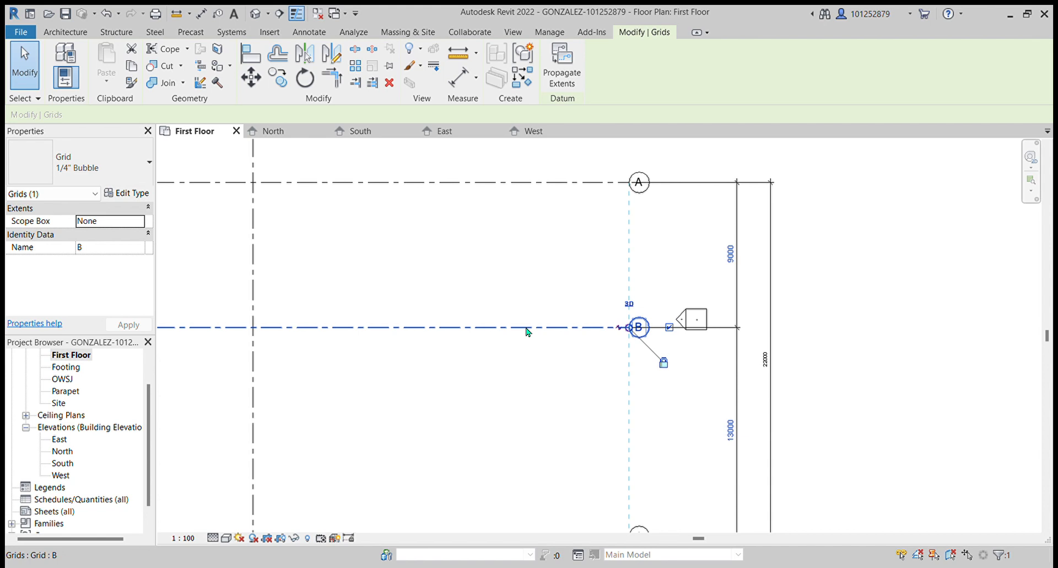
- Move grid line B so its spacing from grid line A is 9500 mm
click(872, 236)
click(591, 330)
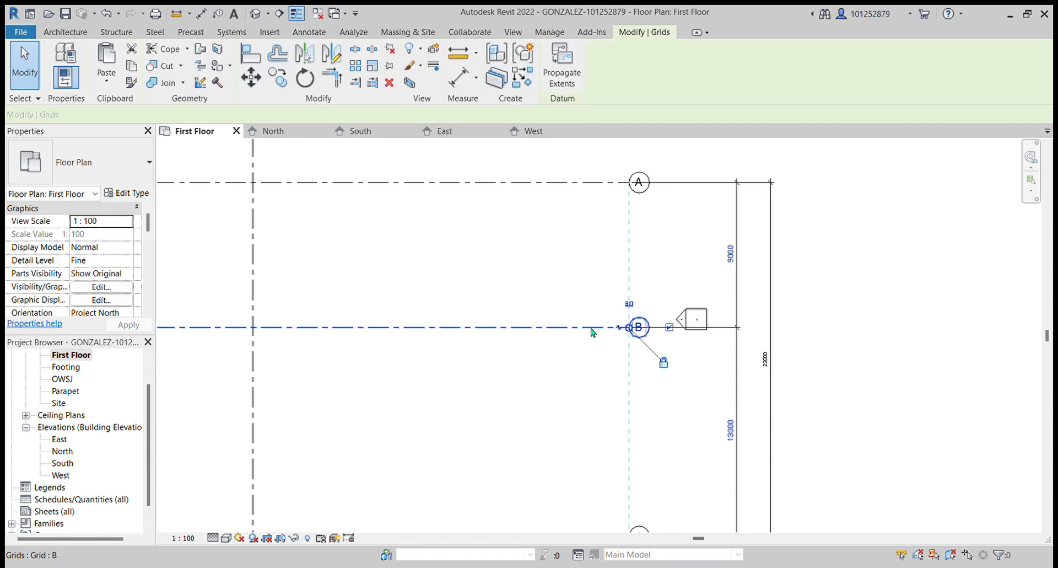
click(736, 260)
key(BackSpace)
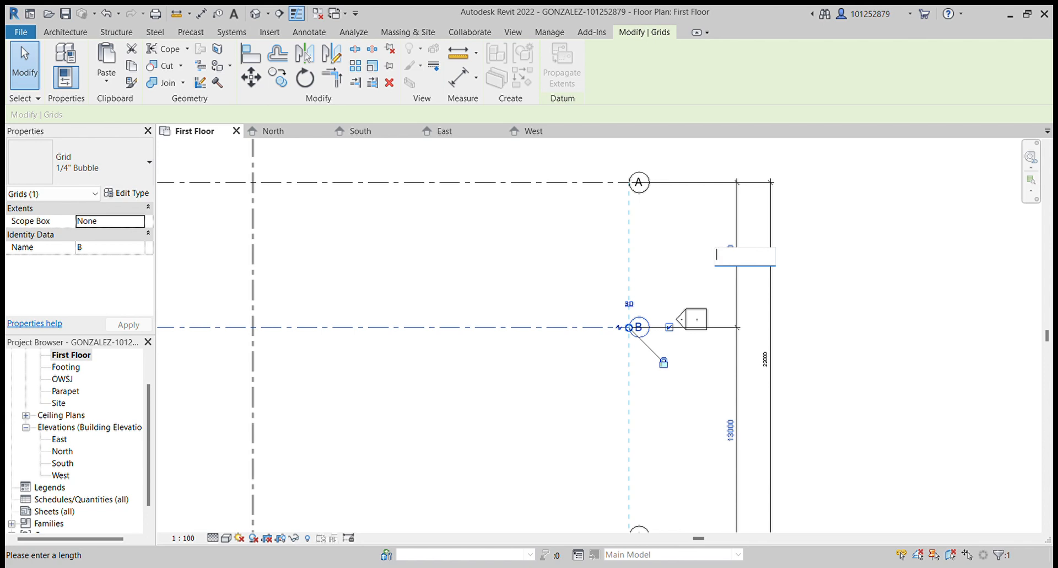
text(9500)
key(Return)
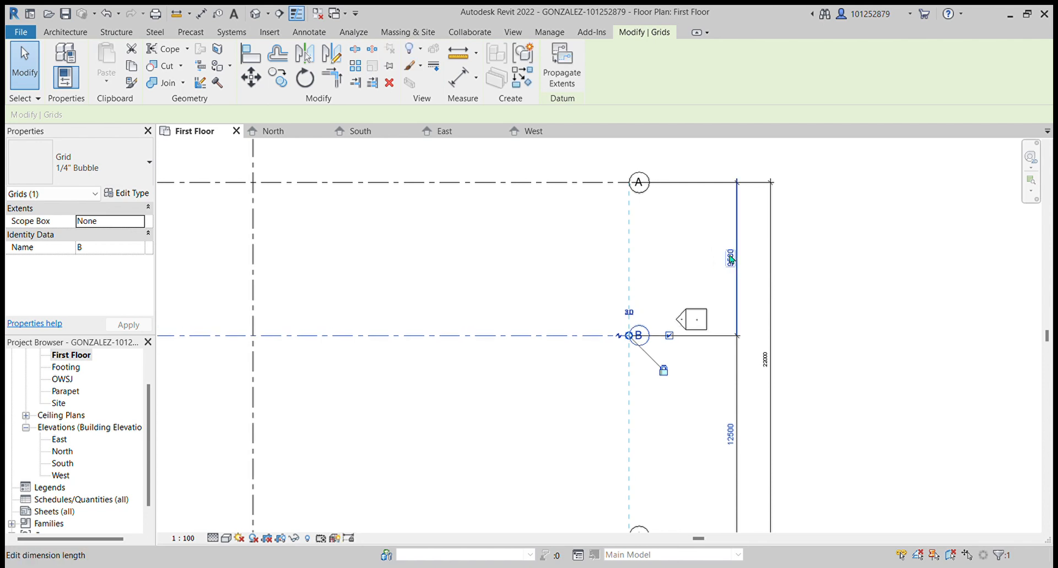
- Move grid line C so its spacing from grid line B is 9500 mm
scroll(715, 386, down, 2)
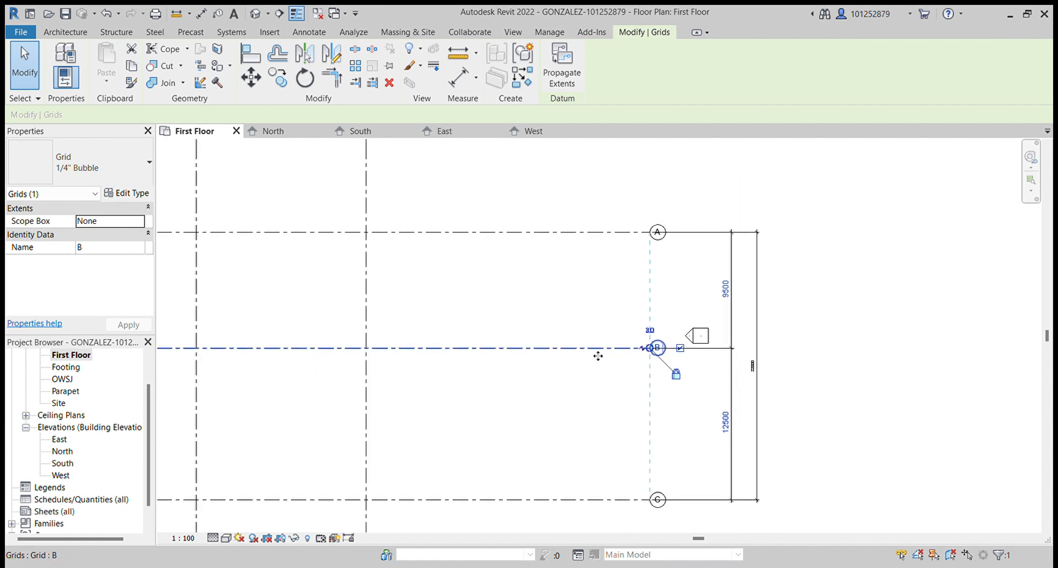
click(604, 501)
click(728, 426)
text(9500)
key(Return)
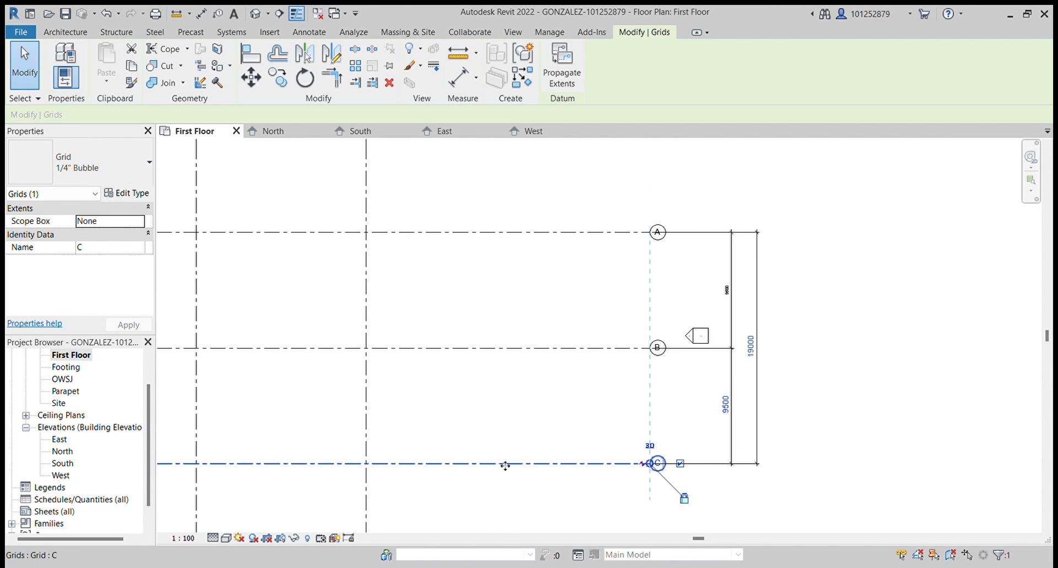
key(p)
key(n)
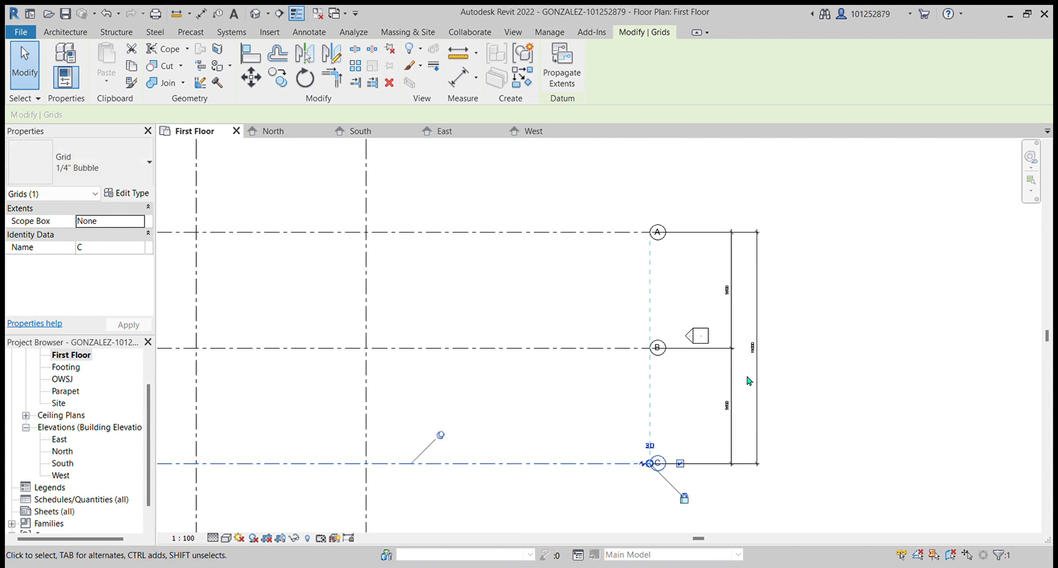
scroll(906, 264, down, 2)
scroll(907, 265, down, 1)
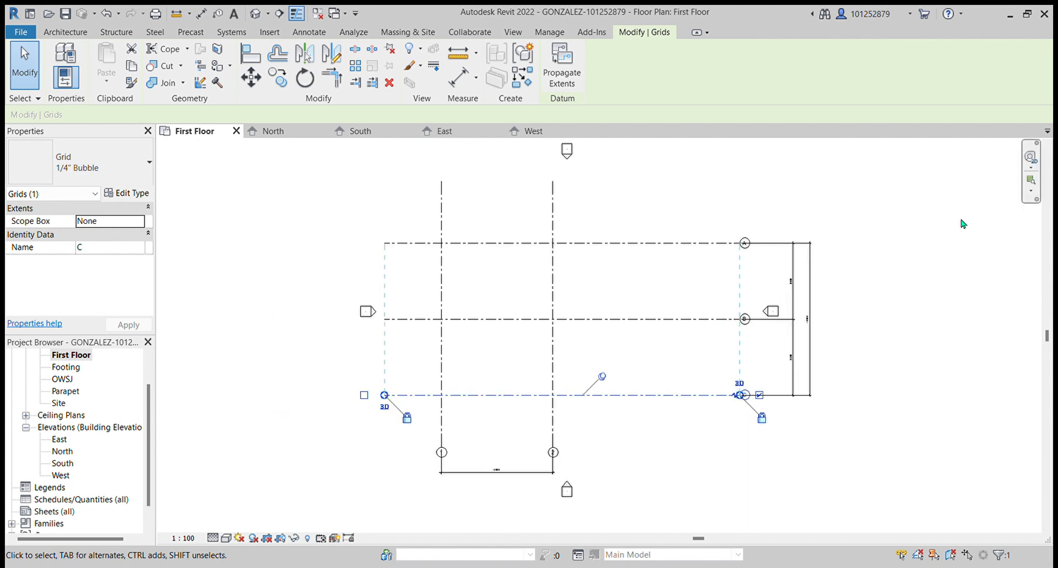
scroll(359, 386, up, 1)
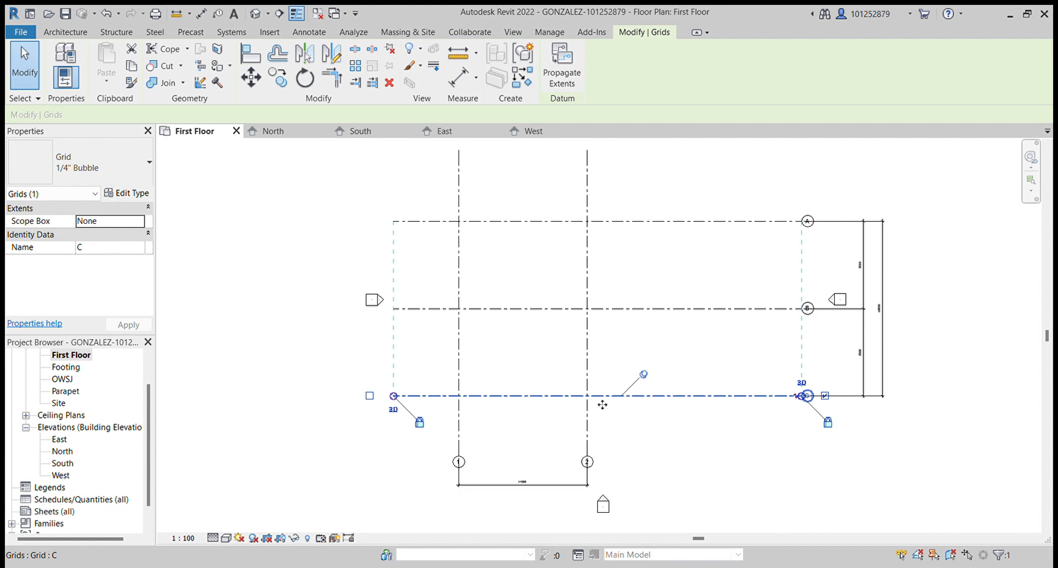
scroll(317, 484, down, 1)
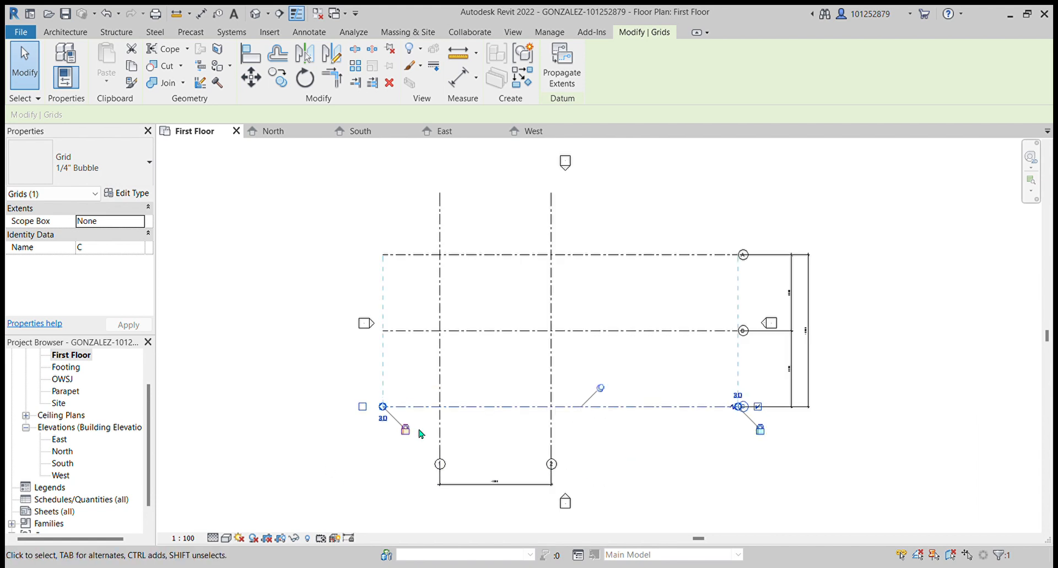
scroll(441, 354, up, 1)
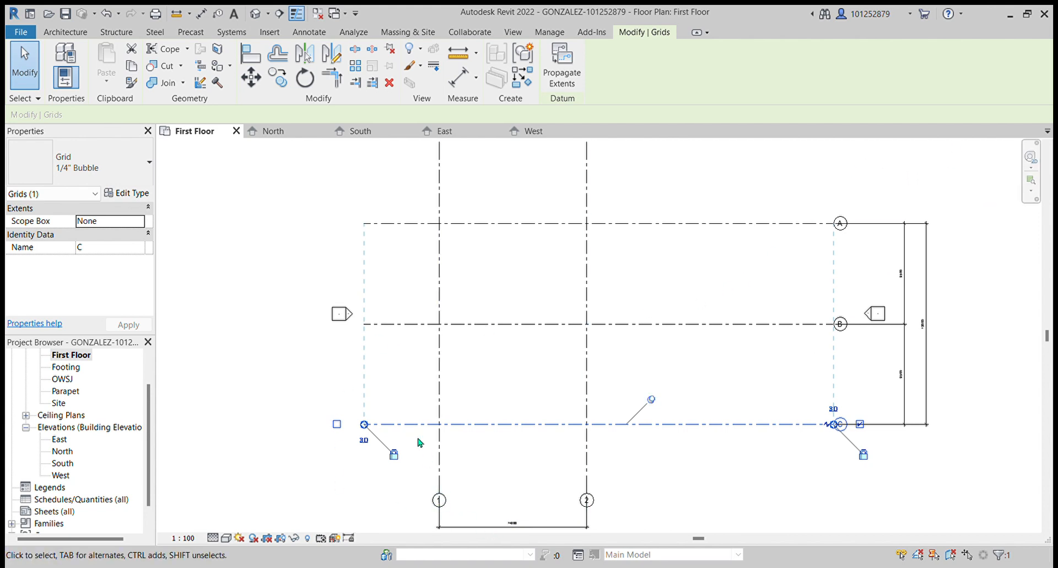
scroll(423, 451, down, 2)
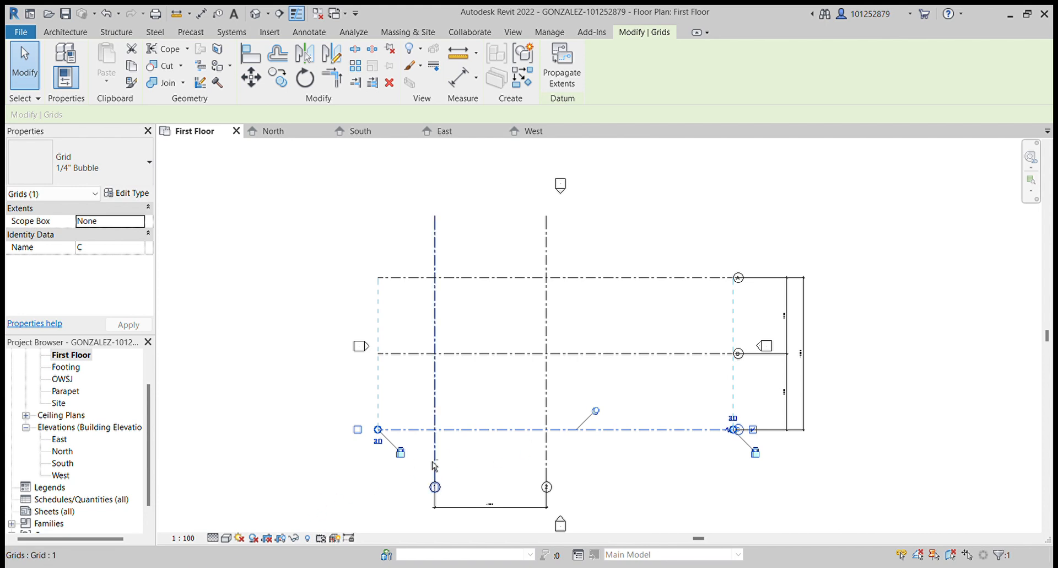
click(617, 475)
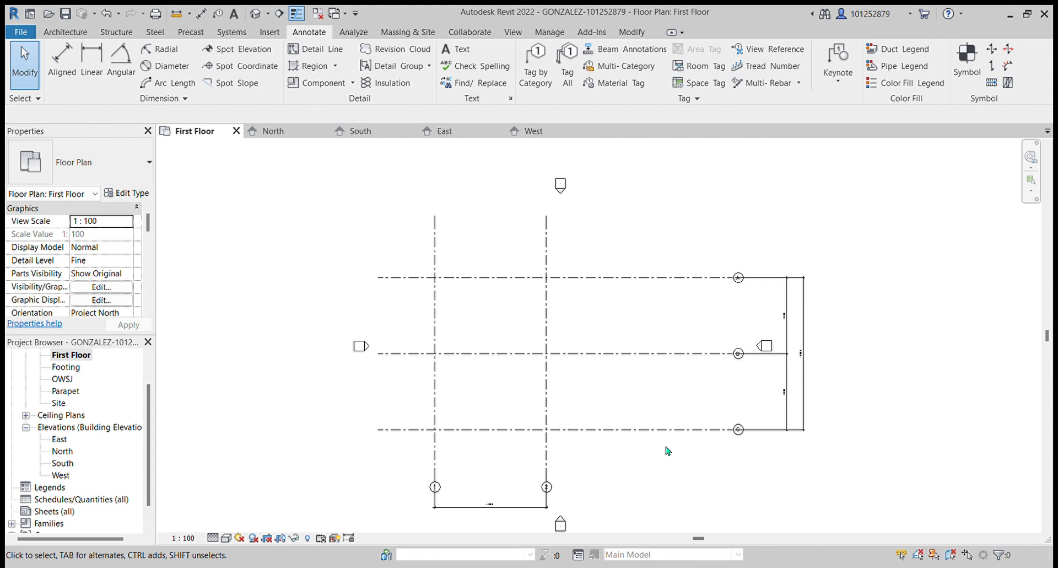
drag(403, 463, 592, 503)
drag(398, 205, 584, 252)
scroll(554, 250, up, 4)
scroll(537, 241, down, 4)
drag(331, 164, 662, 251)
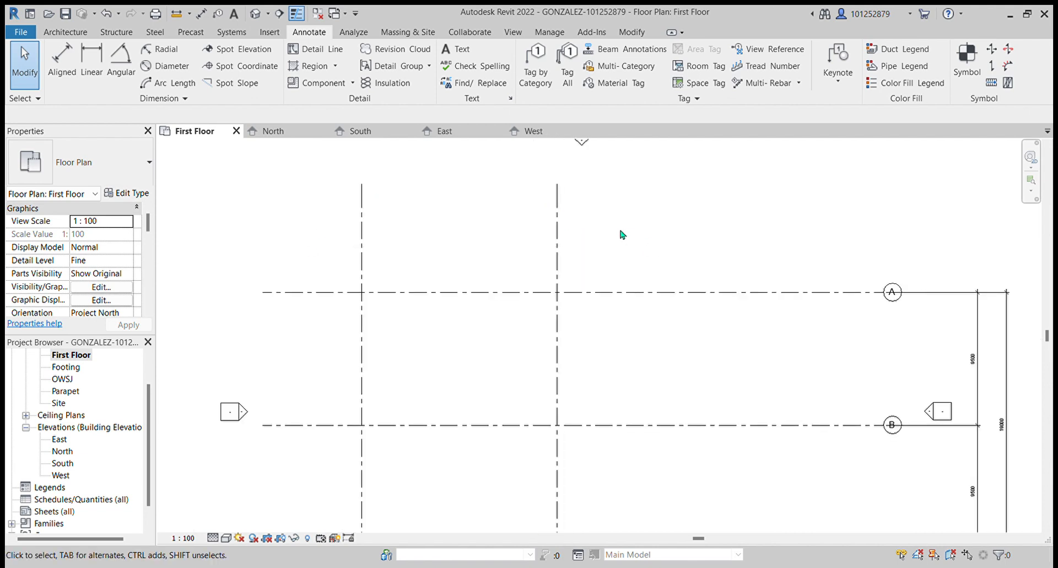
- Select grid lines 1 and 2 together and nudge them a few steps to the right
drag(558, 173, 279, 263)
scroll(572, 242, down, 2)
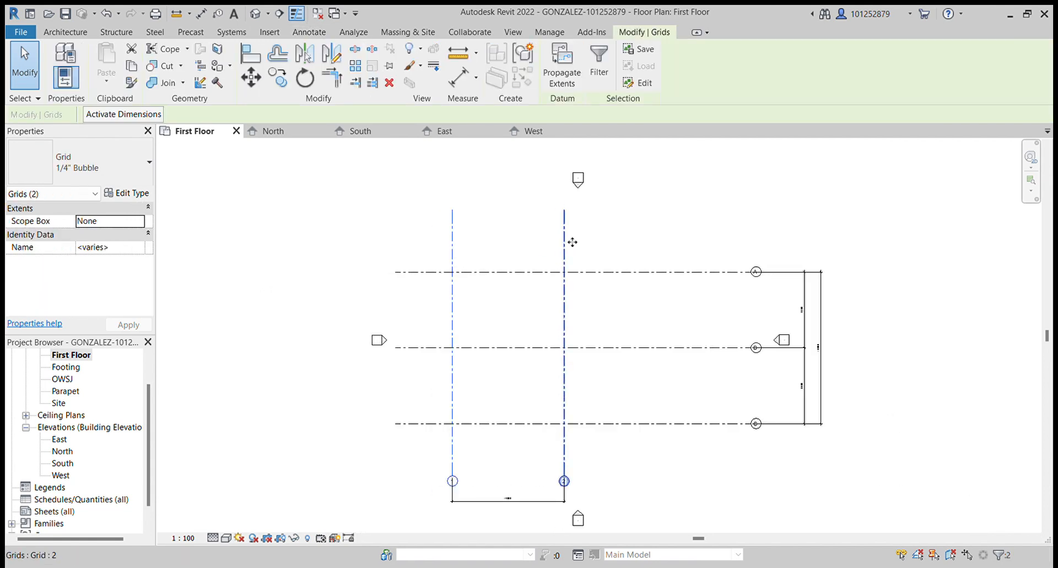
key(Right)
key(Right)
key(Right)
key(Right)
key(Right)
key(Right)
key(Right)
key(Right)
key(Right)
key(Right)
key(Right)
key(Right)
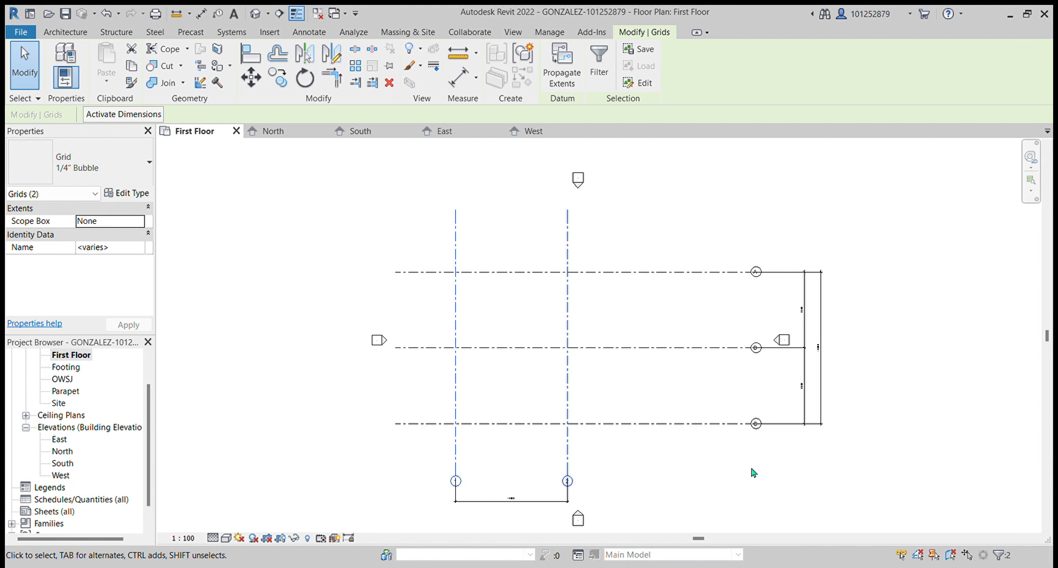
key(Right)
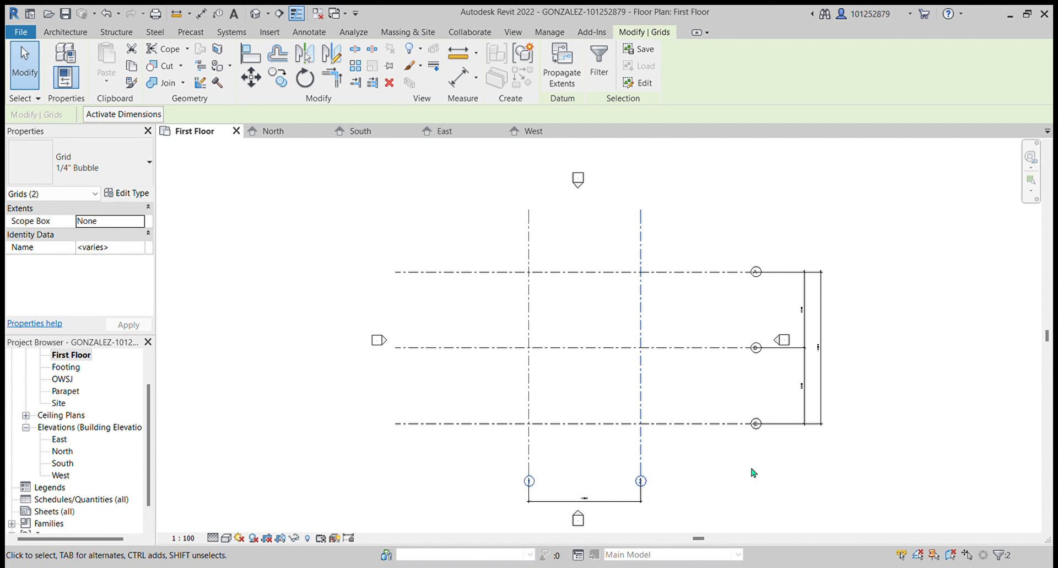
- Select all grid lines and edit their grid type so the grid lines display in magenta
mouse_move(717, 191)
mouse_down()
mouse_move(408, 537)
mouse_move(440, 488)
mouse_move(446, 435)
mouse_up()
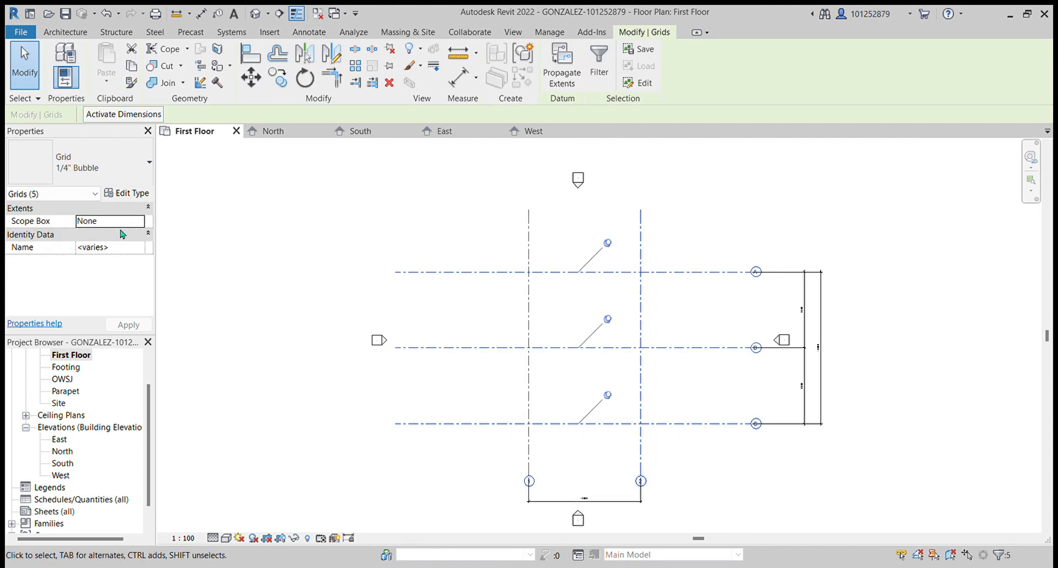
click(121, 194)
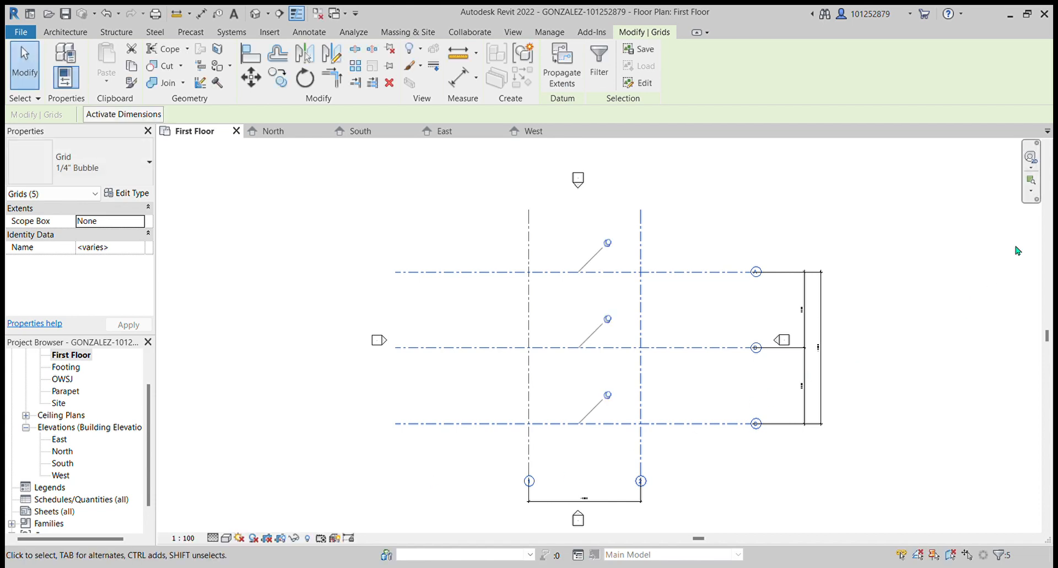
click(1014, 225)
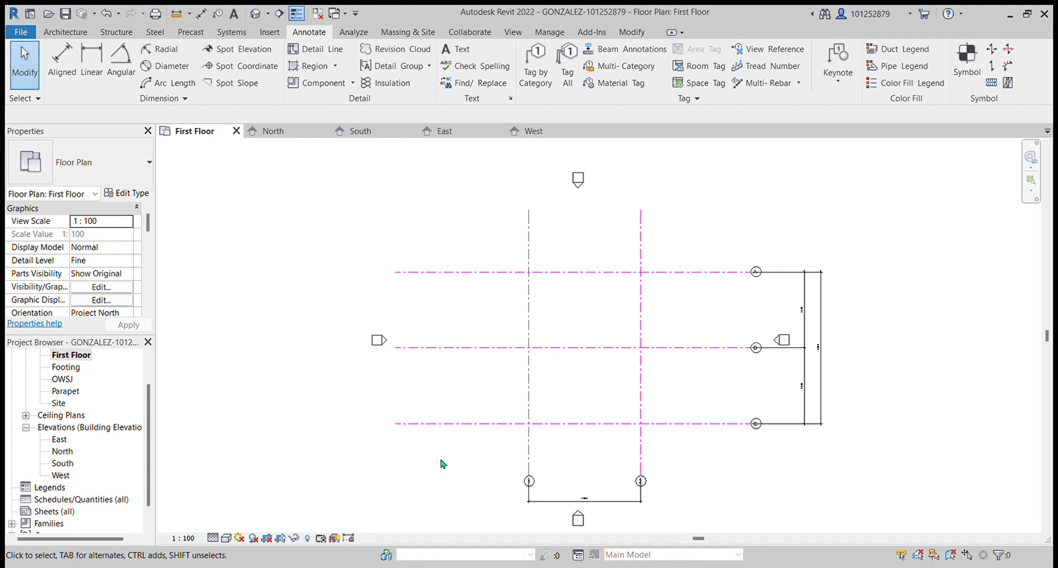
- Turn on the bubbles at the top ends of grid lines 1 and 2
scroll(488, 240, up, 3)
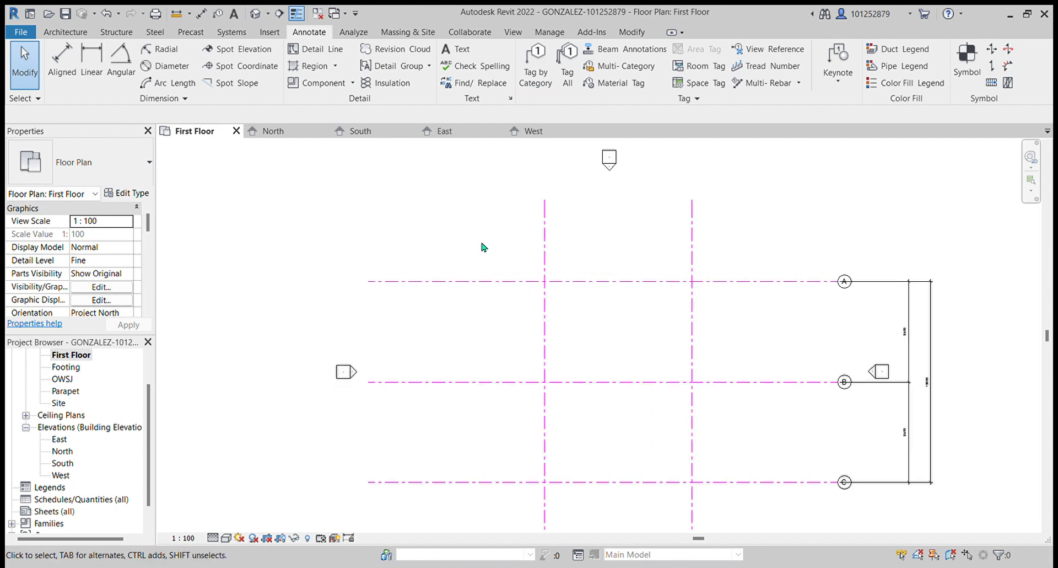
click(552, 228)
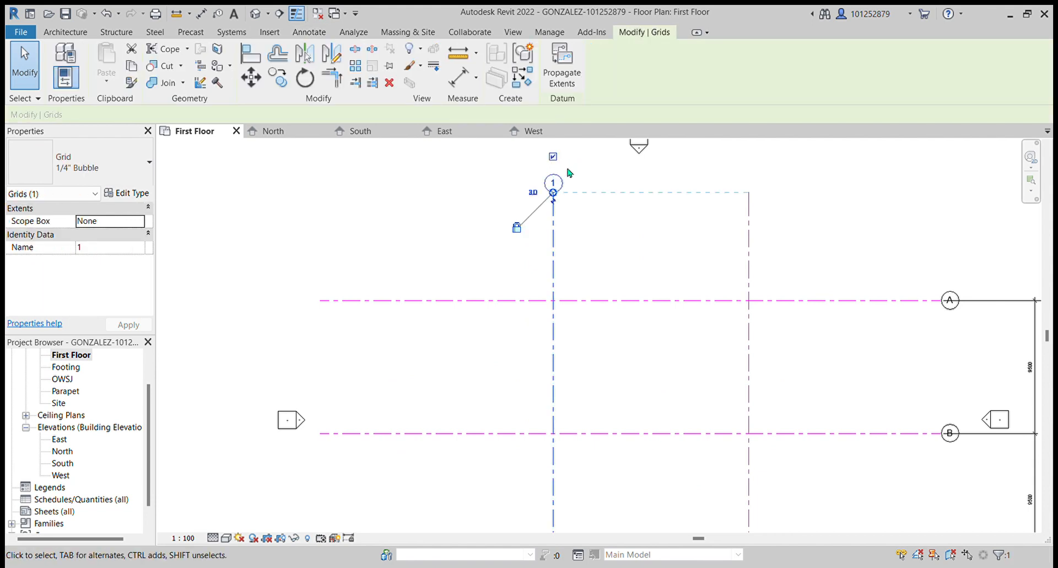
scroll(561, 175, up, 4)
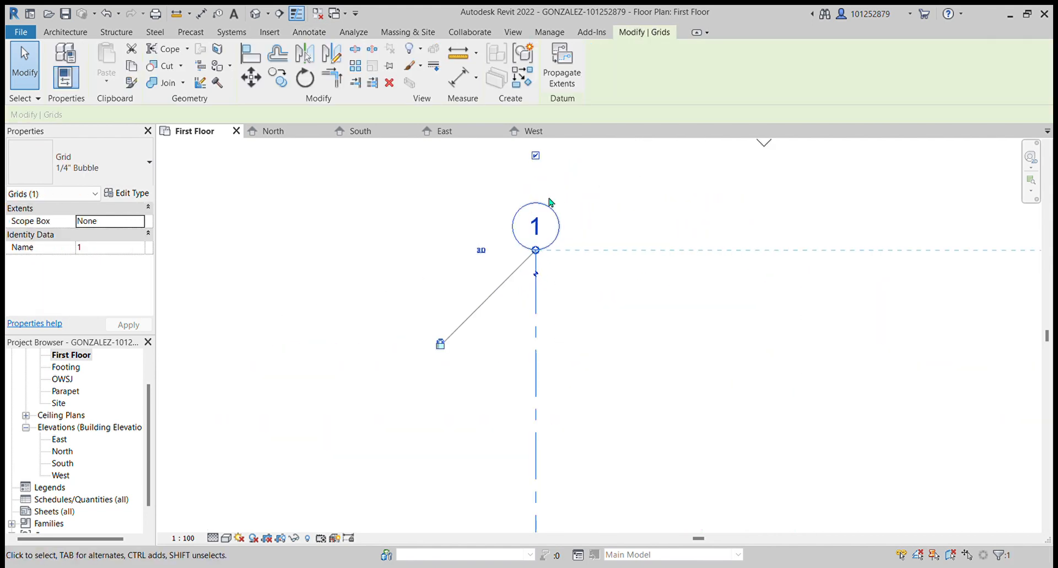
scroll(534, 223, down, 2)
click(878, 281)
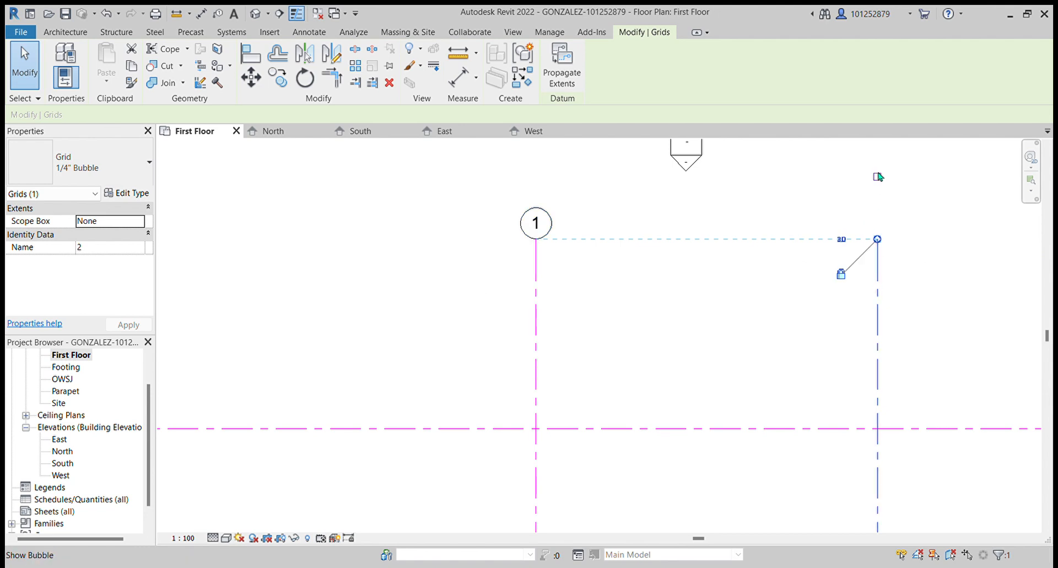
click(876, 176)
scroll(586, 257, down, 3)
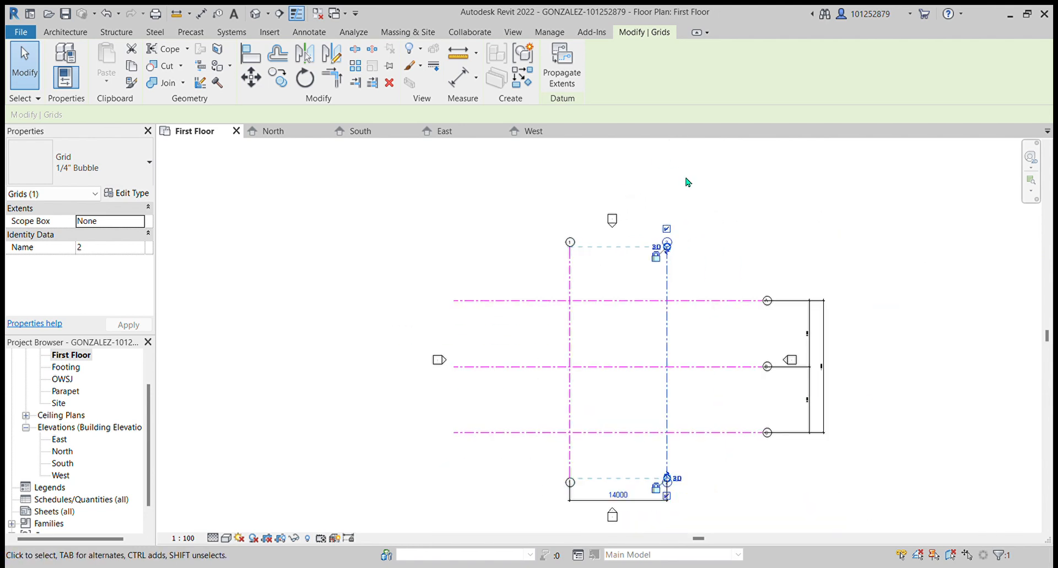
- Turn on the bubbles at the left ends of grid lines A, B and C
click(512, 435)
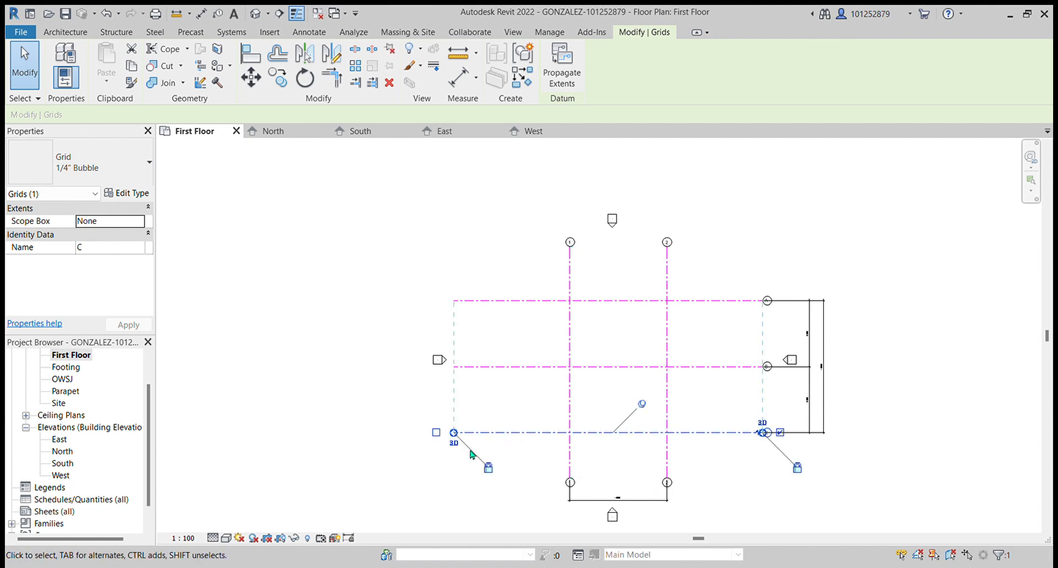
click(456, 373)
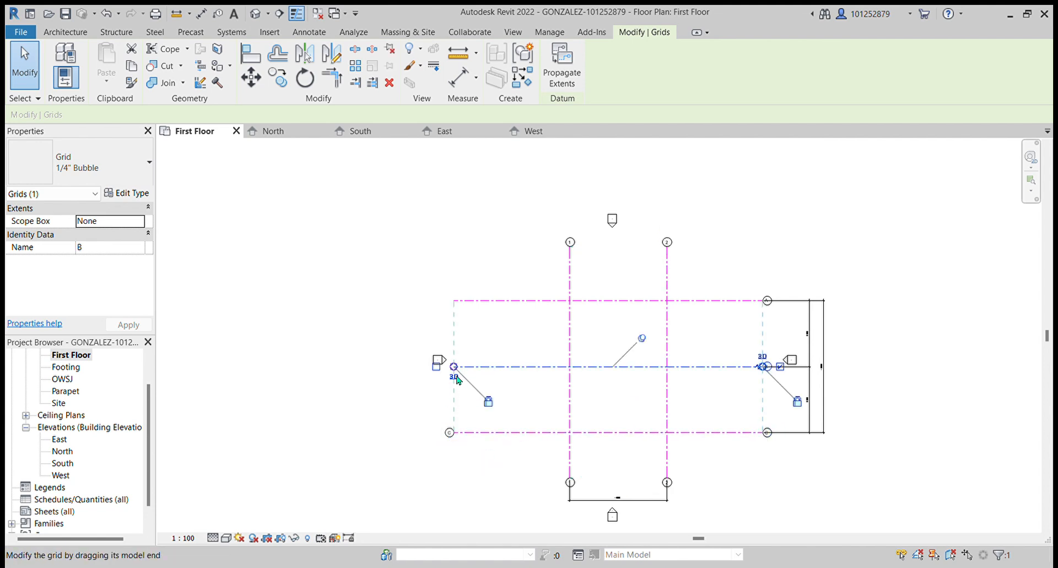
click(490, 302)
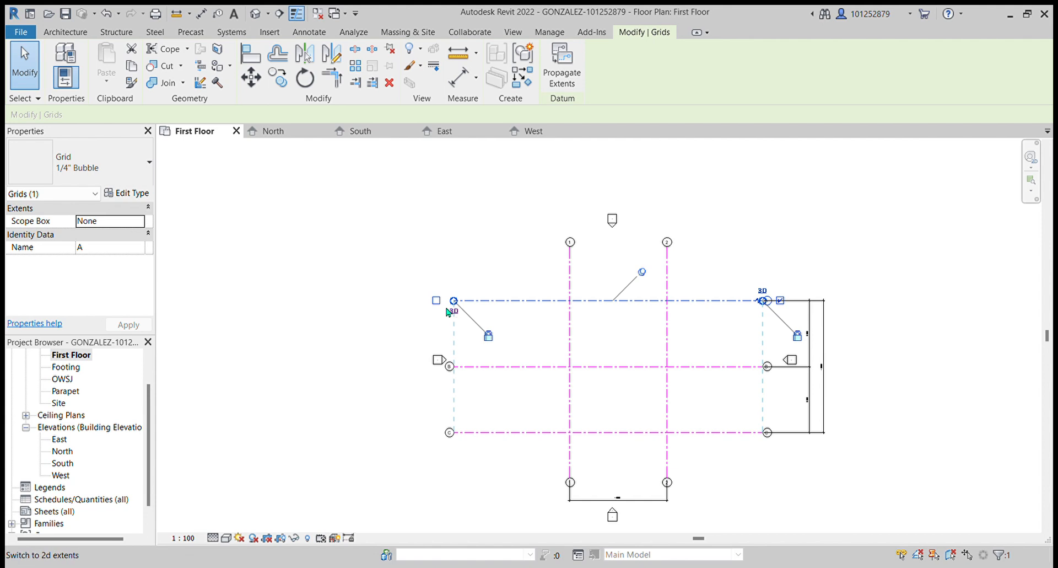
click(436, 300)
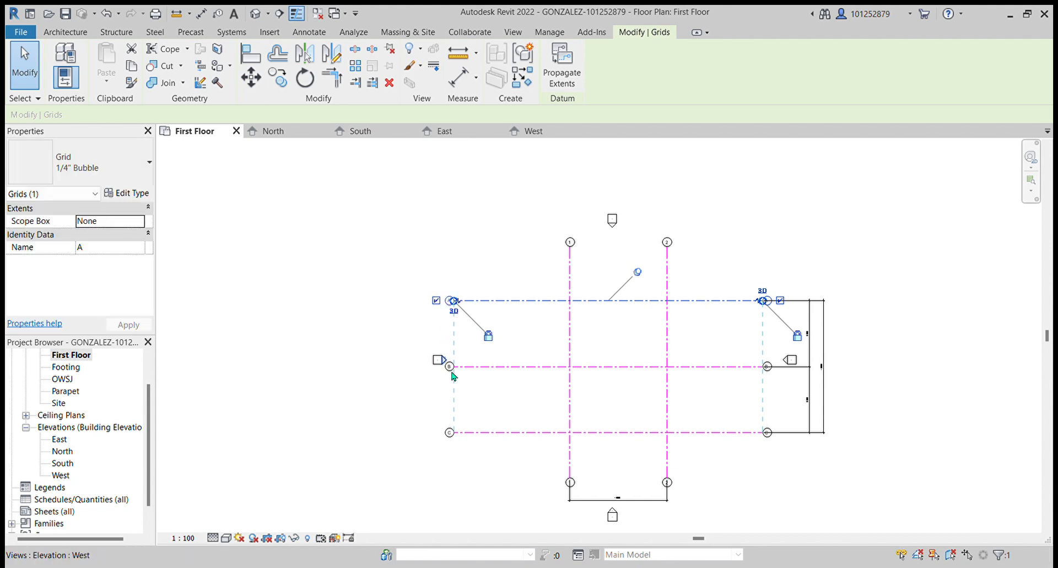
- Move the dimension between grid lines 1 and 2 from below the grid to above it
click(647, 504)
drag(643, 504, 618, 208)
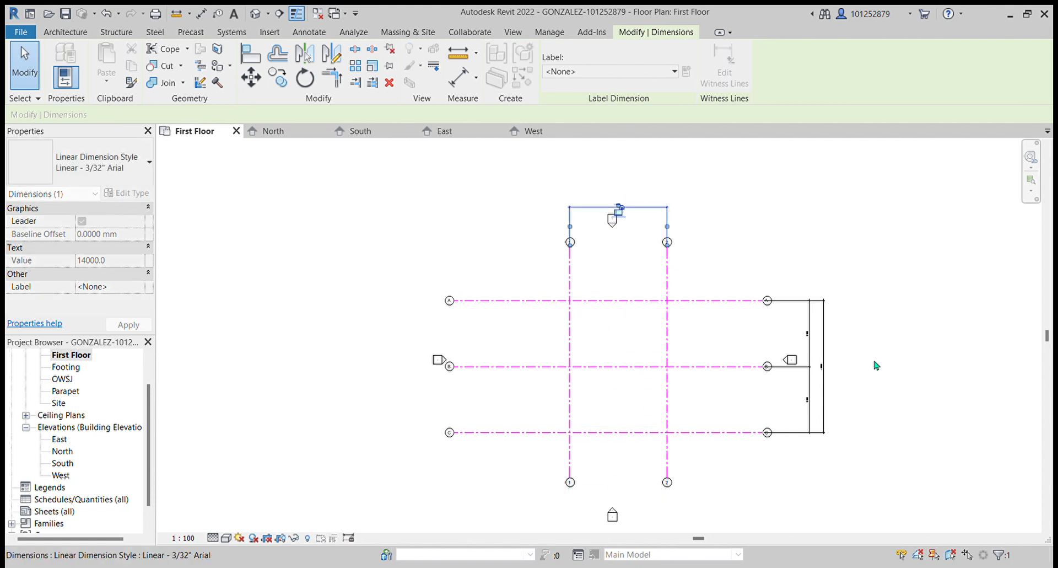
- Move both vertical dimension strings for grid lines A, B and C to the left side of the grid
click(818, 414)
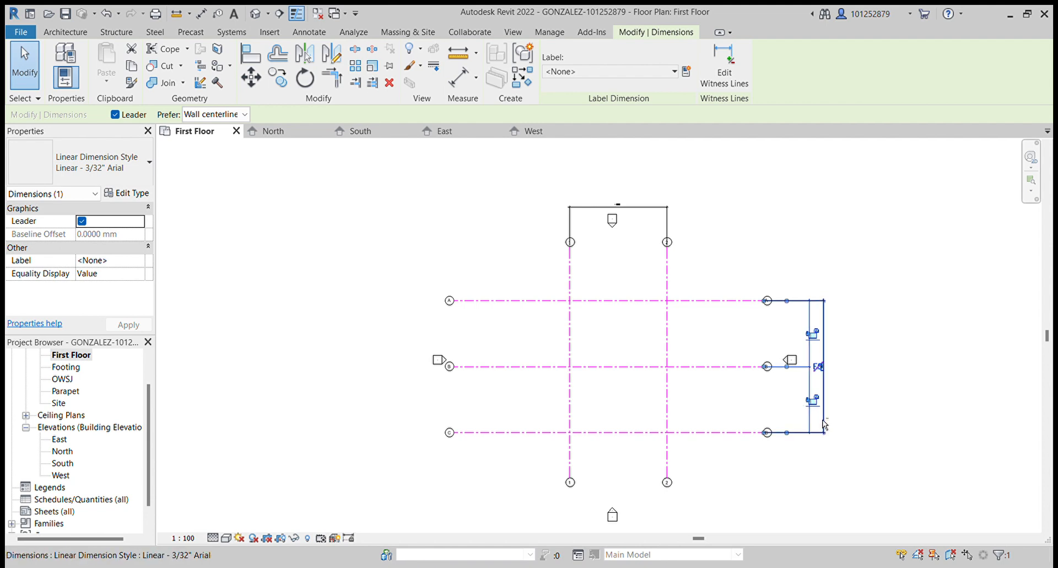
drag(821, 366, 500, 432)
mouse_move(811, 414)
mouse_down()
mouse_move(500, 398)
mouse_move(558, 399)
mouse_move(532, 400)
mouse_move(551, 413)
mouse_move(518, 403)
mouse_up()
click(864, 411)
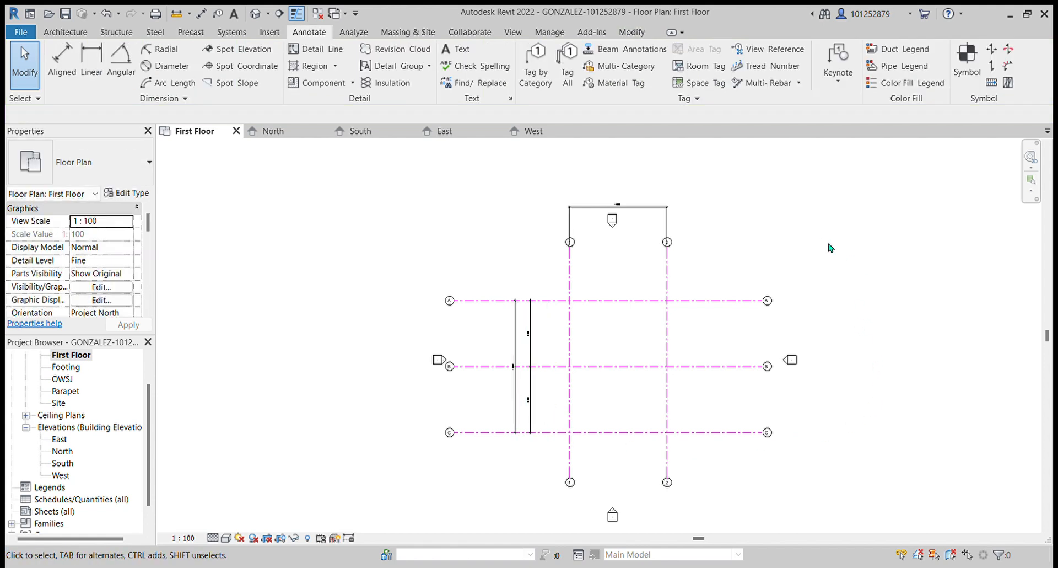
- Pull the 1–2 dimension down just below the top bubbles, then save the project
scroll(488, 352, up, 1)
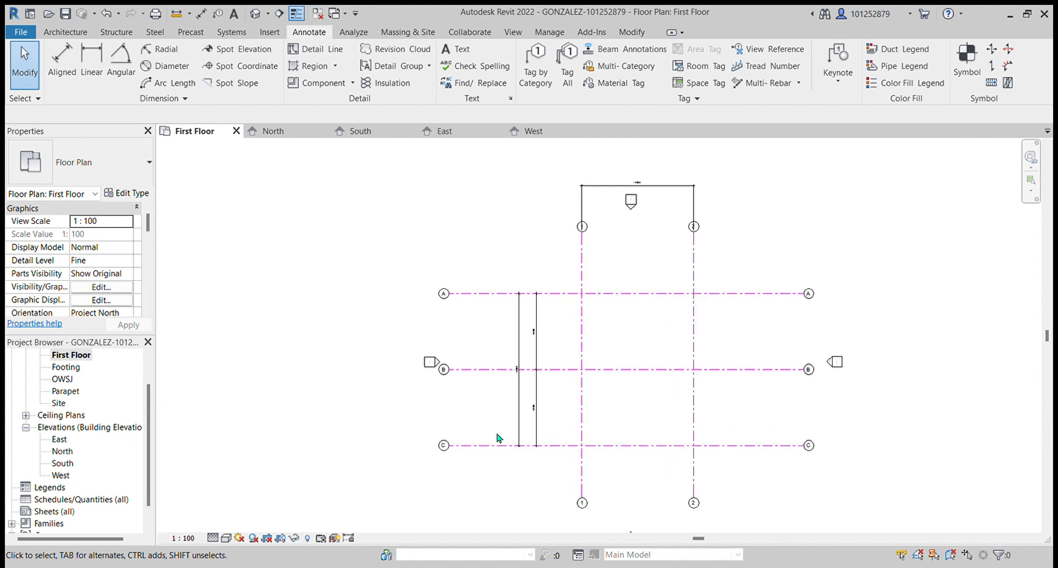
drag(663, 185, 658, 279)
click(813, 274)
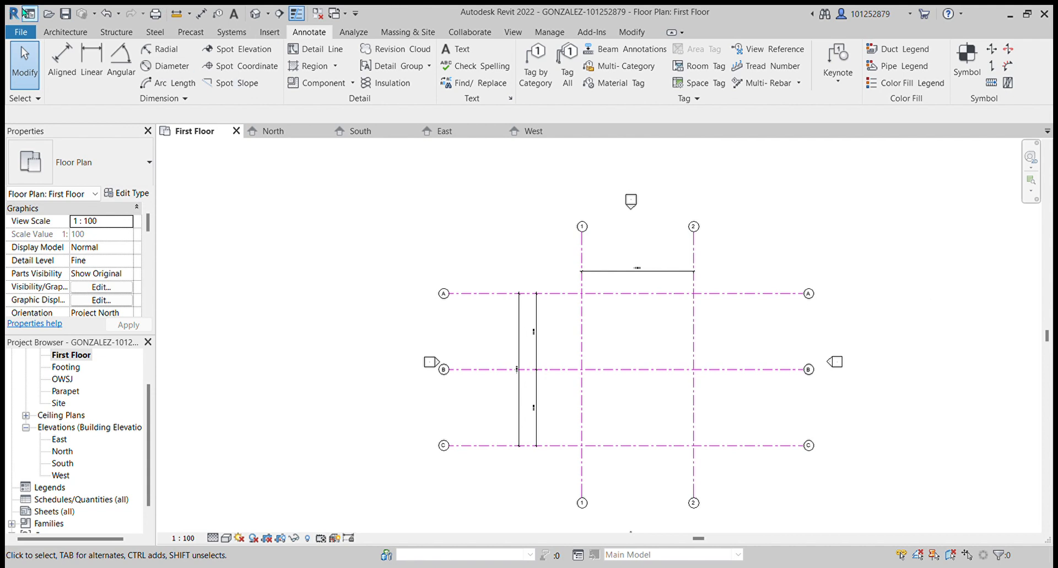
click(65, 14)
- Select each grid line in turn to check its bubbles and placement
drag(524, 265, 568, 271)
click(581, 279)
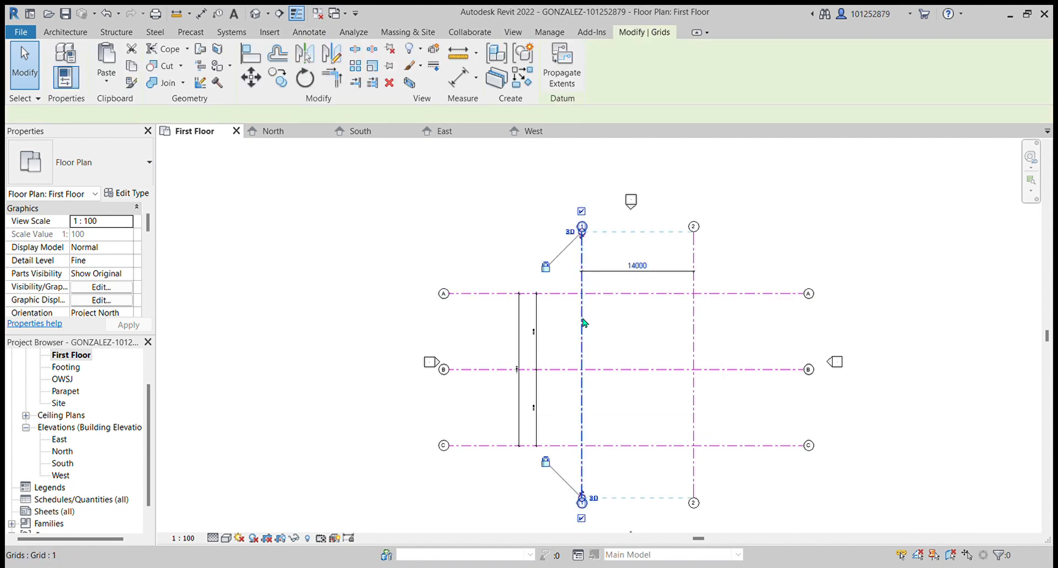
key(n)
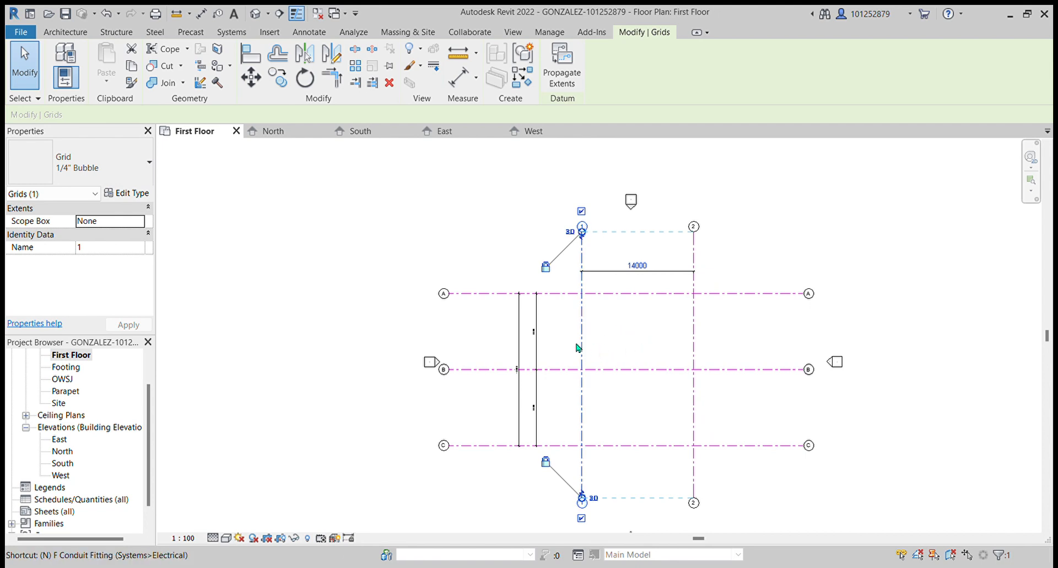
click(602, 354)
click(582, 348)
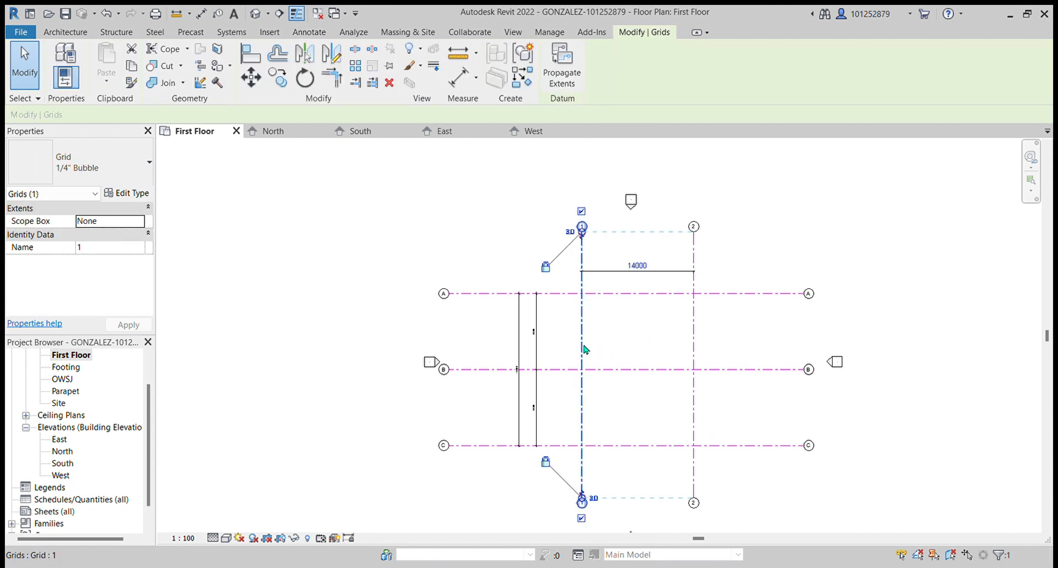
click(695, 355)
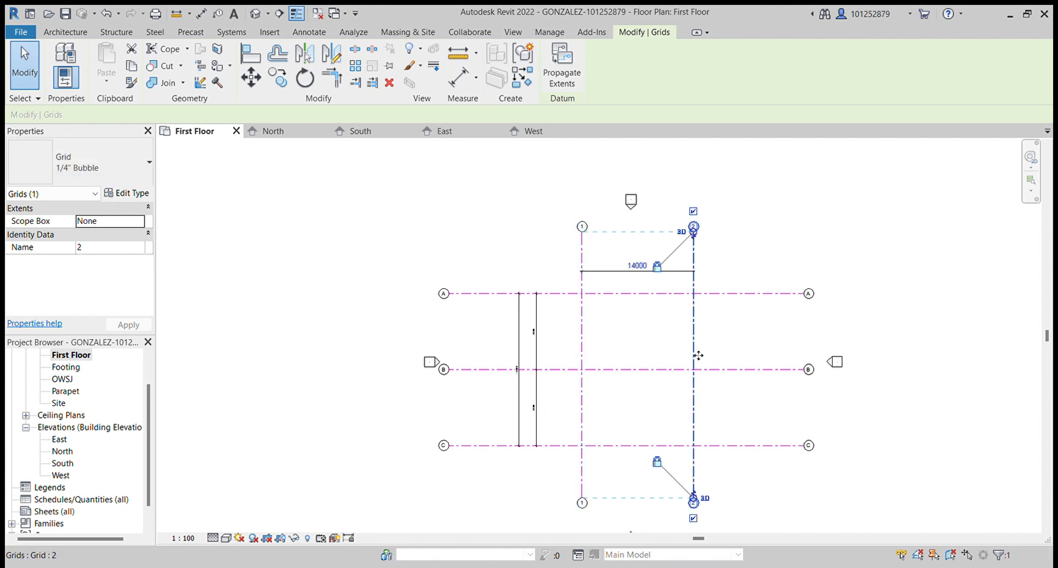
click(721, 369)
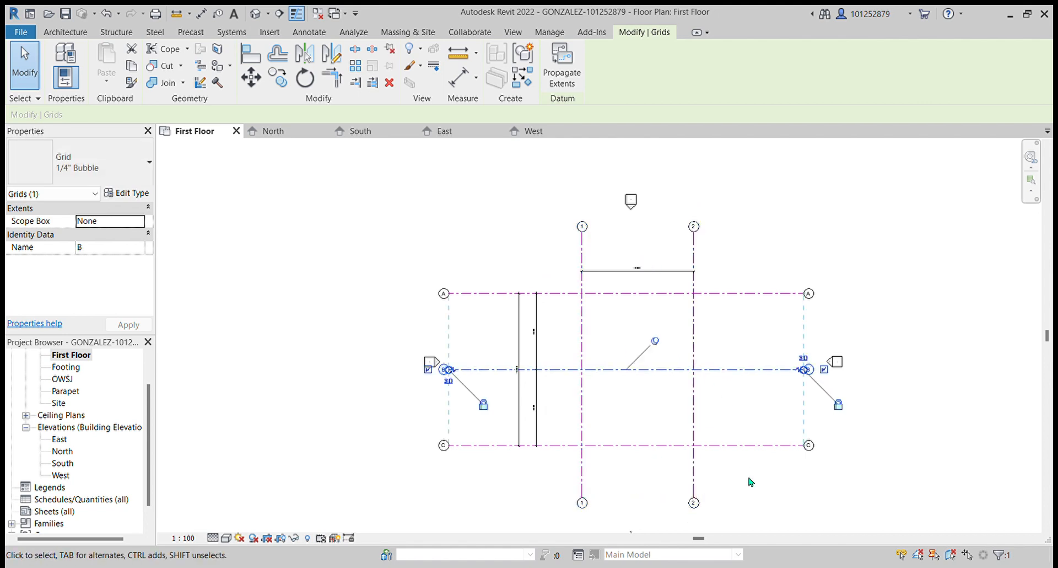
click(741, 445)
click(719, 295)
click(877, 226)
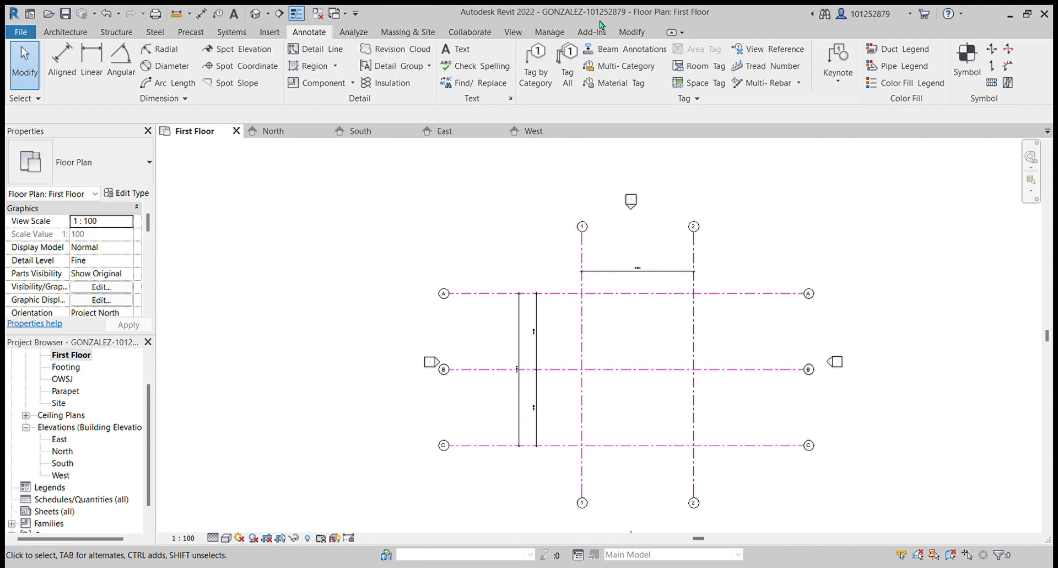
- Open the South elevation to check the grid lines, then return to the First Floor plan
scroll(56, 401, up, 1)
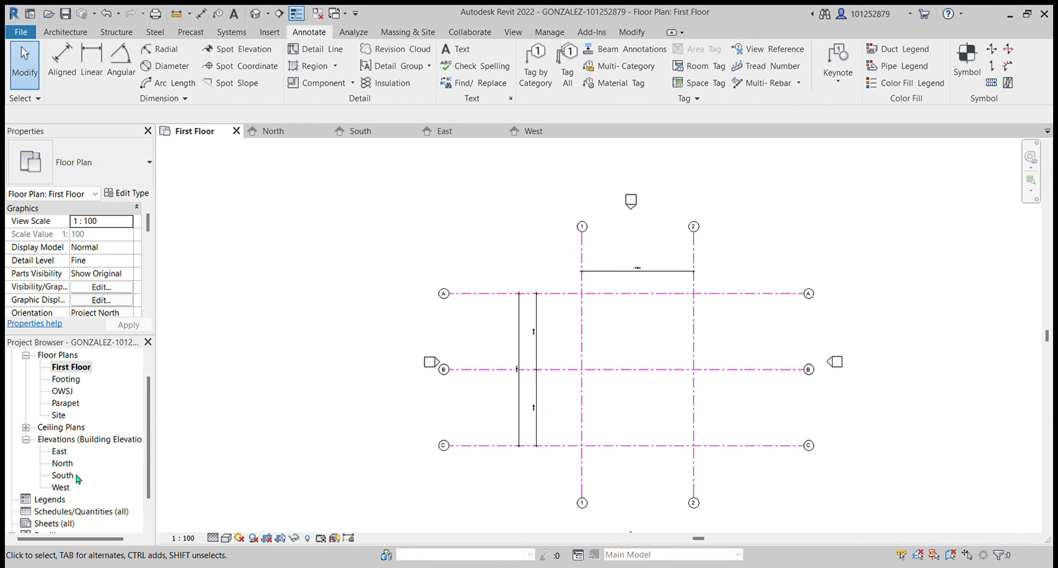
double_click(60, 476)
scroll(926, 460, down, 1)
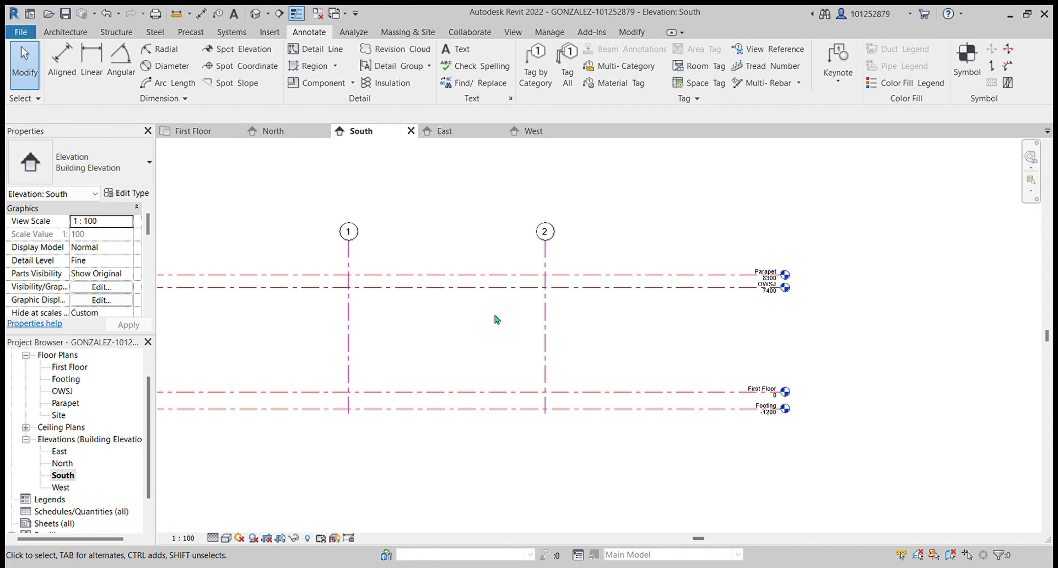
double_click(70, 368)
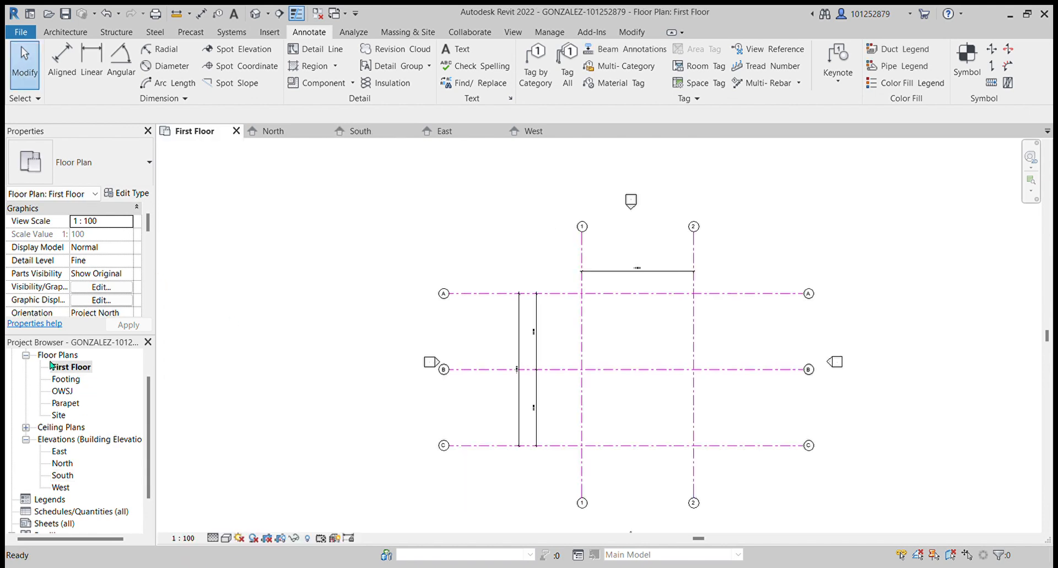
- Start the Structural Column tool with W10X49 columns, set to Height up to the OWSJ level
click(117, 32)
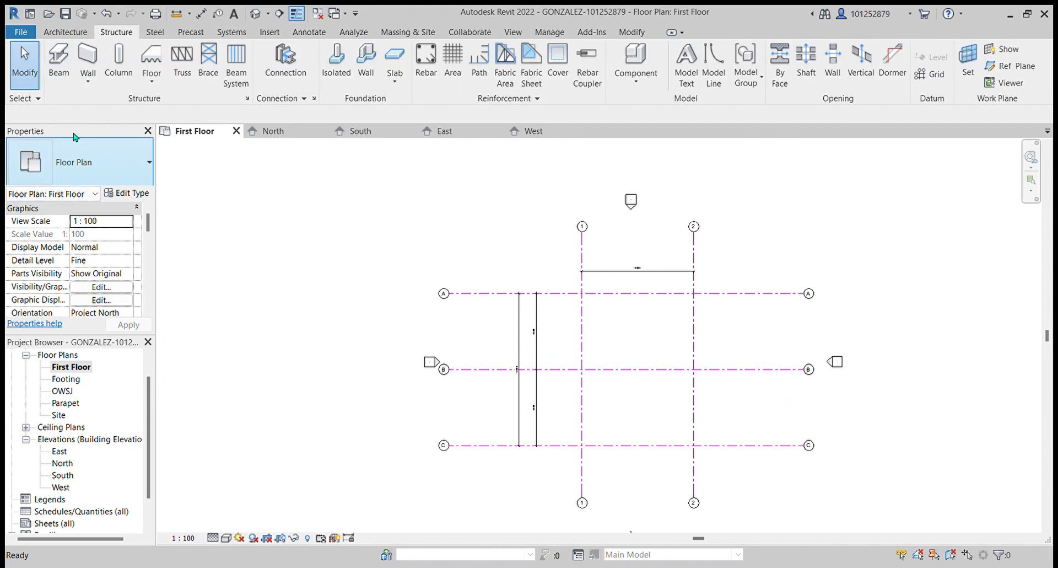
click(61, 61)
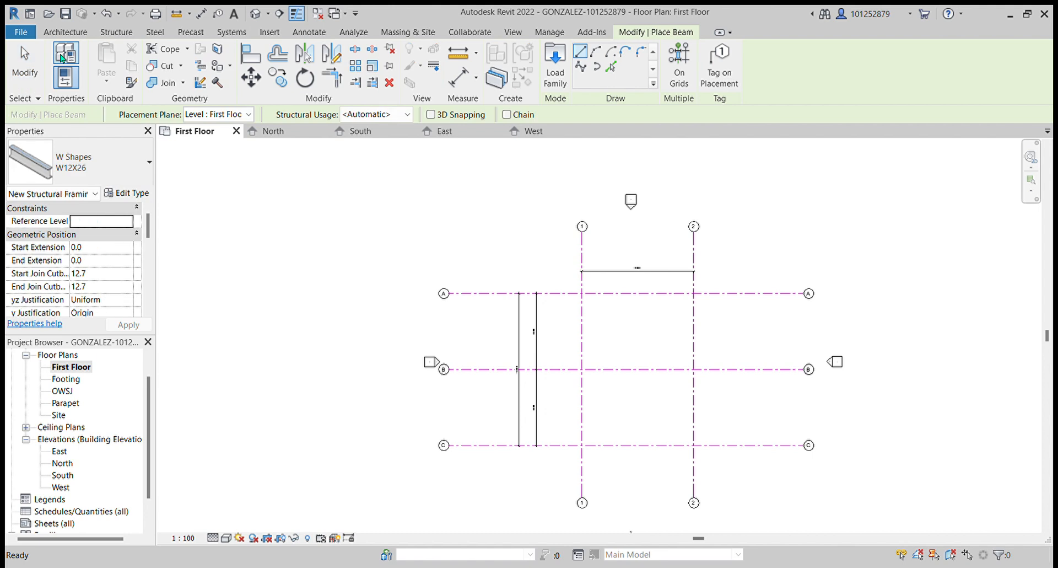
click(117, 32)
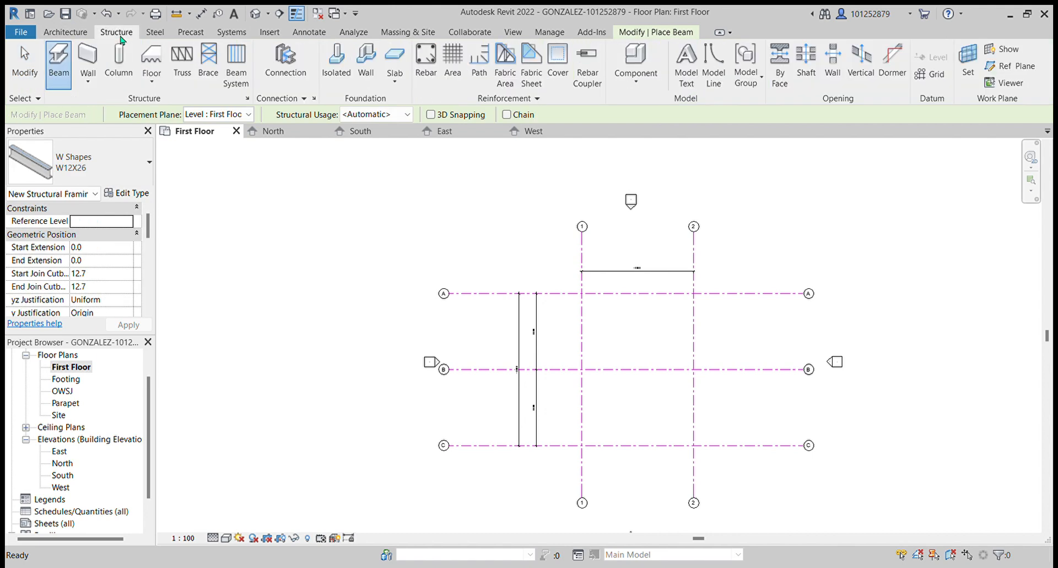
click(116, 60)
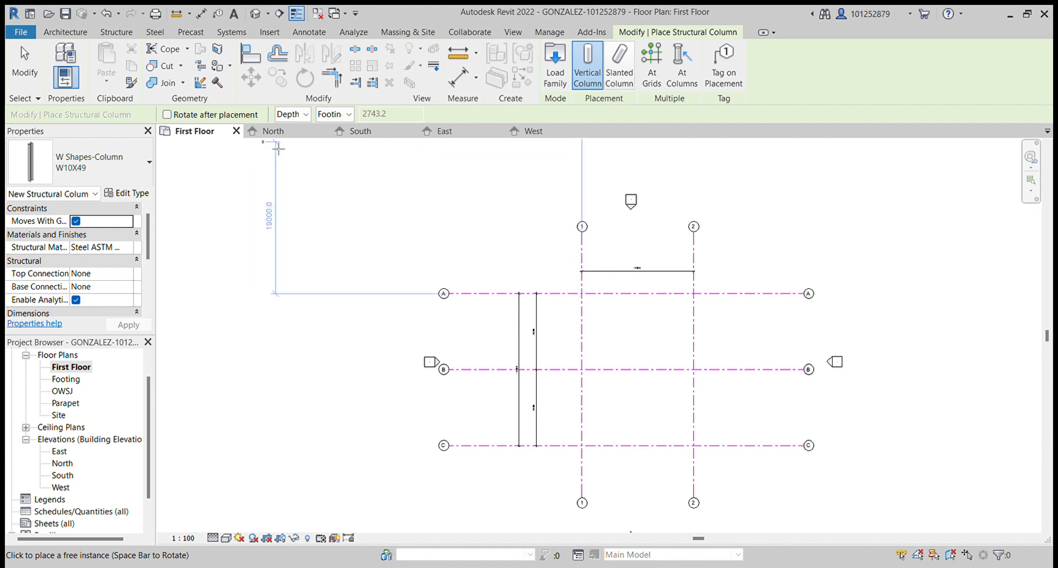
click(369, 159)
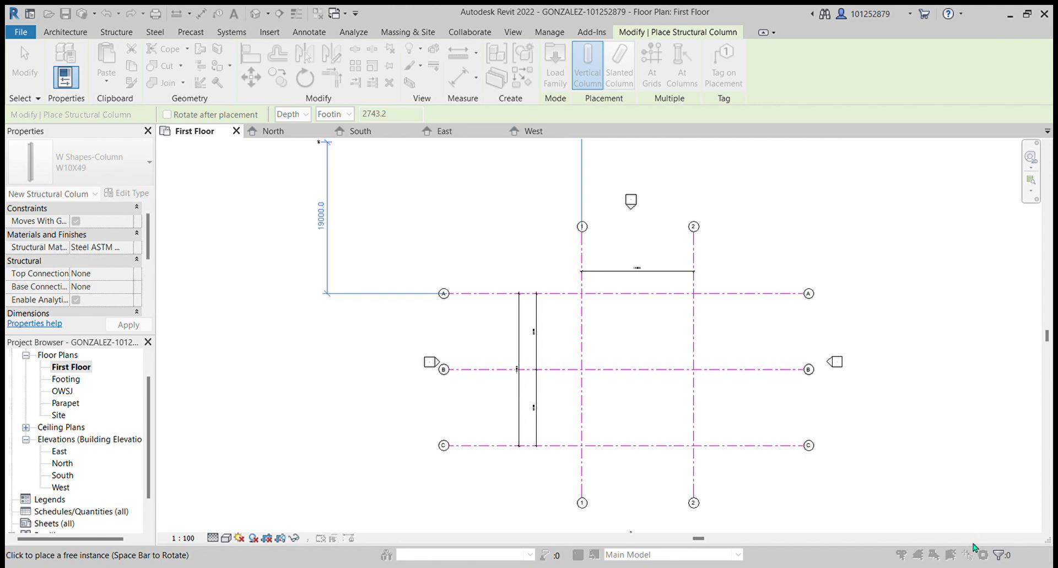
click(1001, 546)
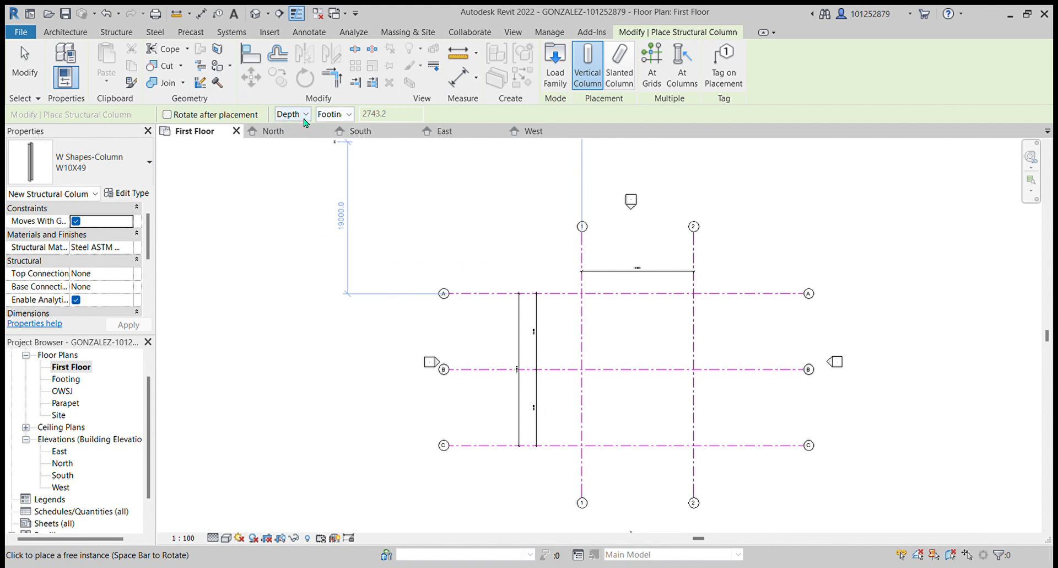
click(303, 138)
click(346, 116)
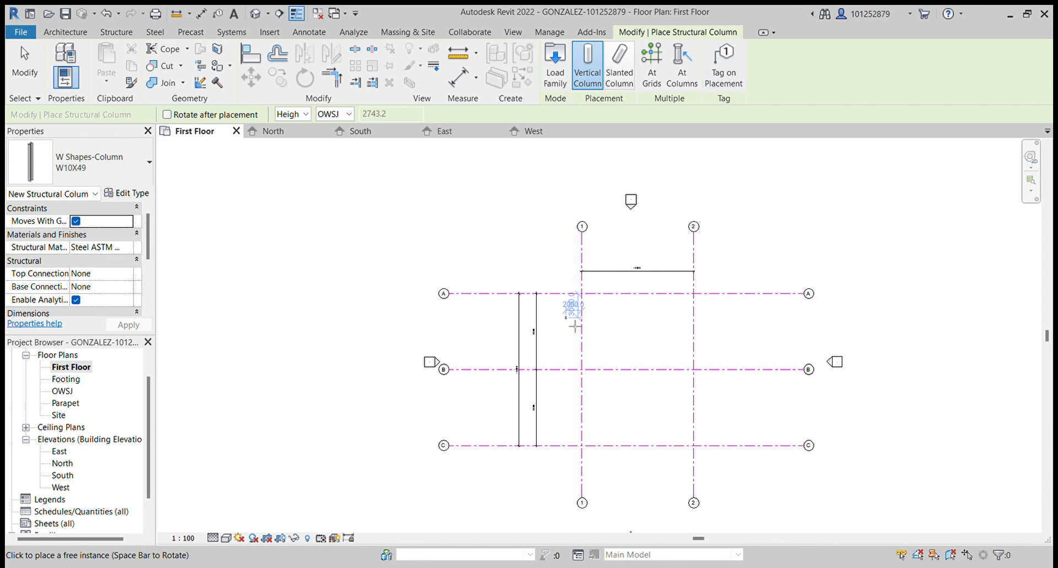
- Place vertical columns at the intersections of grid line 1 with grid lines A, B and C
scroll(576, 295, up, 5)
scroll(569, 288, up, 4)
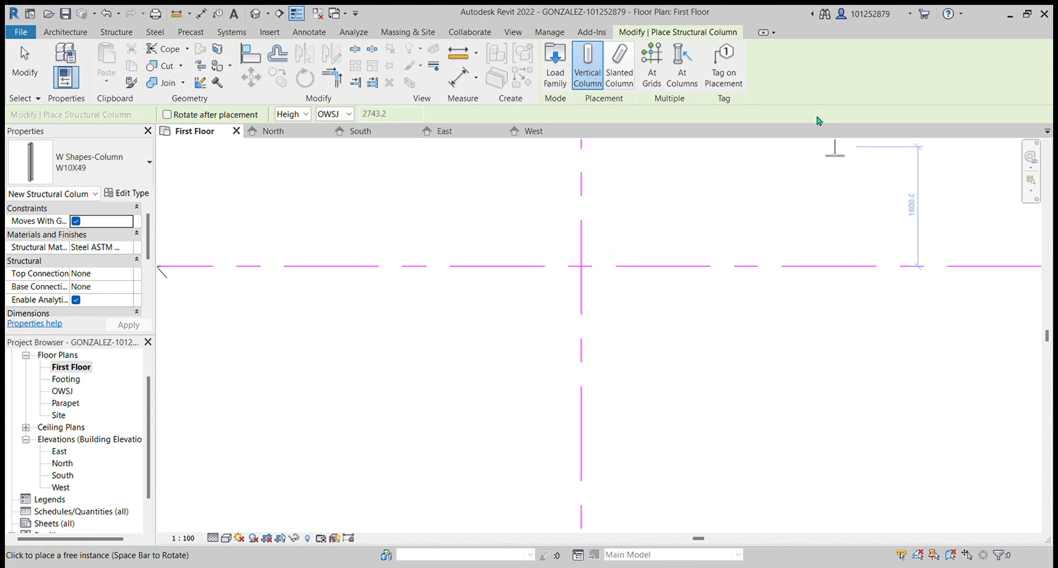
click(582, 266)
scroll(432, 504, down, 5)
scroll(521, 232, down, 2)
scroll(546, 364, up, 4)
click(514, 327)
scroll(510, 336, up, 2)
scroll(500, 361, down, 4)
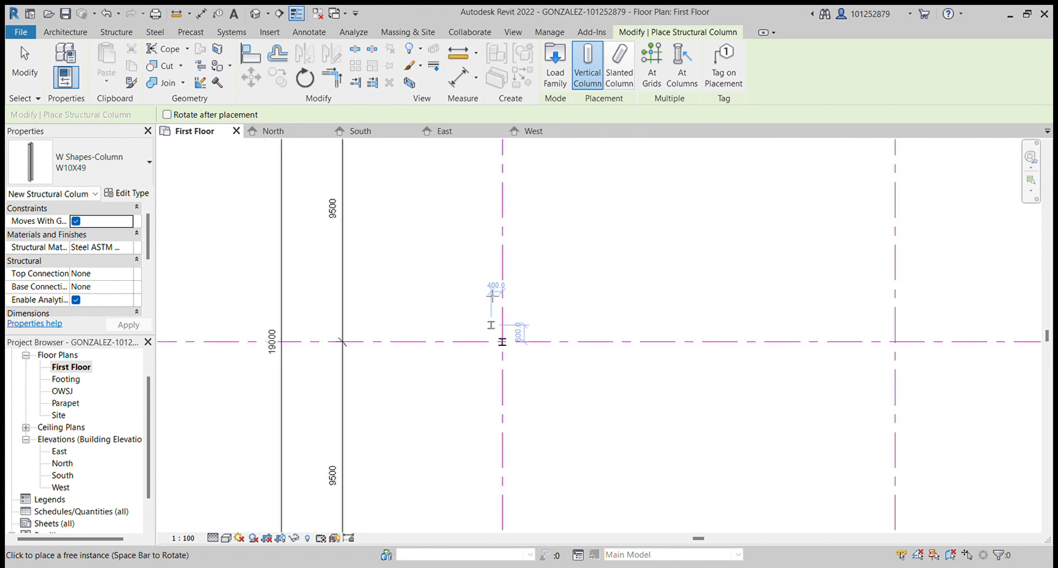
scroll(487, 379, up, 3)
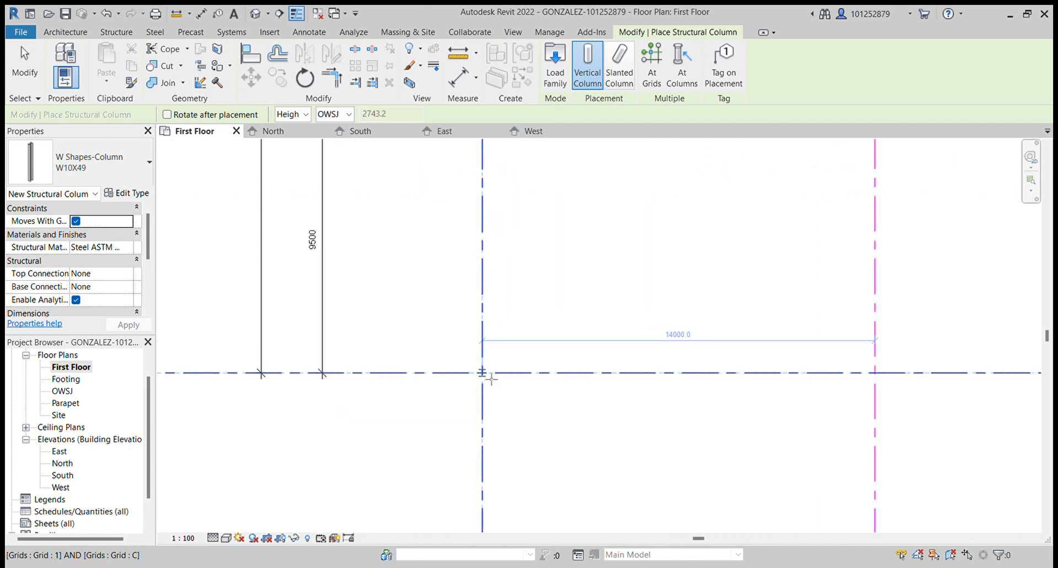
click(485, 374)
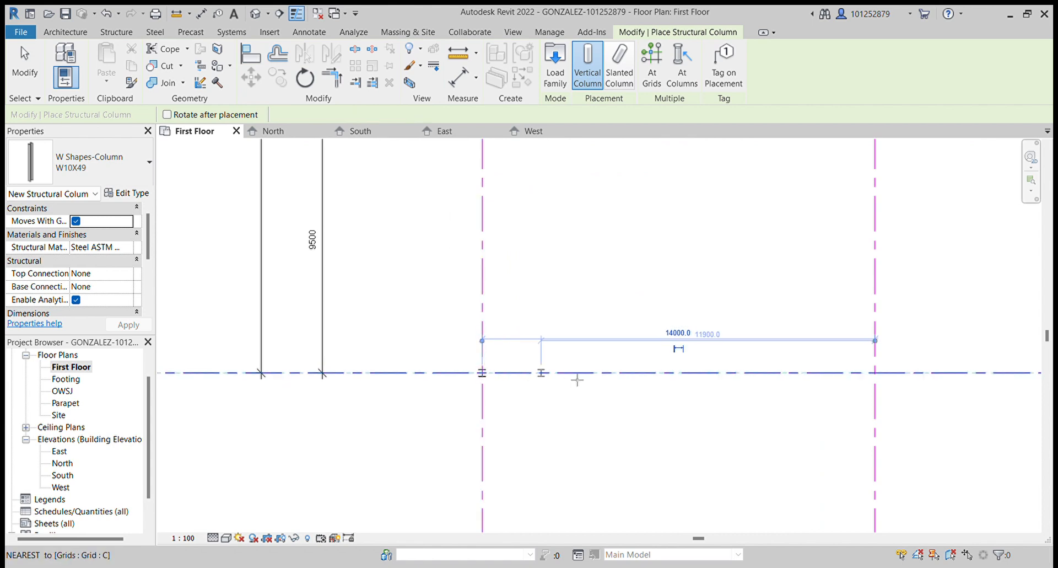
- Place vertical columns at the intersections of grid line 2 with grid lines C, B and A
scroll(872, 388, down, 2)
click(868, 391)
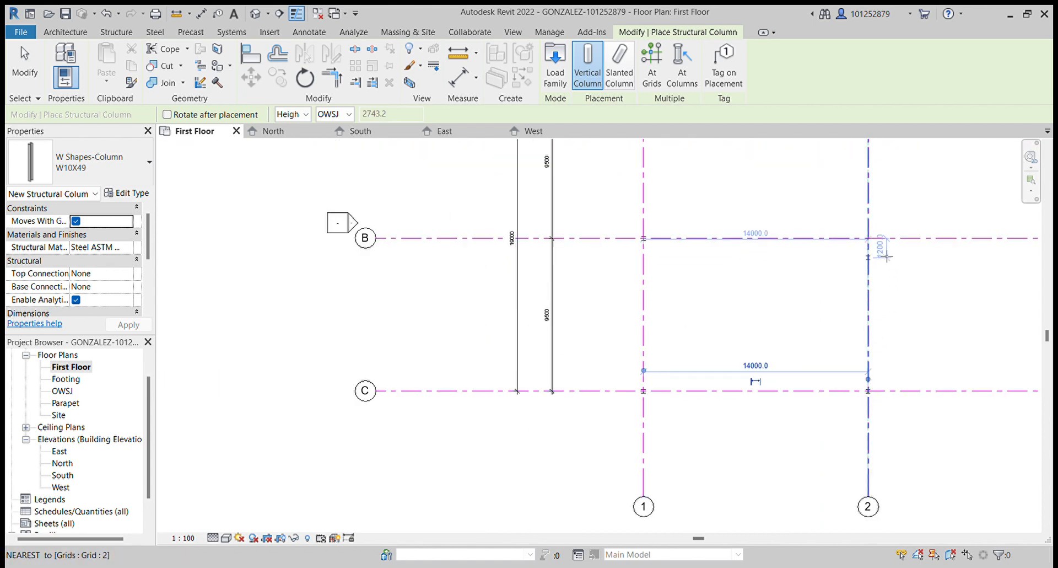
scroll(876, 245, up, 2)
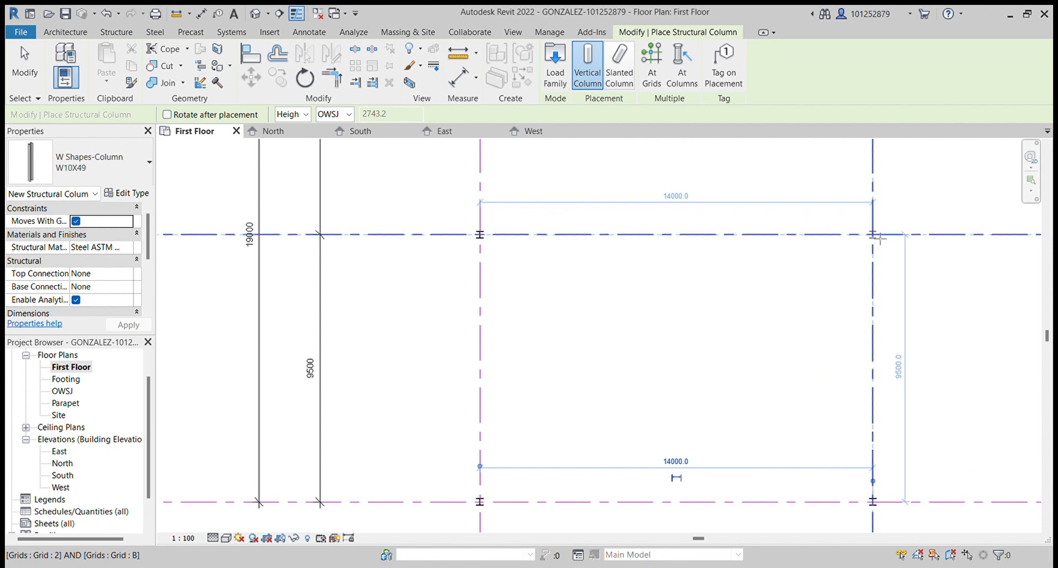
click(875, 242)
scroll(882, 352, down, 3)
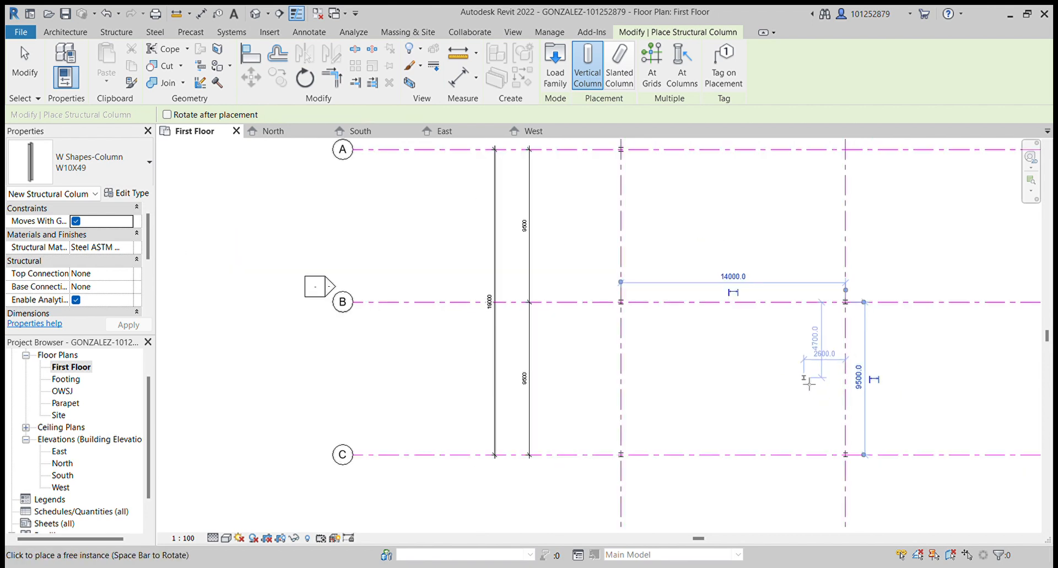
scroll(851, 184, up, 2)
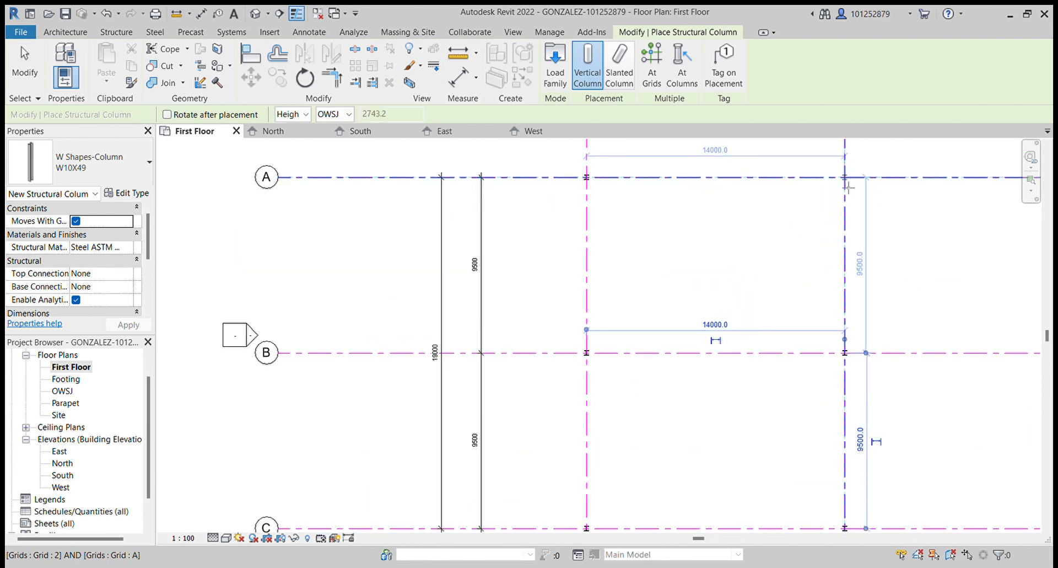
scroll(851, 185, up, 3)
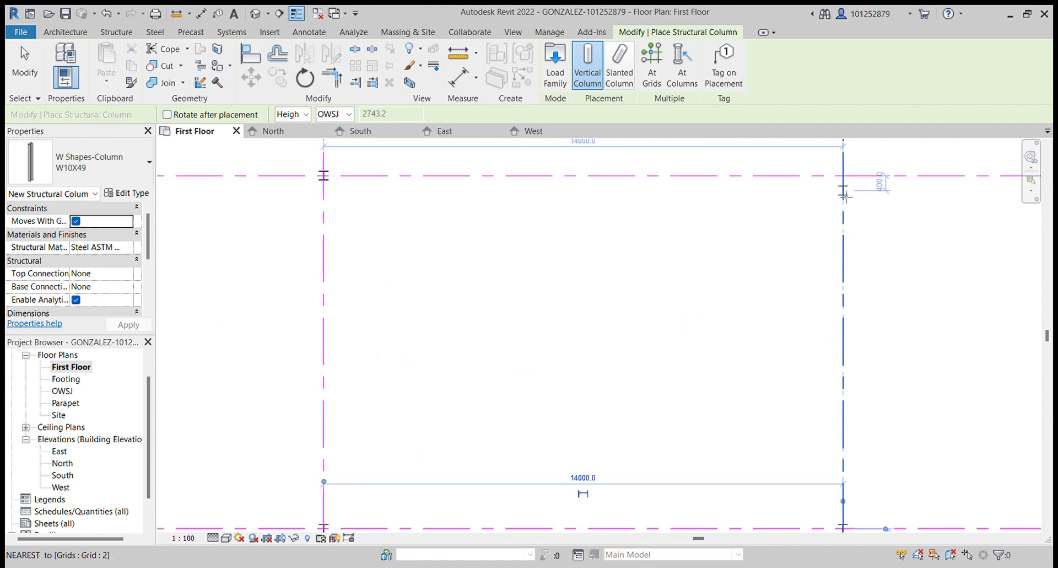
click(852, 185)
scroll(782, 285, down, 2)
scroll(781, 285, down, 2)
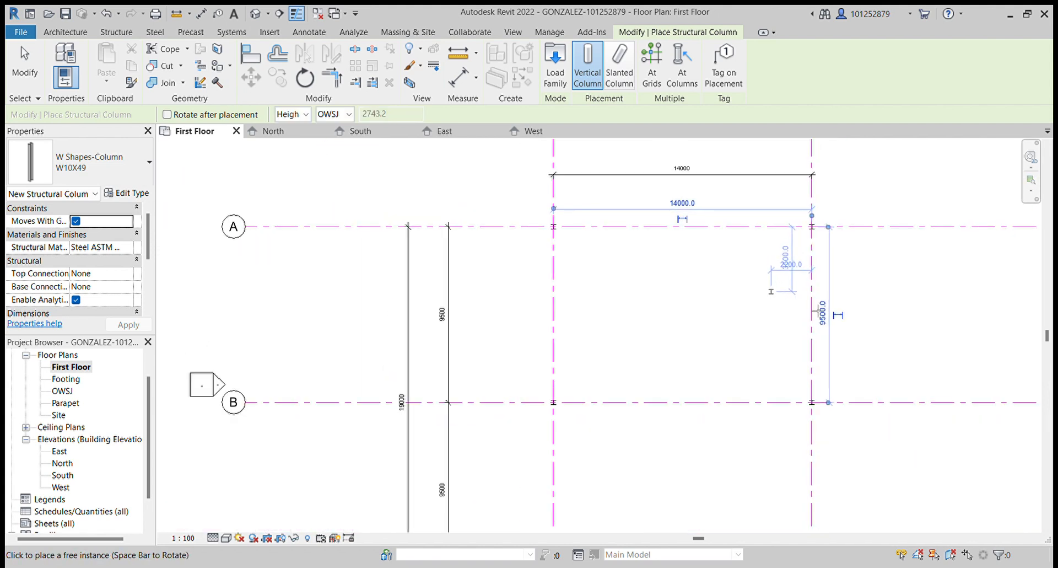
scroll(688, 296, down, 2)
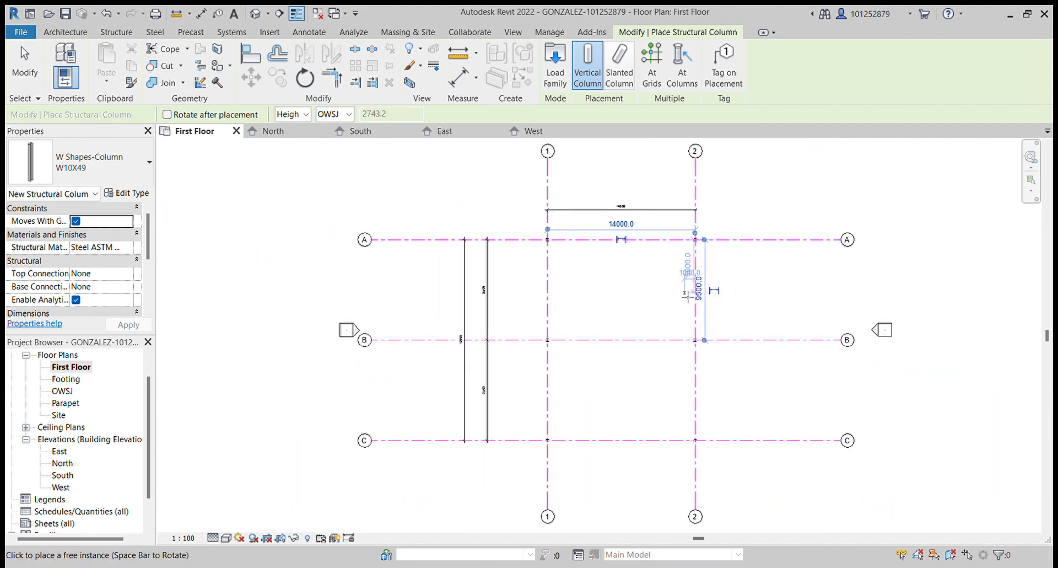
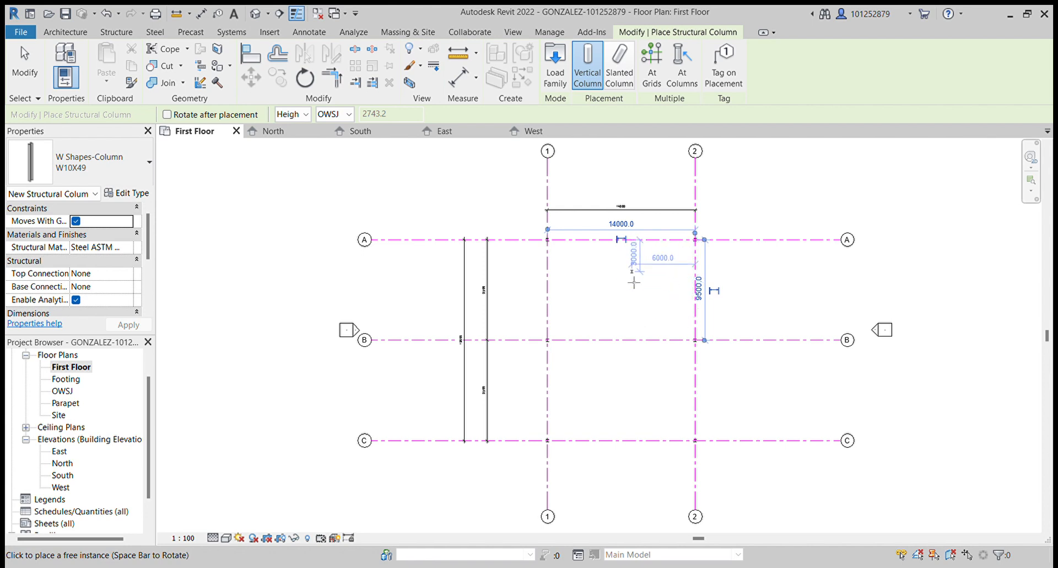
- Exit the column tool and open the default 3D view of the model
key(Escape)
key(Escape)
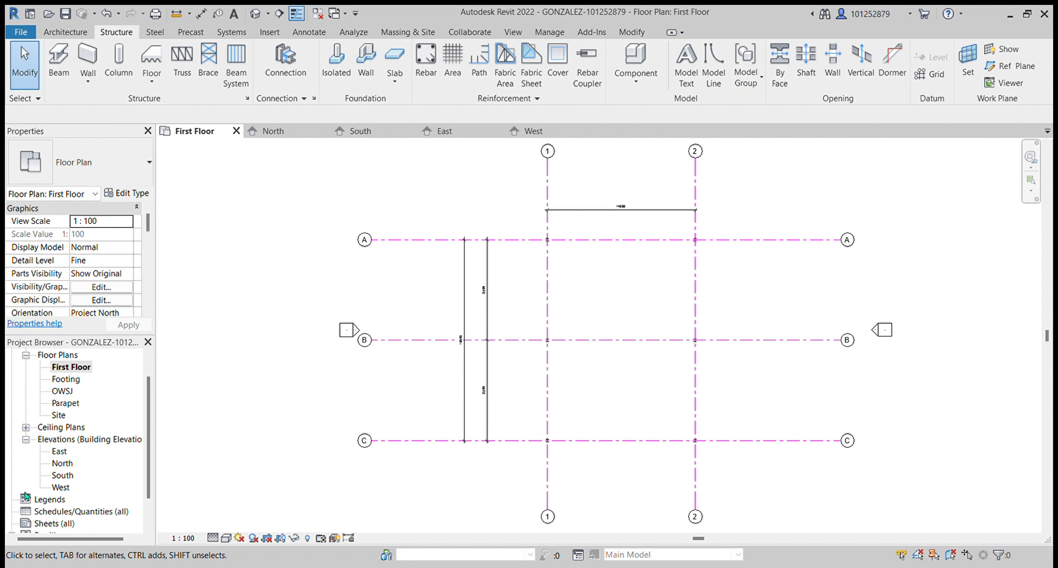
click(523, 34)
click(391, 55)
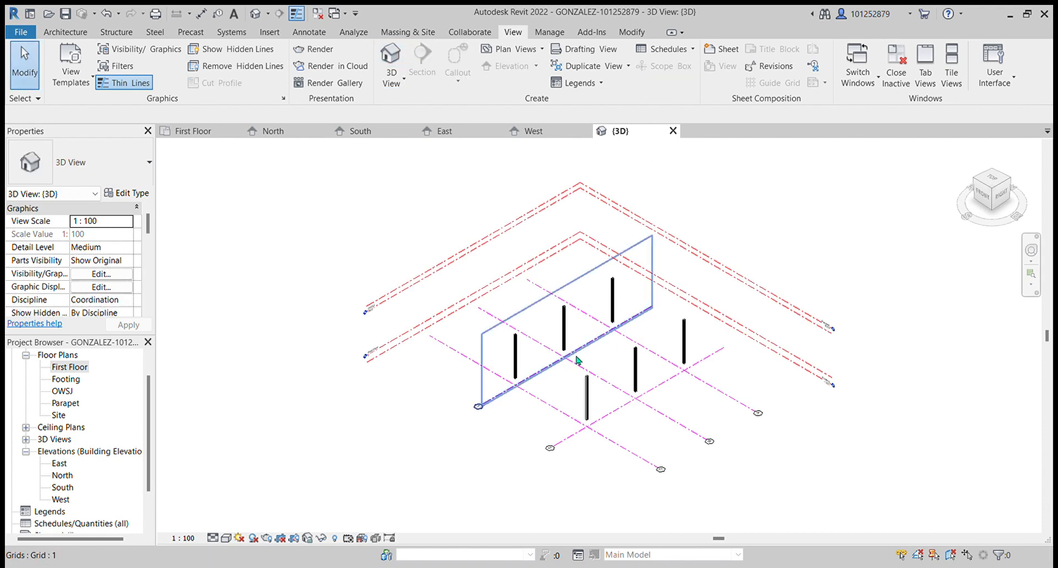
scroll(614, 353, up, 3)
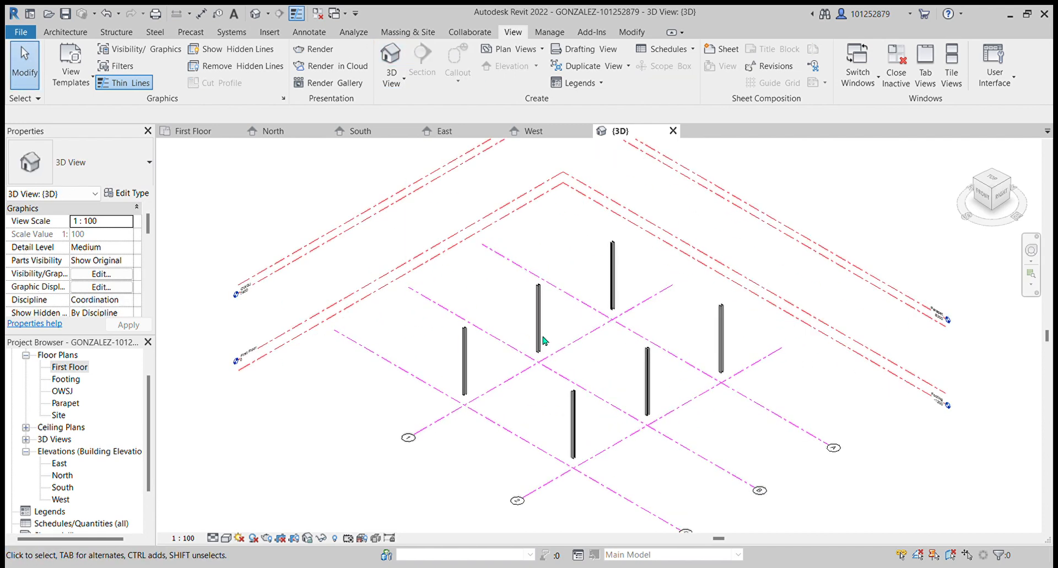
scroll(420, 345, down, 3)
scroll(567, 341, up, 3)
scroll(431, 322, up, 1)
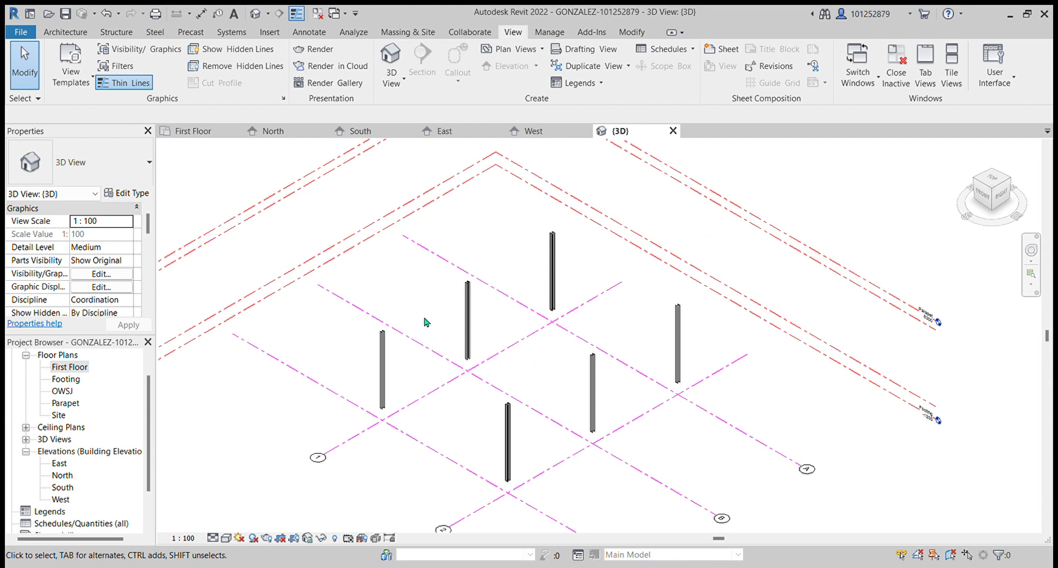
- Examine the placed columns and grid lines in the 3D view from several angles
click(65, 32)
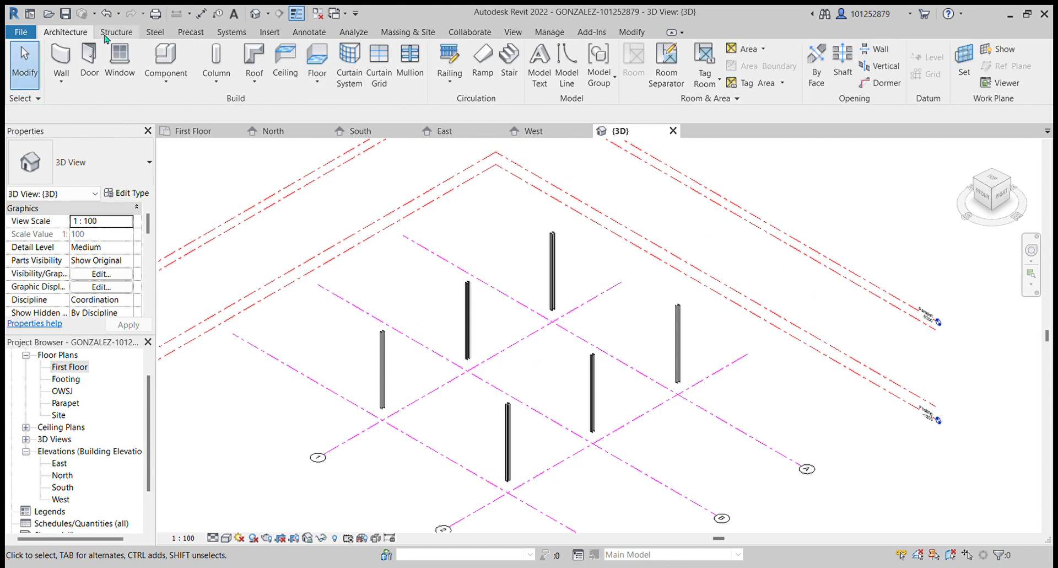
click(117, 32)
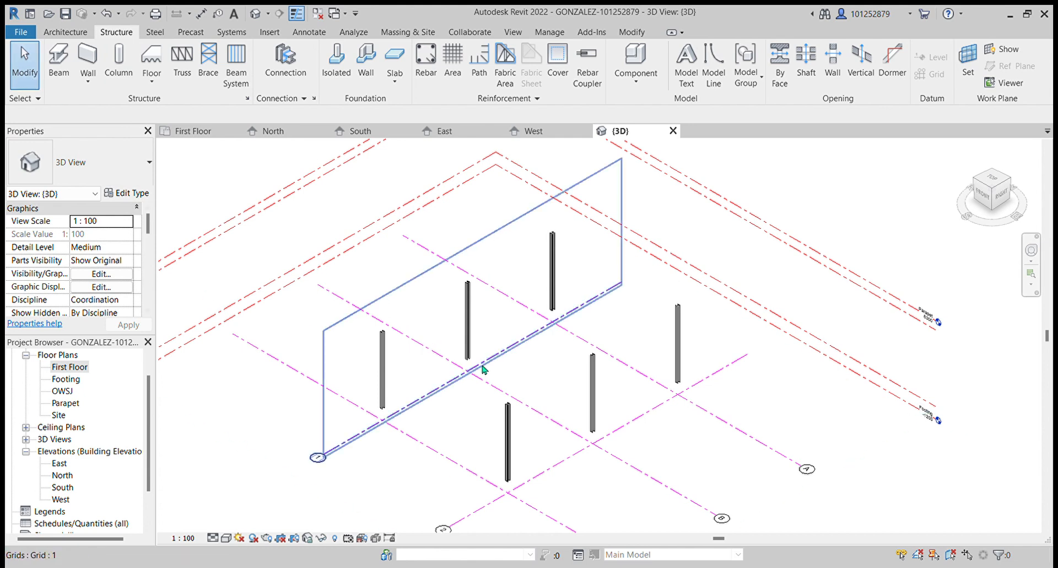
scroll(465, 370, up, 3)
scroll(454, 358, down, 2)
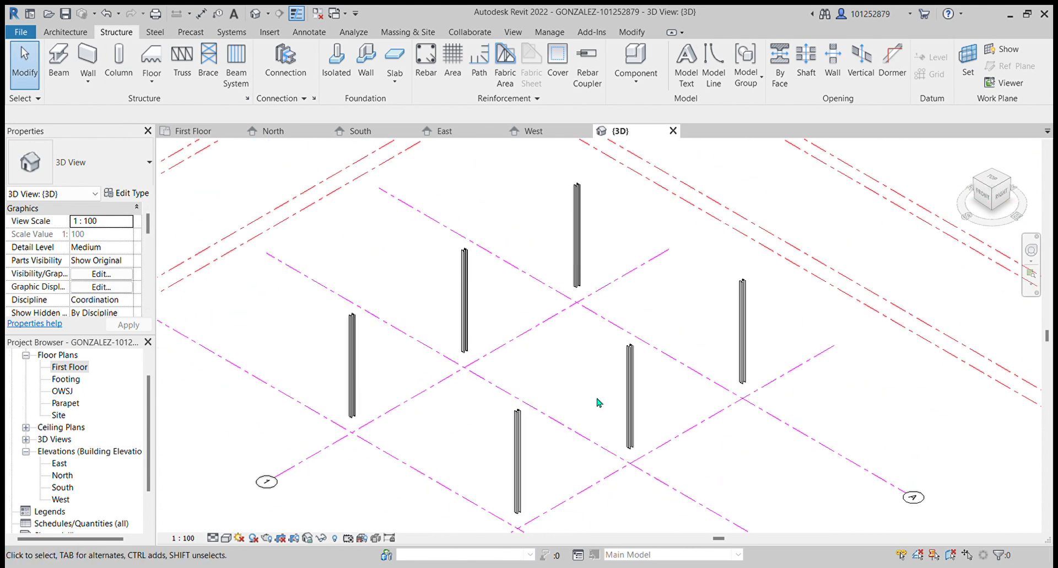
middle_drag(633, 414, 663, 363)
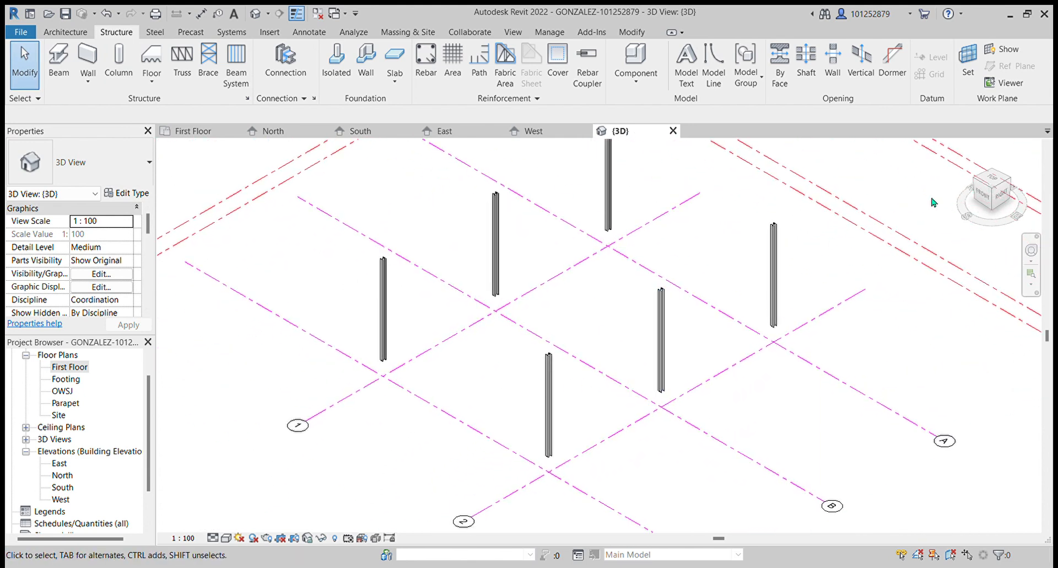
scroll(442, 303, down, 2)
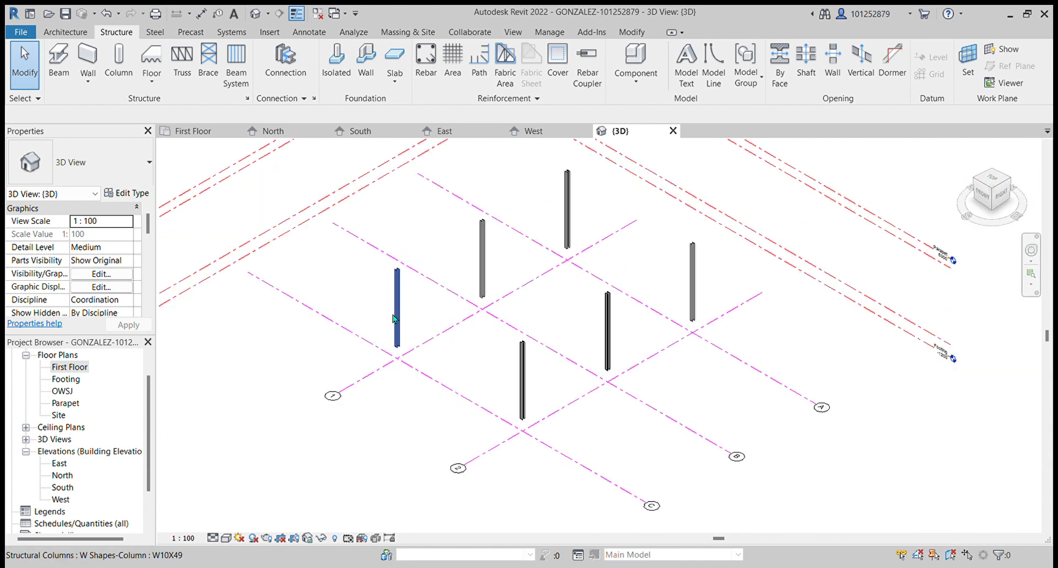
scroll(434, 285, up, 3)
scroll(298, 304, down, 3)
scroll(421, 237, up, 3)
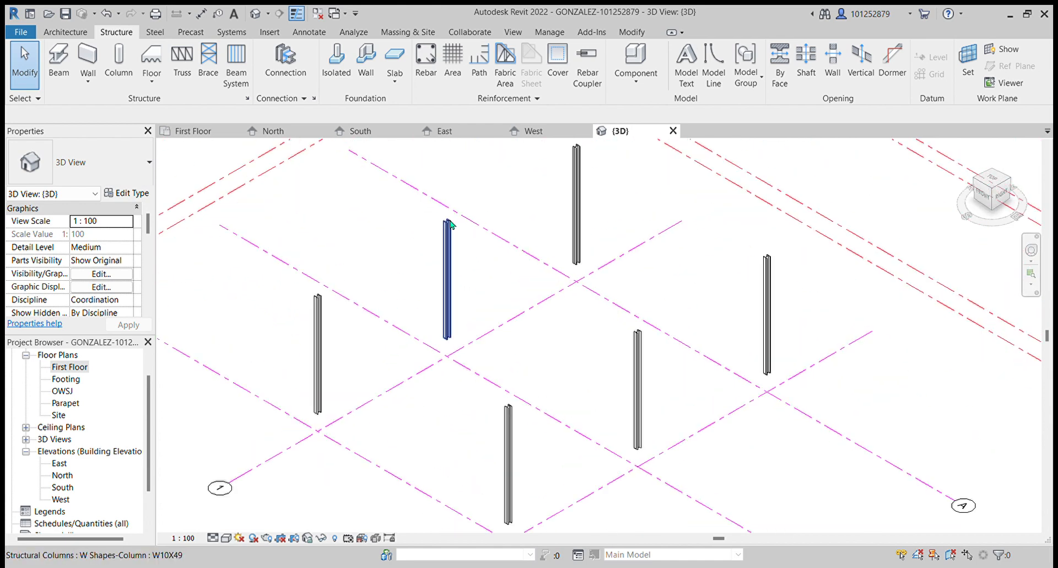
scroll(328, 340, down, 2)
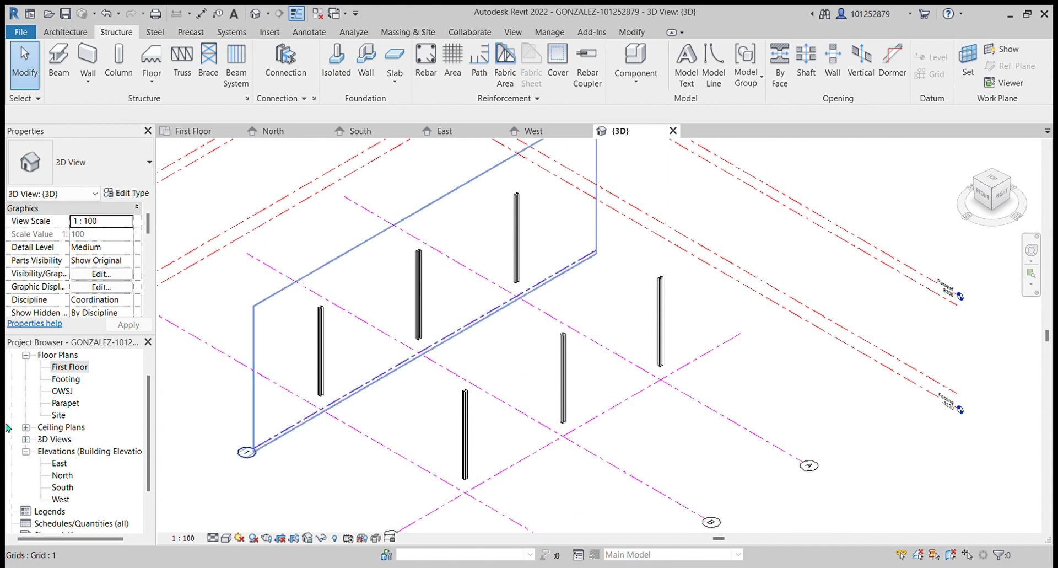
- Start the Beam tool with W12X26 beams, turn on 3D Snapping, and draw a beam between the tops of two corner columns
click(54, 61)
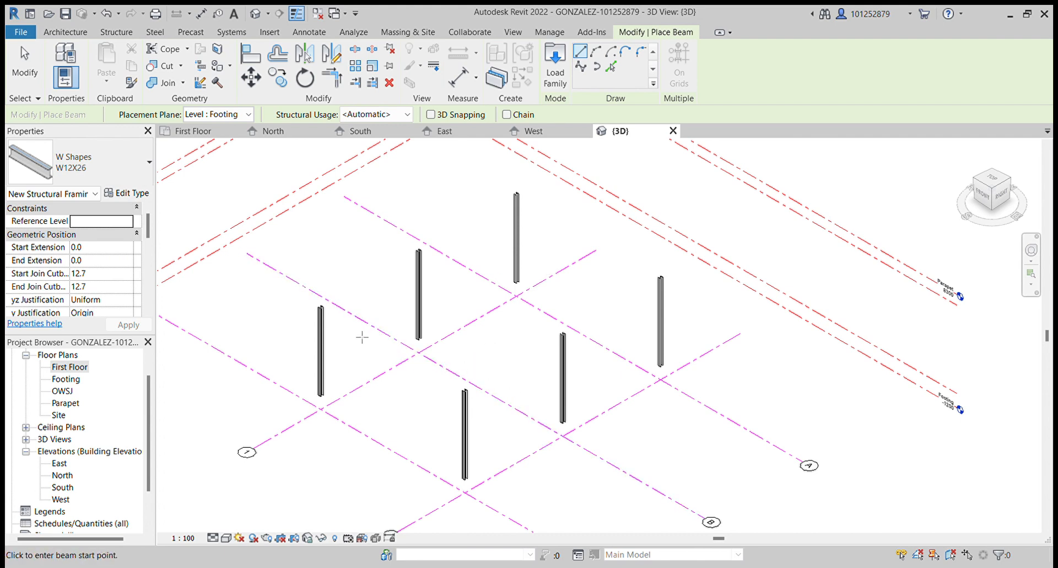
scroll(331, 312, up, 5)
scroll(328, 319, up, 2)
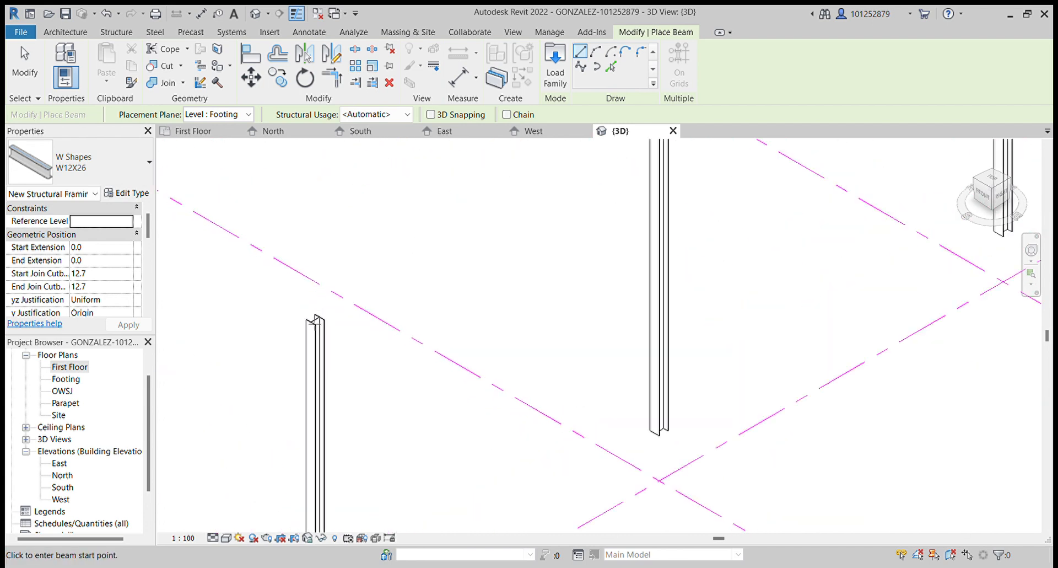
scroll(322, 325, up, 2)
scroll(322, 325, up, 2)
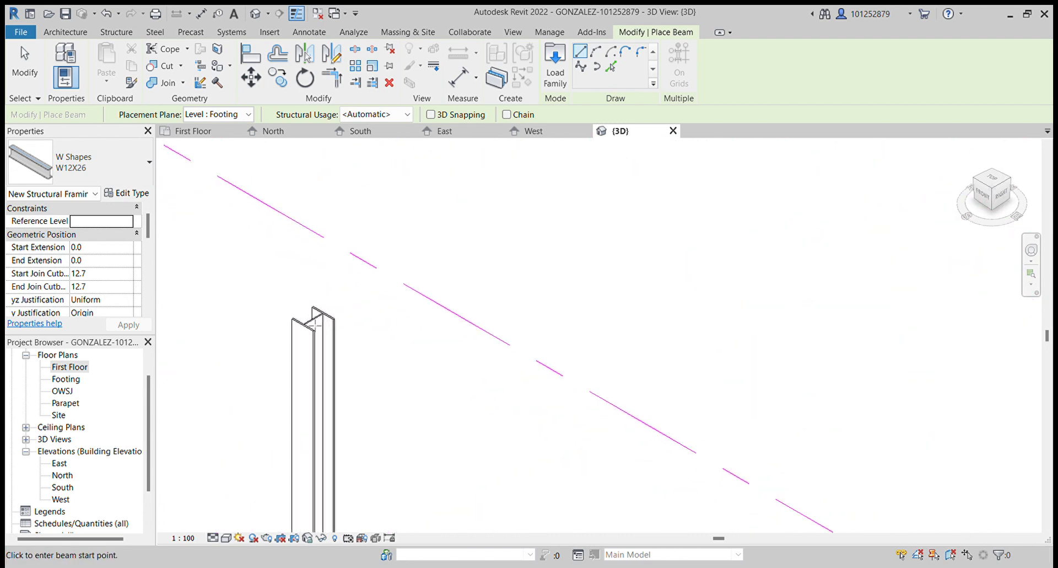
scroll(317, 328, down, 2)
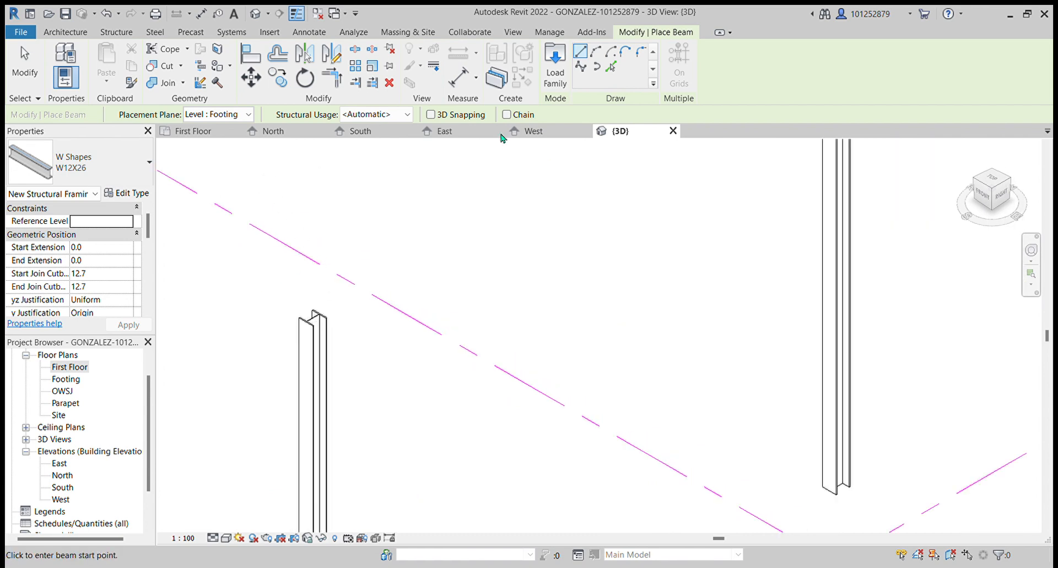
click(431, 114)
click(313, 317)
scroll(303, 301, down, 3)
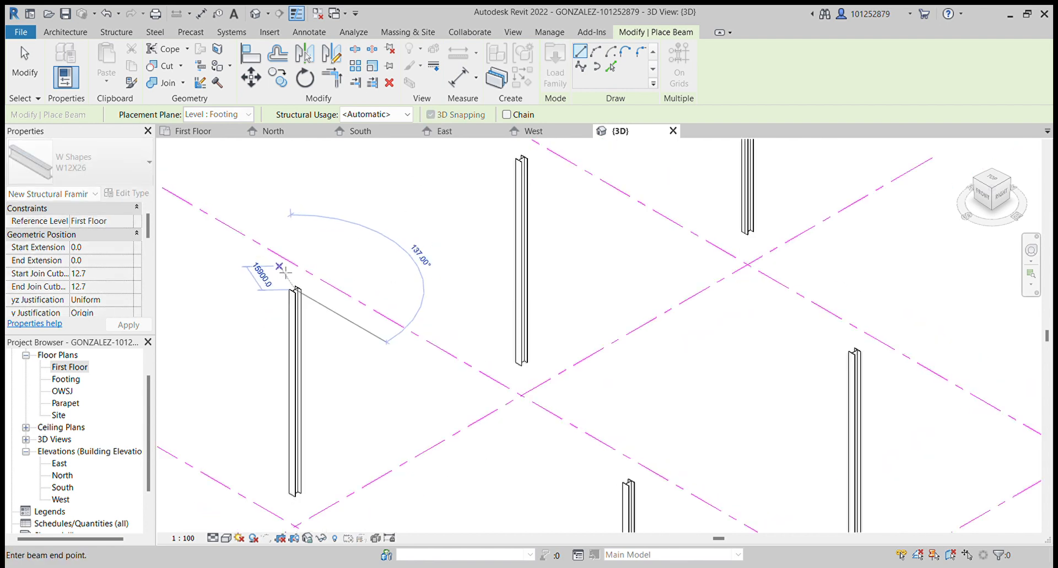
scroll(463, 380, up, 6)
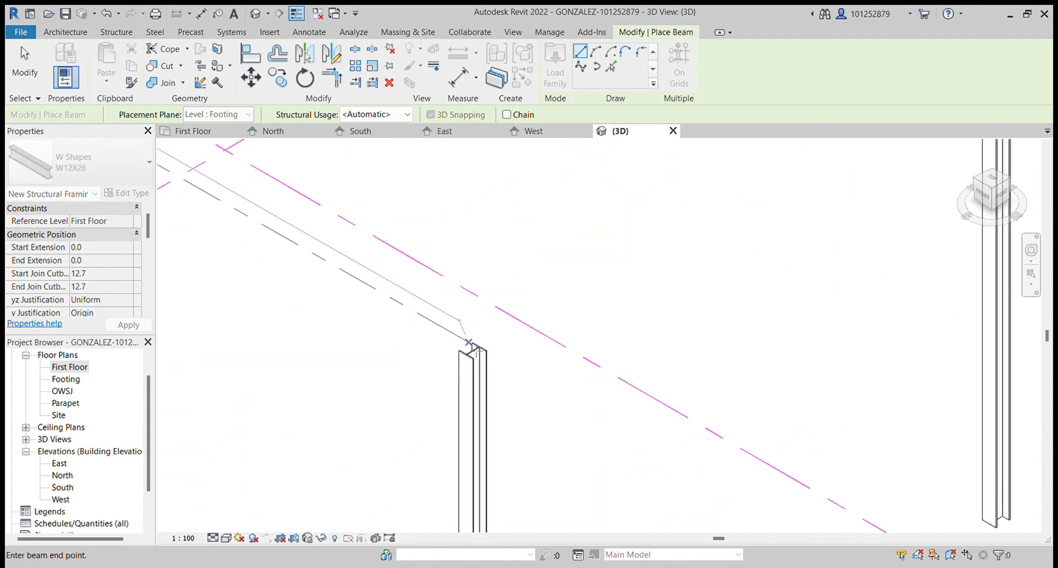
click(477, 354)
- Draw a second beam from that column's top to the next column's top along the grid line
scroll(458, 365, down, 4)
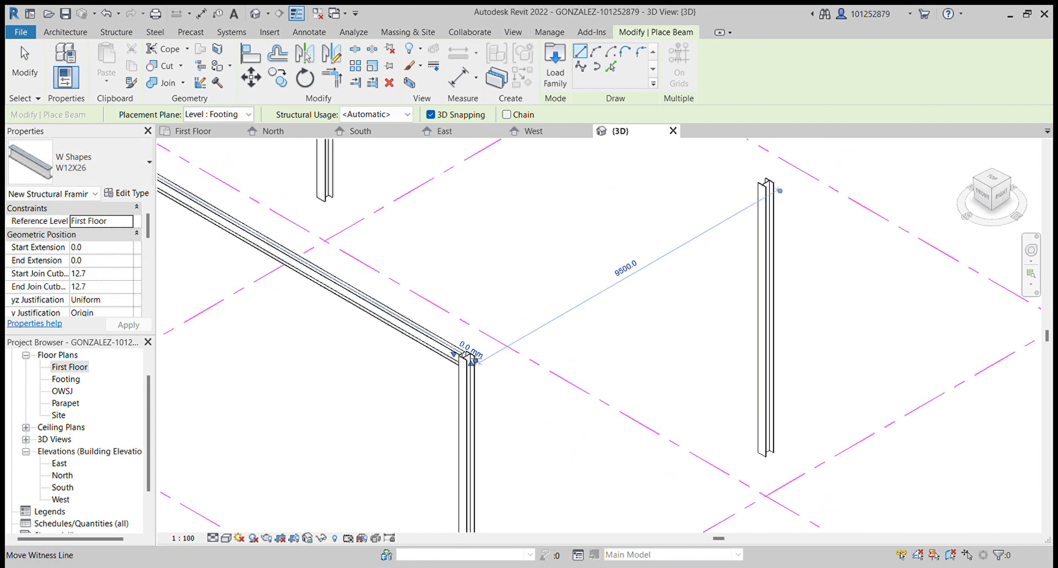
scroll(472, 362, up, 3)
click(469, 353)
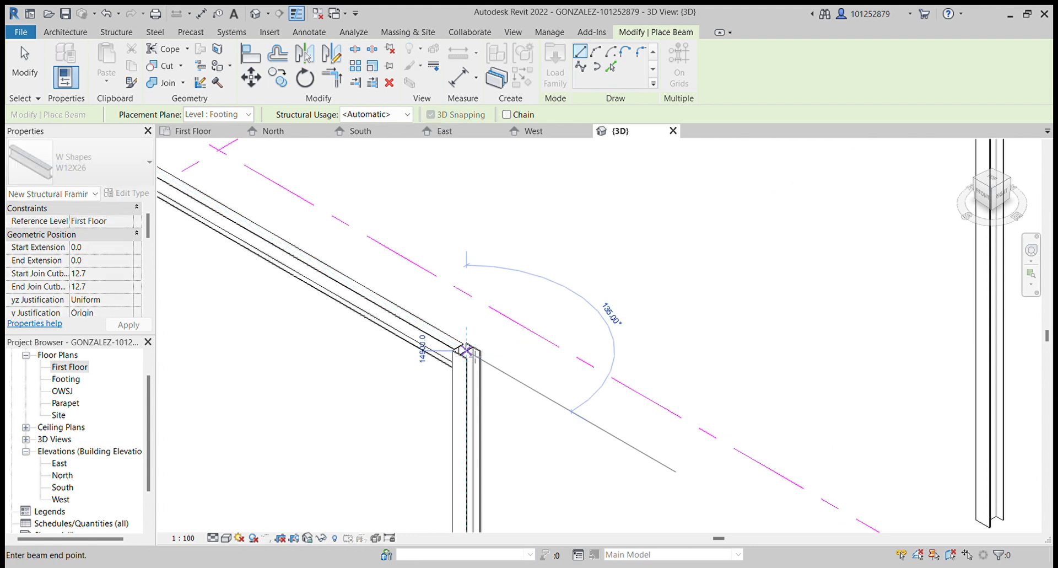
scroll(478, 353, down, 3)
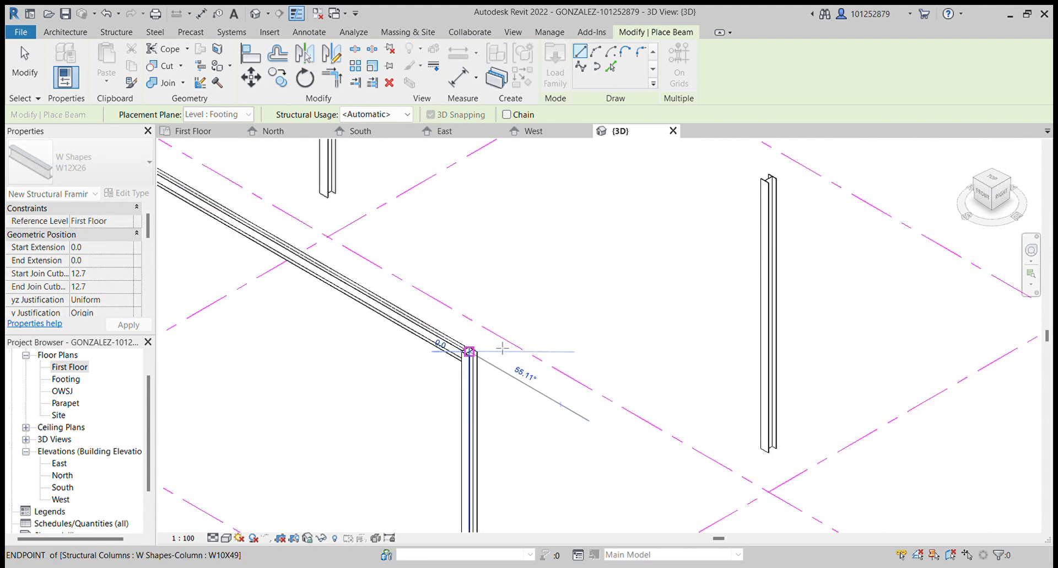
click(768, 182)
- Draw two more perimeter beams connecting the tops of adjacent columns along the grid lines
scroll(309, 436, down, 2)
middle_drag(567, 346, 417, 402)
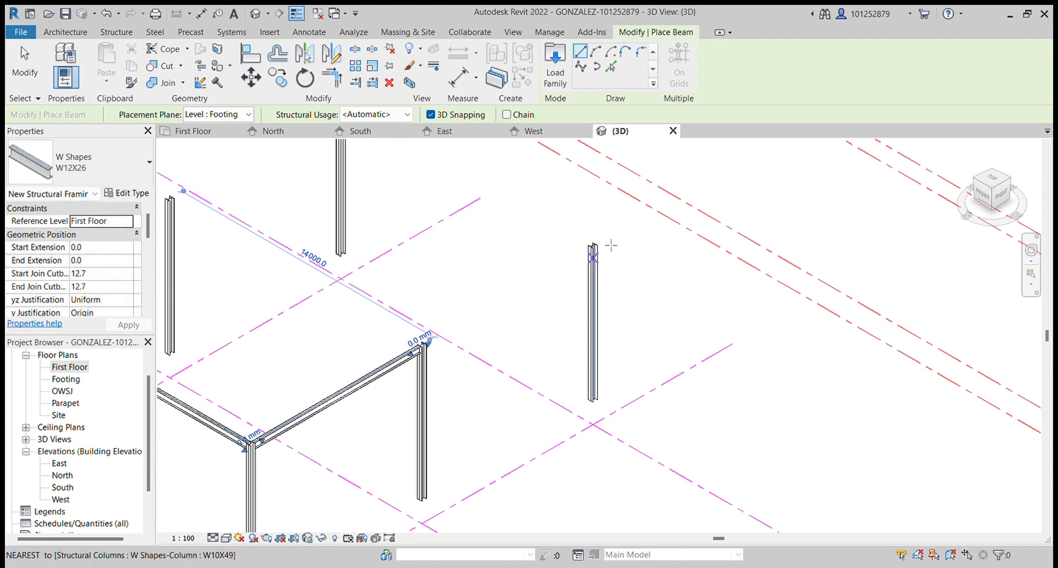
click(593, 245)
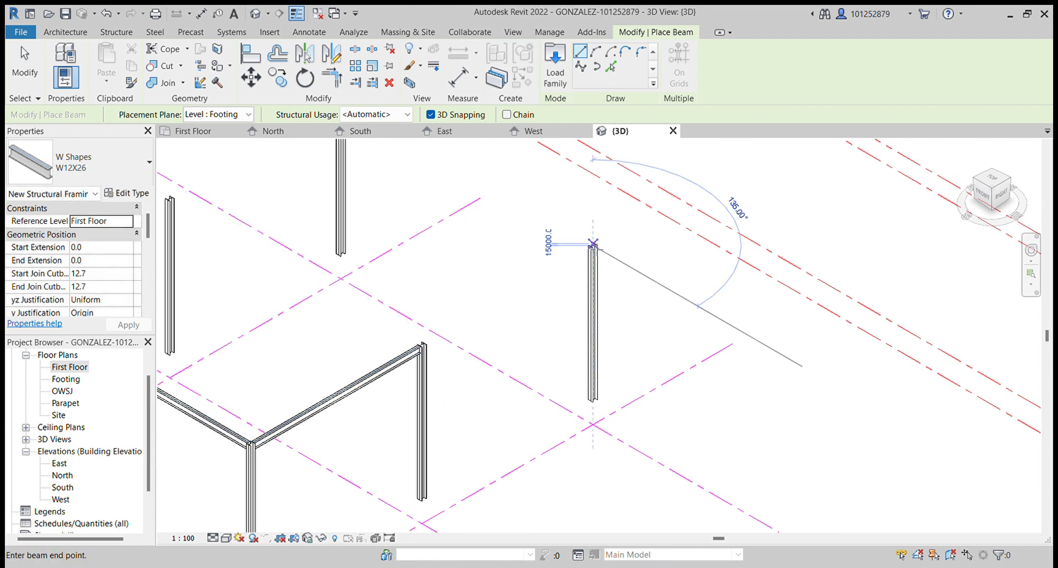
click(422, 346)
scroll(477, 301, down, 2)
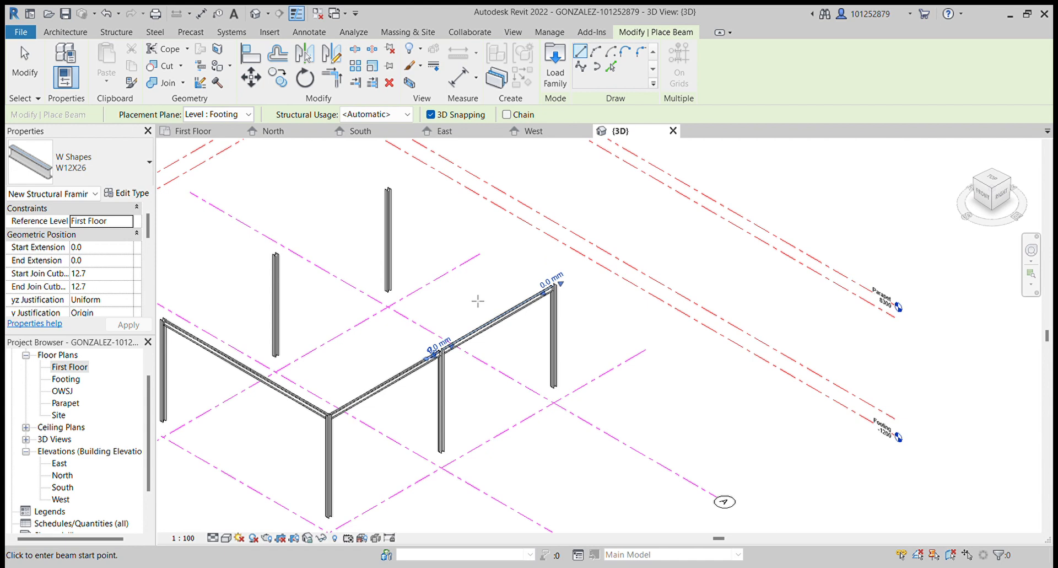
scroll(388, 199, up, 2)
click(395, 186)
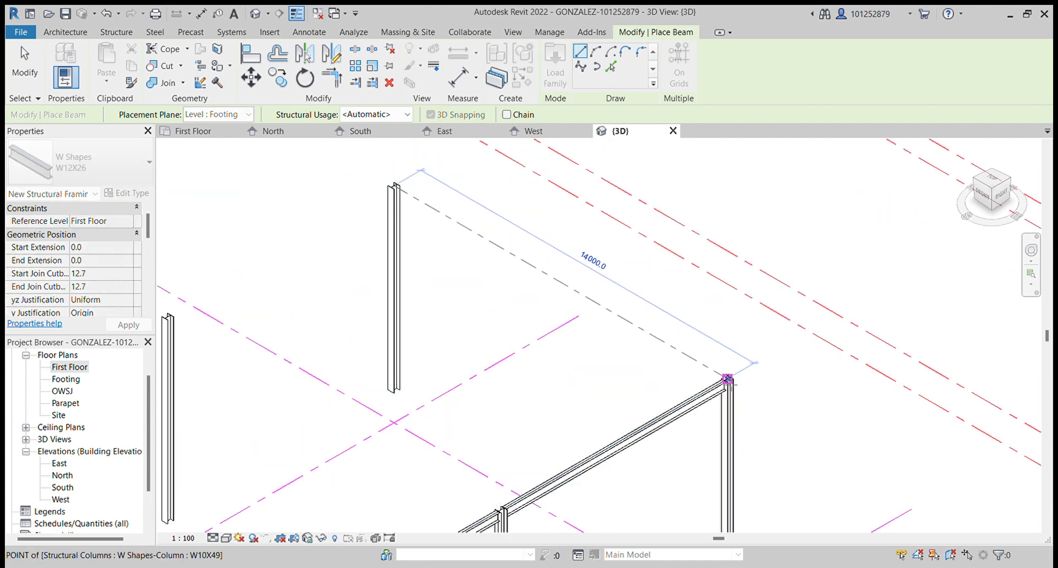
click(727, 379)
- Draw another perimeter beam between the tops of two columns on the far side of the grid
scroll(360, 321, down, 3)
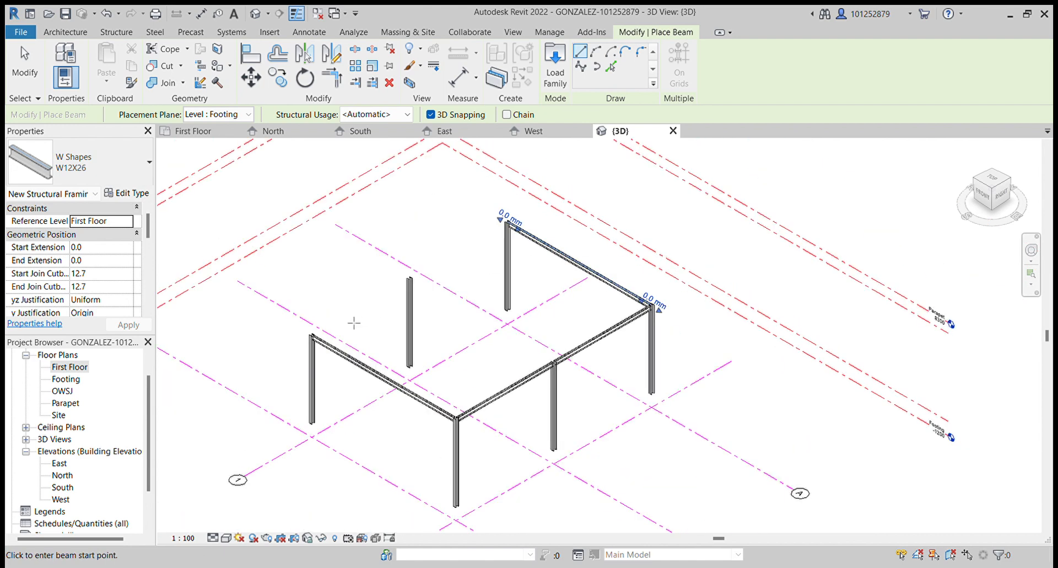
scroll(360, 321, up, 3)
click(289, 337)
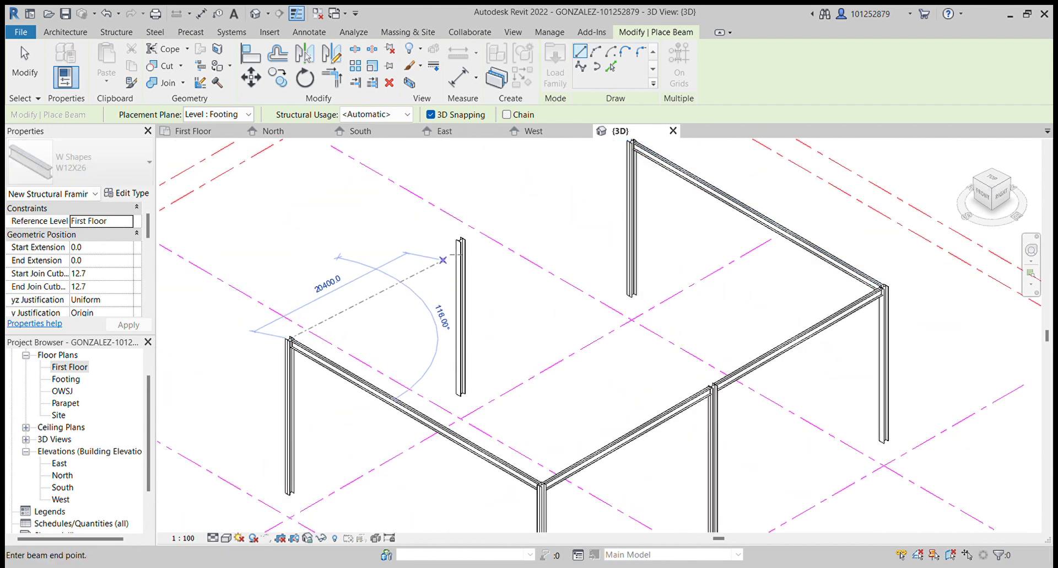
click(462, 242)
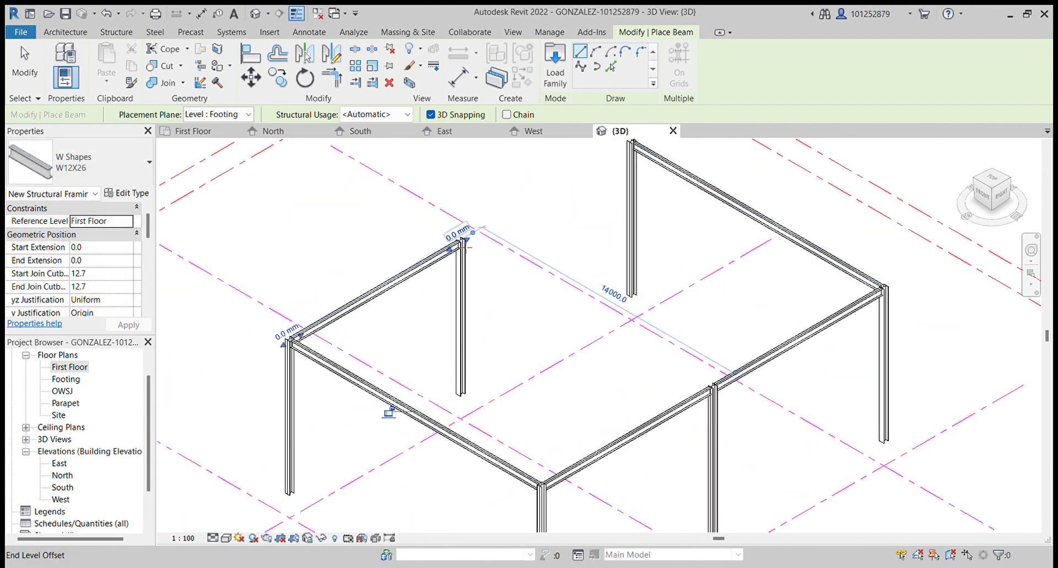
- Close the perimeter with a final beam, then add a beam between the two middle columns along grid line B
scroll(556, 278, down, 1)
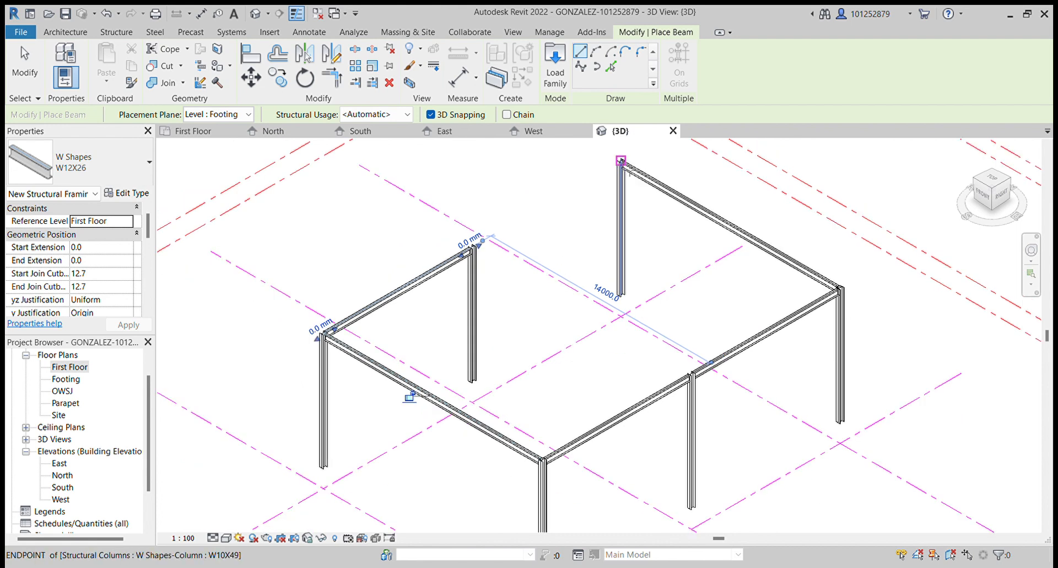
click(620, 160)
click(473, 247)
click(473, 246)
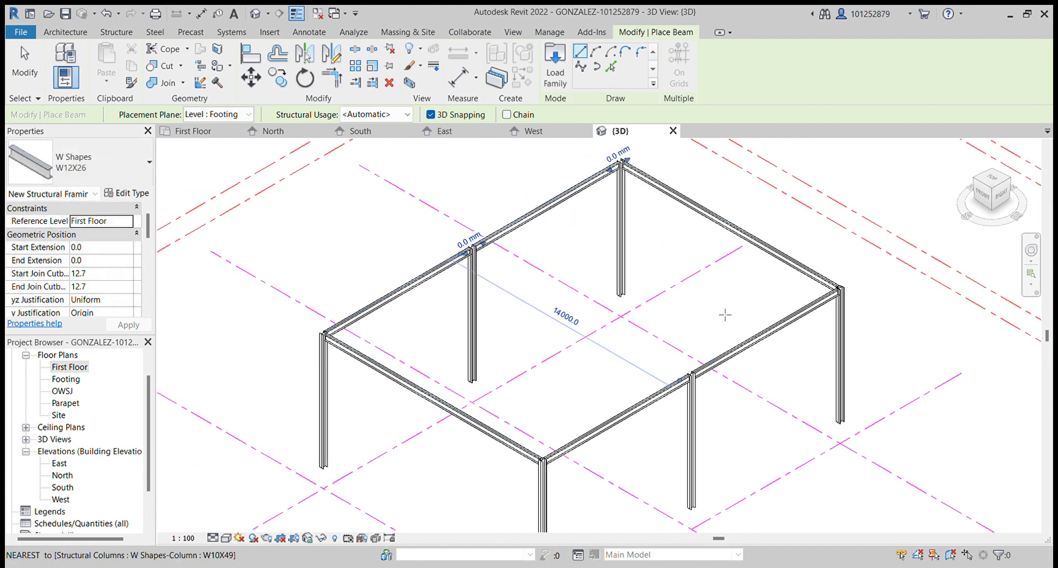
click(691, 375)
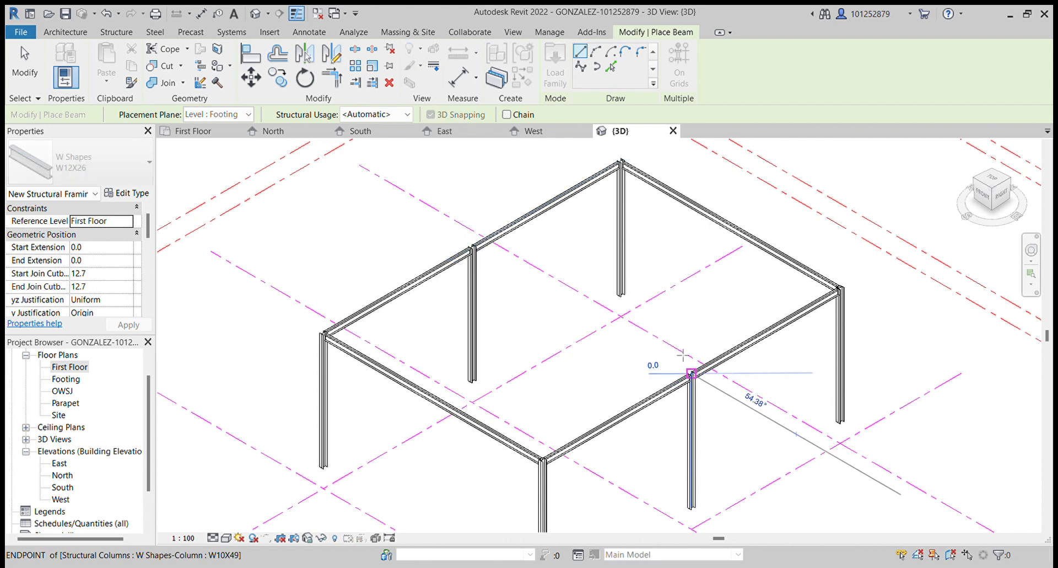
click(473, 246)
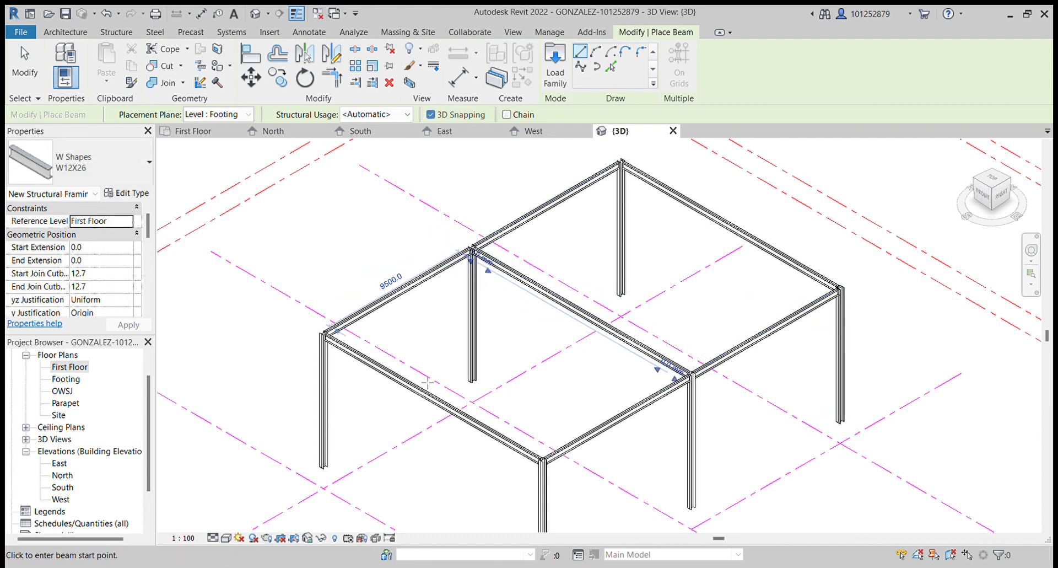
scroll(427, 382, down, 2)
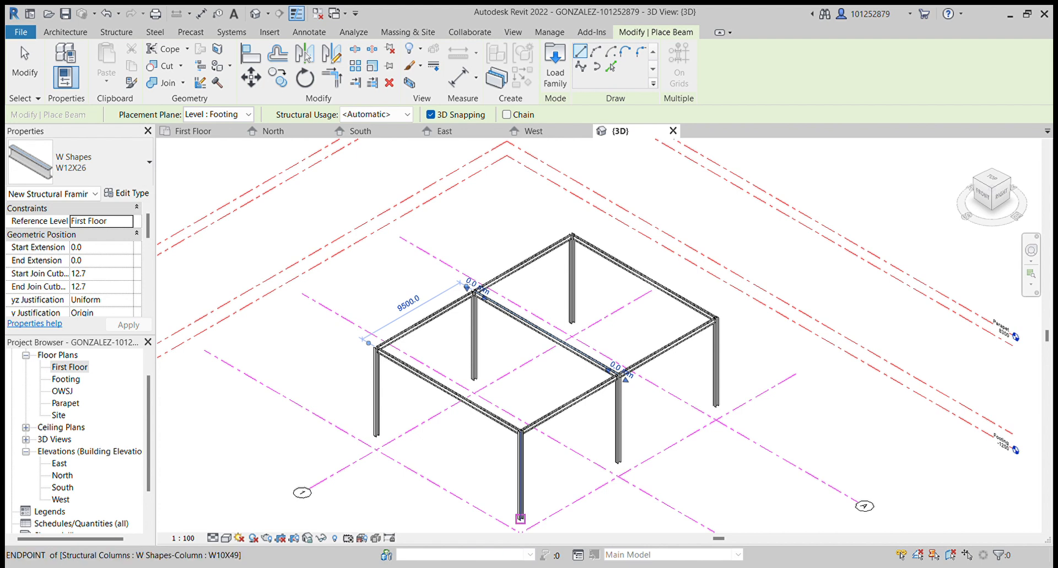
scroll(377, 348, up, 6)
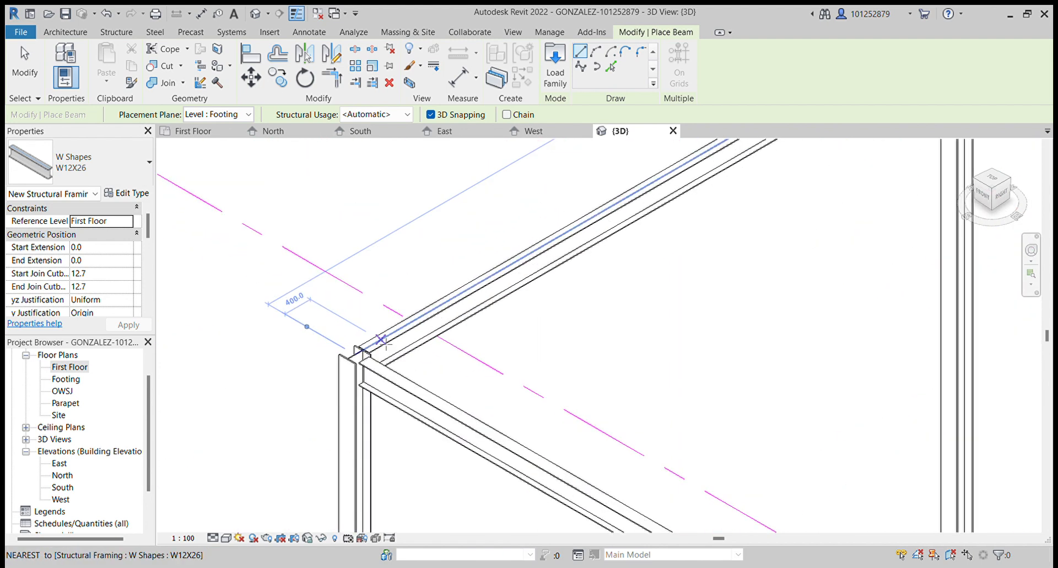
scroll(352, 393, down, 8)
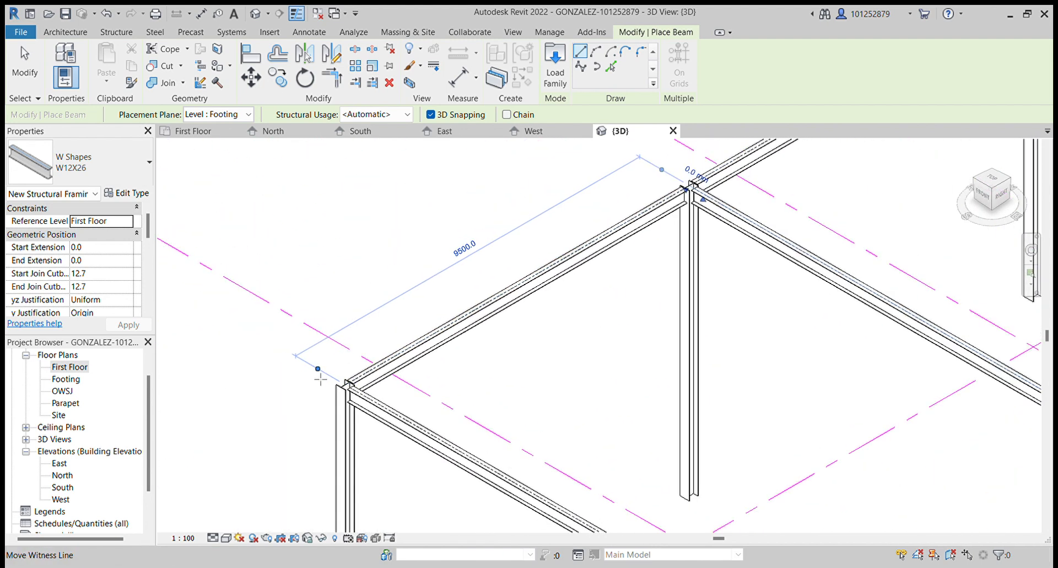
scroll(325, 368, down, 4)
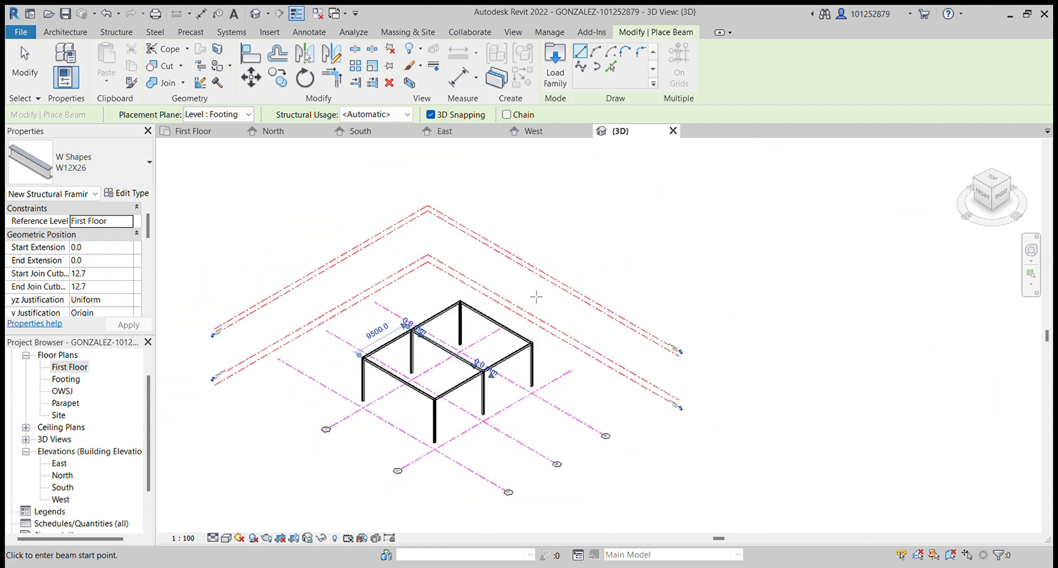
scroll(366, 389, up, 3)
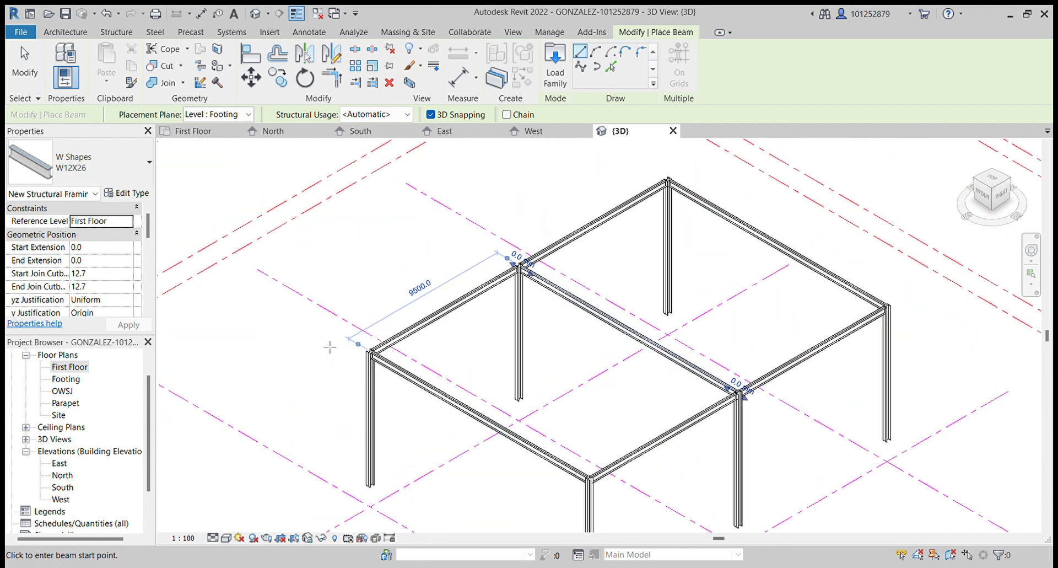
scroll(411, 348, up, 2)
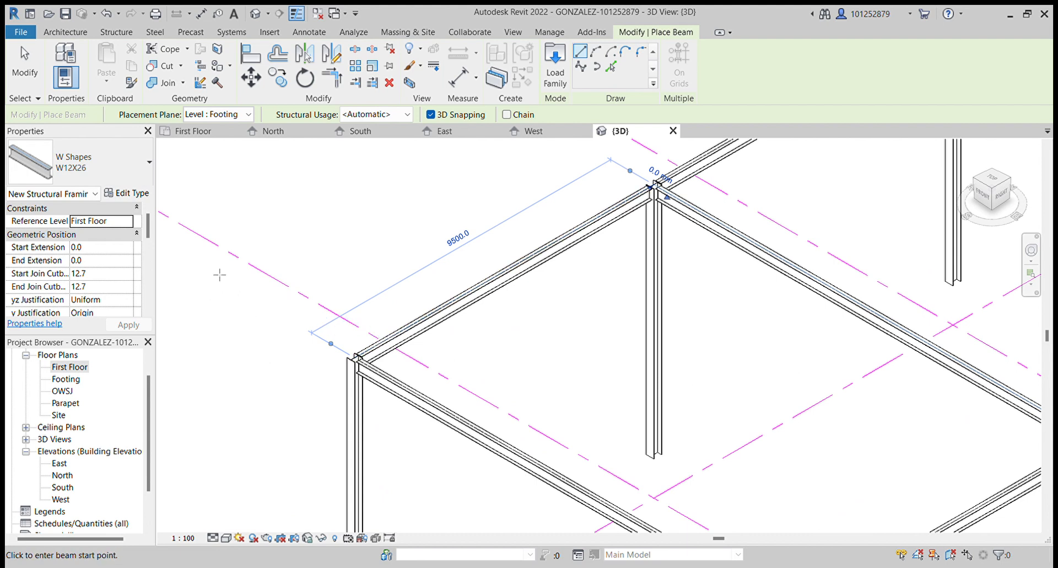
scroll(221, 273, down, 2)
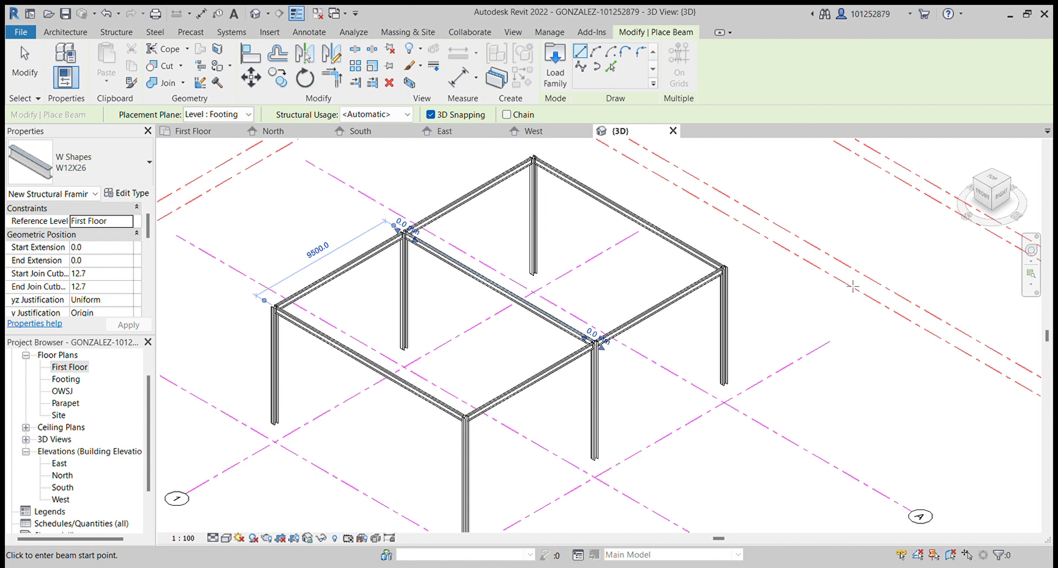
click(853, 286)
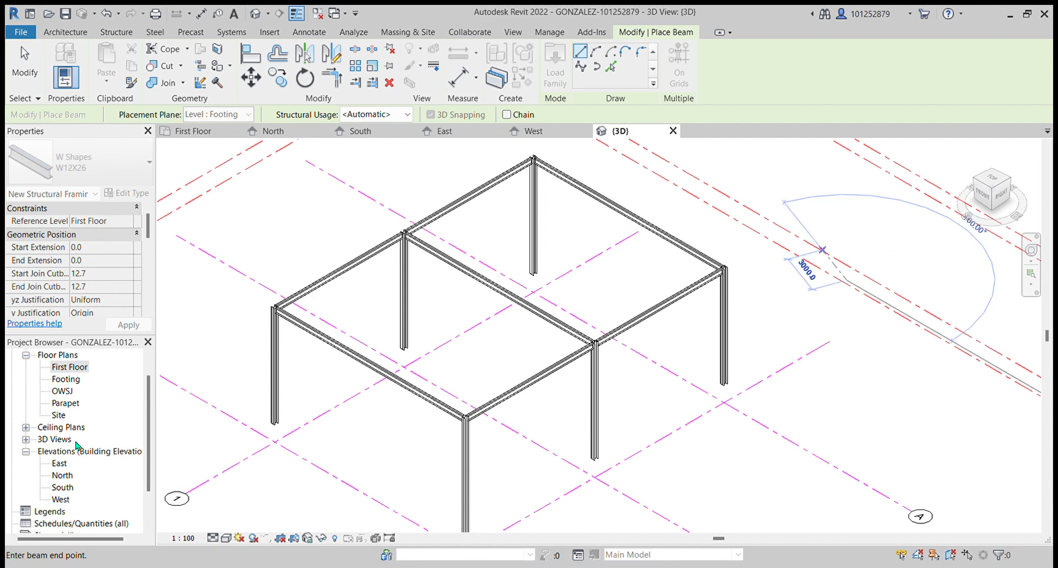
click(67, 382)
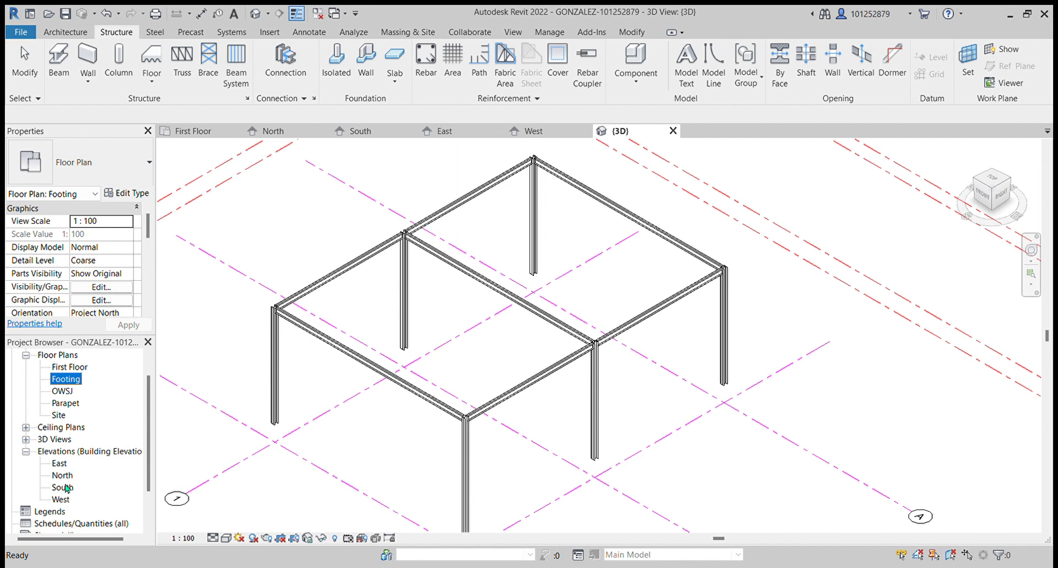
- Review the frame in the North and South elevations and the First Floor plan, then reopen the 3D view
double_click(63, 475)
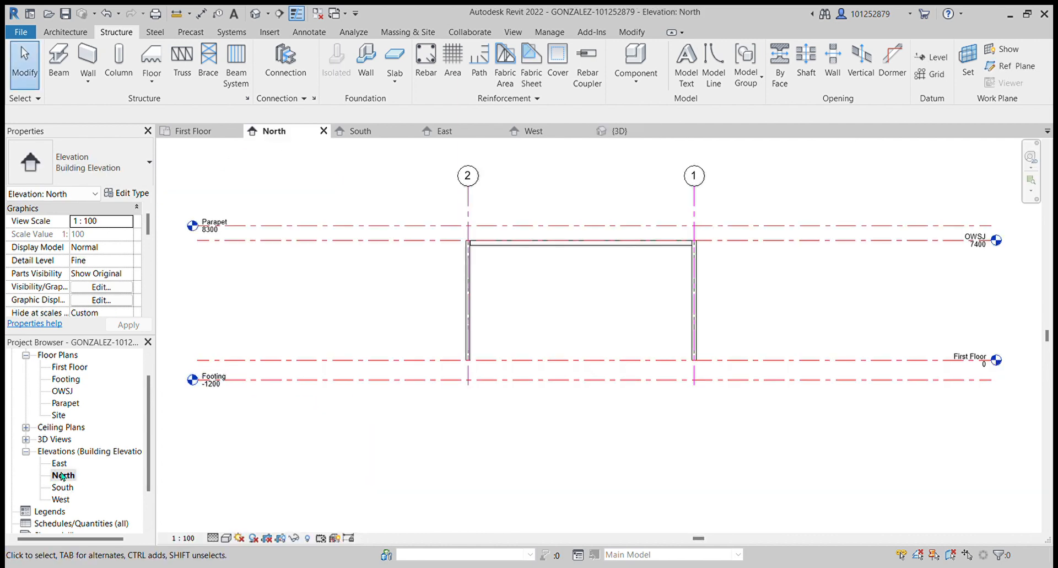
click(62, 488)
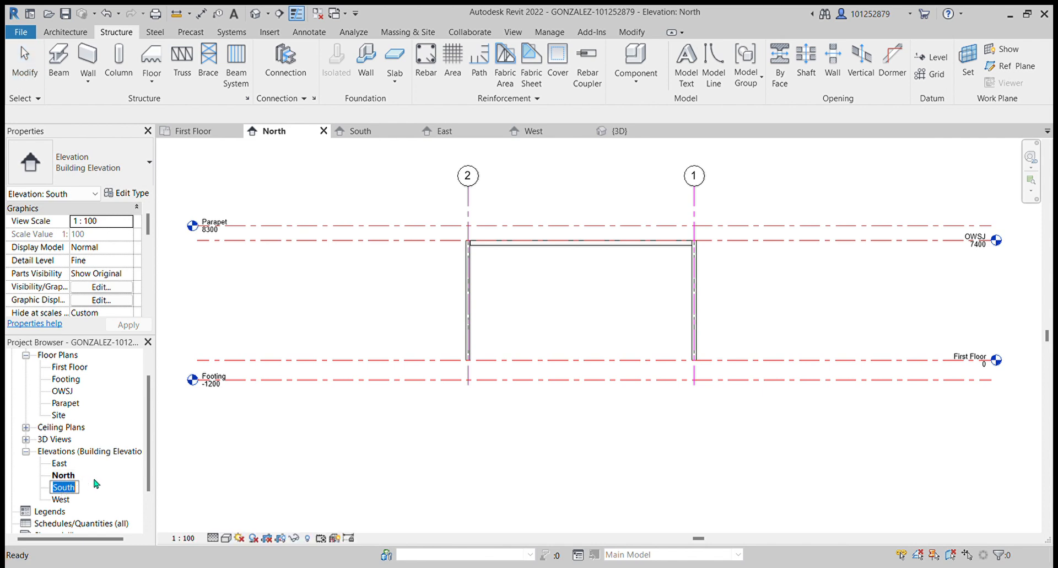
double_click(63, 488)
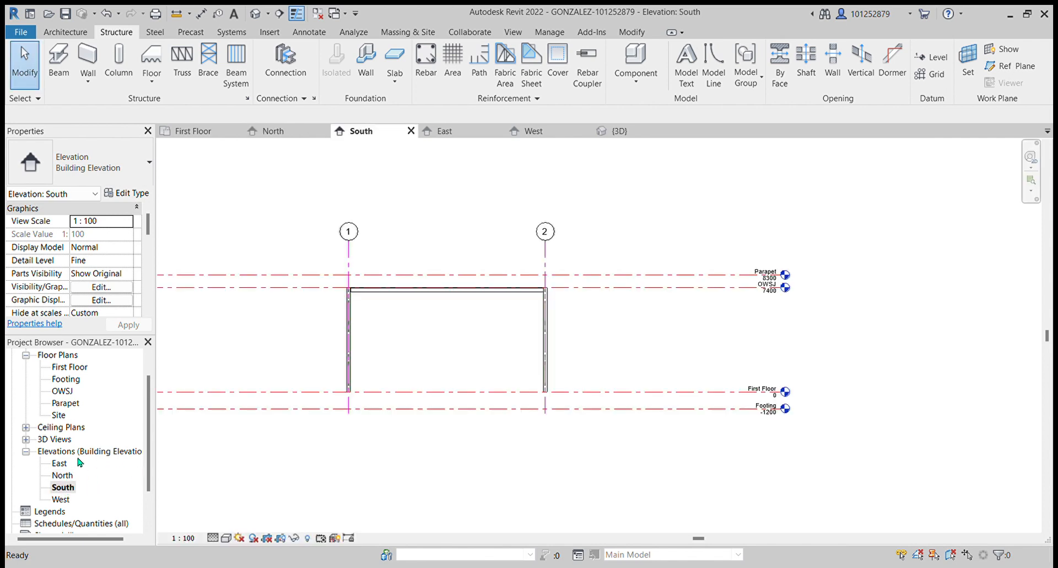
double_click(72, 367)
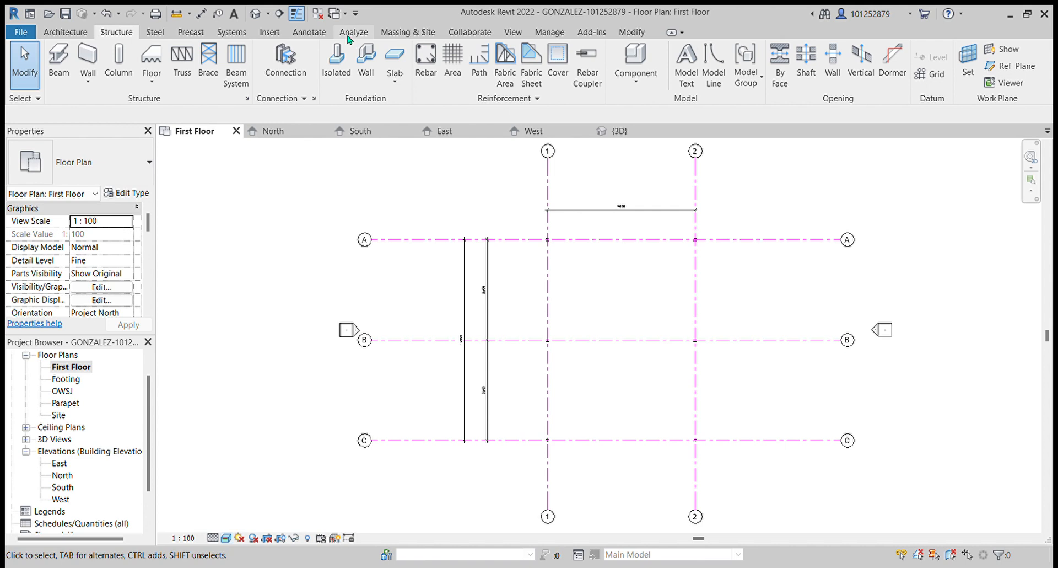
click(53, 439)
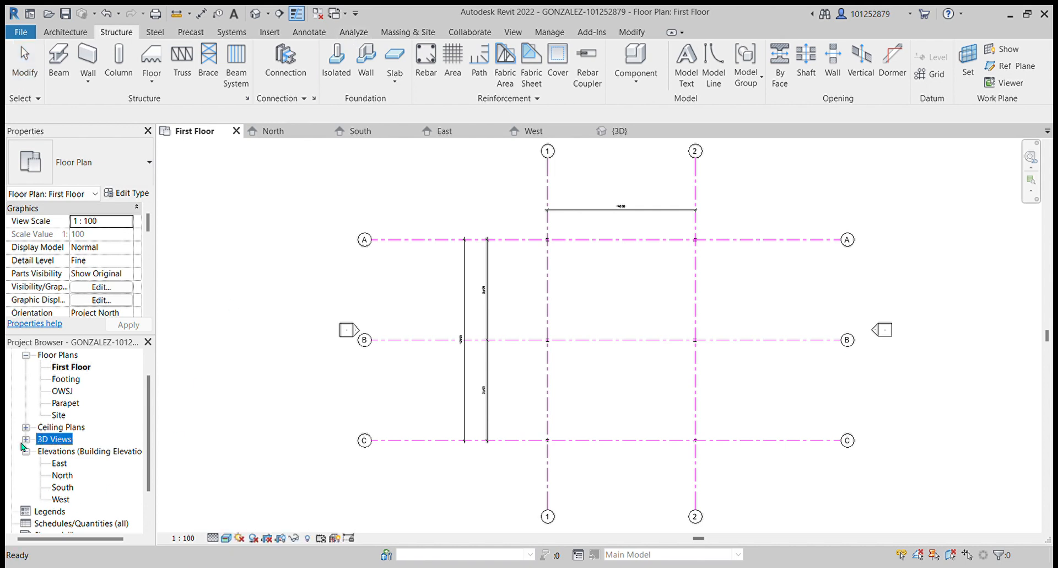
click(25, 439)
double_click(58, 452)
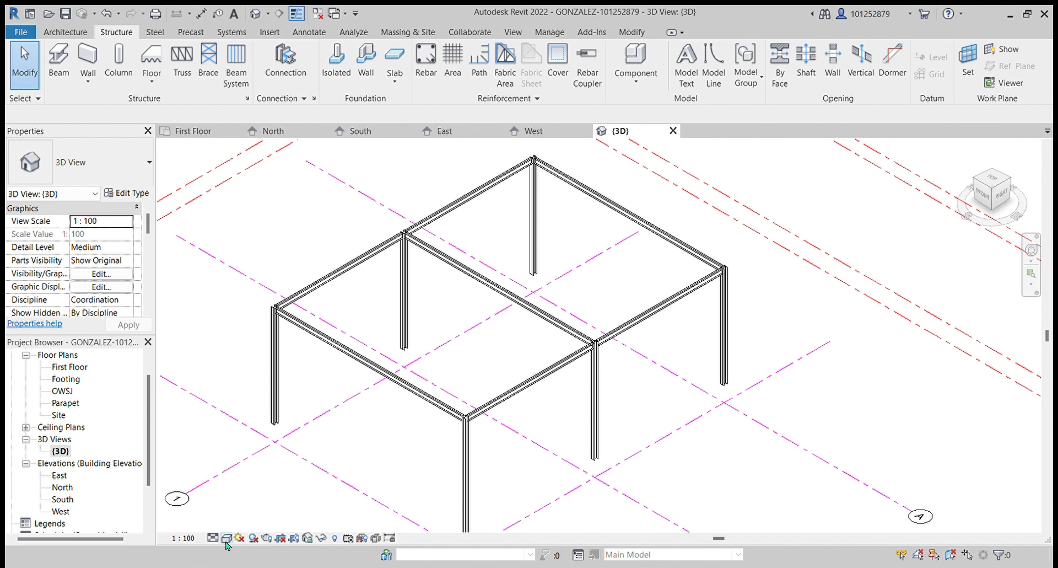
- Examine the finished column and beam frame in the 3D view, checking the First Floor plan in between
click(269, 522)
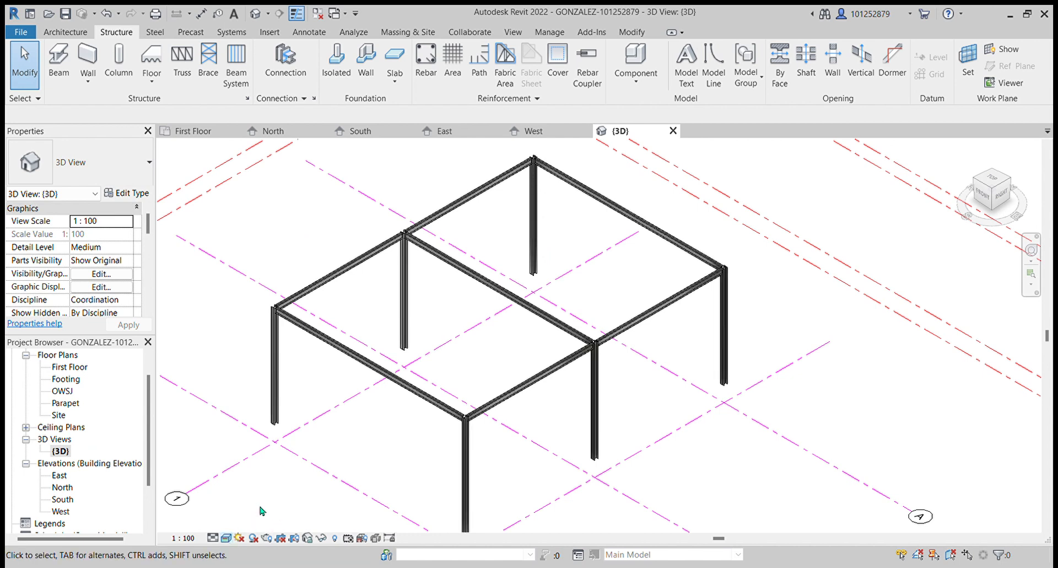
mouse_move(656, 422)
middle_down()
mouse_move(624, 354)
mouse_move(668, 397)
mouse_move(756, 438)
middle_up()
scroll(539, 396, up, 1)
scroll(539, 397, up, 2)
scroll(601, 431, down, 2)
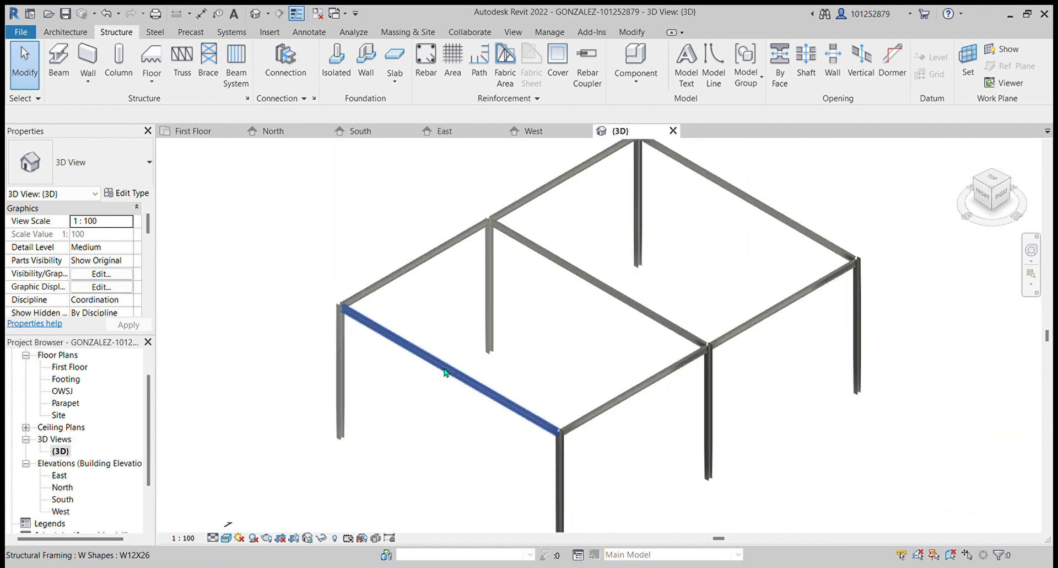
double_click(79, 368)
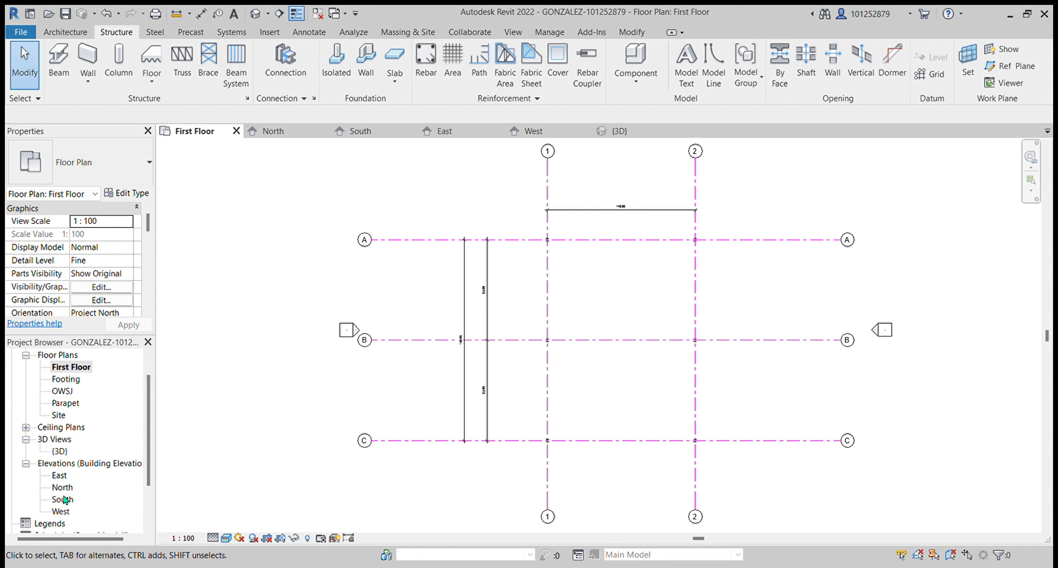
double_click(69, 452)
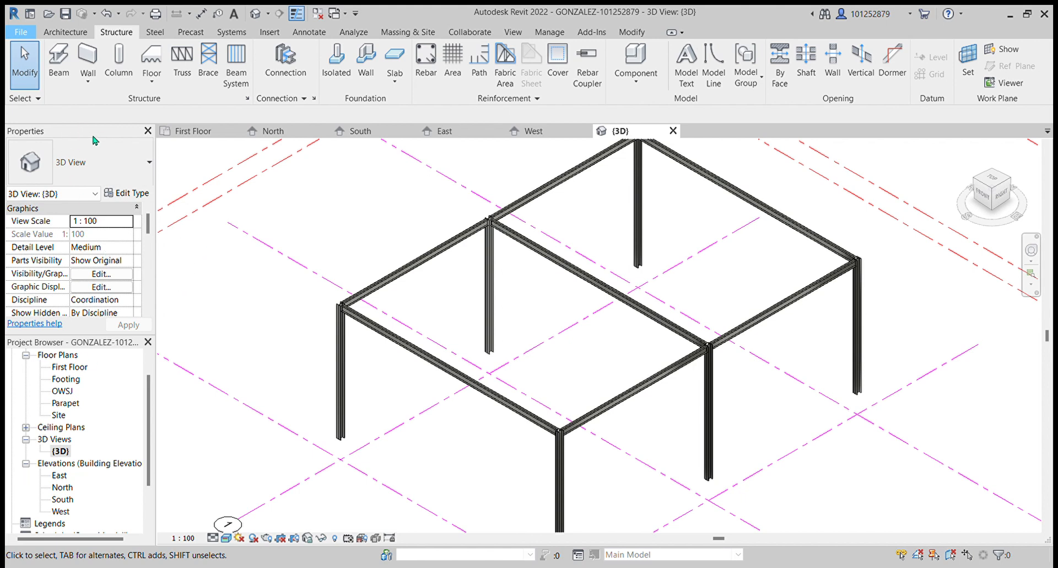
- Open and close the 3D view's Visibility/Graphics settings to check what is displayed
key(v)
key(g)
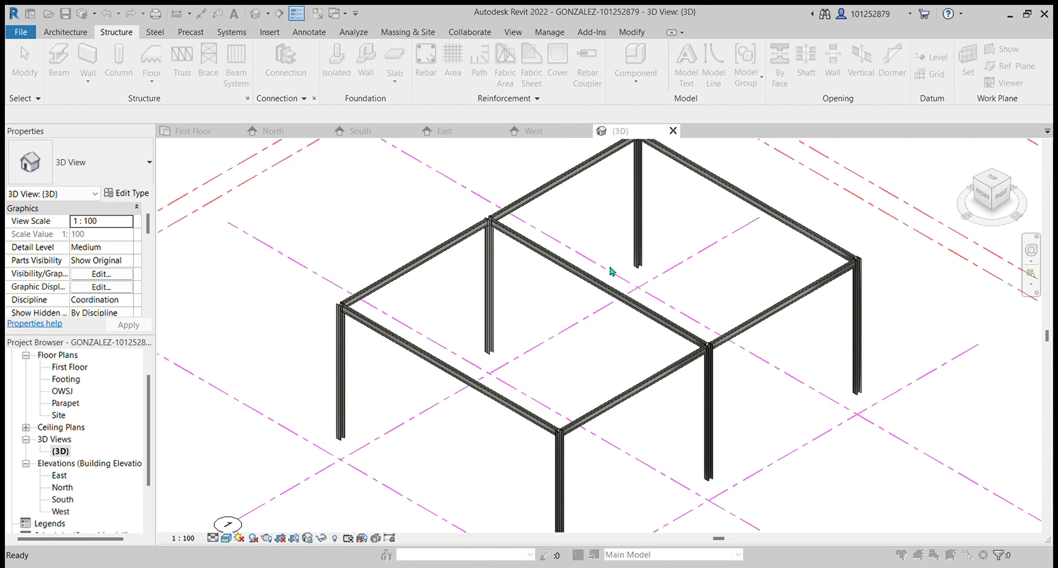
click(765, 136)
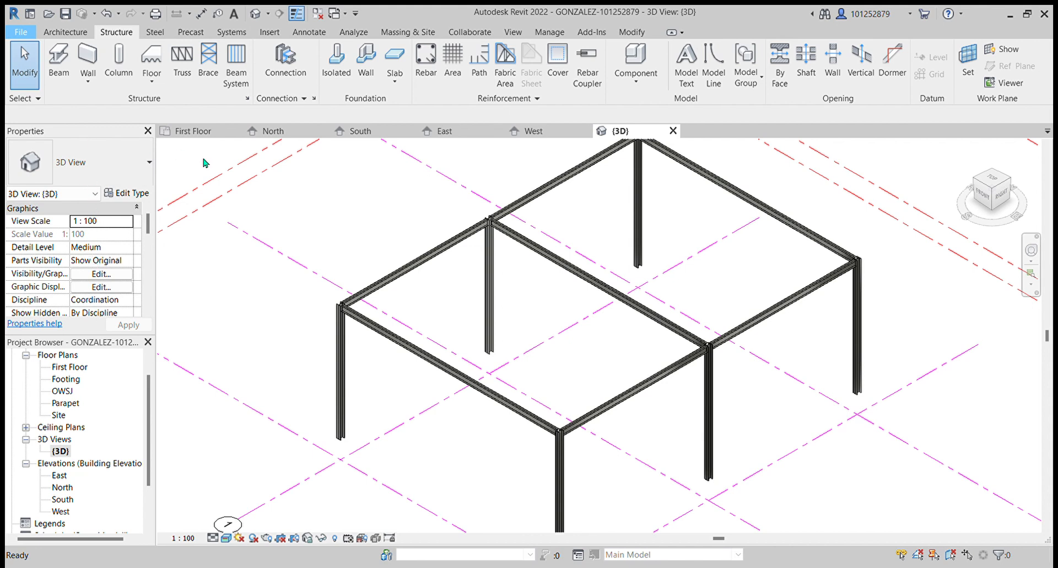
key(v)
key(v)
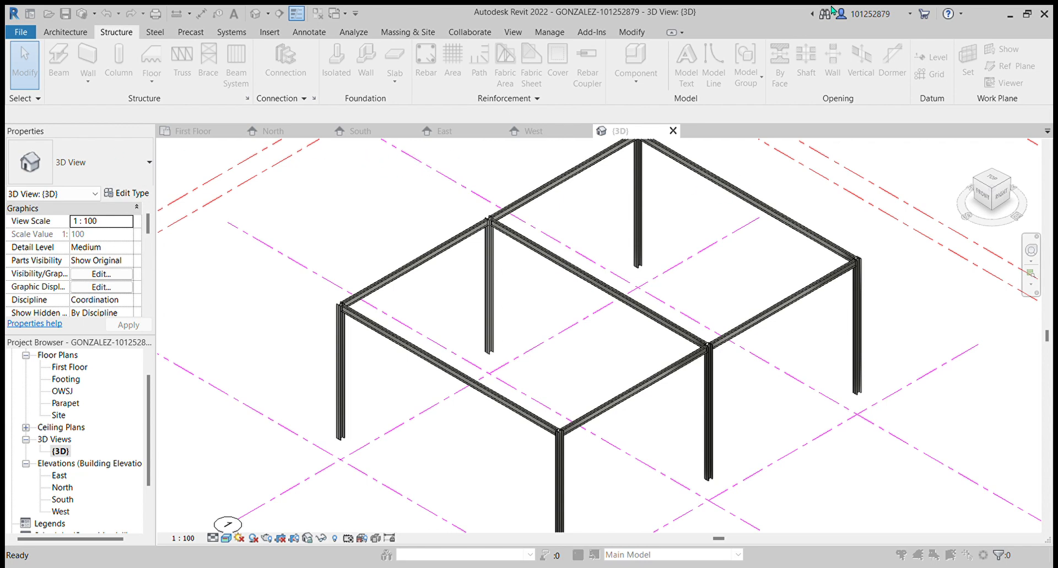
click(755, 124)
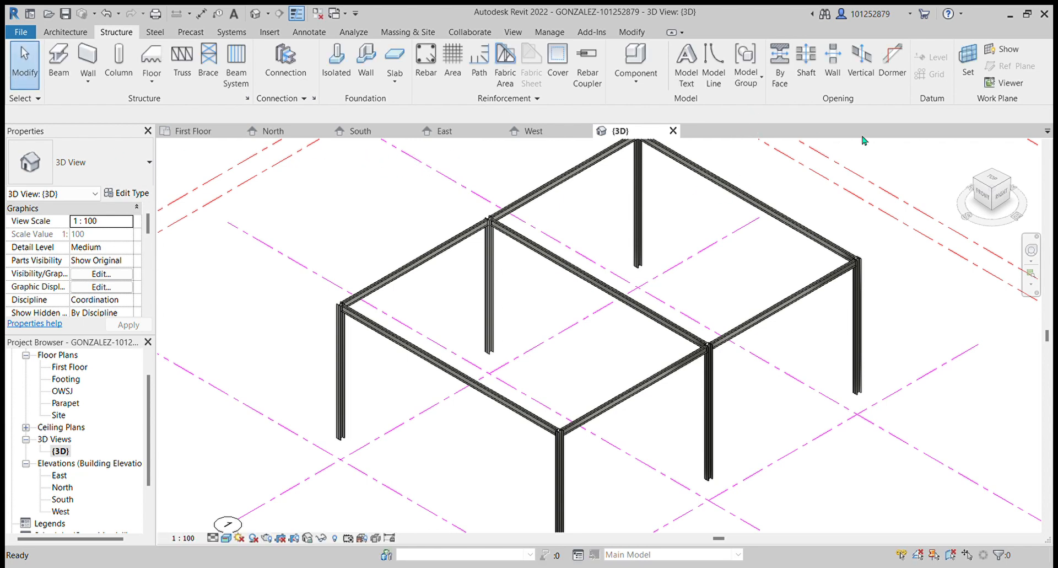
- Load a BG Joist Girder family from the Autodesk family library into the project
scroll(553, 364, down, 2)
middle_drag(552, 363, 458, 405)
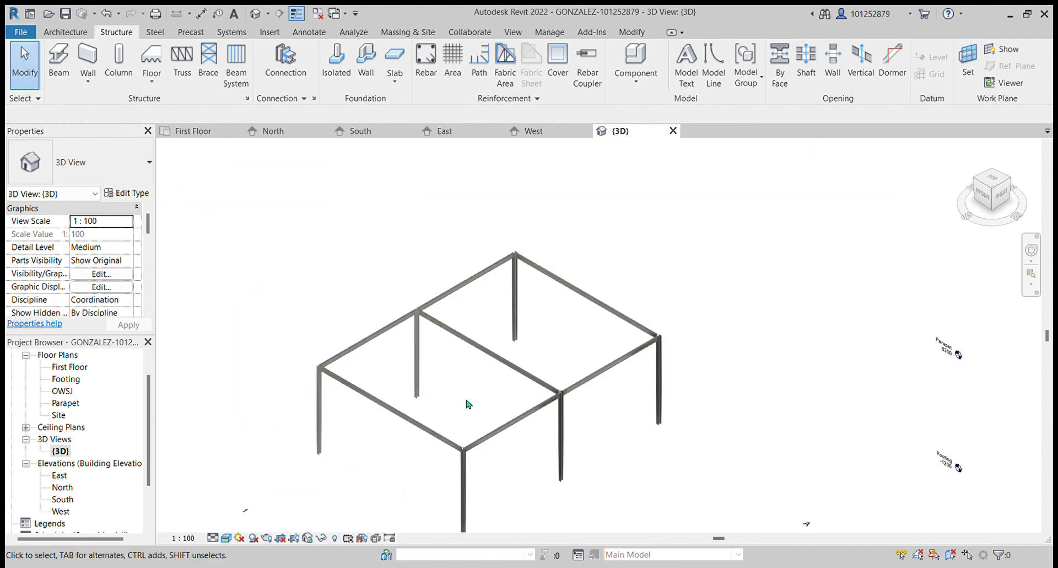
scroll(646, 210, down, 1)
scroll(516, 338, up, 2)
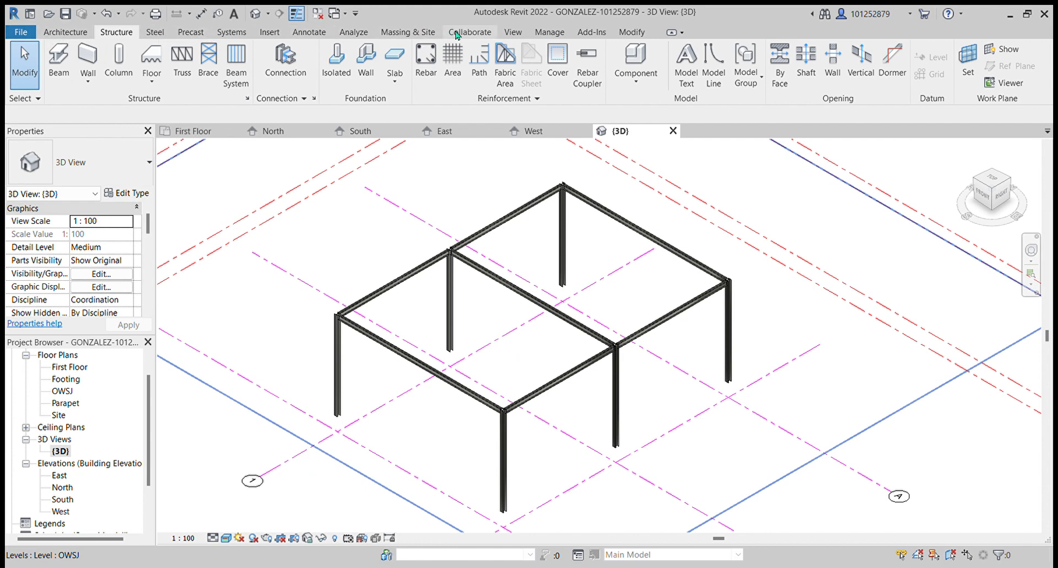
click(273, 33)
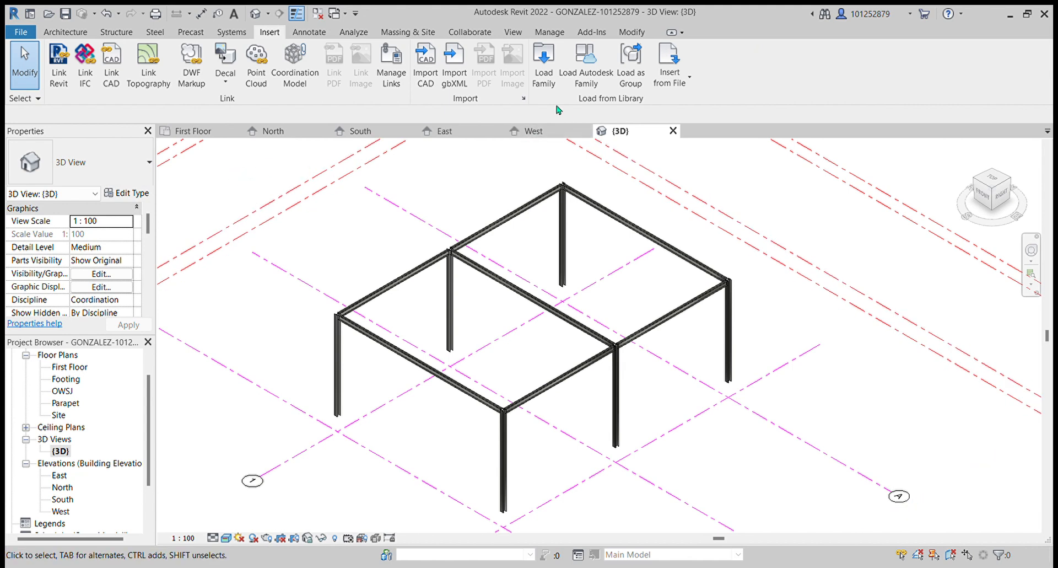
click(585, 71)
scroll(512, 366, down, 2)
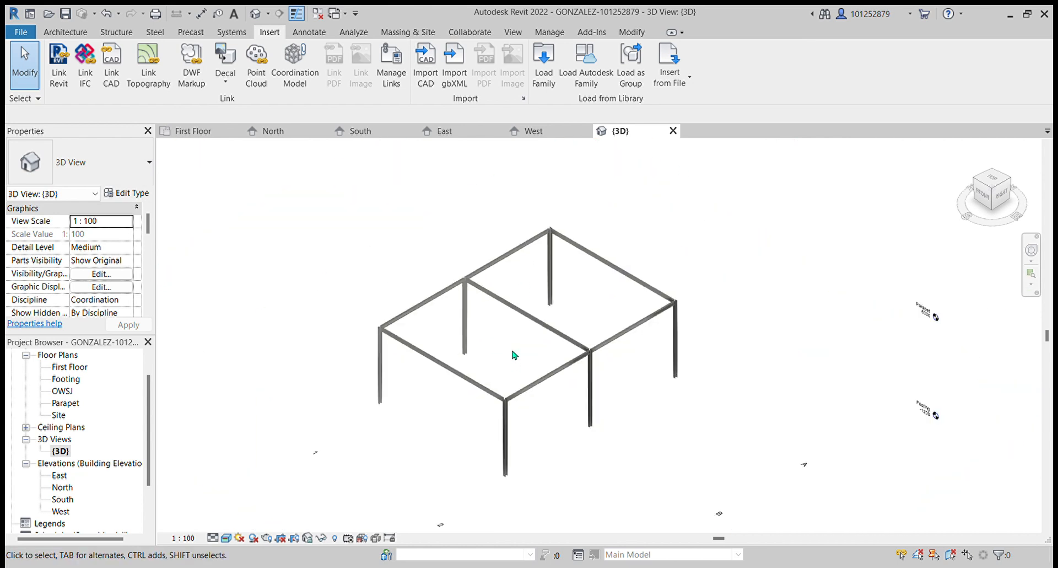
scroll(553, 232, up, 3)
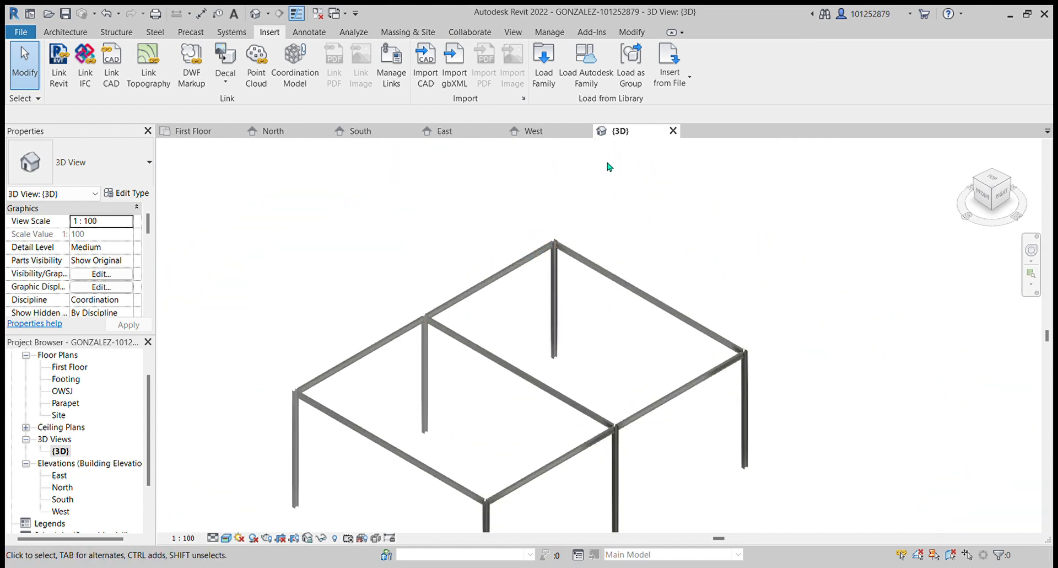
scroll(600, 174, down, 1)
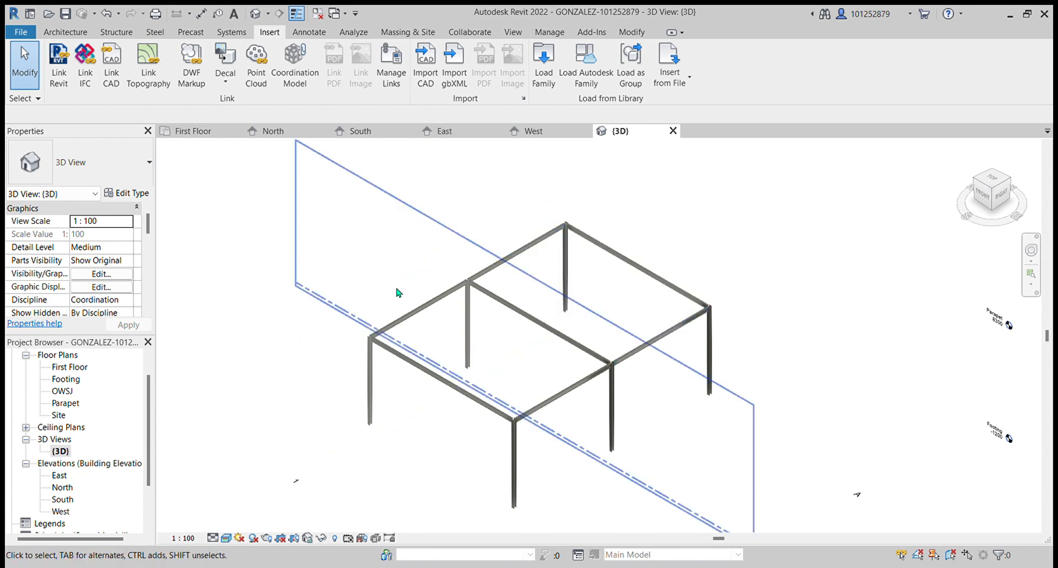
scroll(499, 275, up, 2)
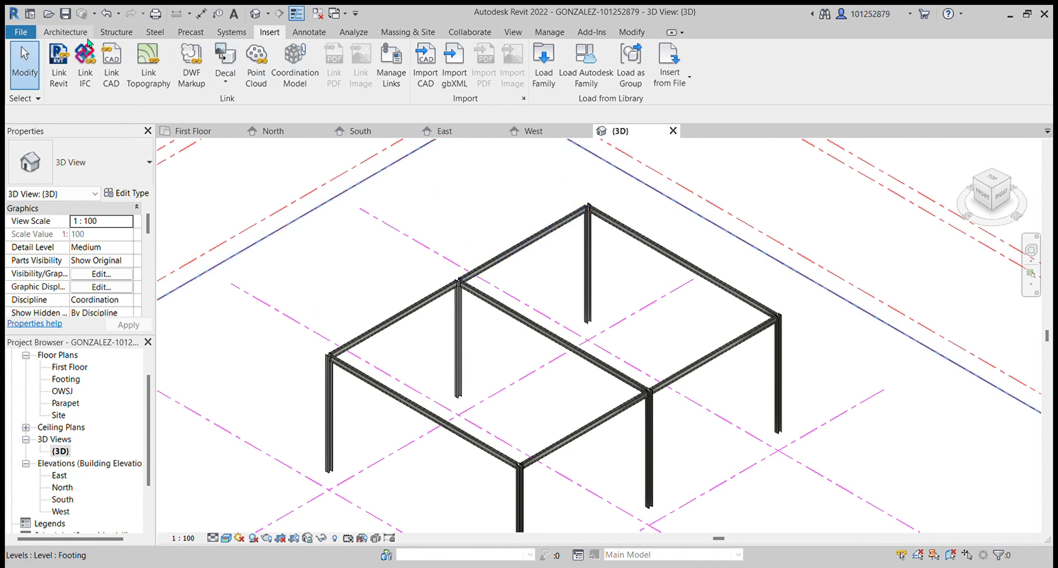
click(69, 32)
click(132, 36)
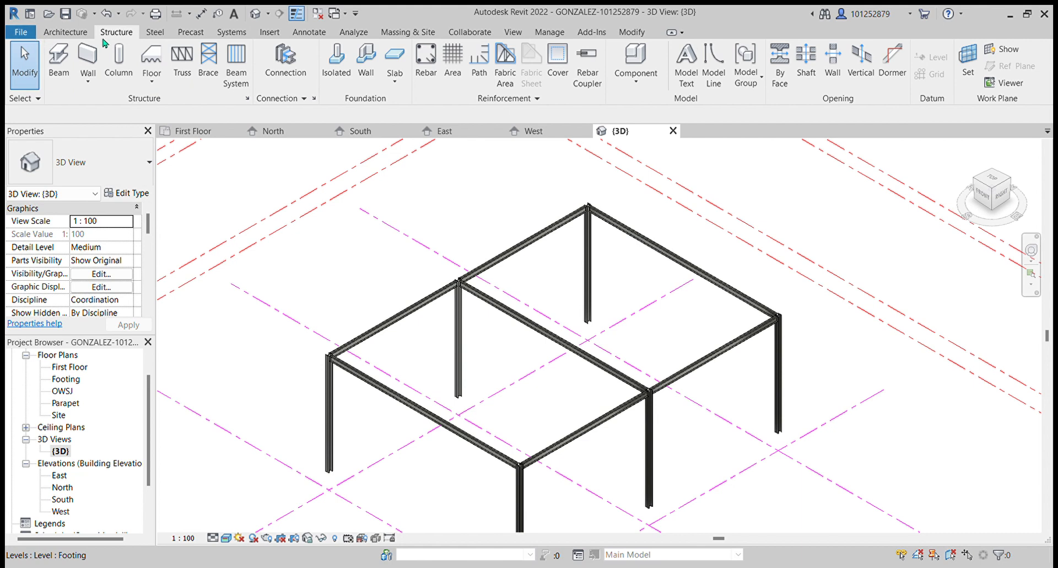
click(62, 69)
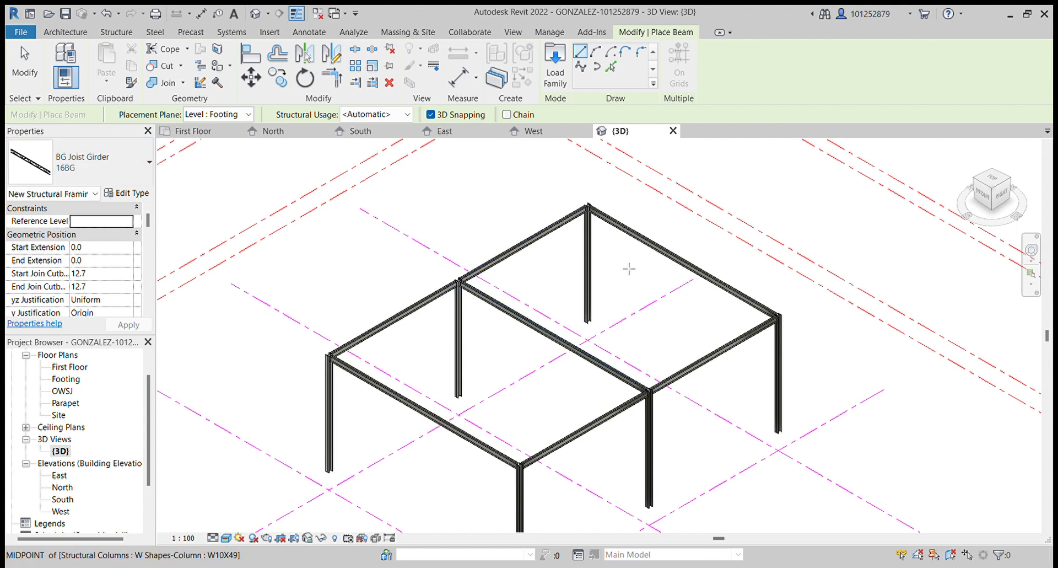
- Review the OWSJ and First Floor plans, then return to the 3D view
double_click(66, 392)
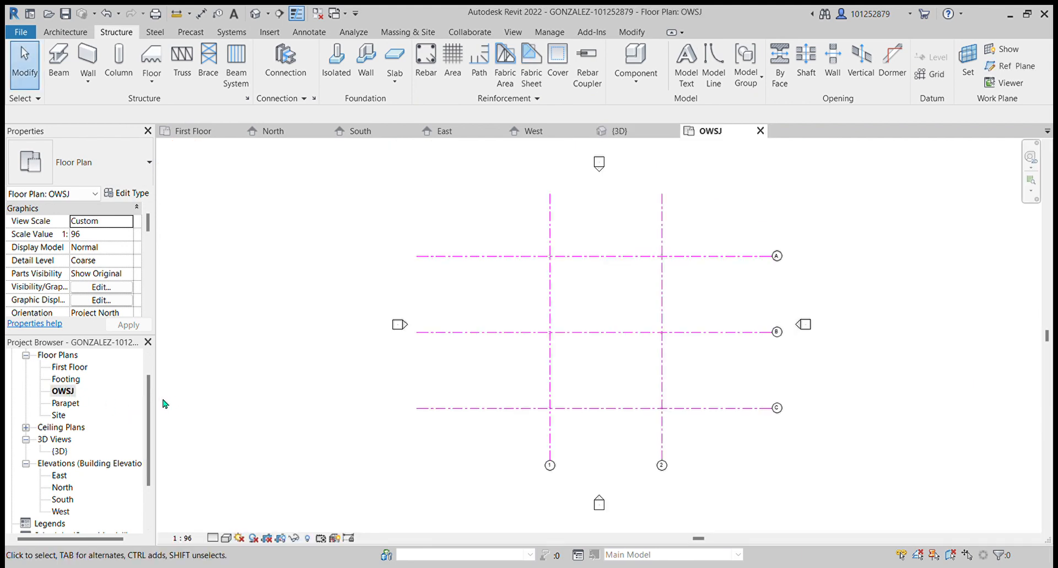
scroll(471, 300, up, 2)
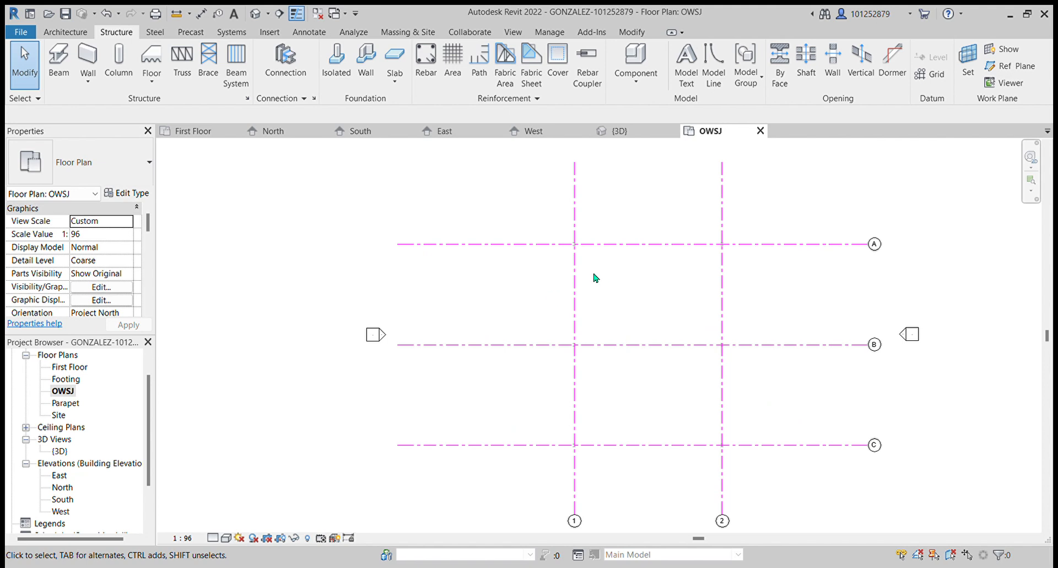
double_click(77, 368)
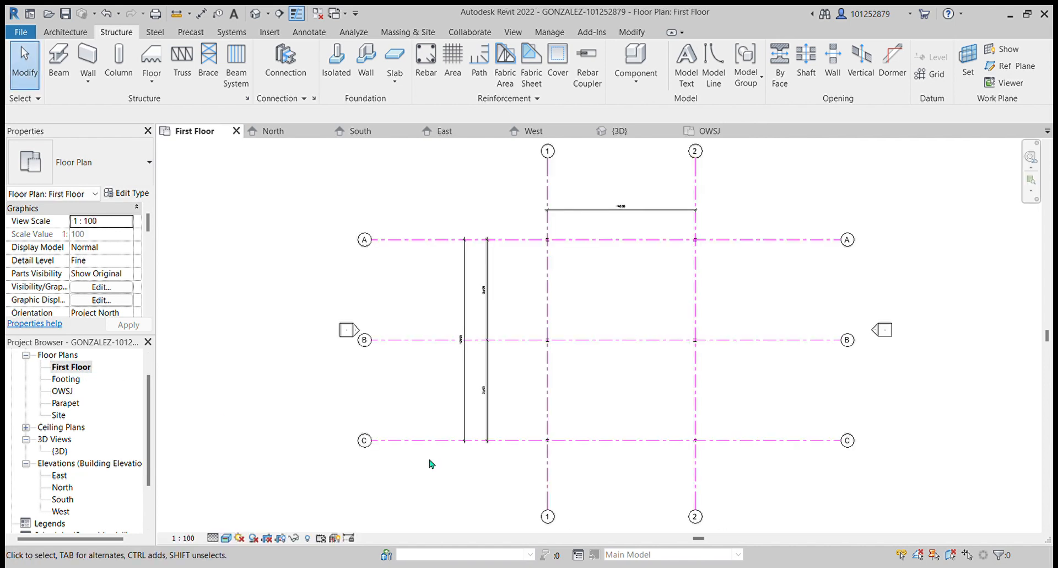
scroll(575, 299, up, 2)
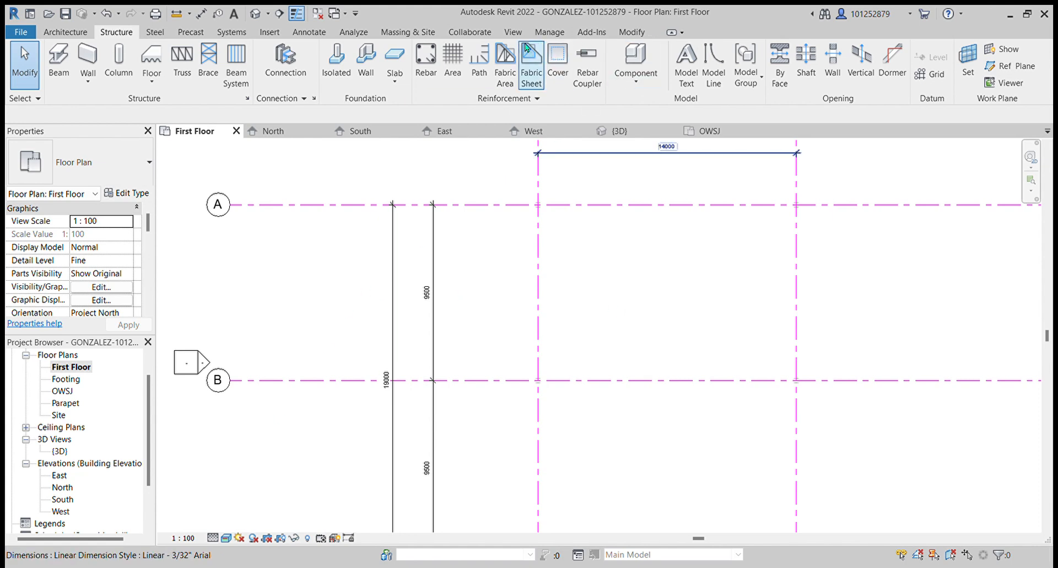
double_click(60, 451)
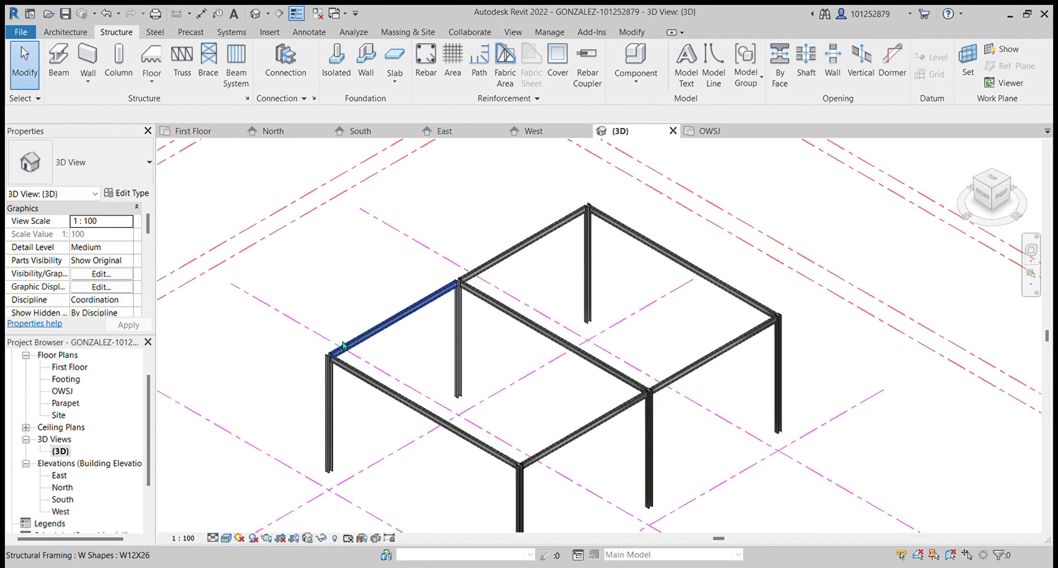
- Start the Beam tool with the BG Joist Girder 16BG type, switch to a top view, and place a girder spanning gridlines A to B beside gridline 1
click(68, 66)
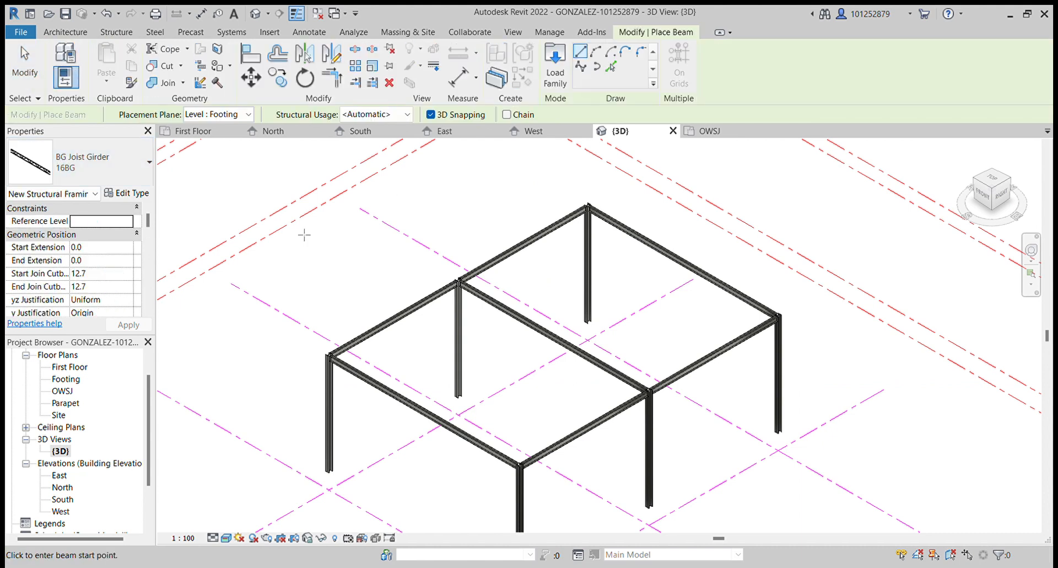
click(992, 208)
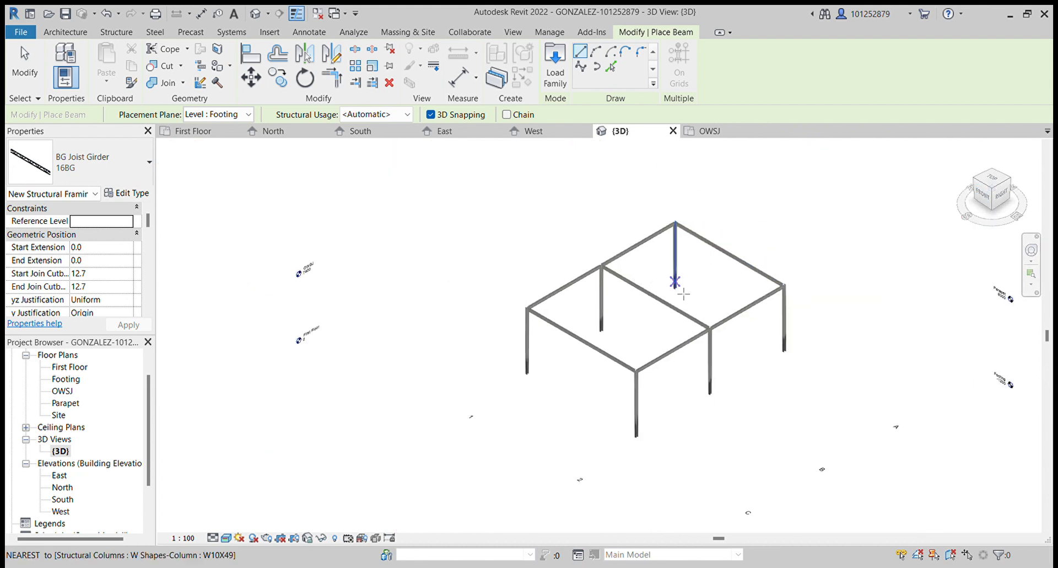
scroll(824, 470, up, 2)
scroll(770, 416, down, 1)
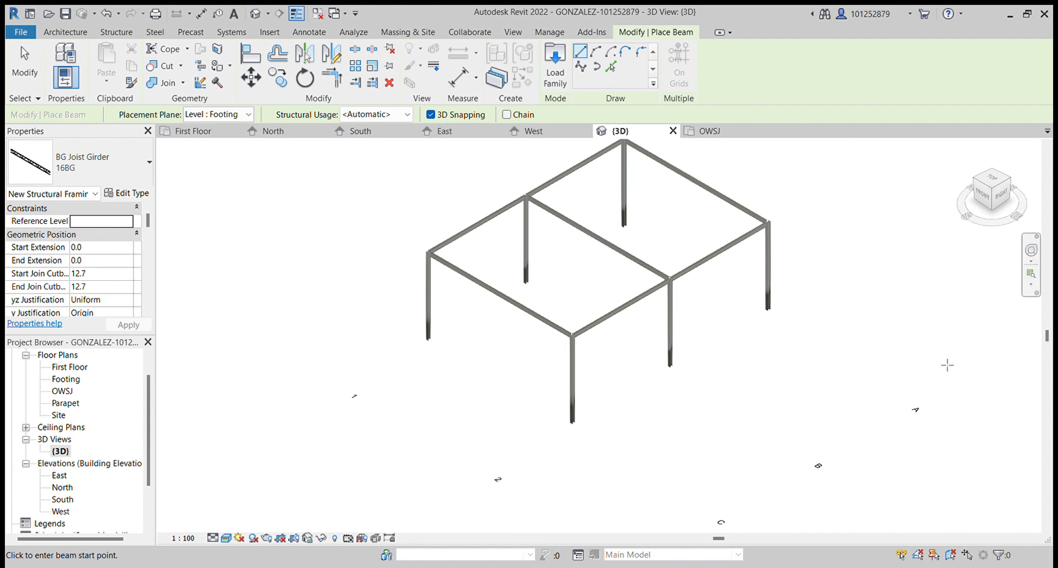
click(997, 185)
drag(996, 193, 1002, 203)
click(998, 194)
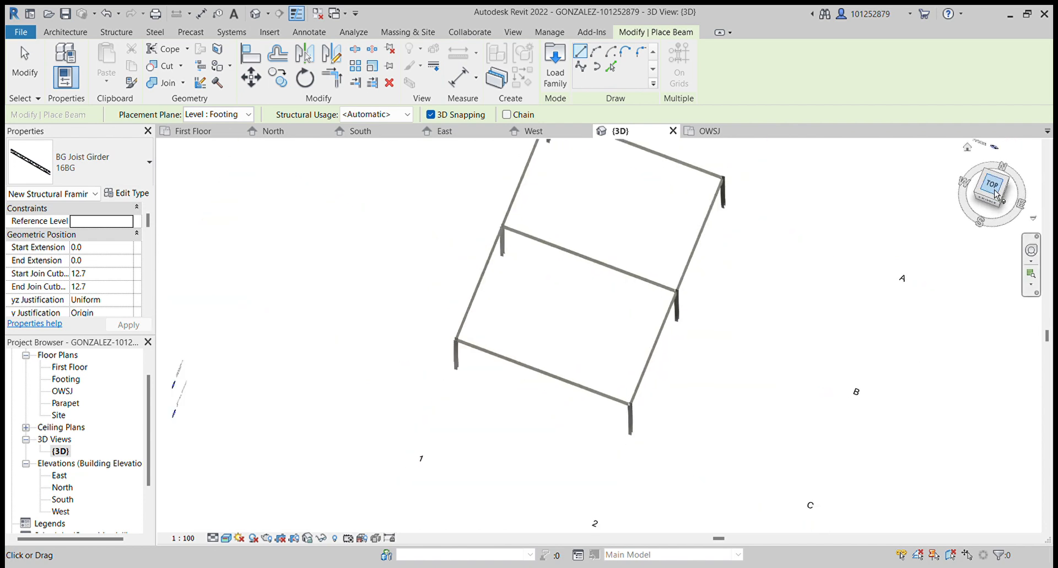
scroll(556, 313, up, 1)
scroll(533, 193, up, 1)
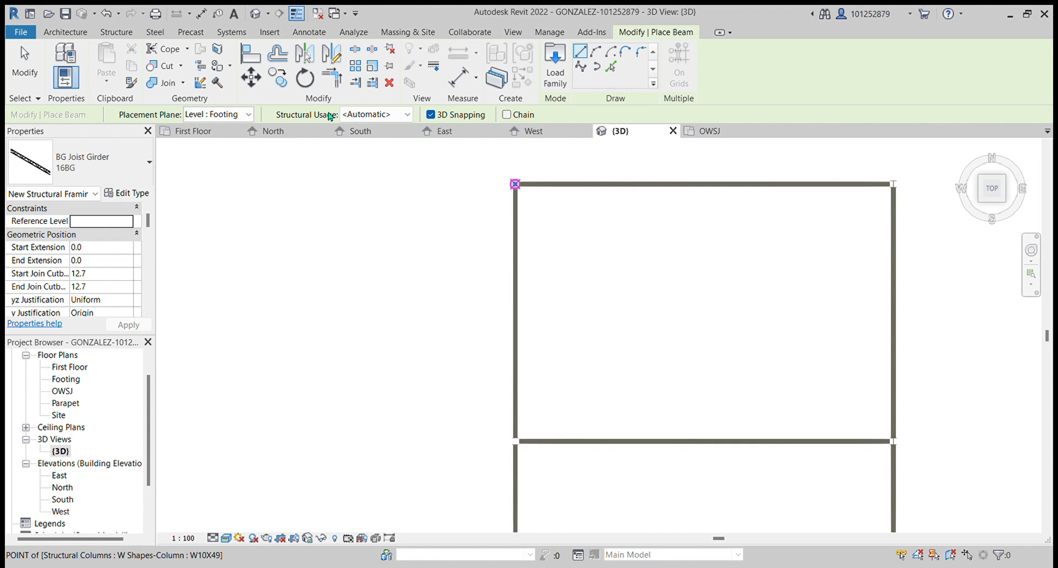
scroll(627, 288, down, 5)
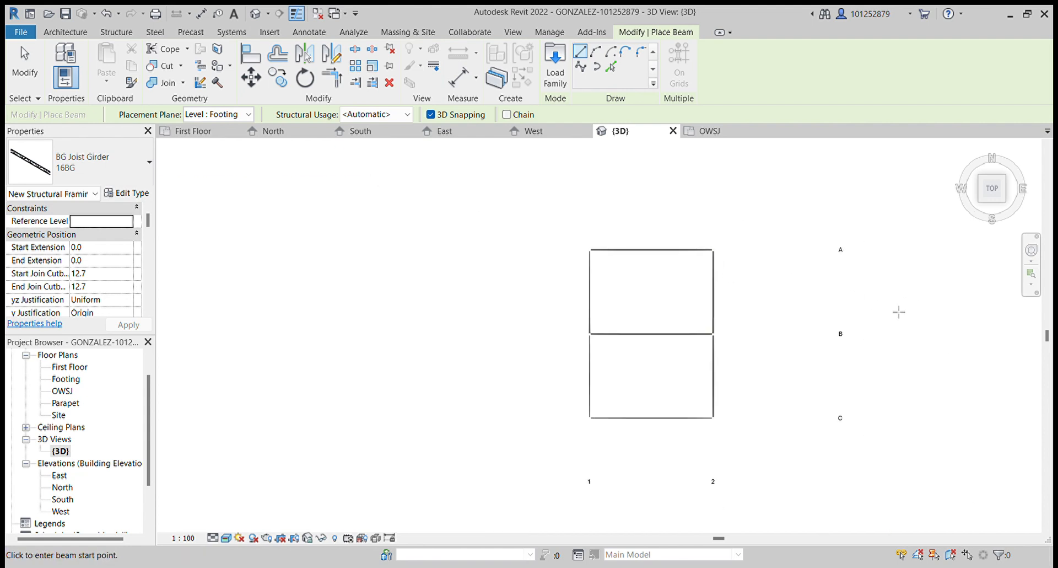
scroll(602, 265, up, 6)
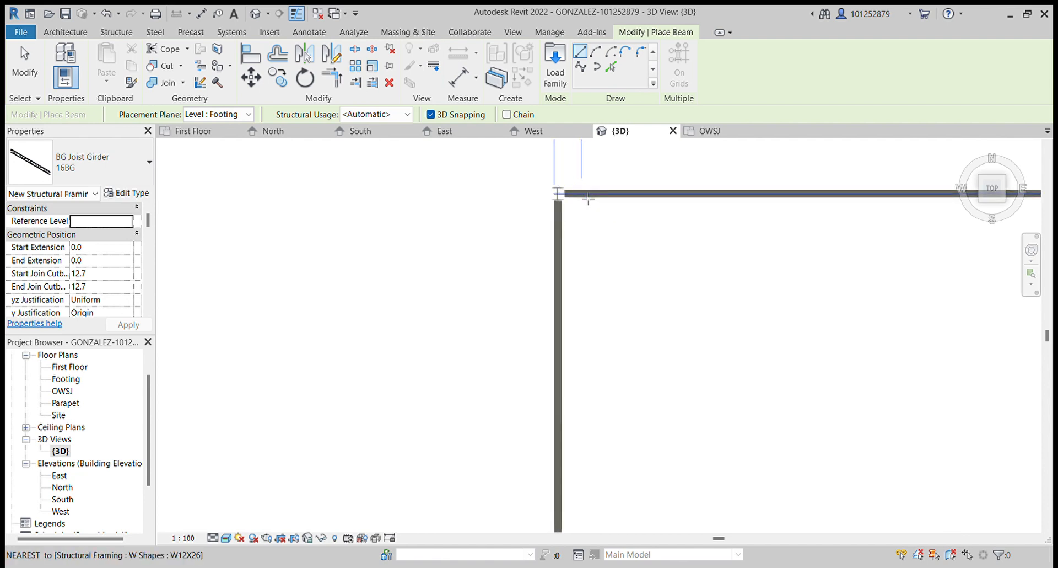
scroll(597, 199, up, 3)
scroll(573, 205, down, 4)
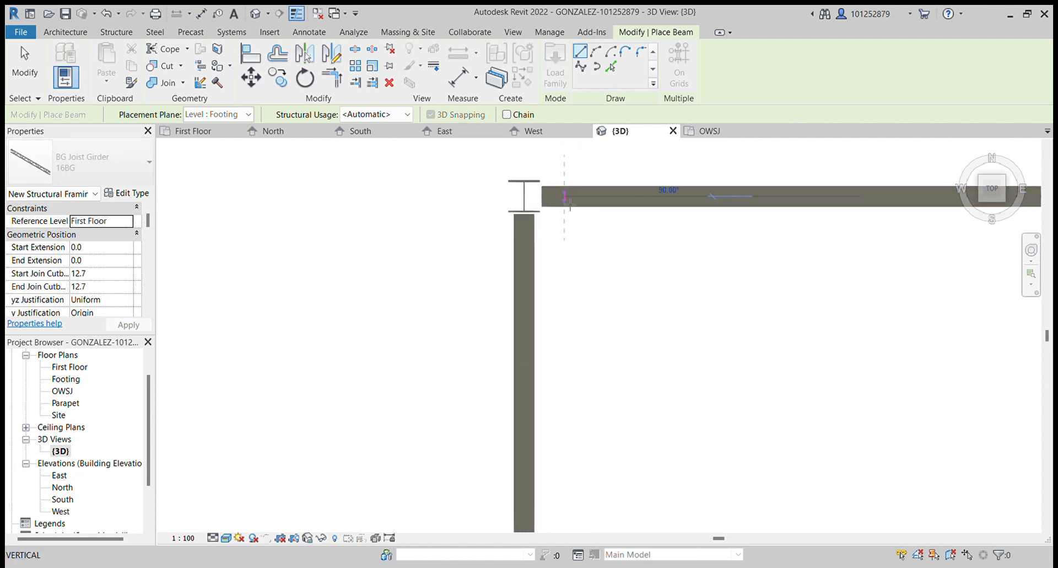
scroll(577, 214, down, 1)
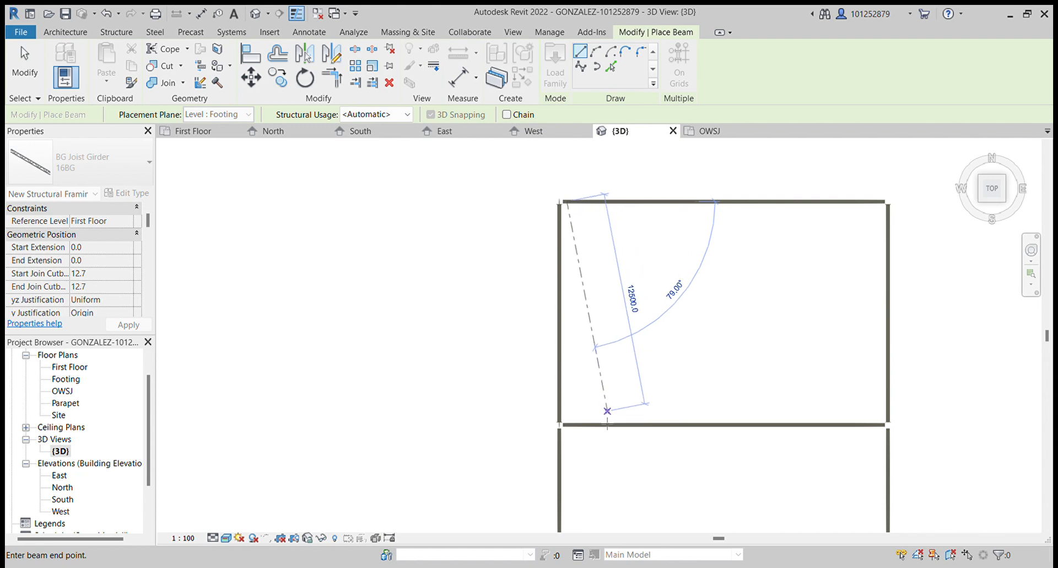
click(576, 432)
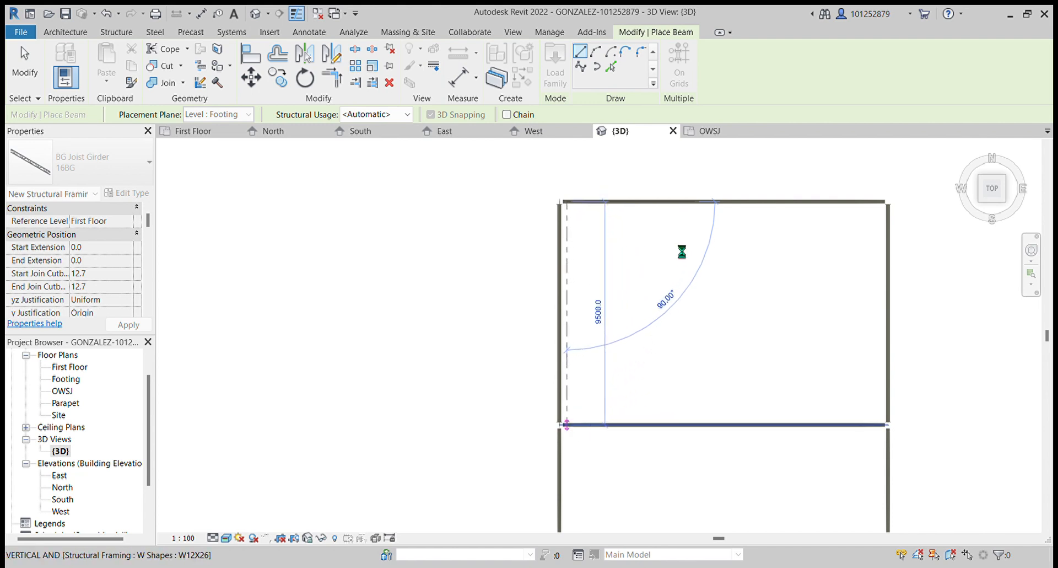
- Place four more BG joist girders spanning the A–B bay at roughly equal spacing toward gridline 2
click(621, 202)
click(634, 430)
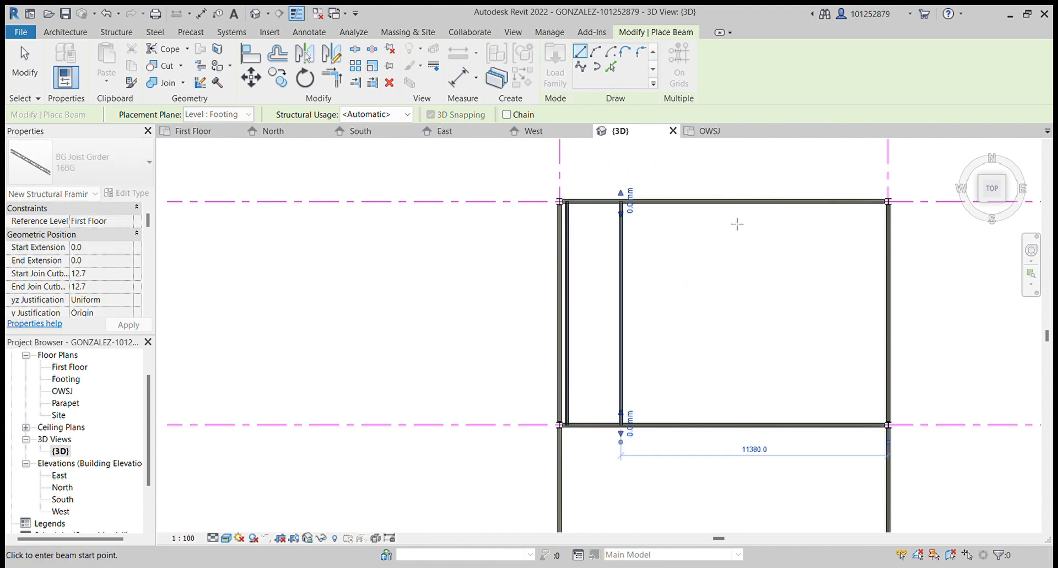
click(696, 209)
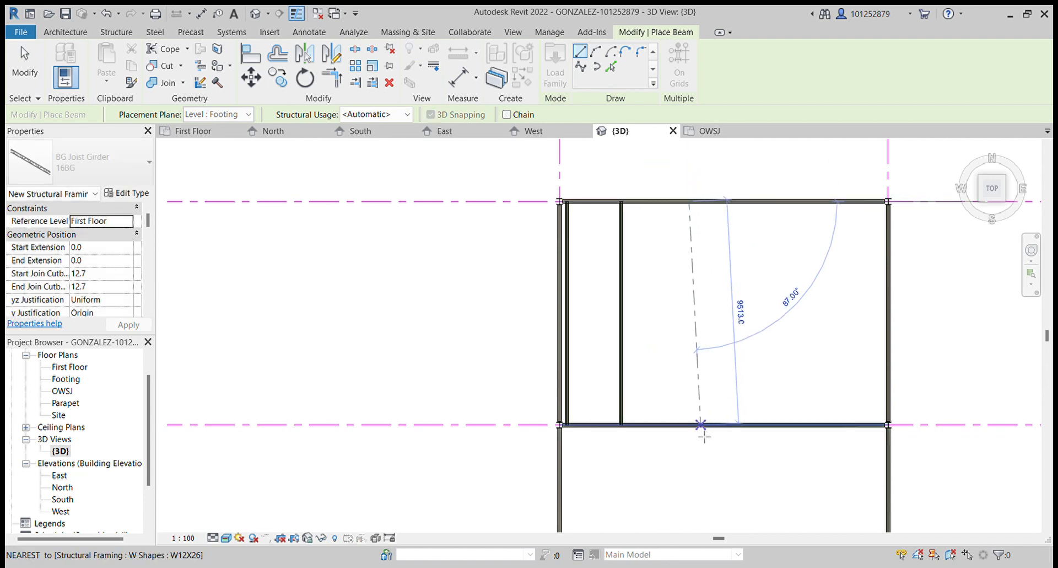
click(703, 432)
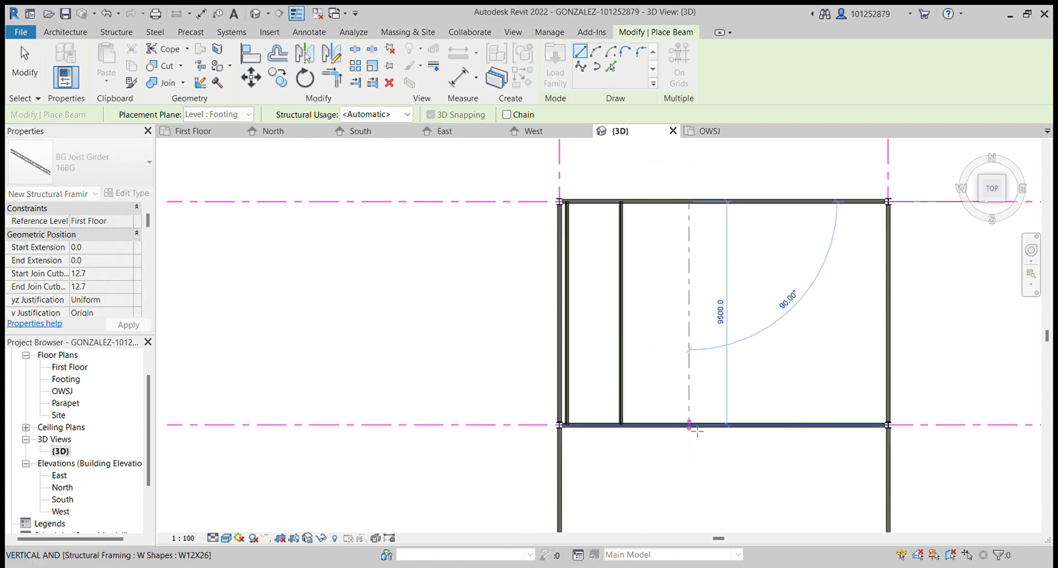
click(753, 210)
click(761, 431)
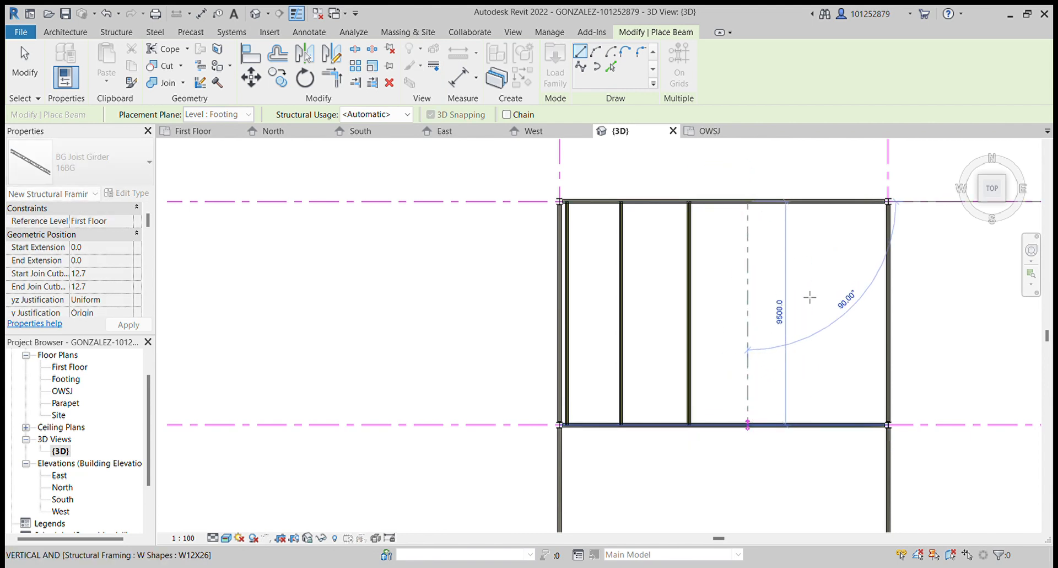
click(825, 202)
click(825, 424)
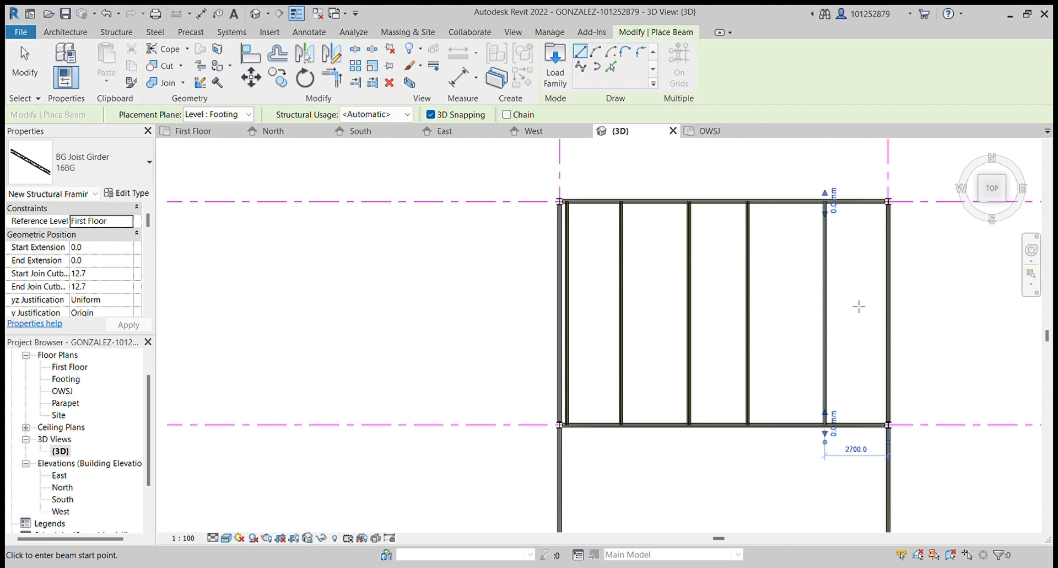
- Place the first two BG joist girders spanning the B–C bay, starting beside gridline 1
scroll(859, 303, down, 3)
scroll(729, 359, up, 5)
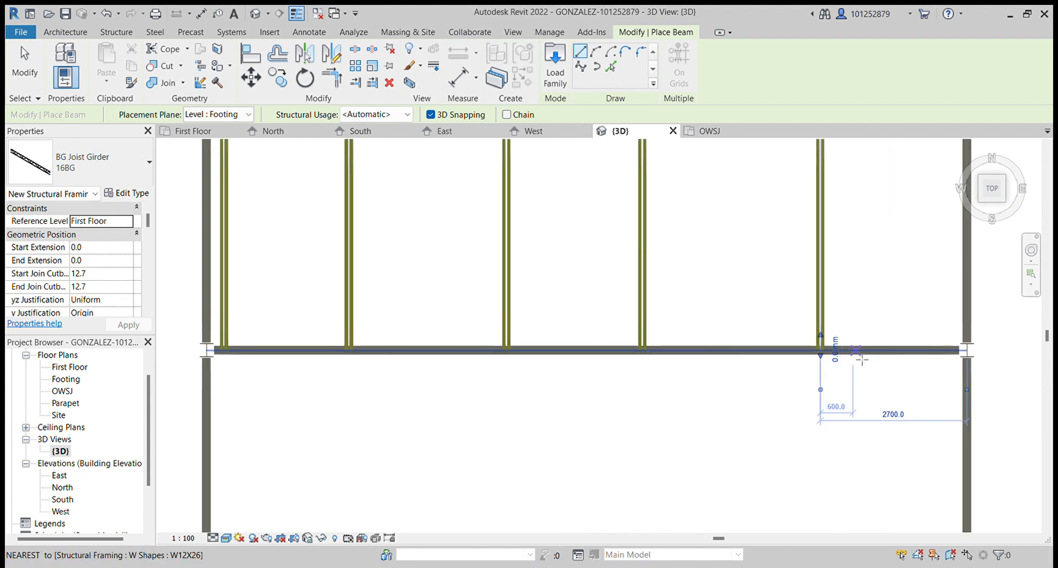
scroll(615, 367, down, 5)
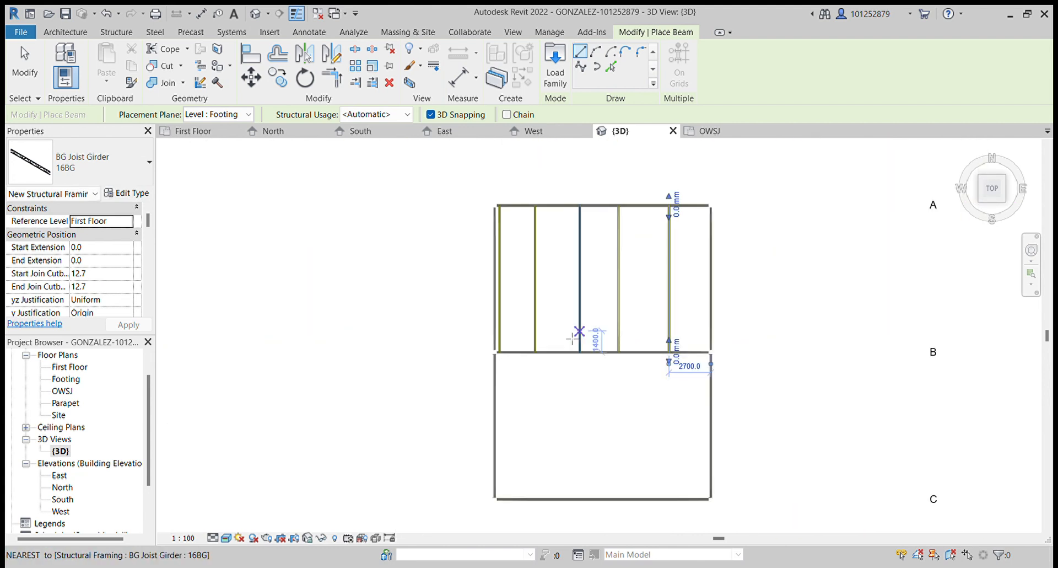
scroll(538, 331, up, 3)
scroll(503, 286, down, 5)
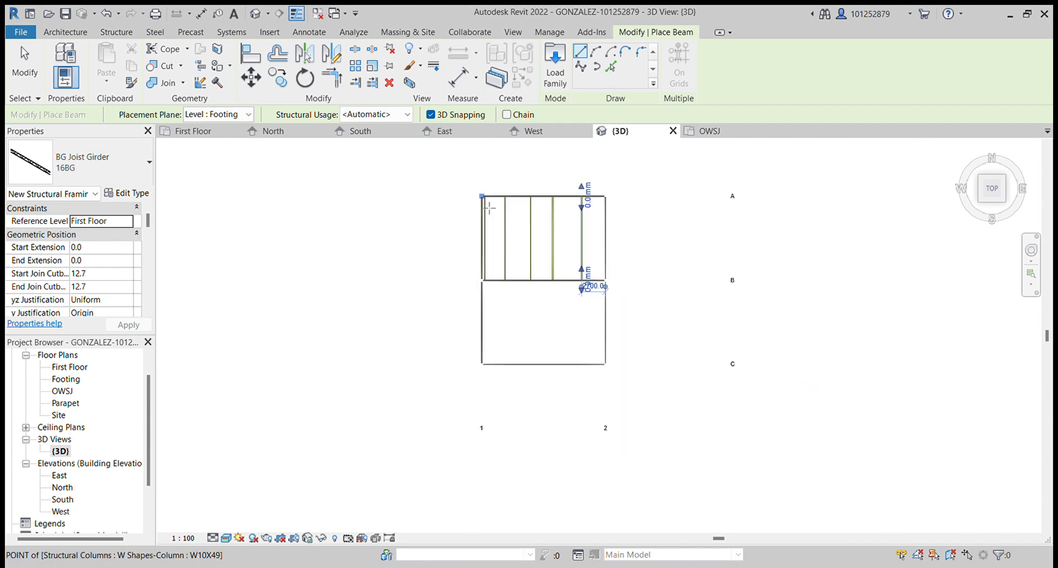
scroll(484, 357, up, 5)
scroll(480, 352, down, 4)
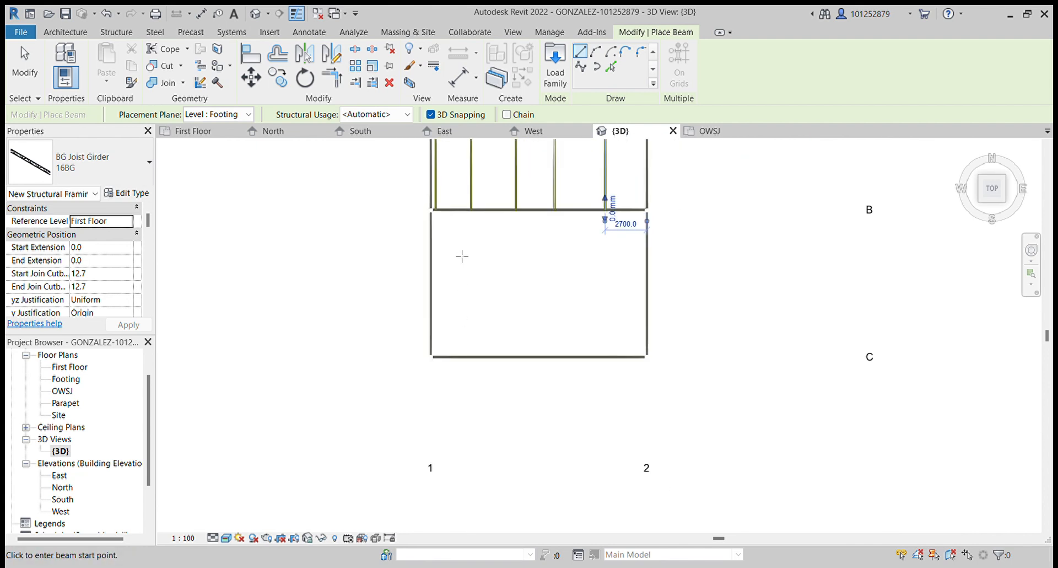
scroll(433, 212, up, 3)
scroll(434, 219, up, 2)
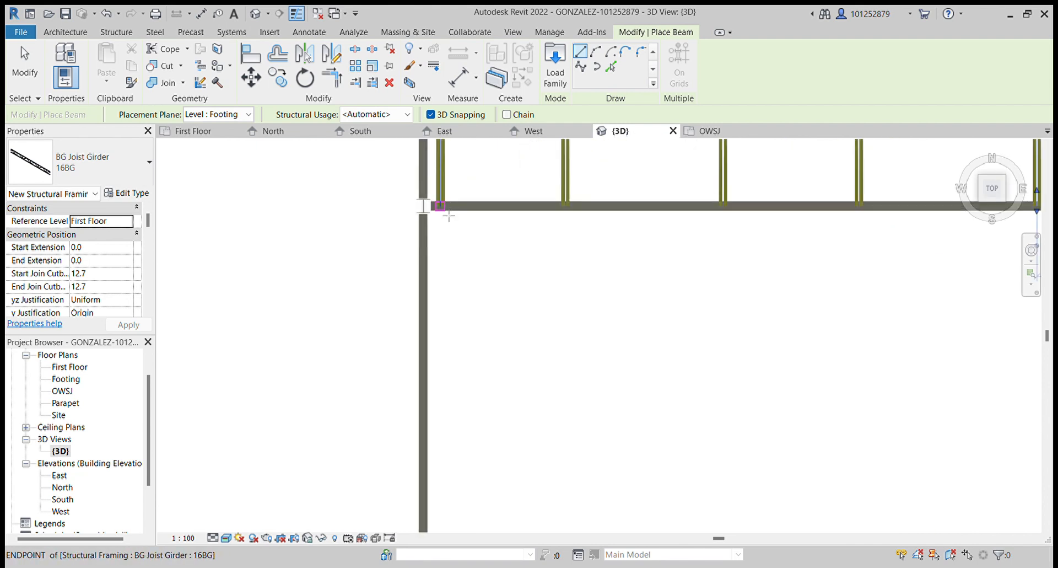
click(449, 216)
scroll(449, 229, down, 2)
scroll(468, 436, down, 2)
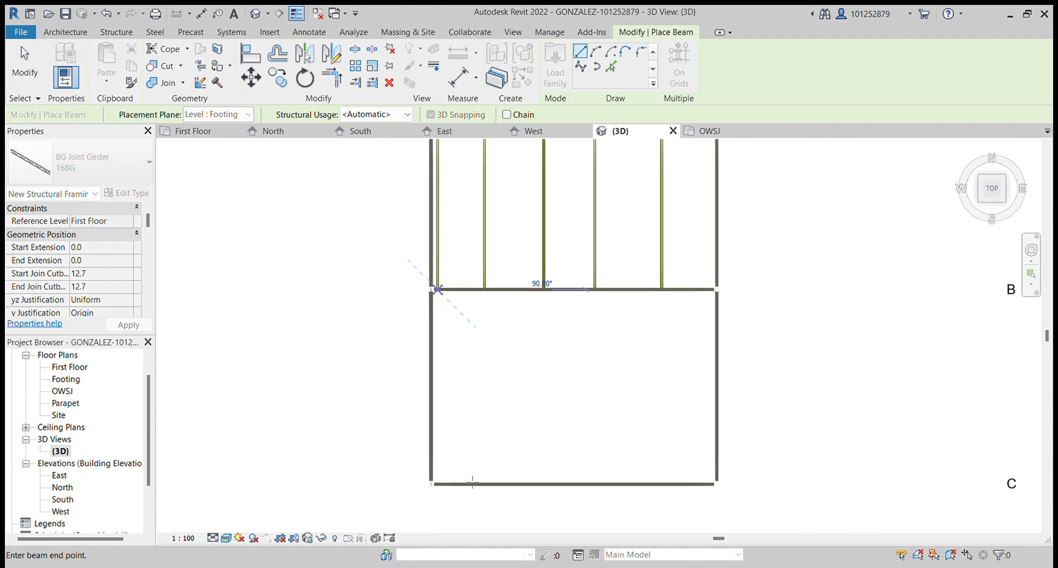
scroll(451, 465, up, 2)
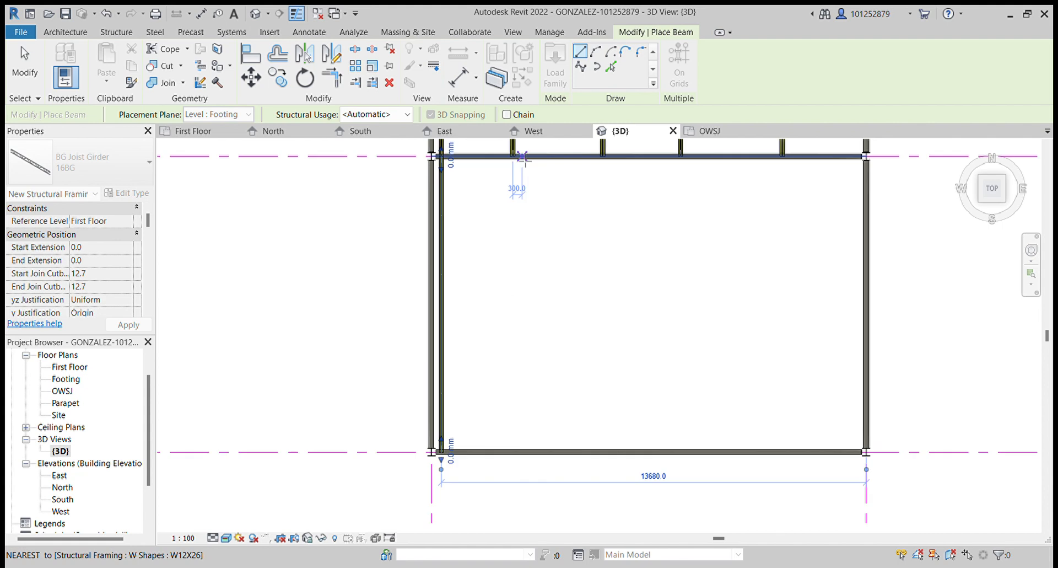
click(513, 157)
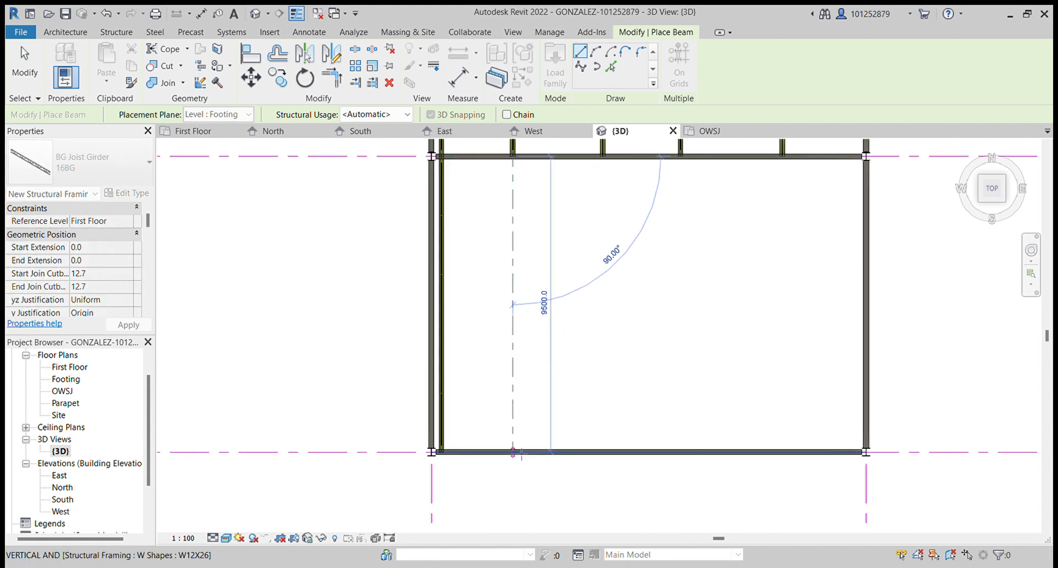
click(513, 452)
- Place three more BG joist girders across the B–C bay, aligned with the girders in the A–B bay
click(603, 157)
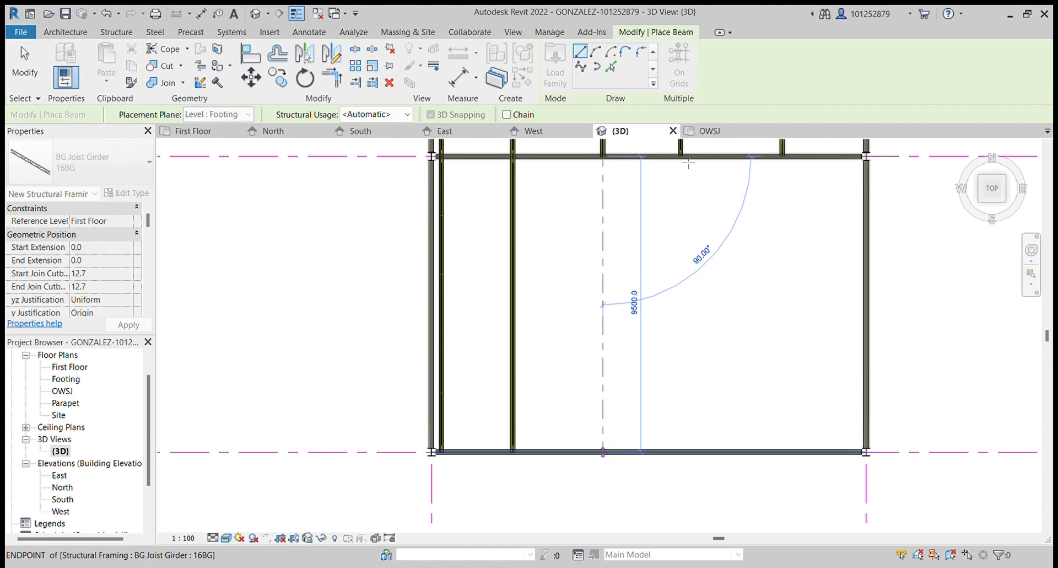
click(603, 452)
click(681, 157)
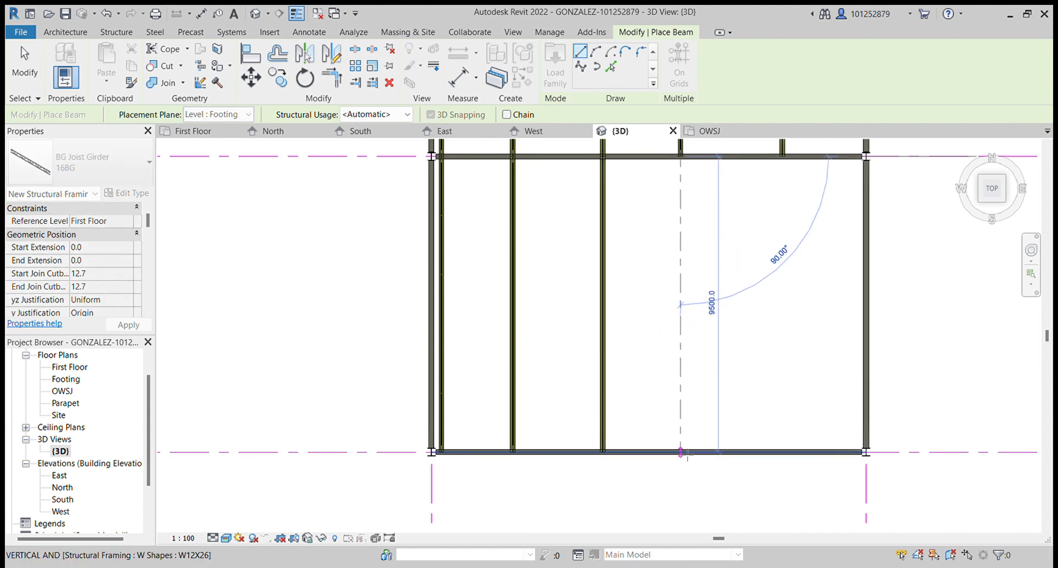
click(681, 452)
click(783, 156)
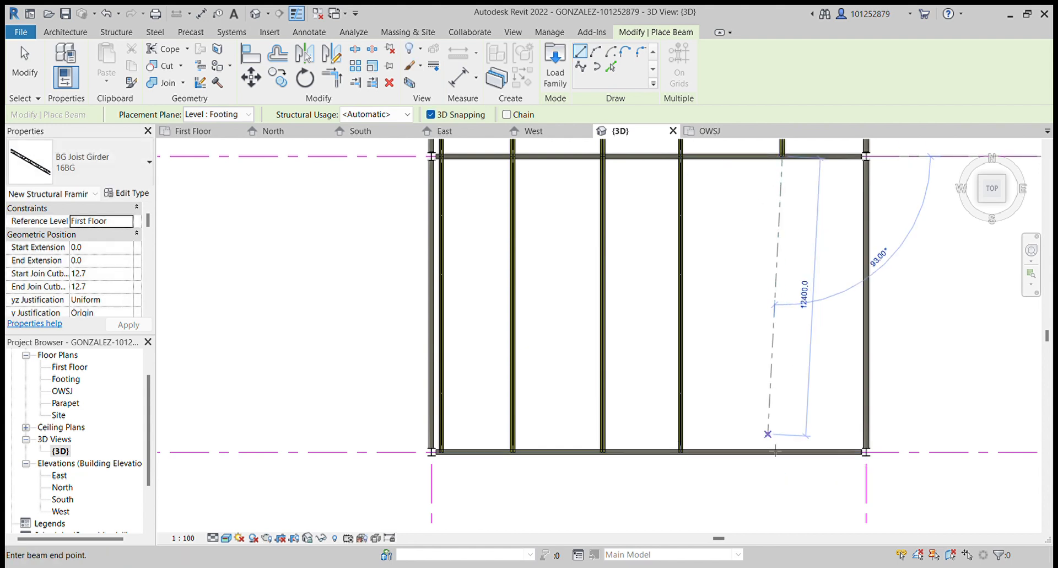
click(798, 476)
- Orbit and zoom the 3D view to inspect the placed joist girders
scroll(928, 437, down, 4)
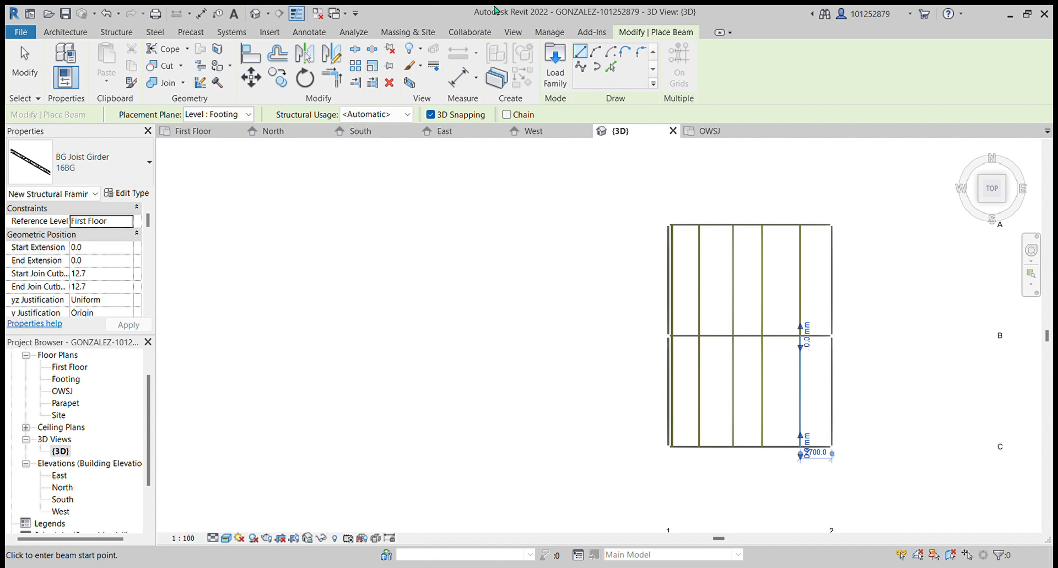
mouse_move(983, 207)
mouse_down()
mouse_move(999, 222)
mouse_move(987, 202)
mouse_up()
click(1023, 188)
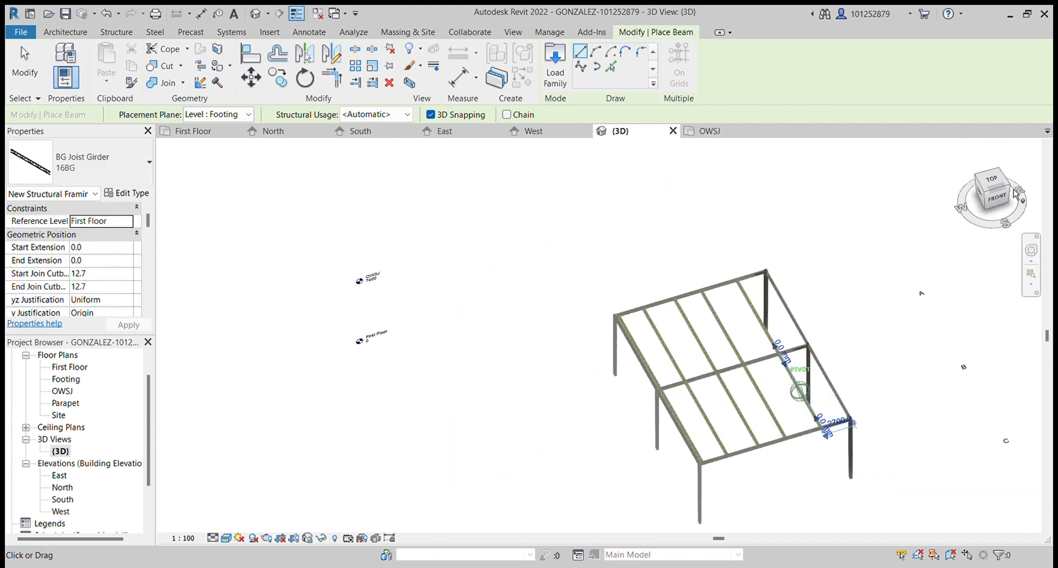
scroll(838, 364, up, 5)
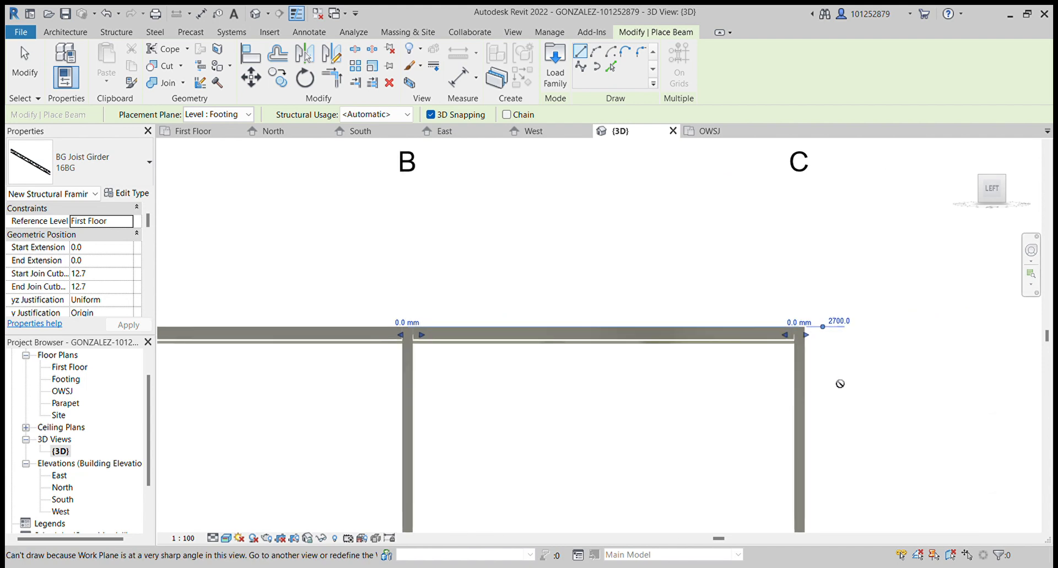
scroll(852, 313, up, 4)
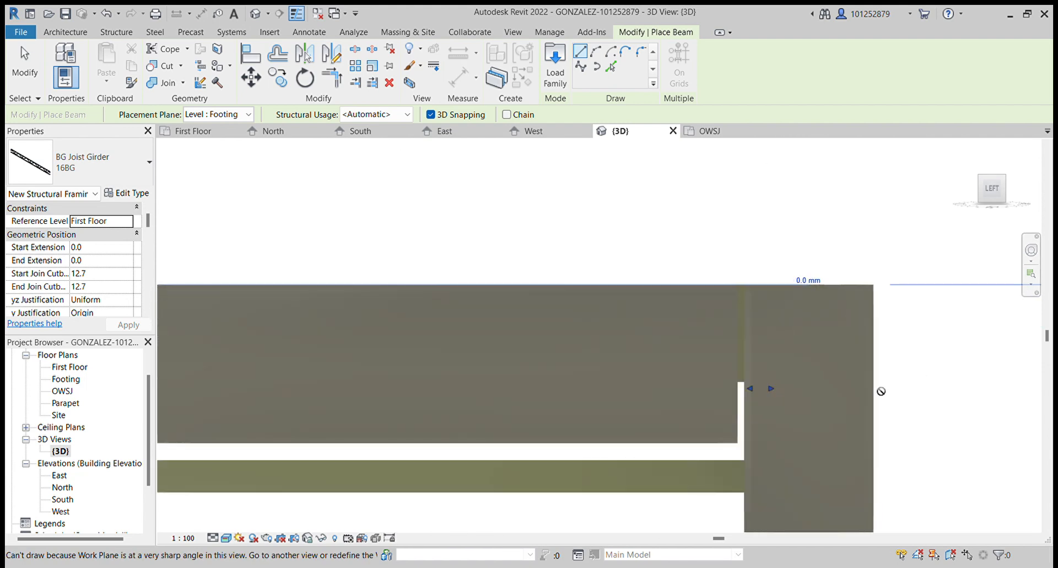
- Zoom in on the joist girder ends at the column line to check their seating, then leave the Beam command
scroll(780, 307, down, 5)
middle_drag(749, 255, 744, 215)
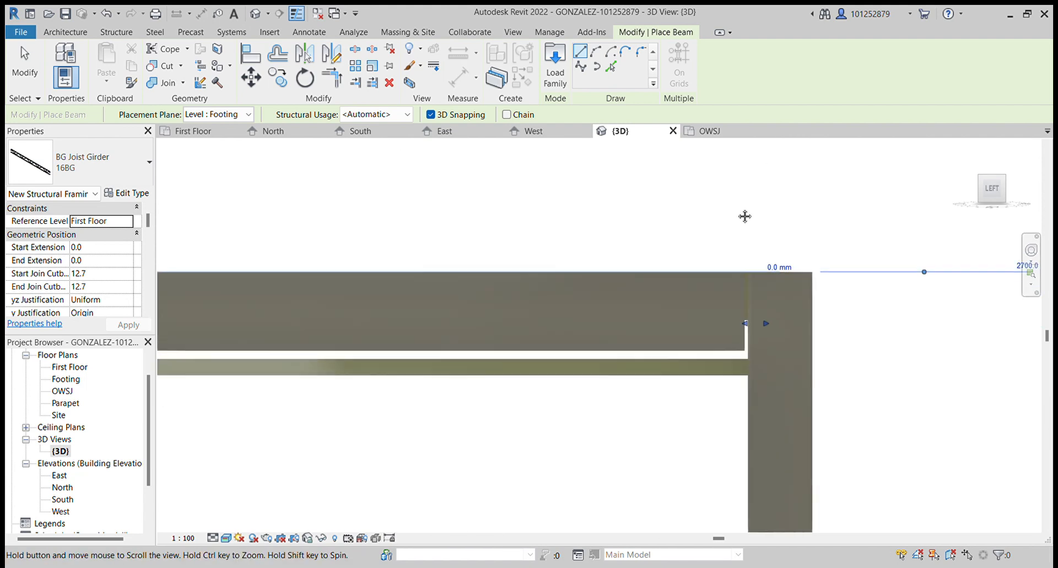
click(991, 193)
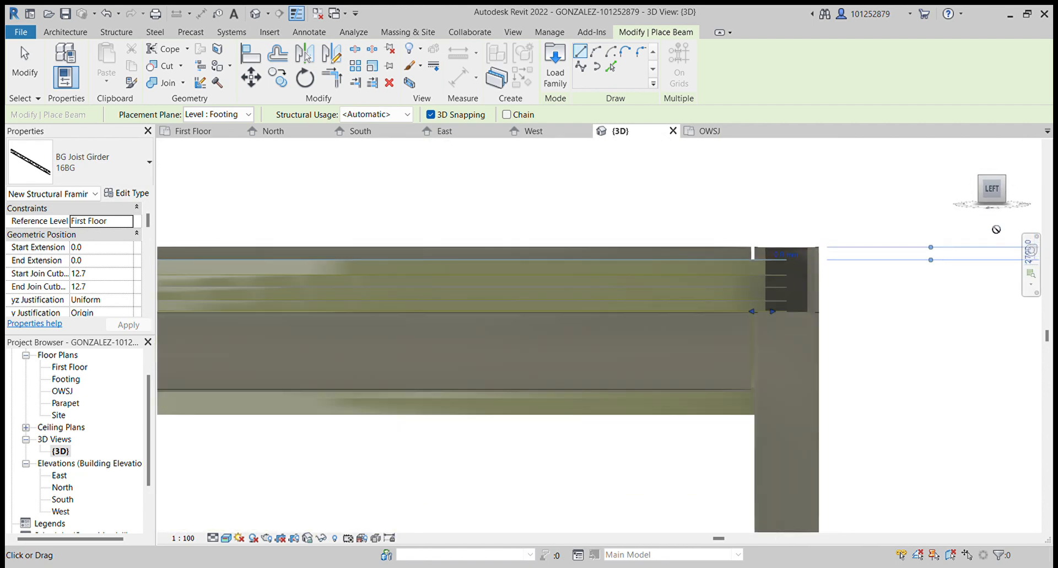
scroll(929, 251, down, 2)
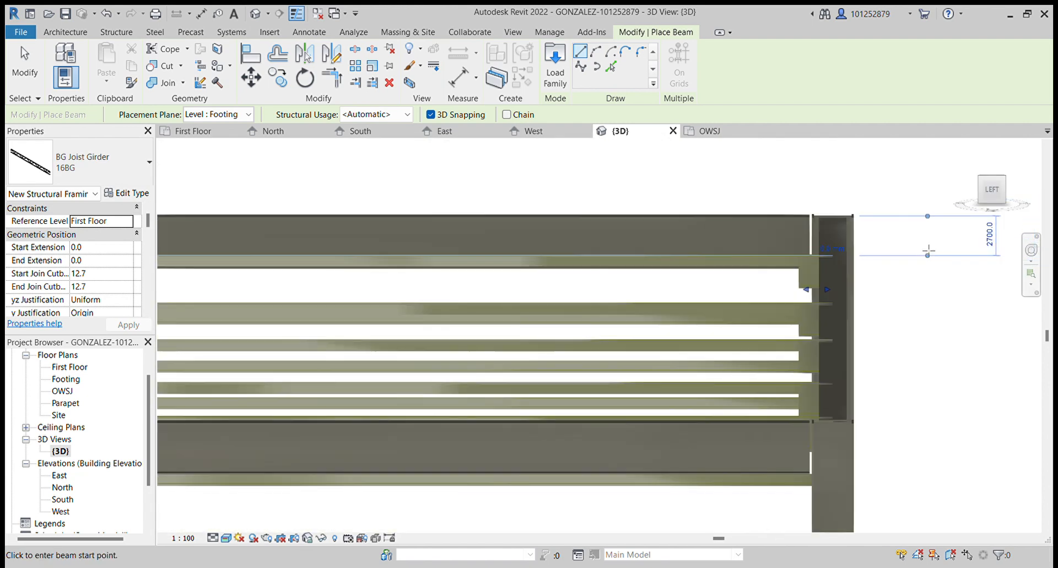
scroll(487, 297, down, 1)
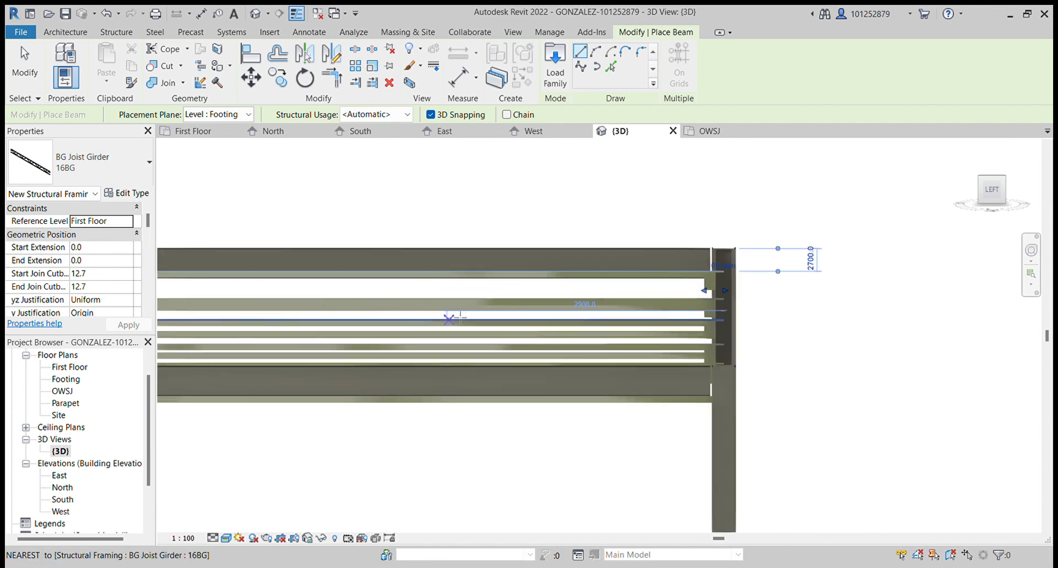
scroll(803, 298, up, 1)
key(Escape)
key(Escape)
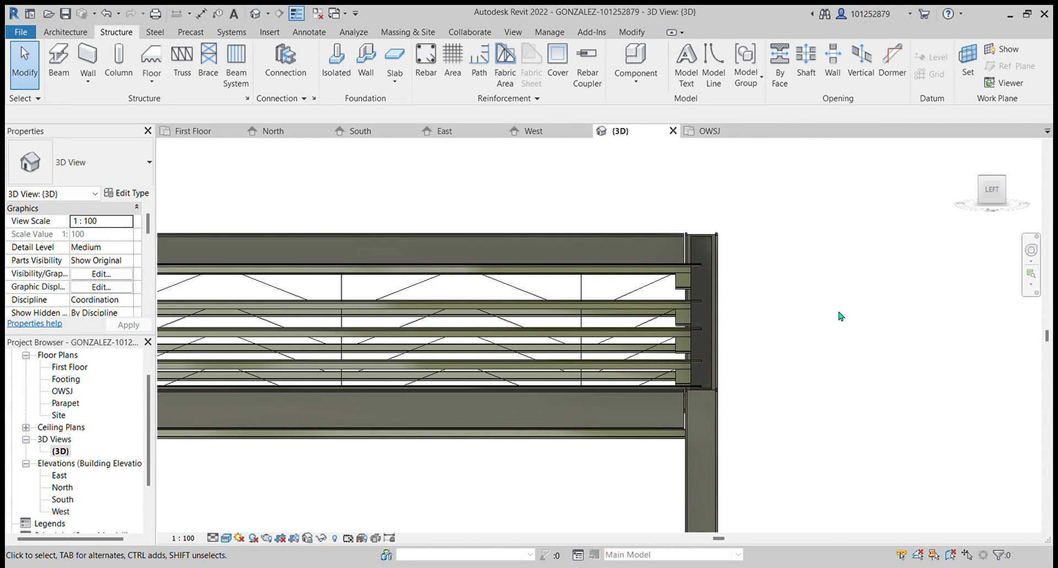
- Orbit and zoom around the roof framing to inspect how the joist girders meet the beams and columns
scroll(838, 312, down, 1)
middle_drag(862, 330, 901, 306)
click(992, 193)
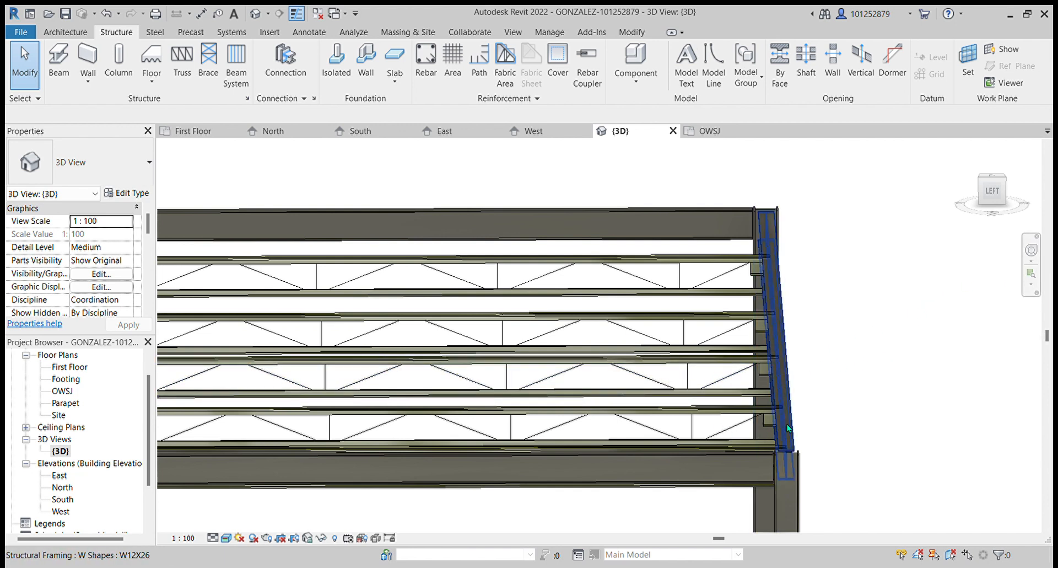
scroll(790, 423, up, 1)
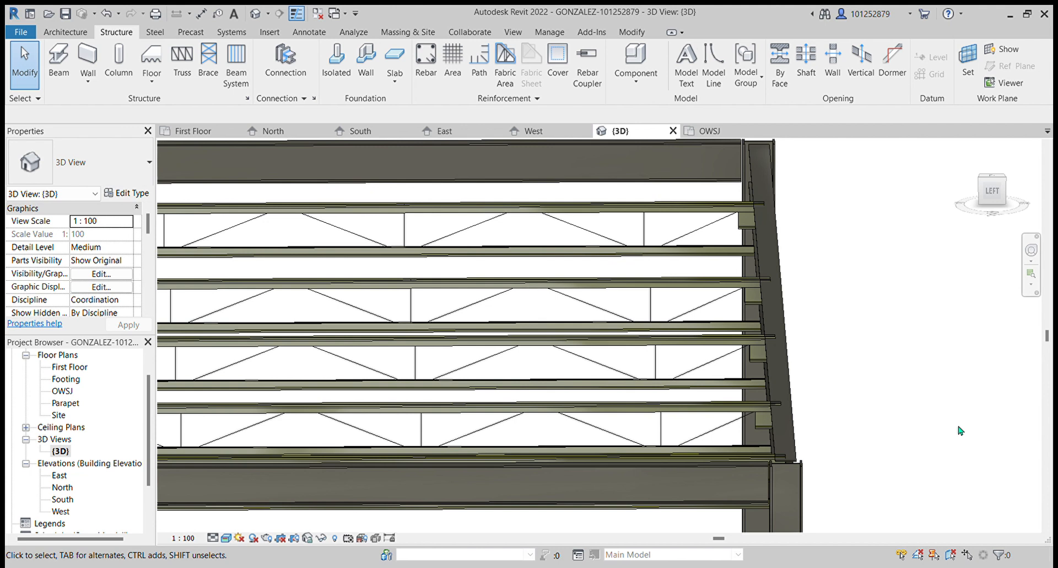
scroll(769, 395, down, 4)
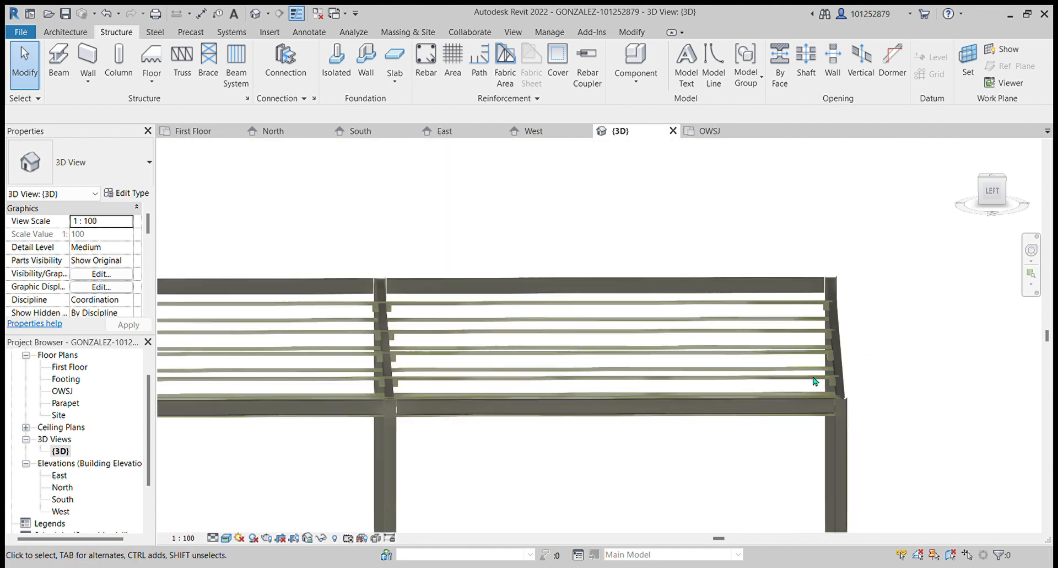
scroll(362, 364, up, 5)
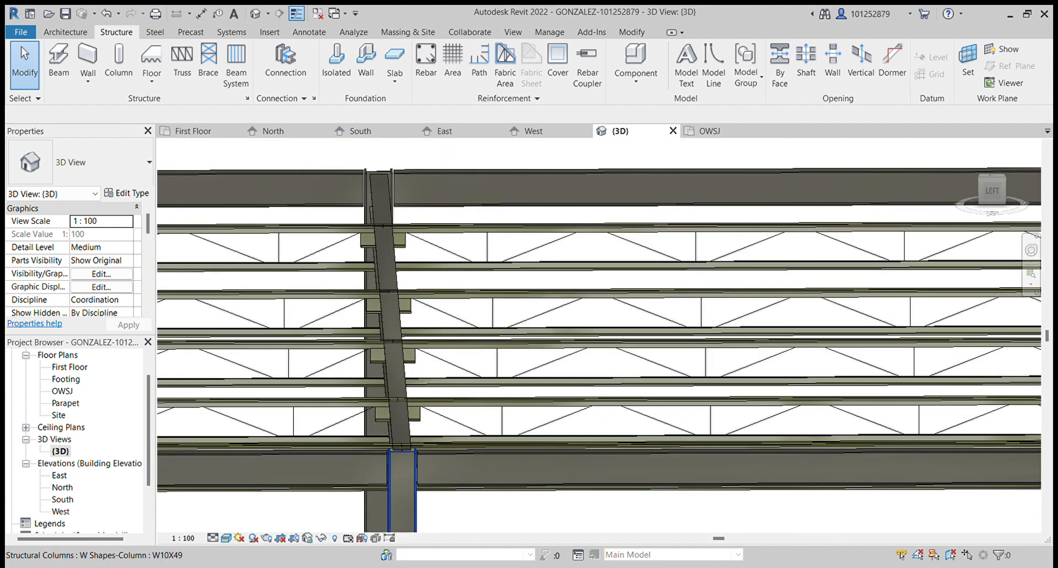
middle_drag(436, 394, 473, 449)
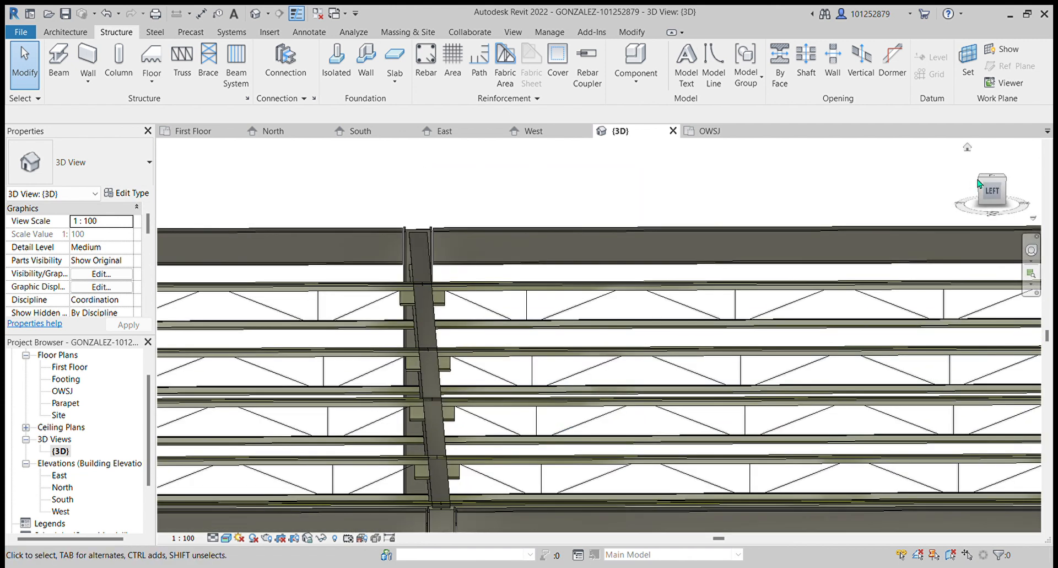
drag(994, 194, 944, 304)
scroll(571, 418, down, 3)
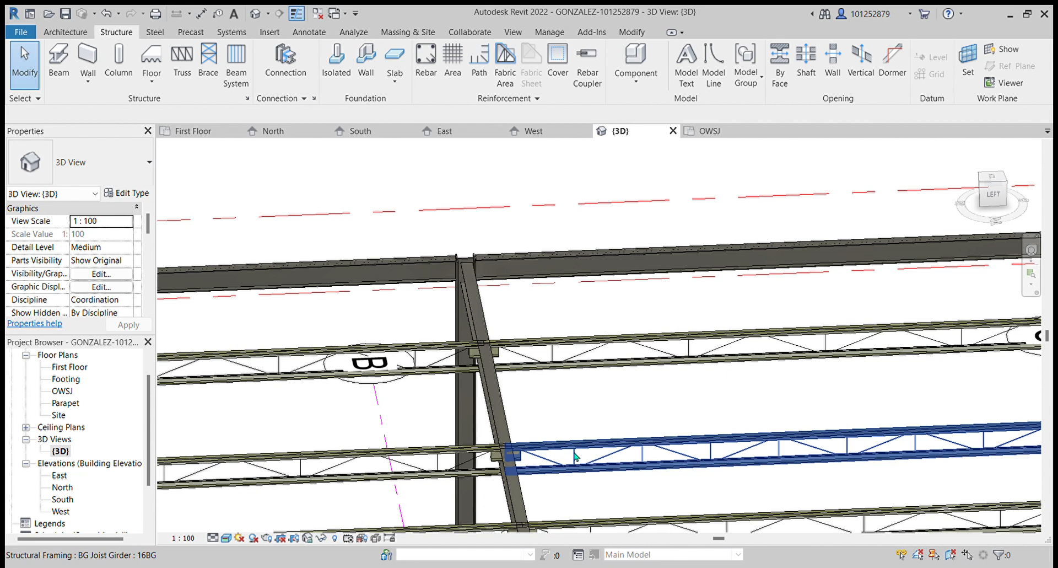
scroll(555, 452, down, 5)
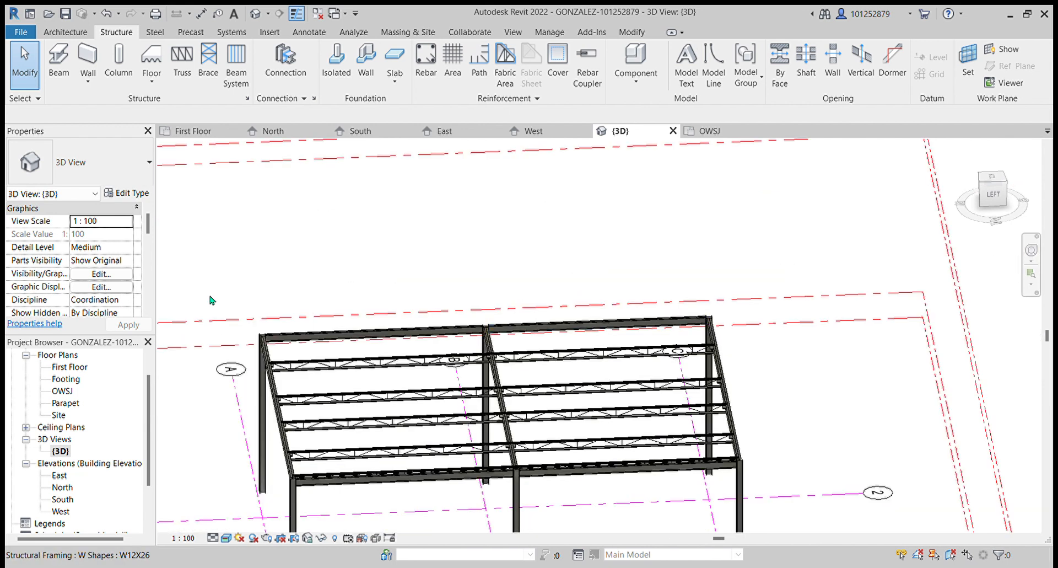
mouse_move(971, 194)
mouse_down()
mouse_move(960, 195)
mouse_move(976, 184)
mouse_up()
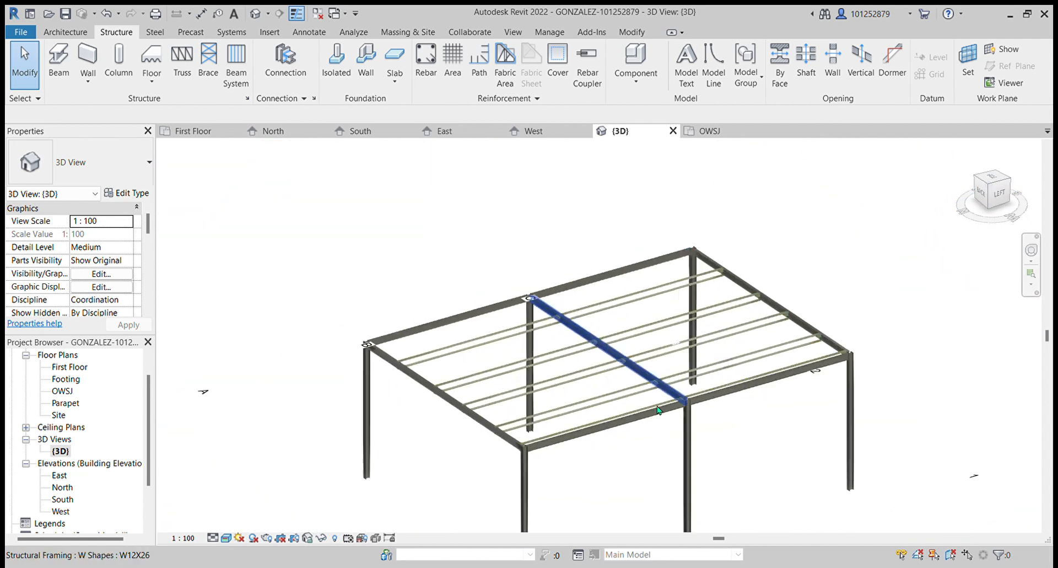
scroll(704, 407, up, 3)
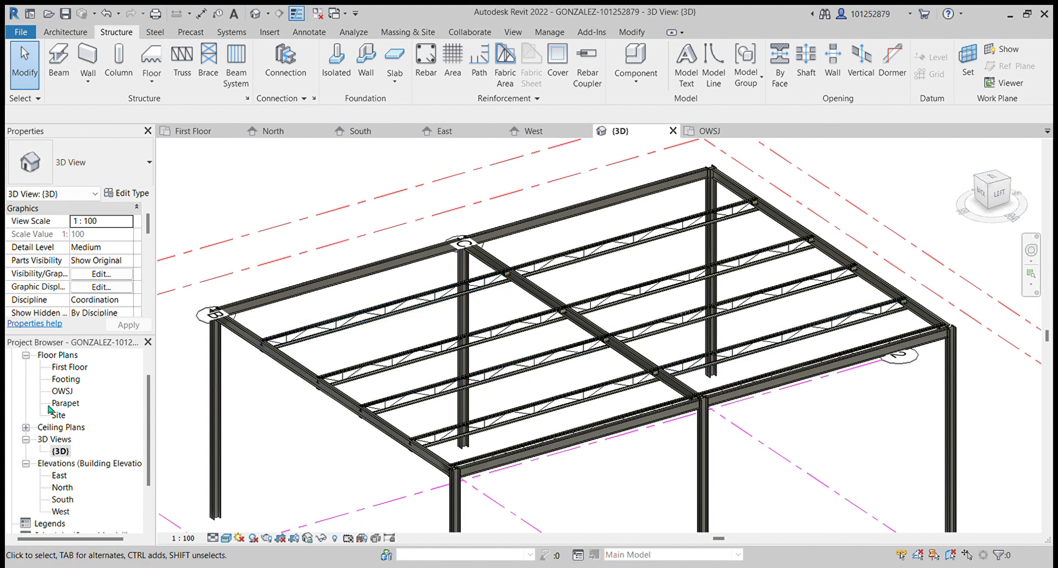
- Open the OWSJ floor plan to review the girder layout, then return to the 3D view
click(62, 391)
double_click(62, 391)
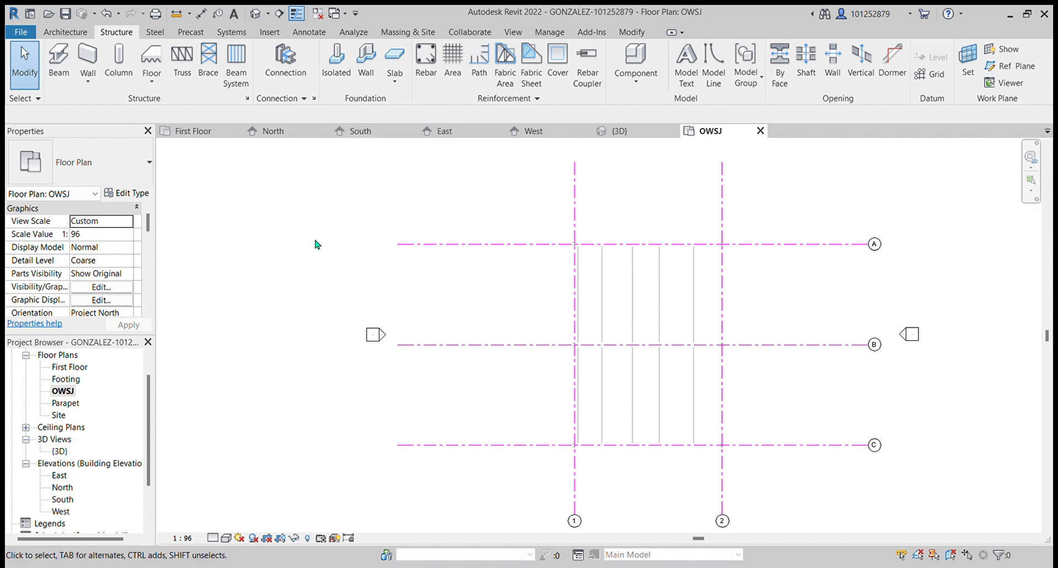
double_click(65, 452)
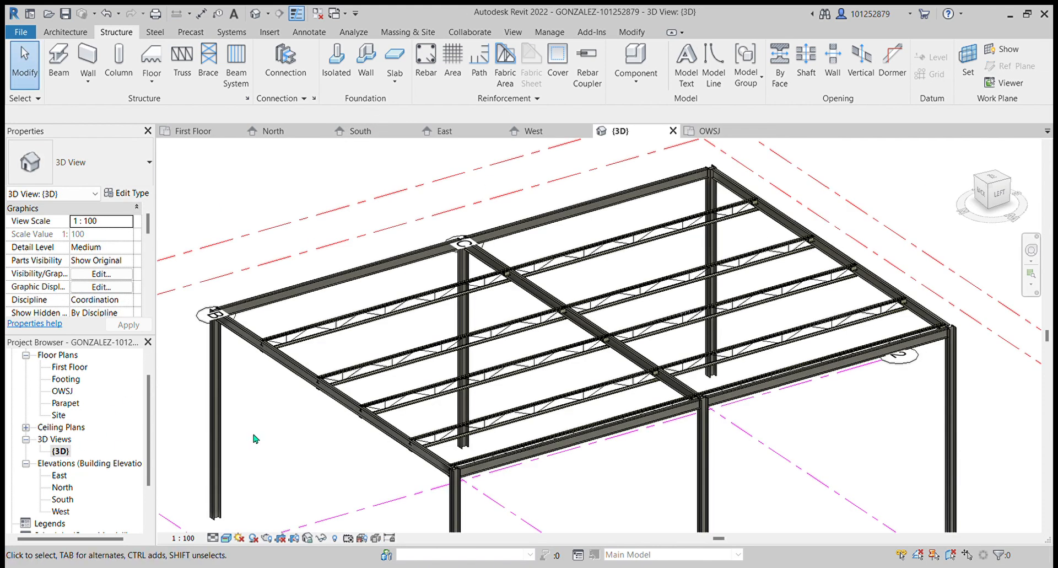
- Inspect the roof framing from the top and back orientations of the 3D view
click(992, 180)
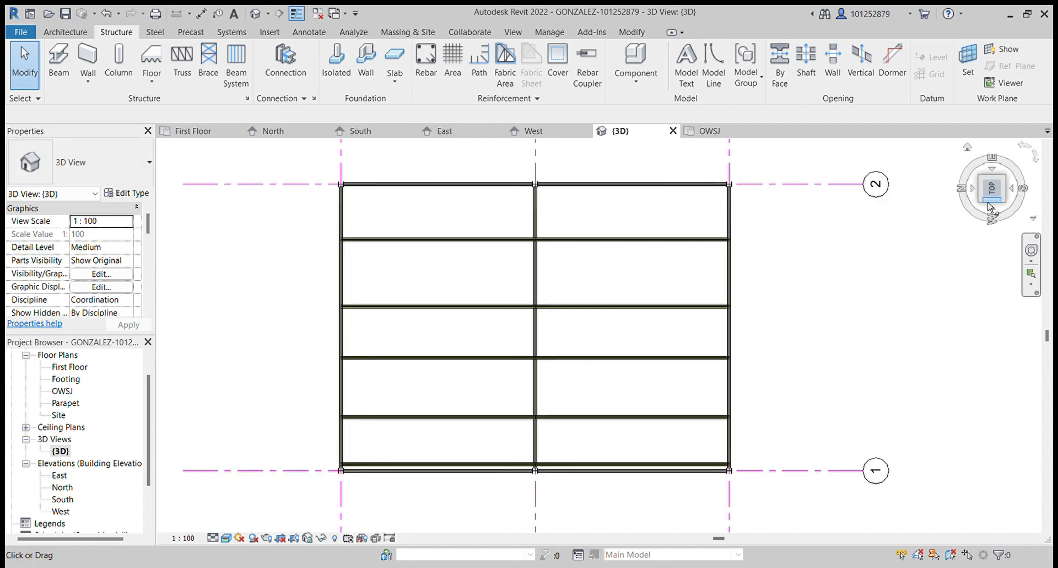
drag(964, 197, 954, 231)
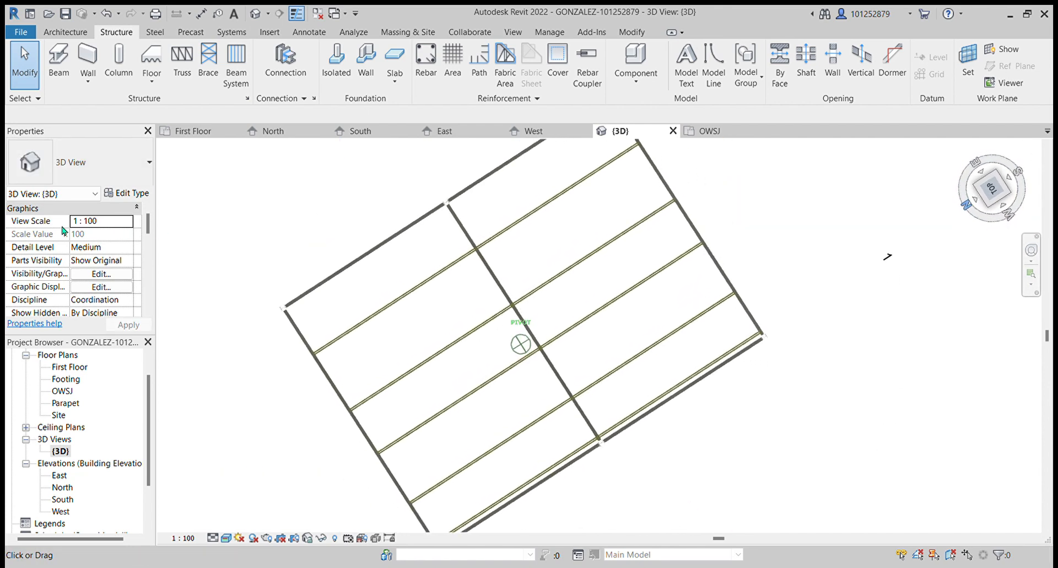
click(970, 209)
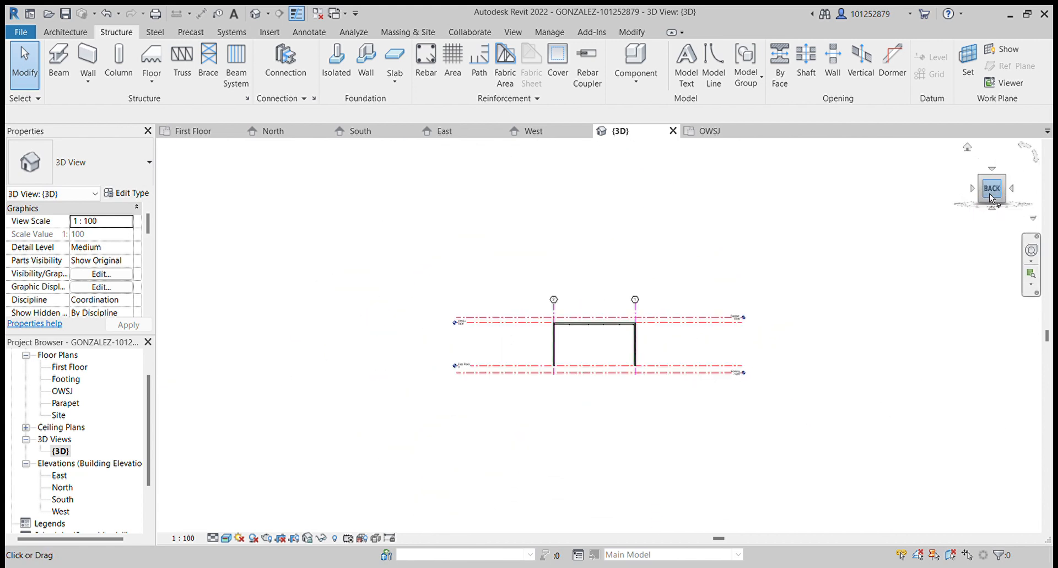
click(993, 178)
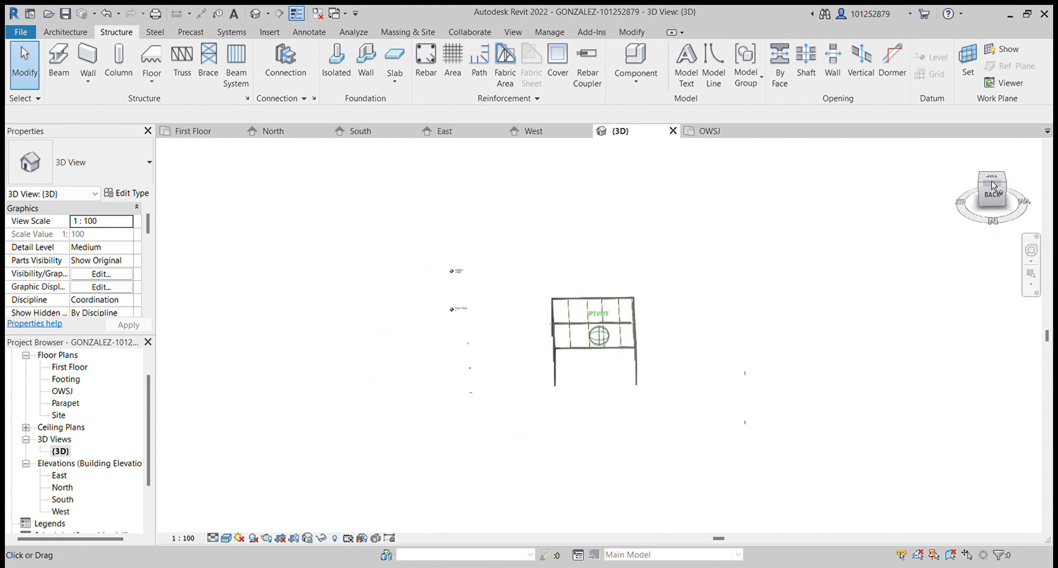
scroll(581, 310, up, 6)
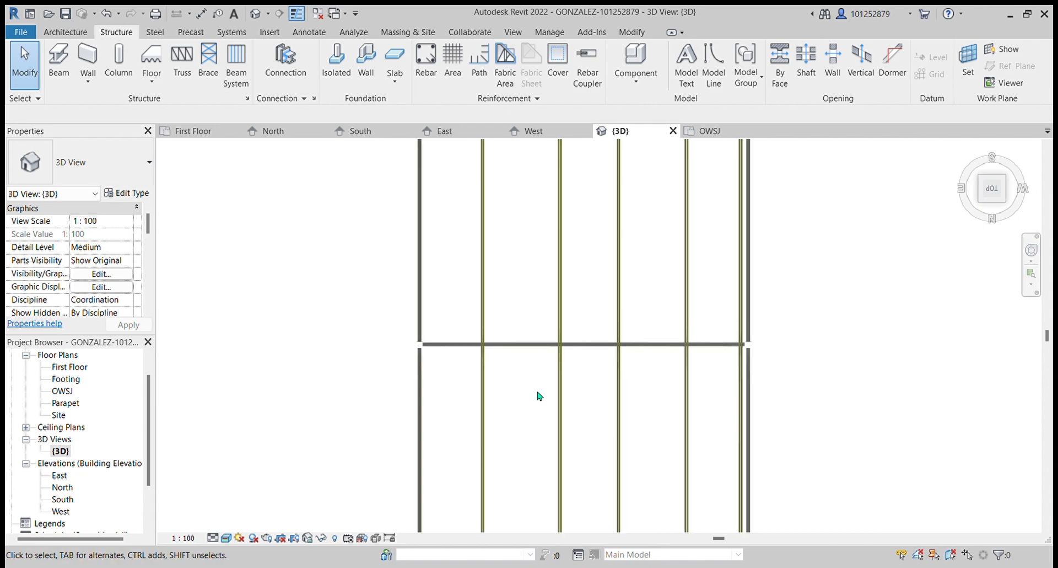
scroll(667, 354, down, 3)
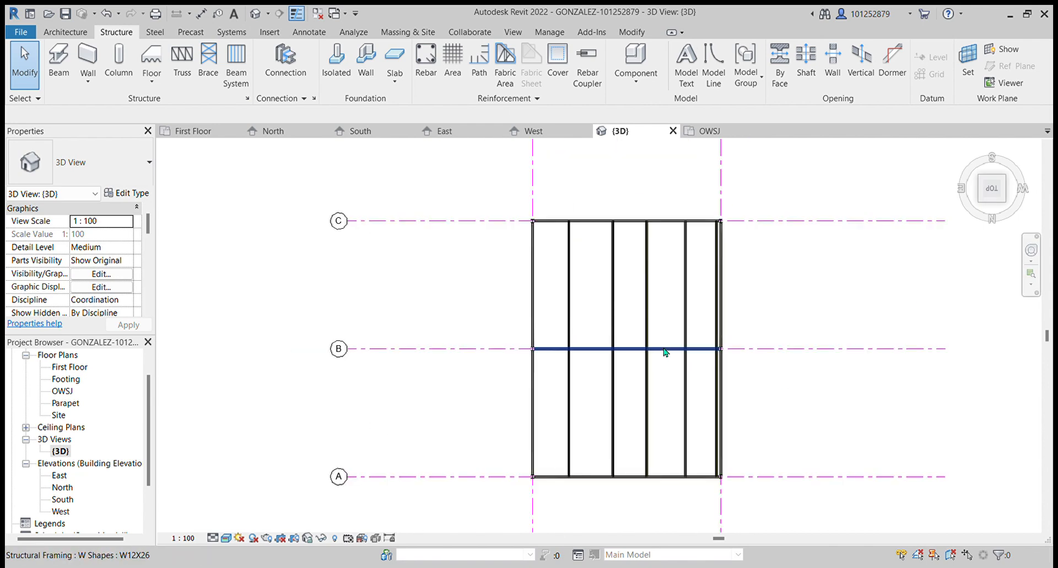
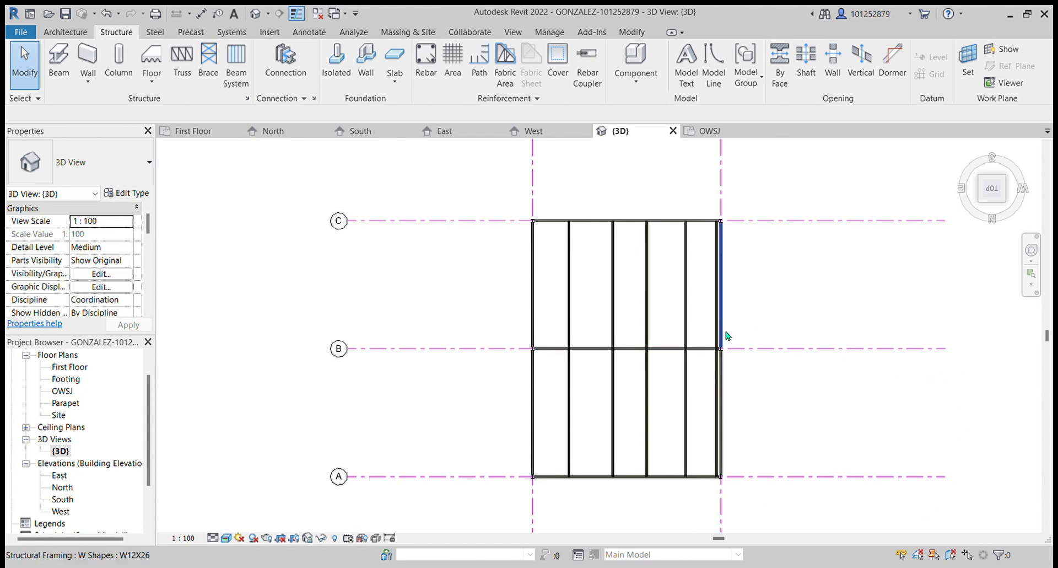
- Switch the 3D view to a top-down orientation of the roof framing
scroll(722, 333, down, 2)
scroll(627, 300, up, 3)
scroll(572, 278, down, 2)
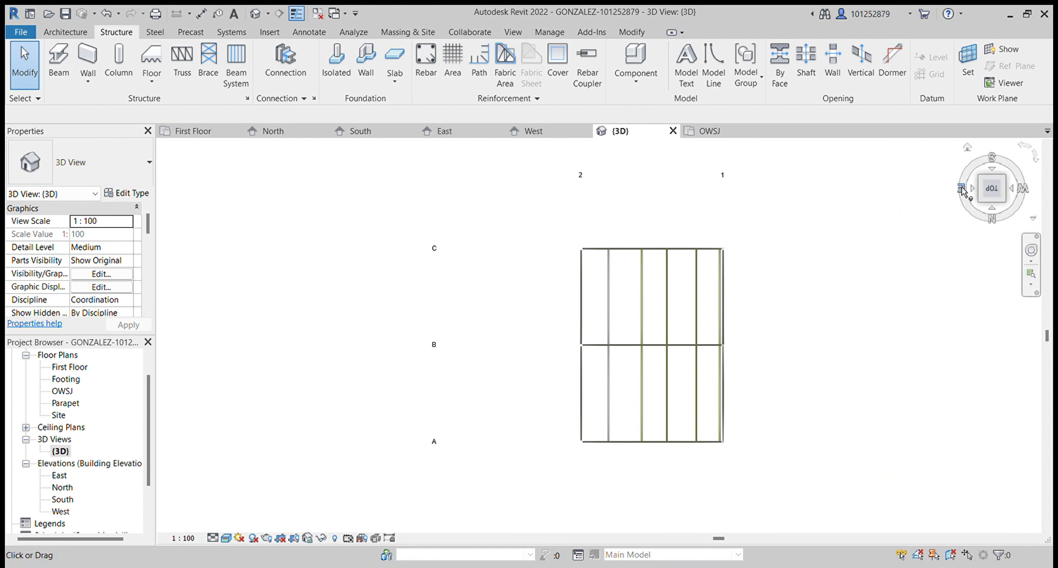
click(993, 170)
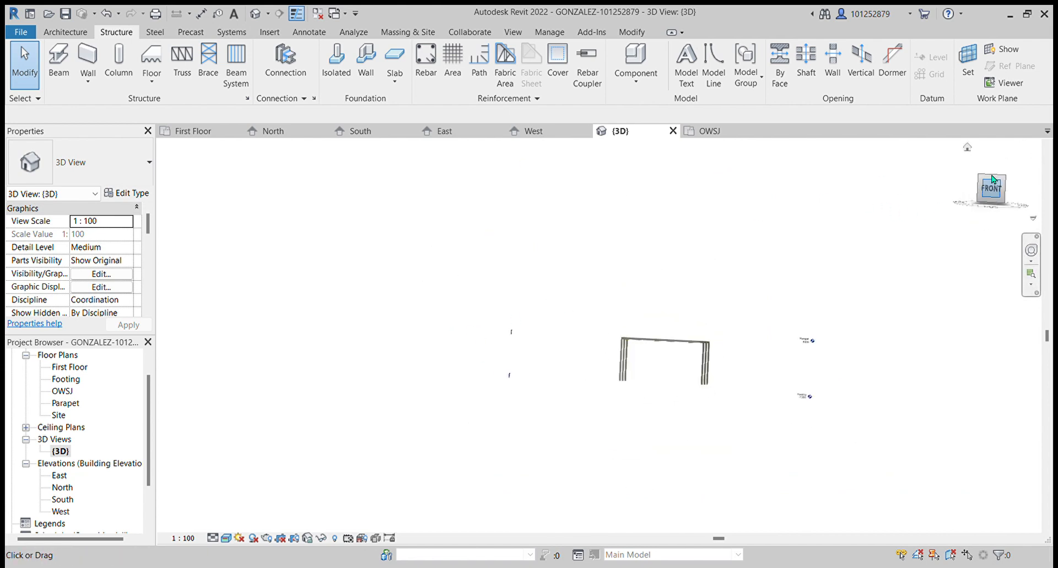
click(995, 180)
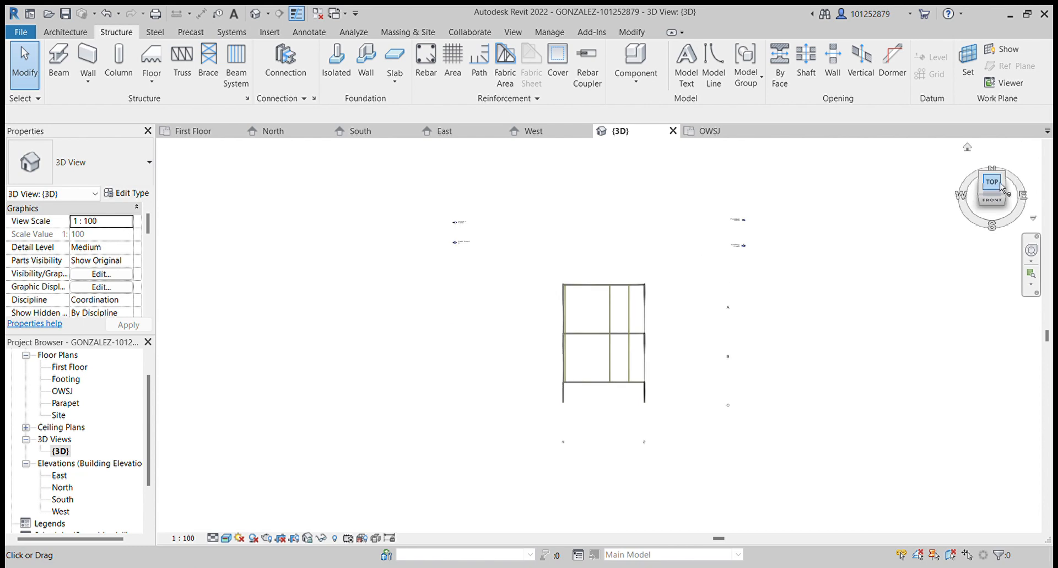
scroll(578, 359, up, 4)
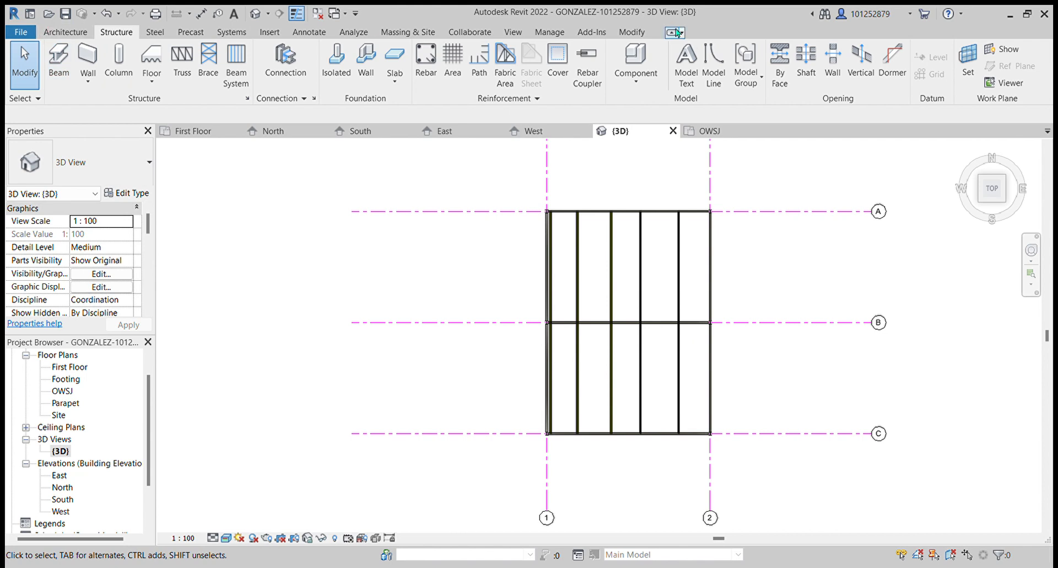
key(a)
key(l)
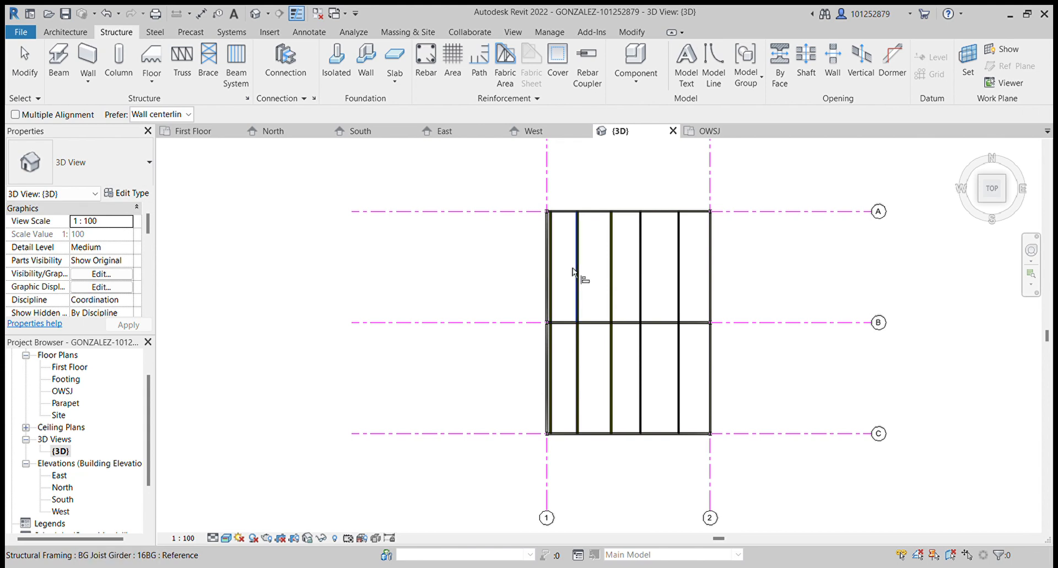
key(Escape)
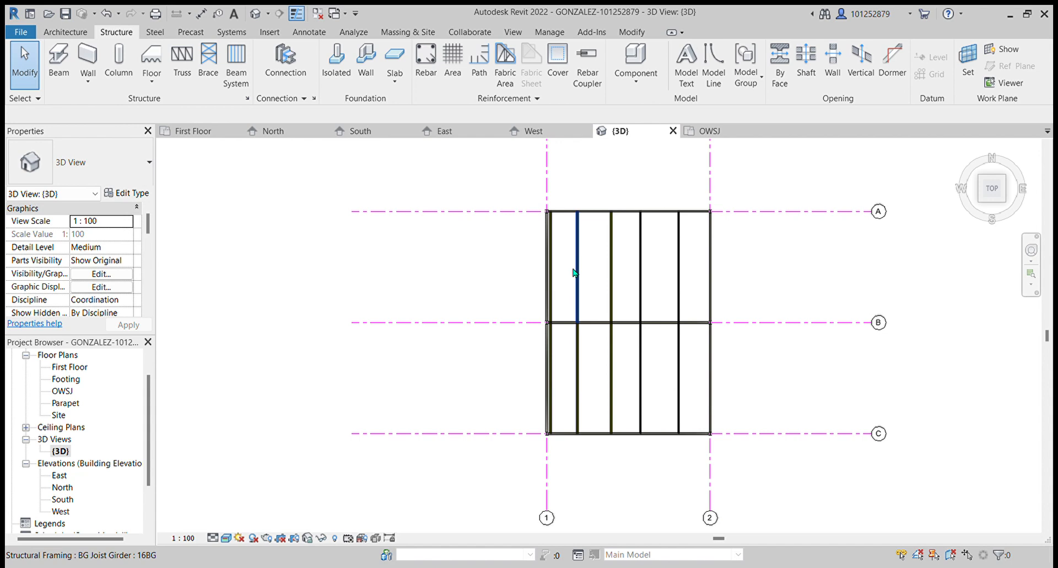
- Start the Align command and zoom in on the joist girder ends at the top beam to inspect their positions
key(a)
key(l)
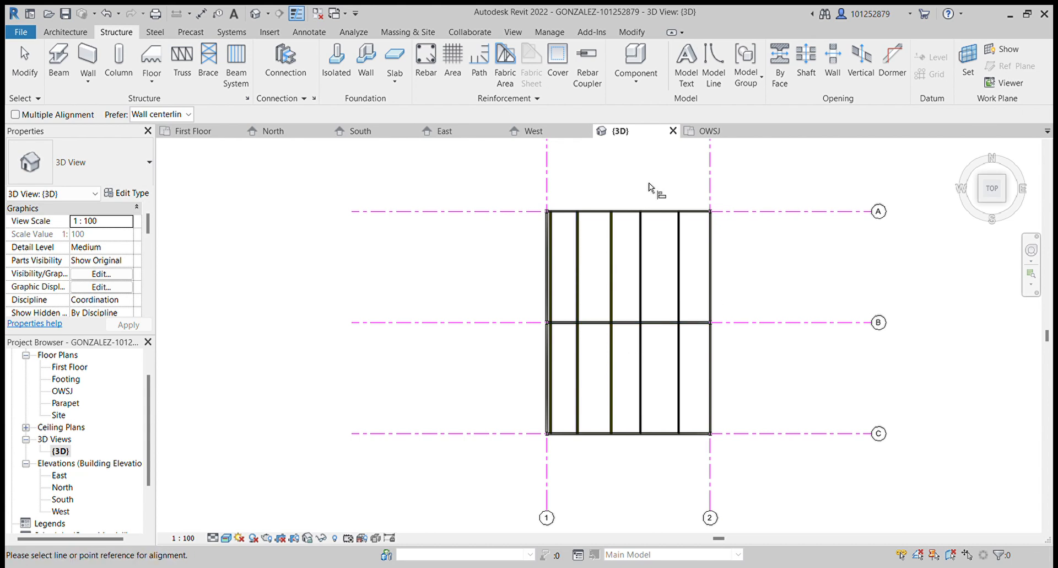
scroll(574, 248, up, 2)
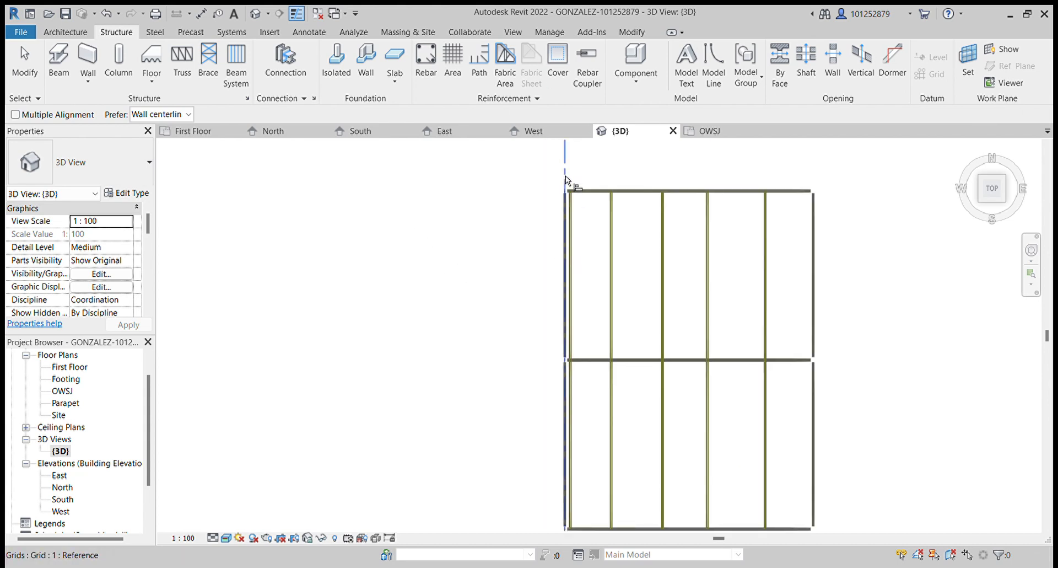
scroll(568, 194, up, 4)
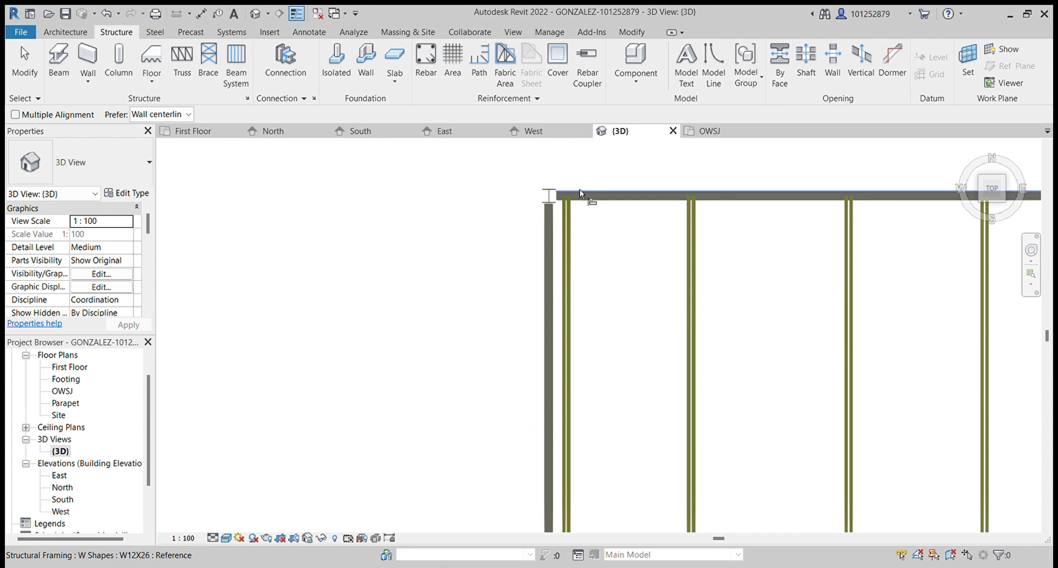
scroll(571, 189, up, 4)
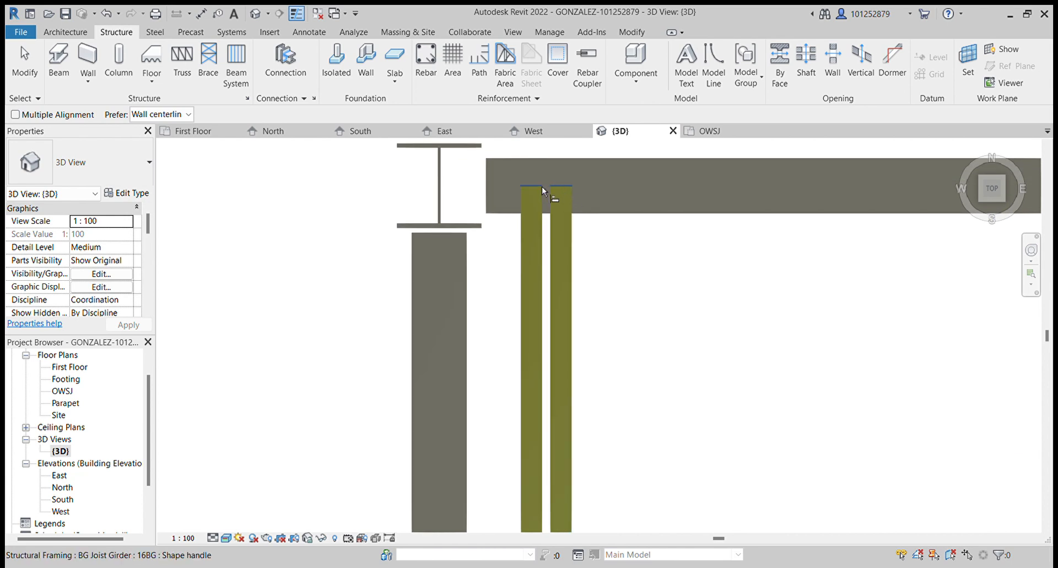
scroll(545, 186, down, 2)
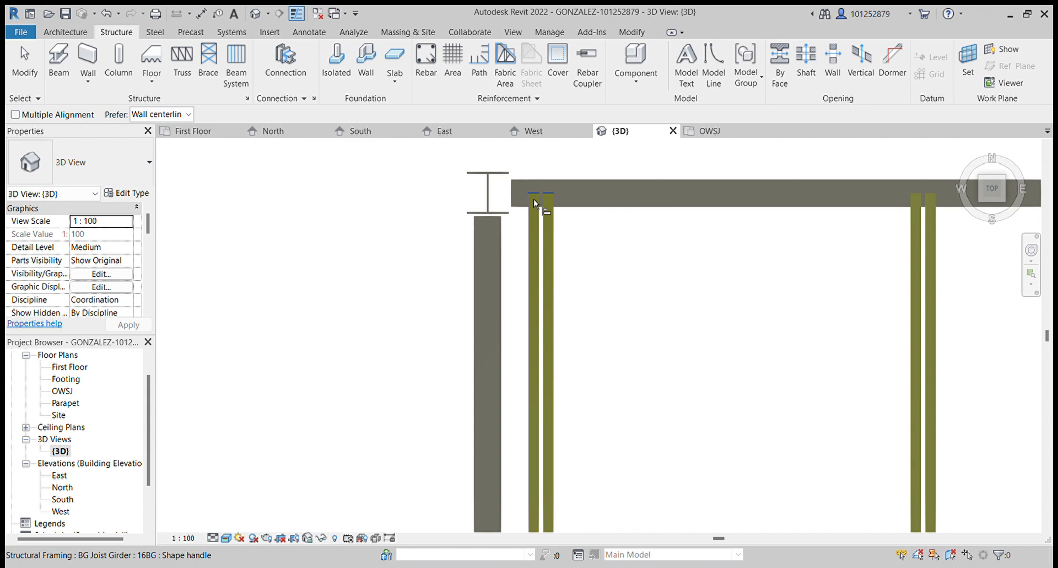
scroll(534, 204, down, 2)
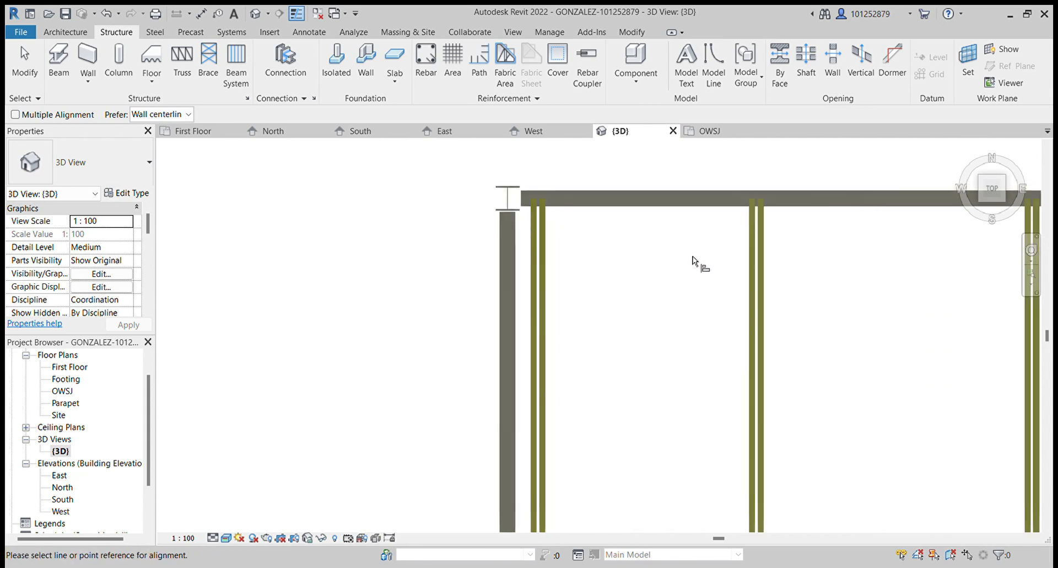
click(995, 196)
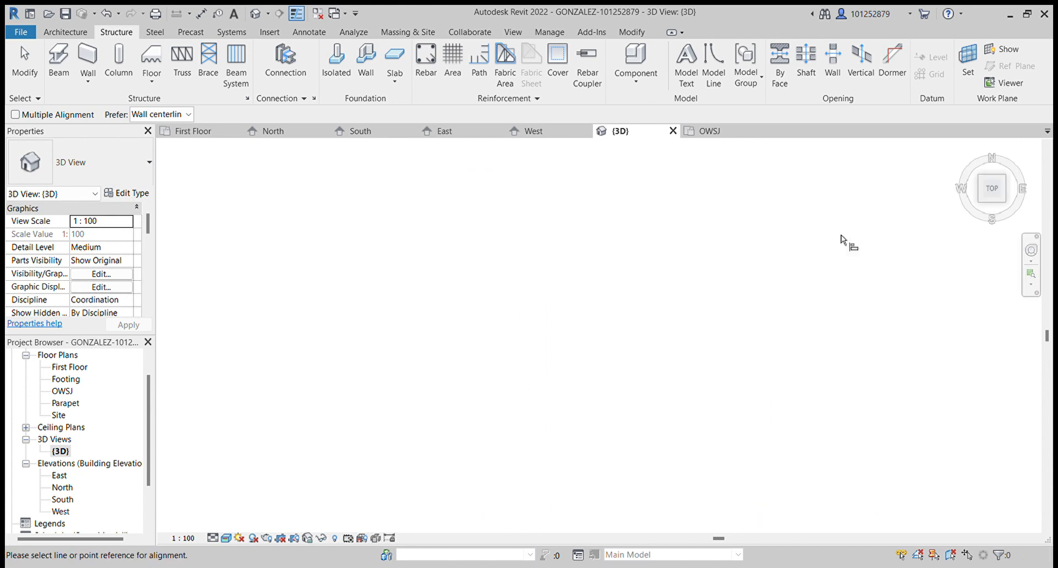
scroll(499, 303, up, 5)
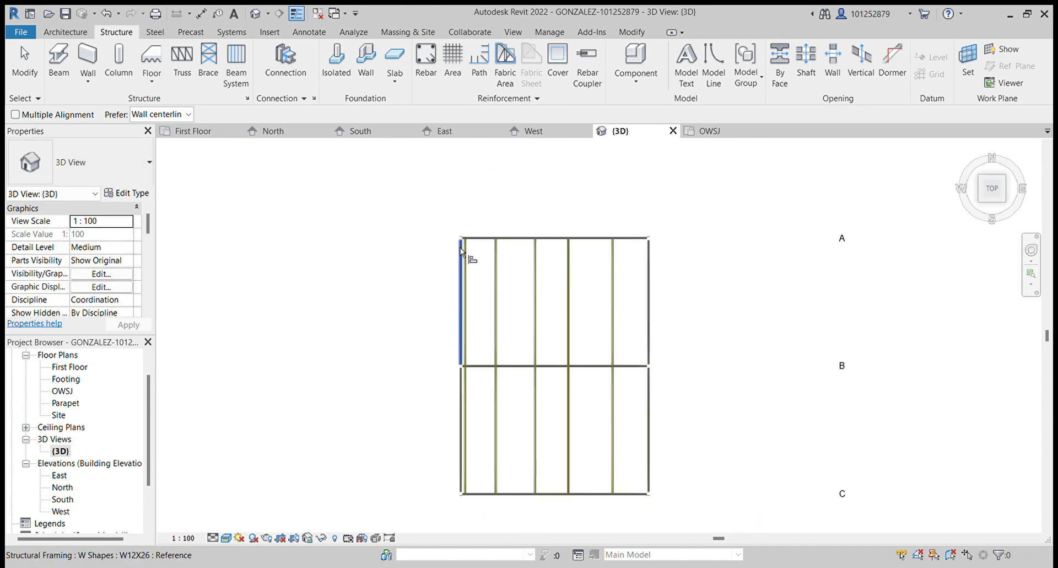
scroll(457, 264, up, 5)
scroll(472, 248, up, 1)
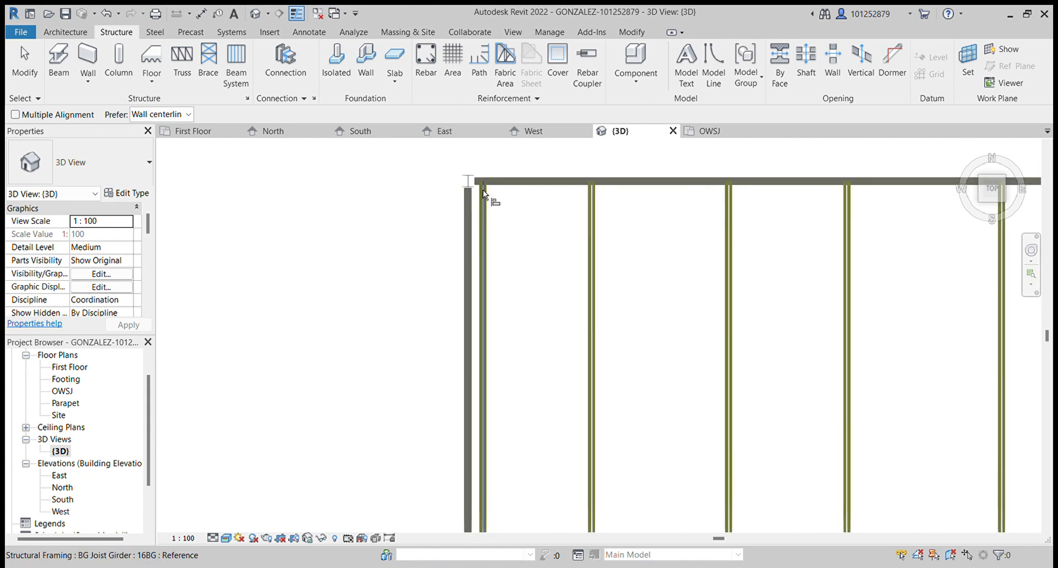
click(65, 32)
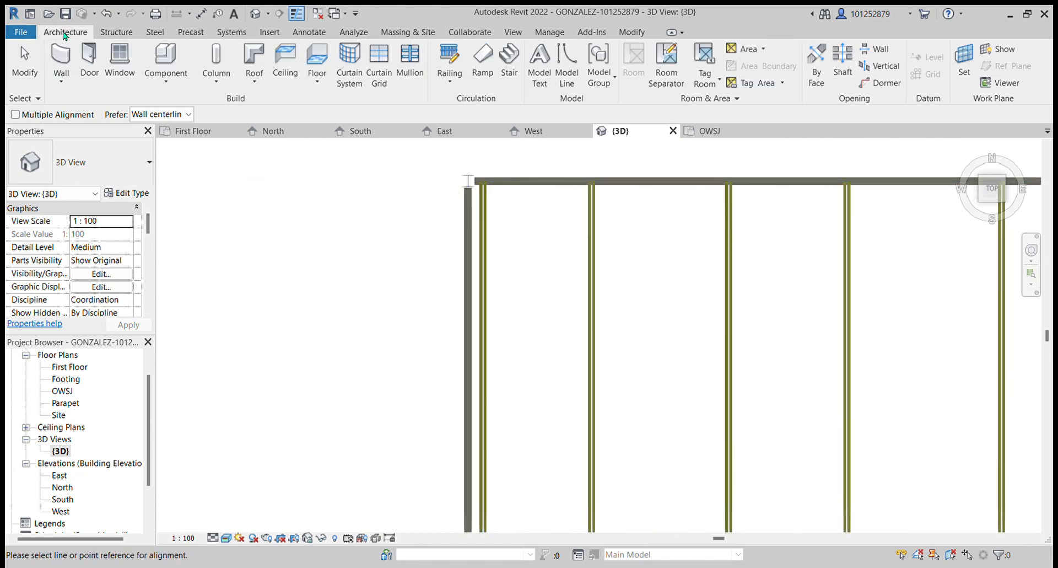
click(116, 33)
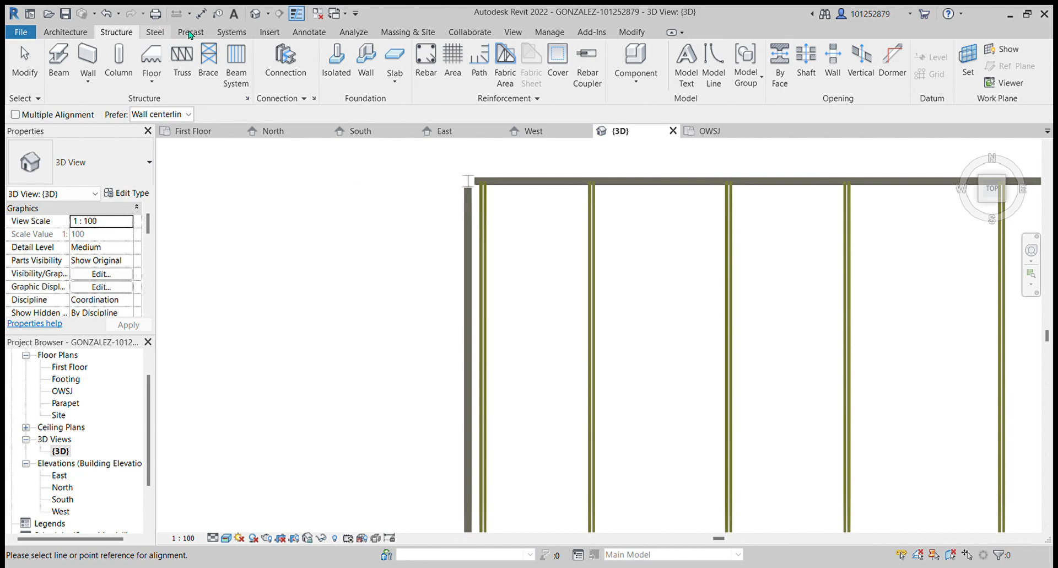
click(317, 36)
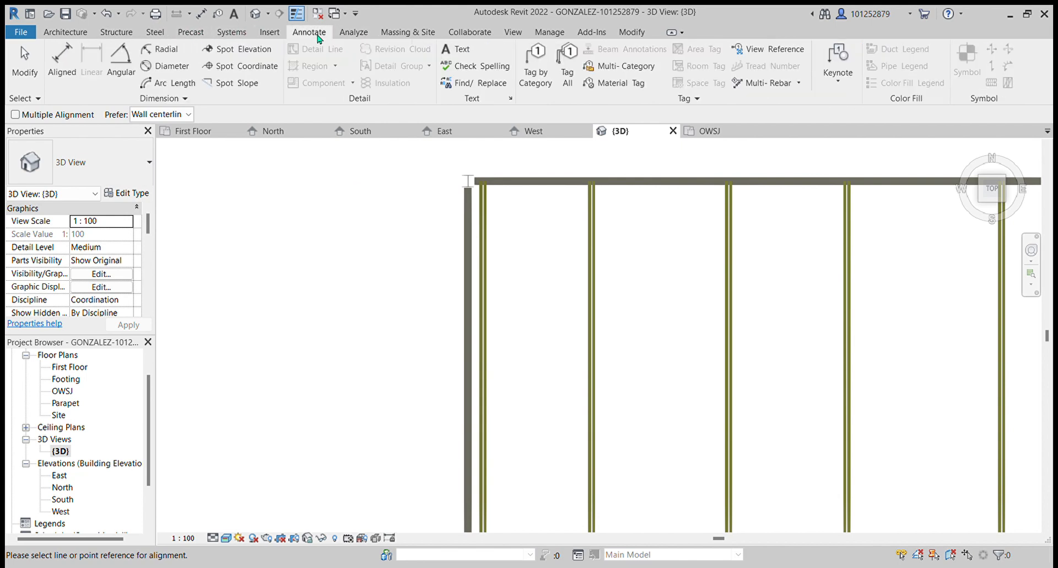
click(62, 59)
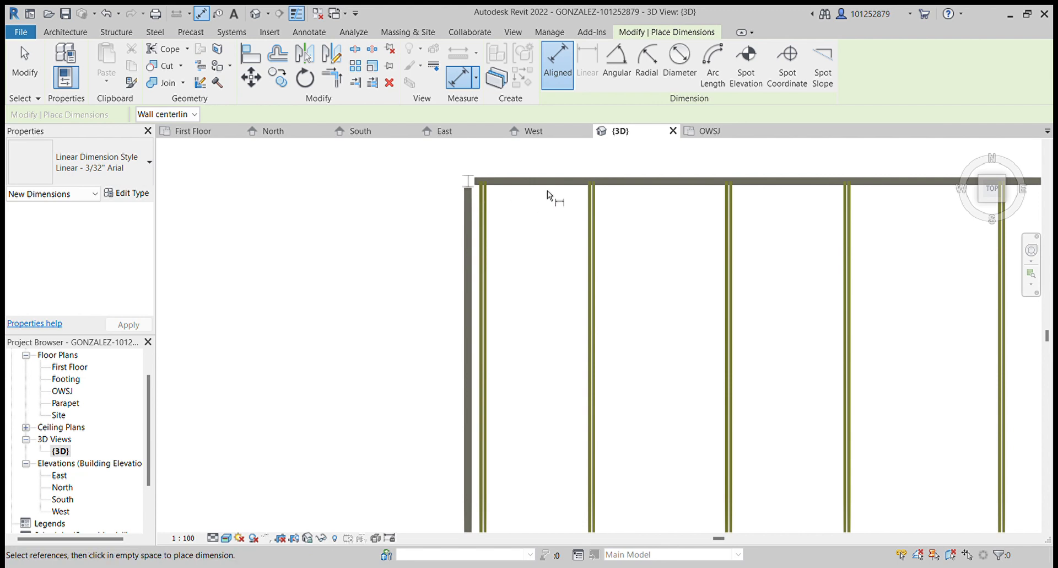
key(Escape)
key(Escape)
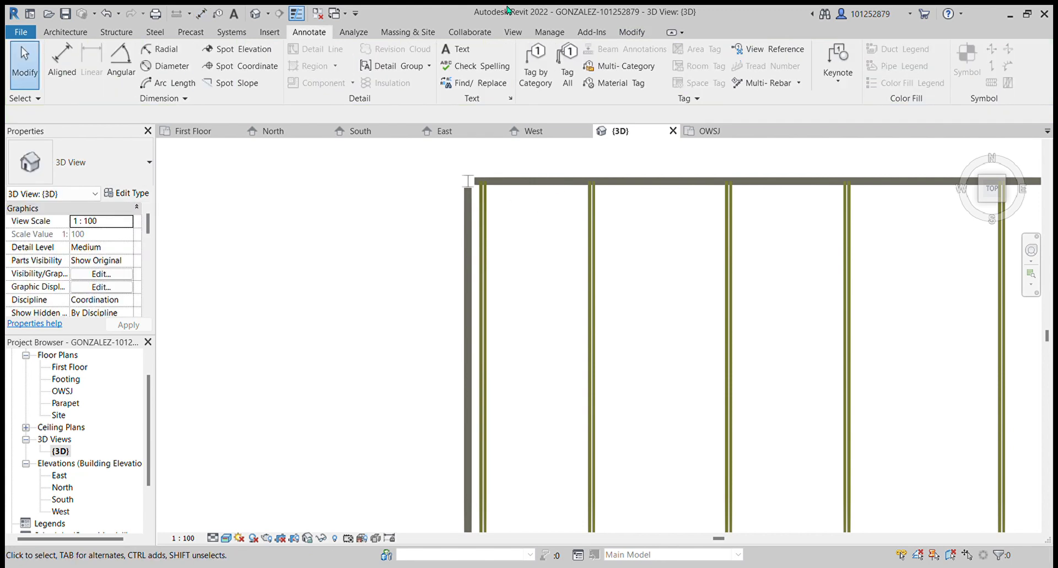
- Try to dimension the spacing of the joist girders along the top perimeter beam
click(62, 59)
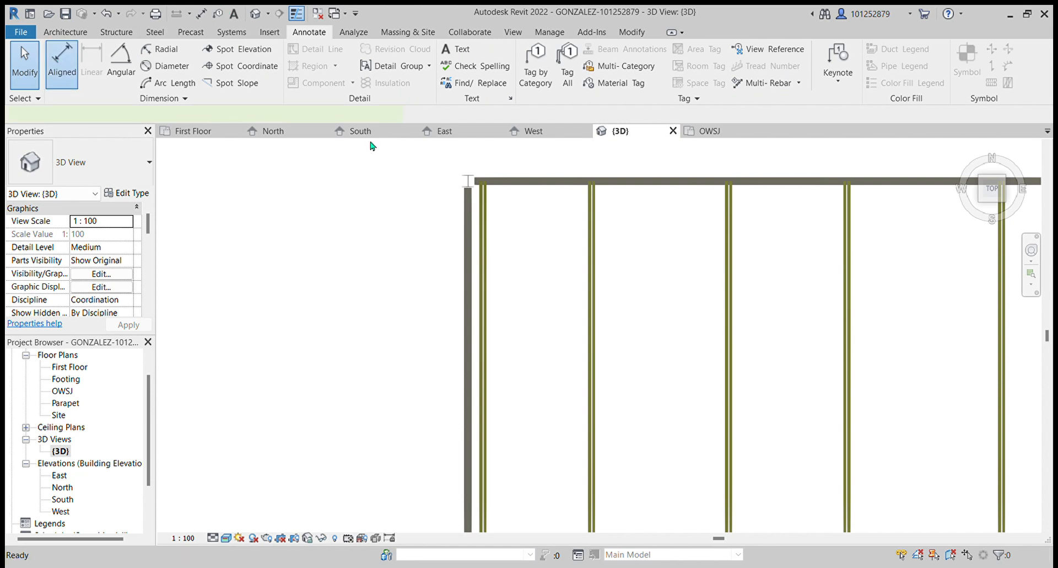
click(482, 185)
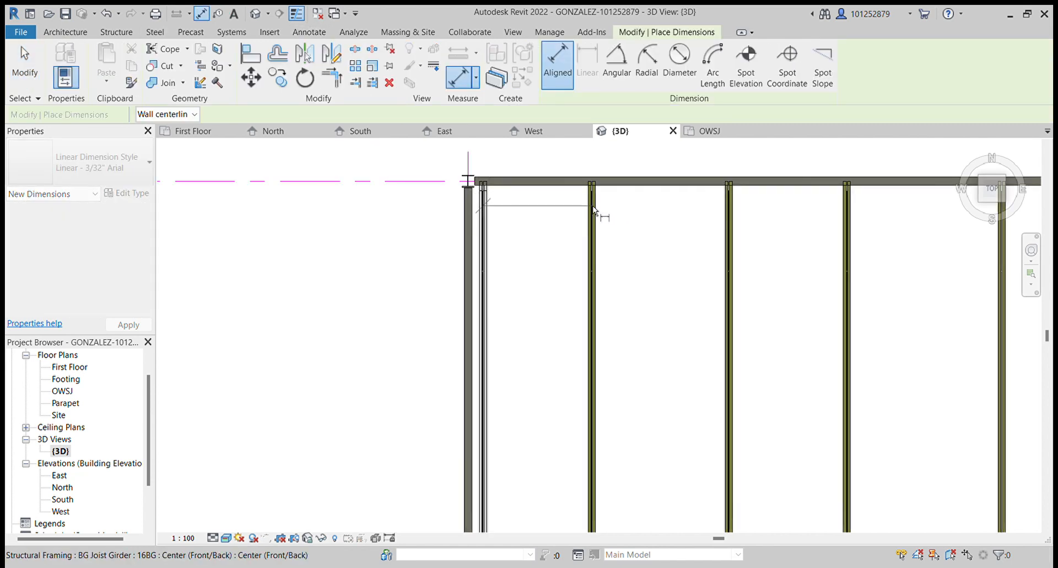
click(593, 205)
click(730, 212)
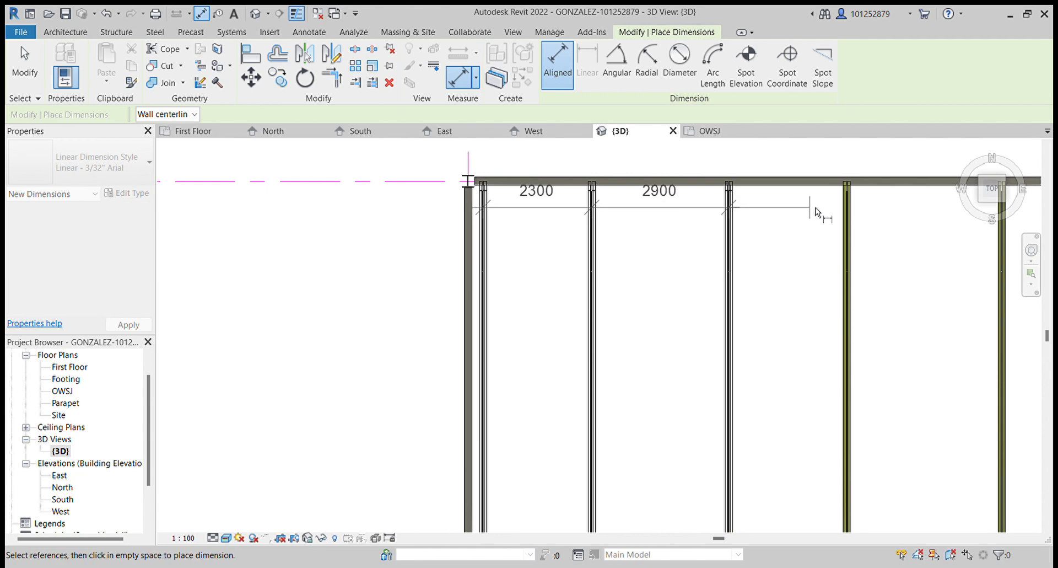
click(851, 214)
scroll(852, 215, down, 3)
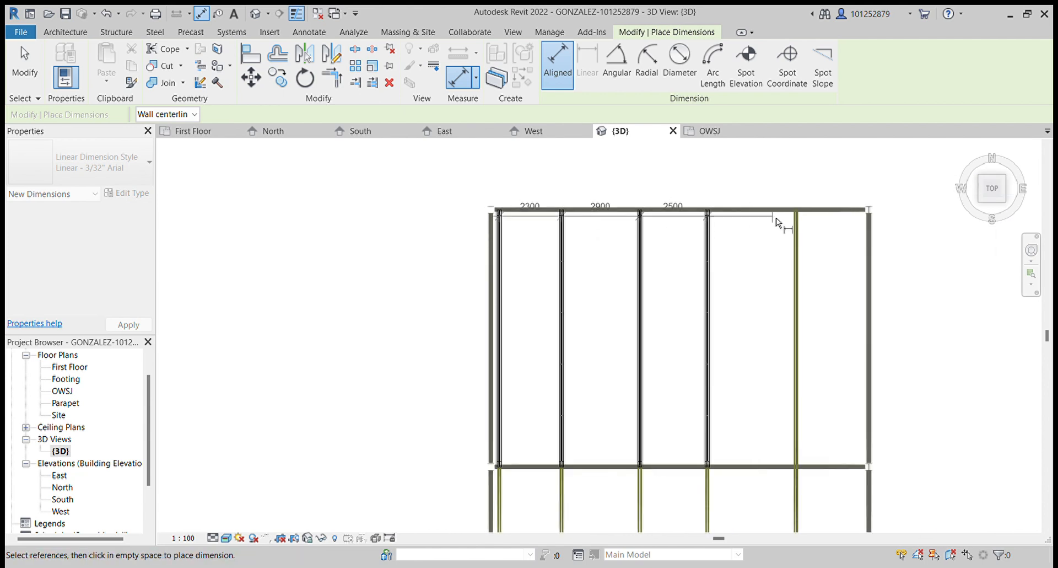
click(799, 233)
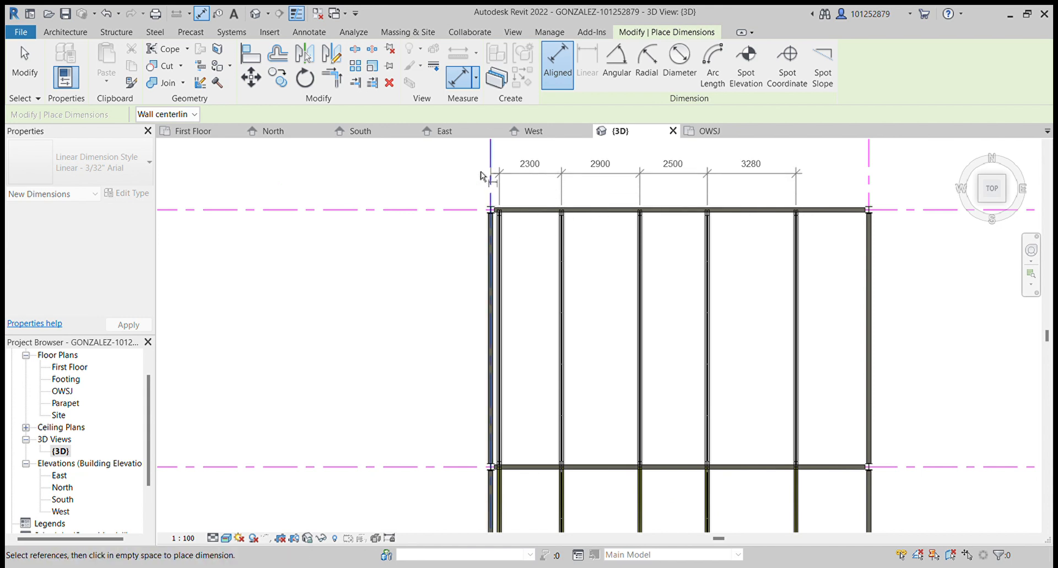
key(Escape)
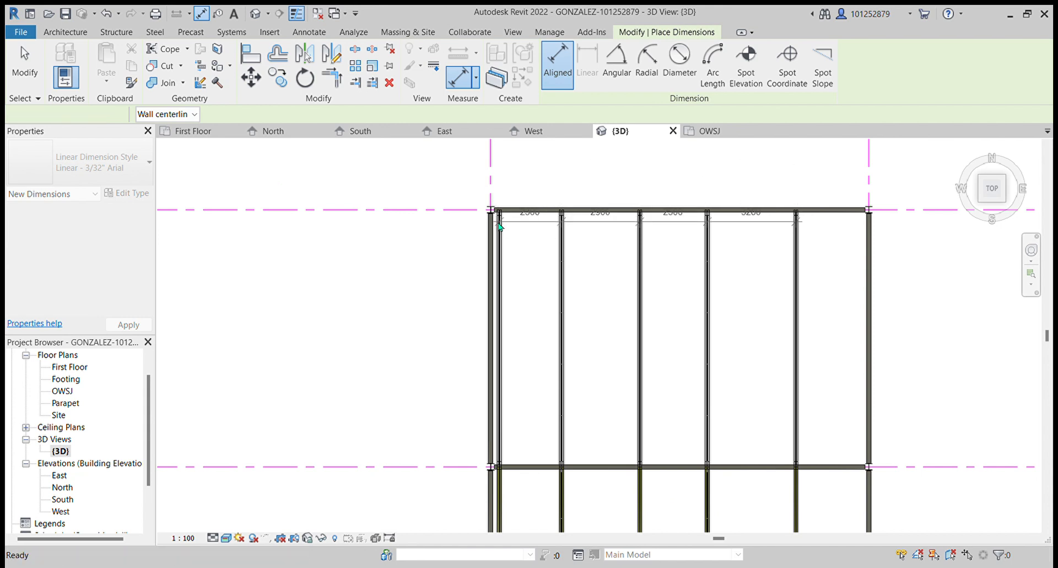
- Place an aligned dimension string across all joist girders from the column at grid 1 to grid 2
scroll(500, 223, up, 2)
click(464, 223)
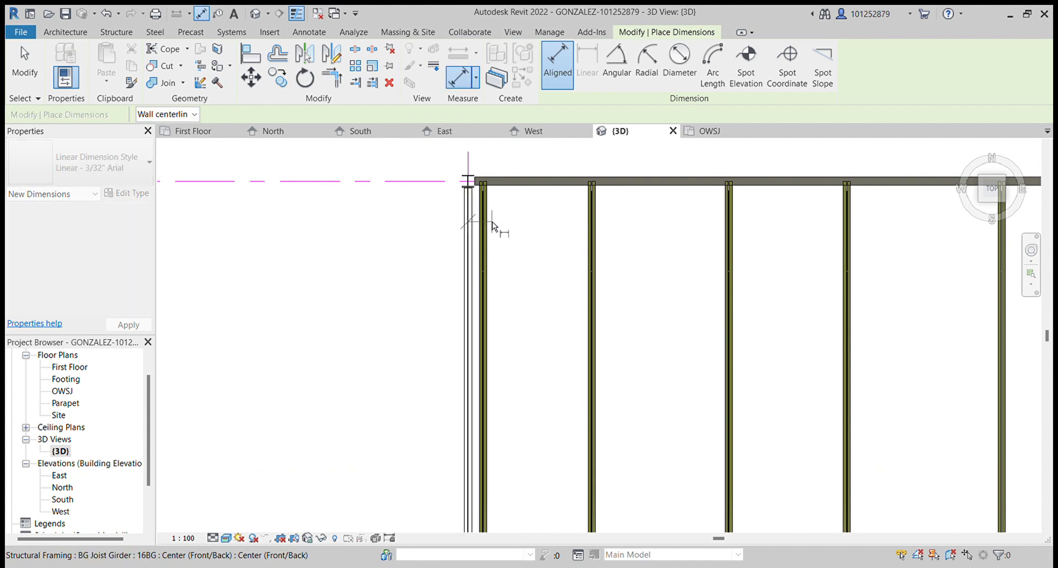
click(593, 226)
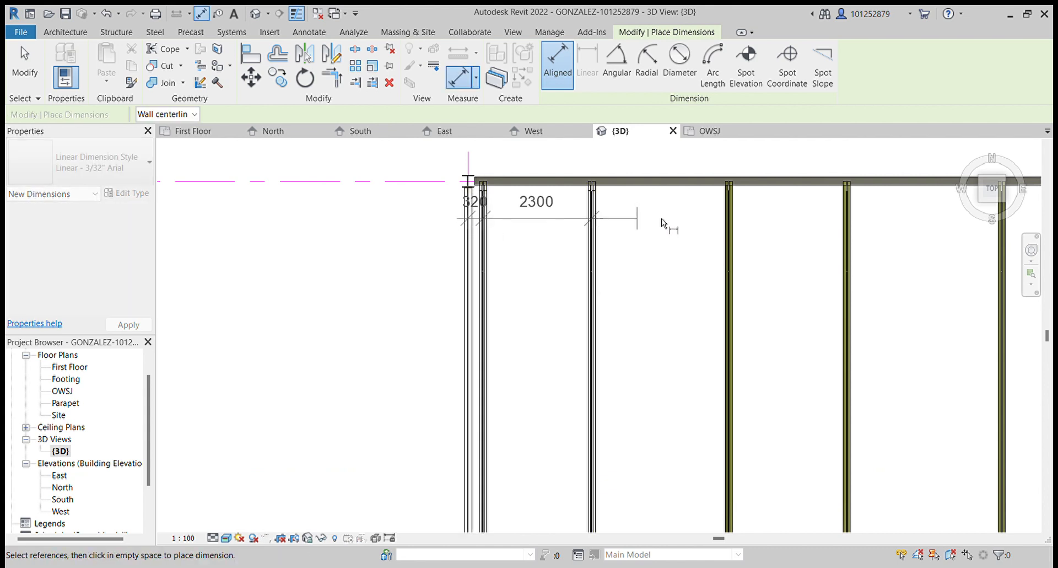
click(731, 228)
click(849, 234)
scroll(681, 241, down, 2)
click(774, 231)
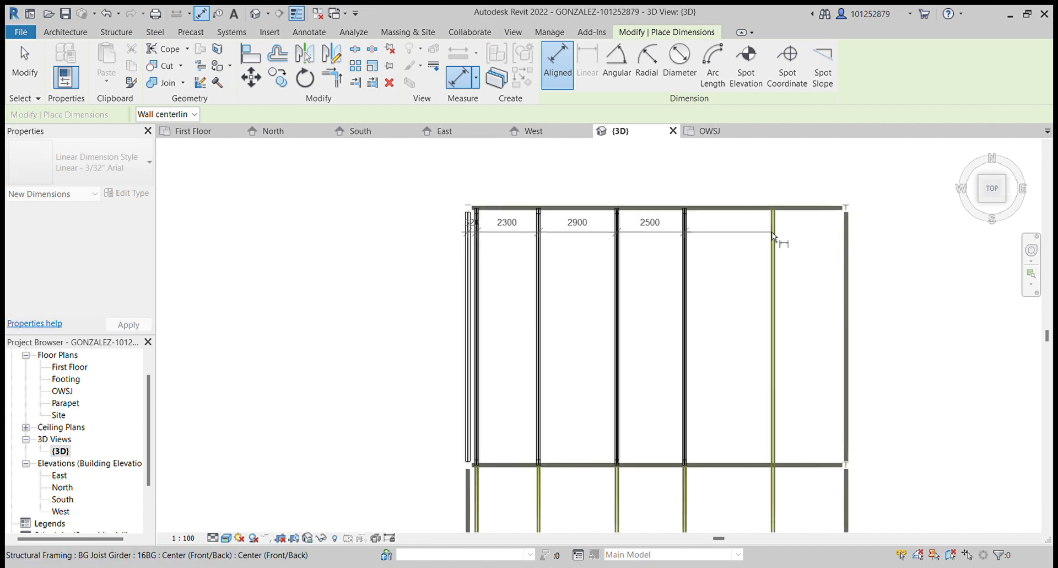
click(849, 232)
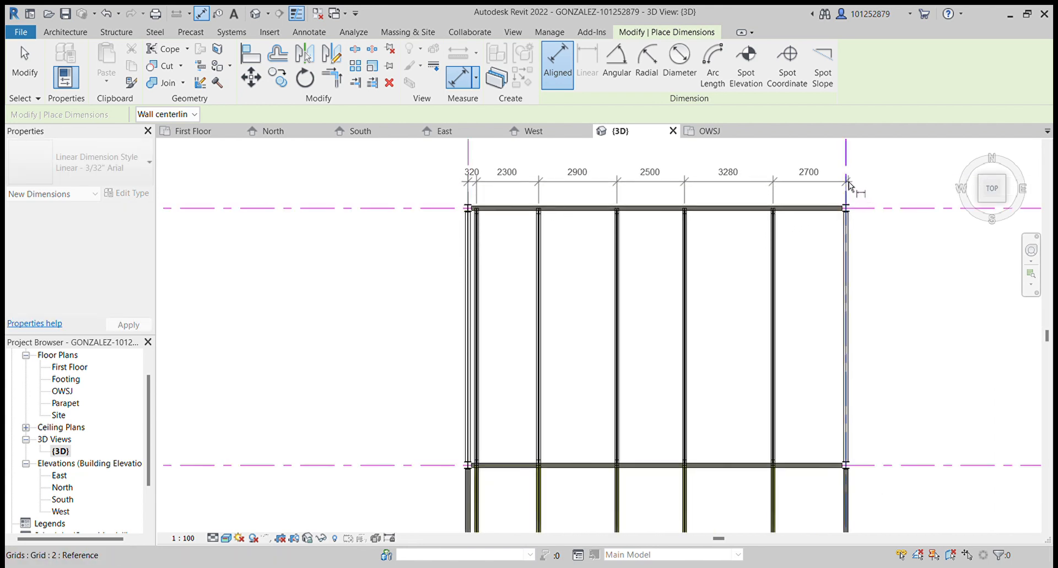
click(851, 199)
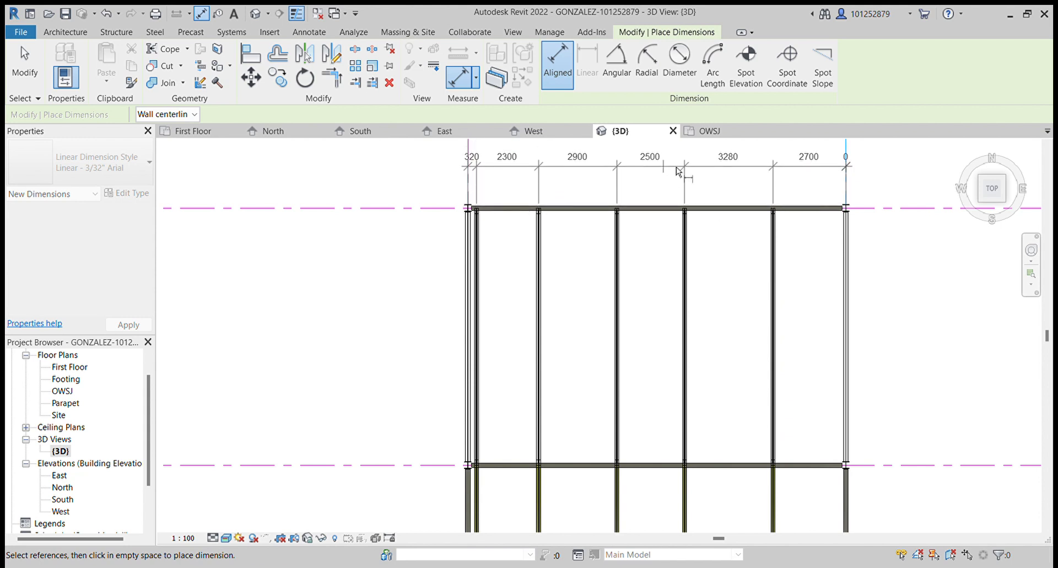
click(865, 172)
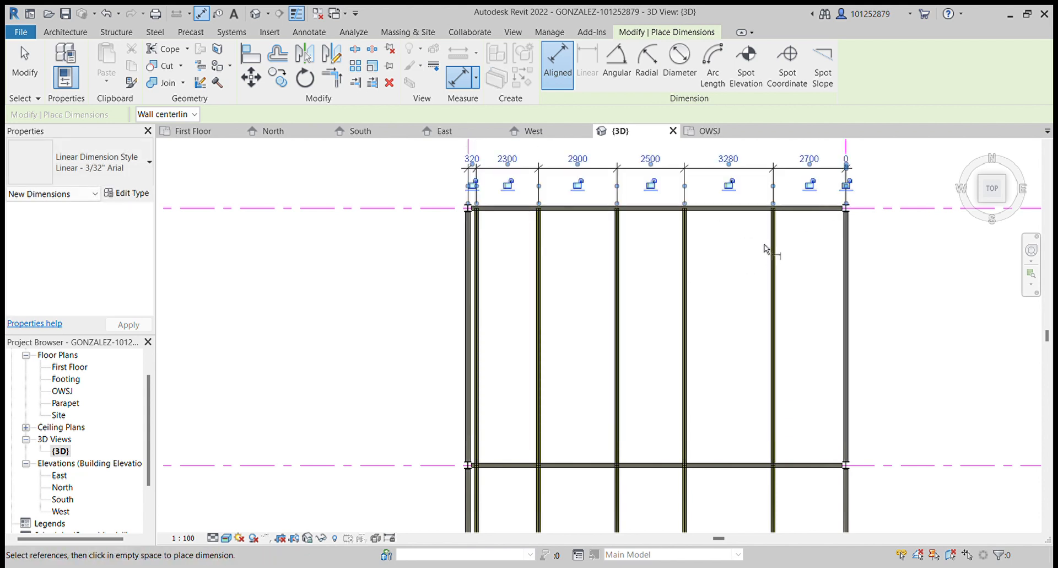
- Try to make the girder spacing dimension equal
scroll(835, 158, up, 4)
scroll(750, 284, down, 2)
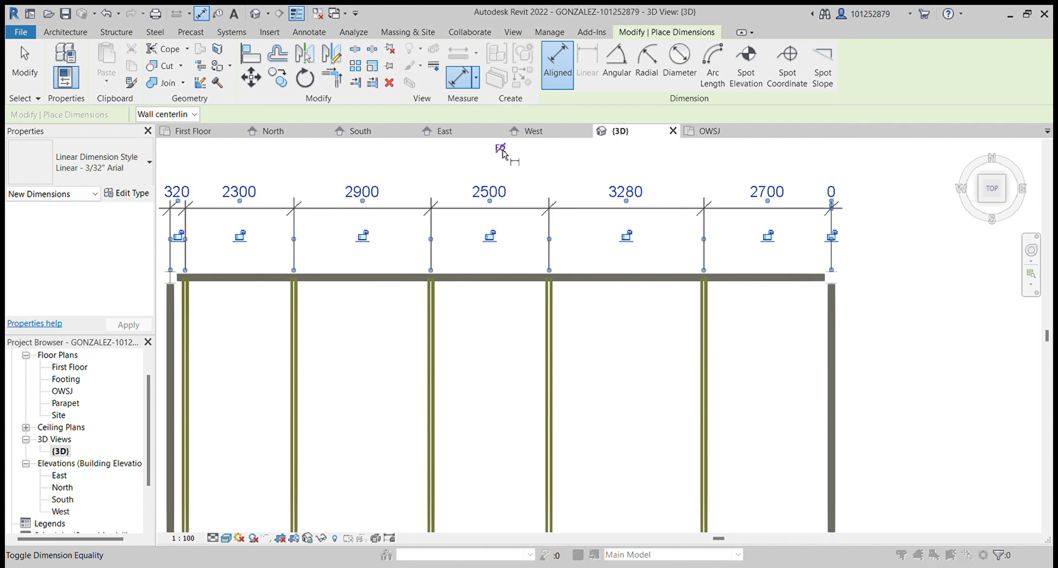
click(500, 147)
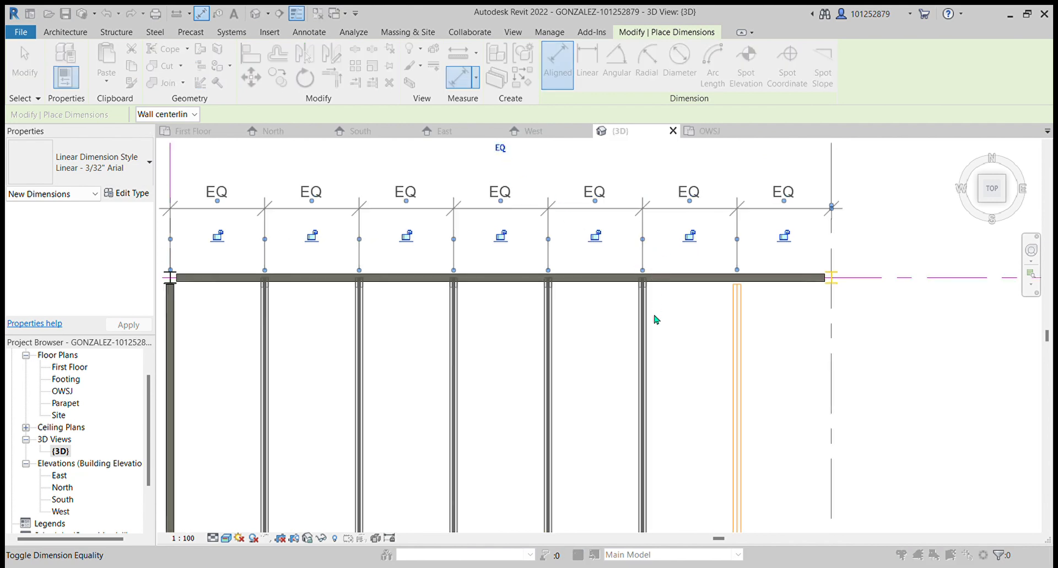
click(646, 337)
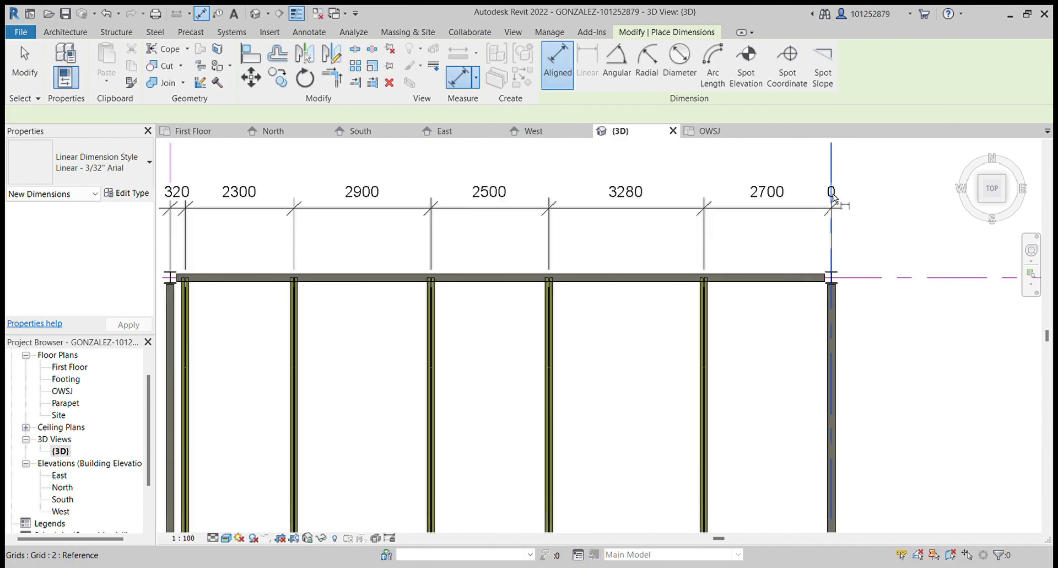
- Try making the girder spacing dimension equal, undoing each attempt, three times over
scroll(844, 259, down, 1)
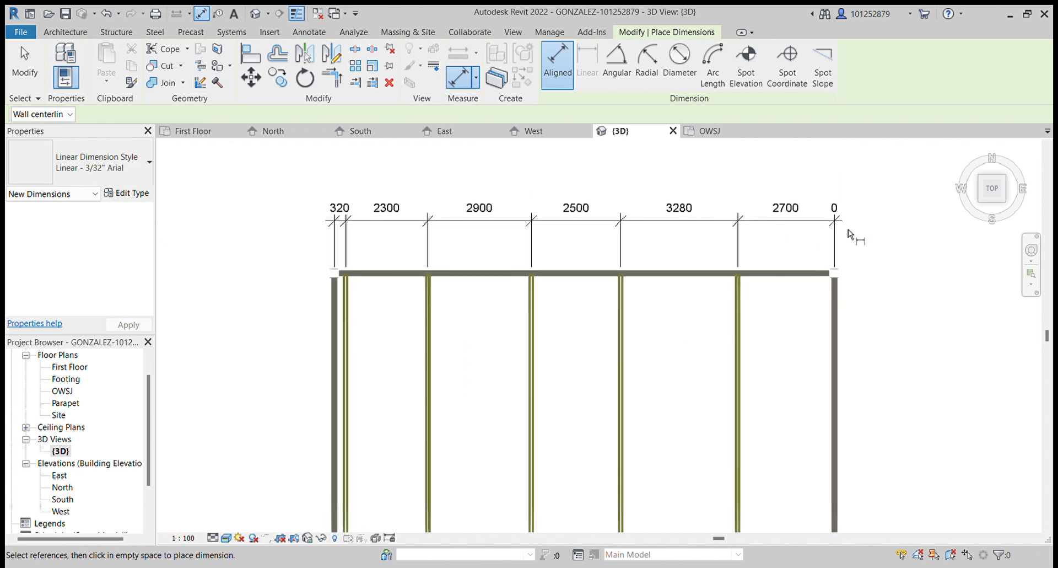
key(Escape)
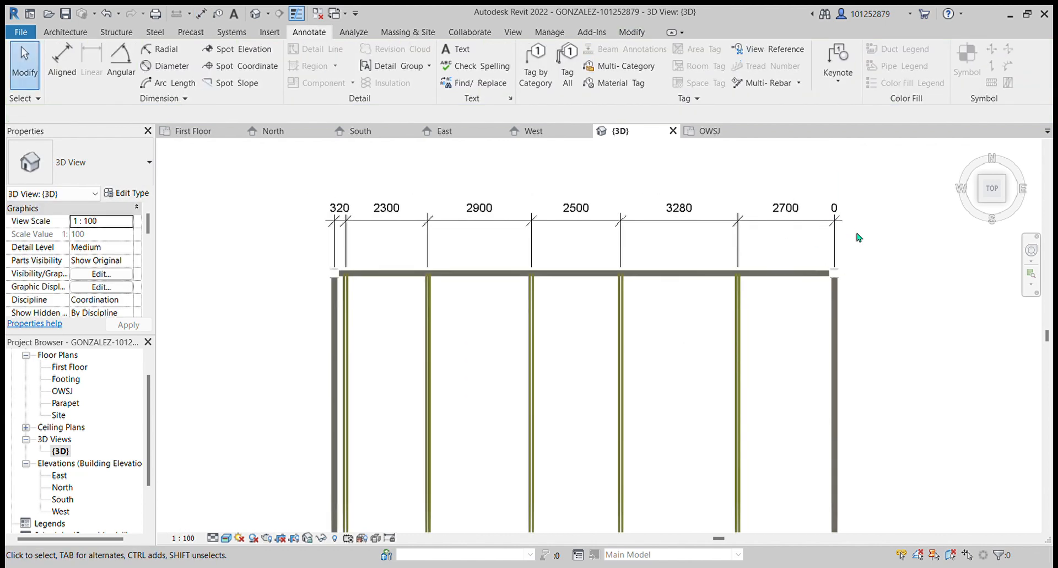
click(742, 227)
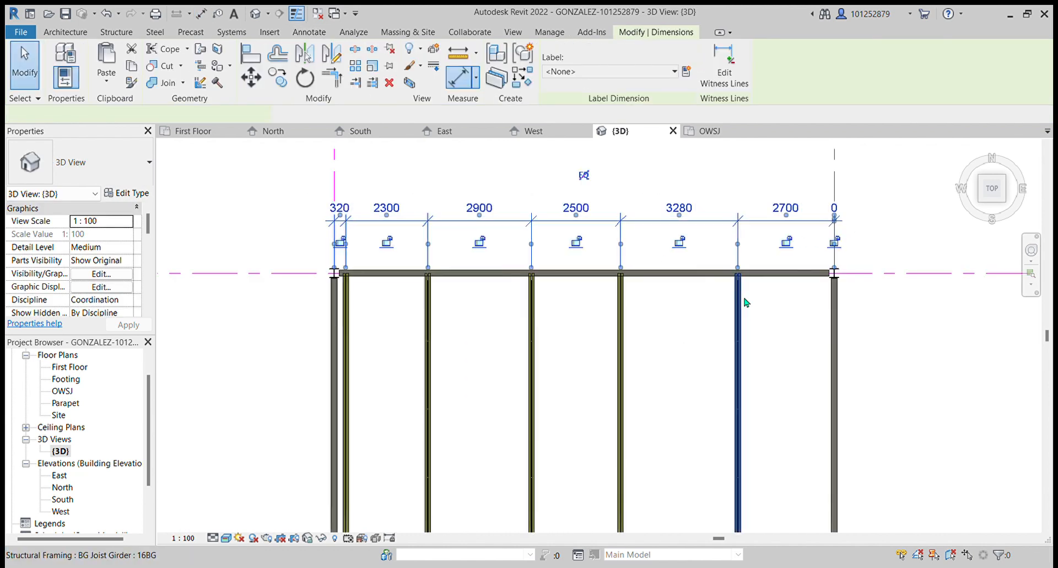
click(584, 173)
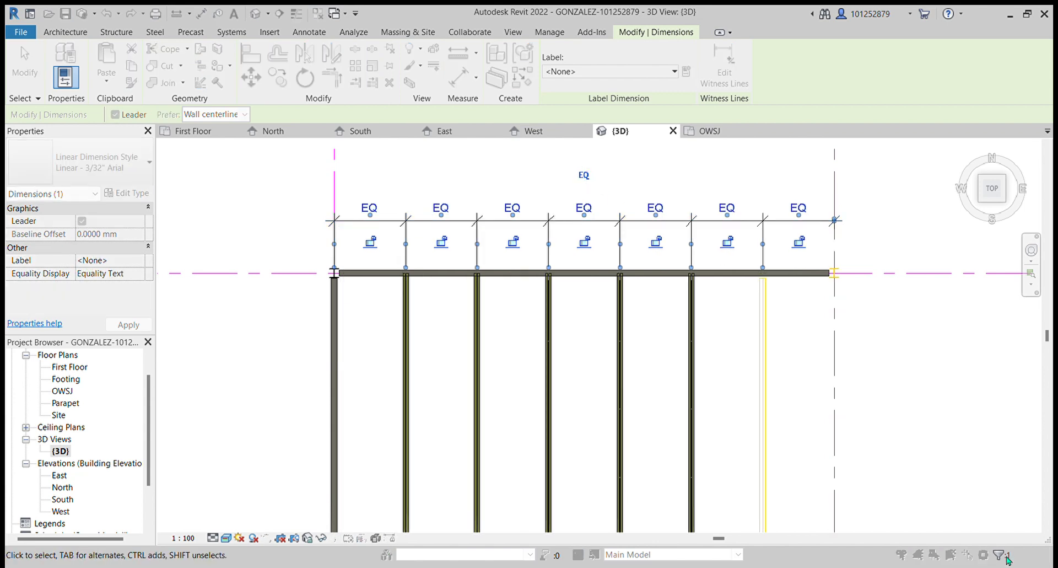
key(ctrl+z)
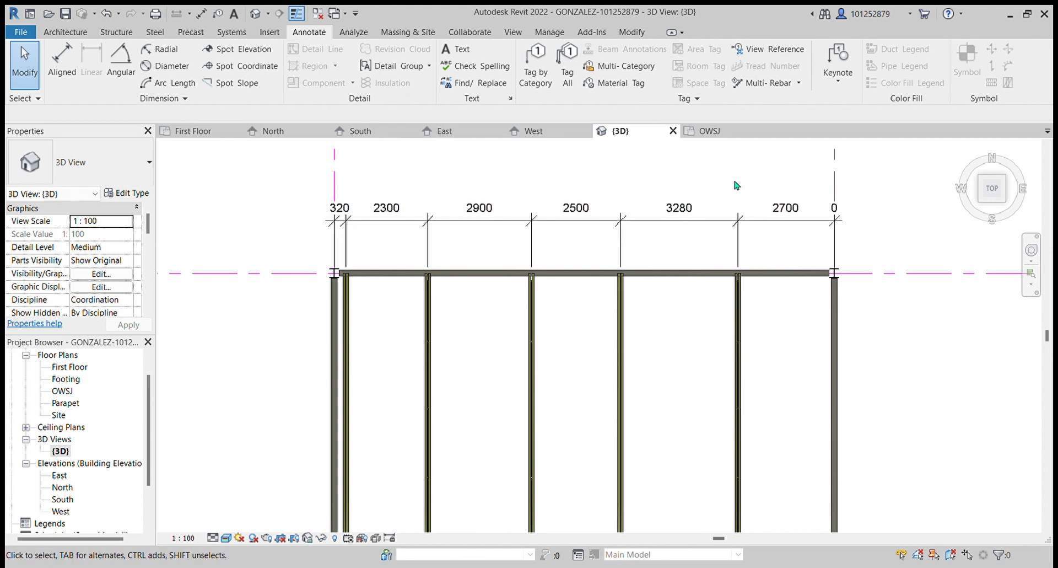
click(821, 238)
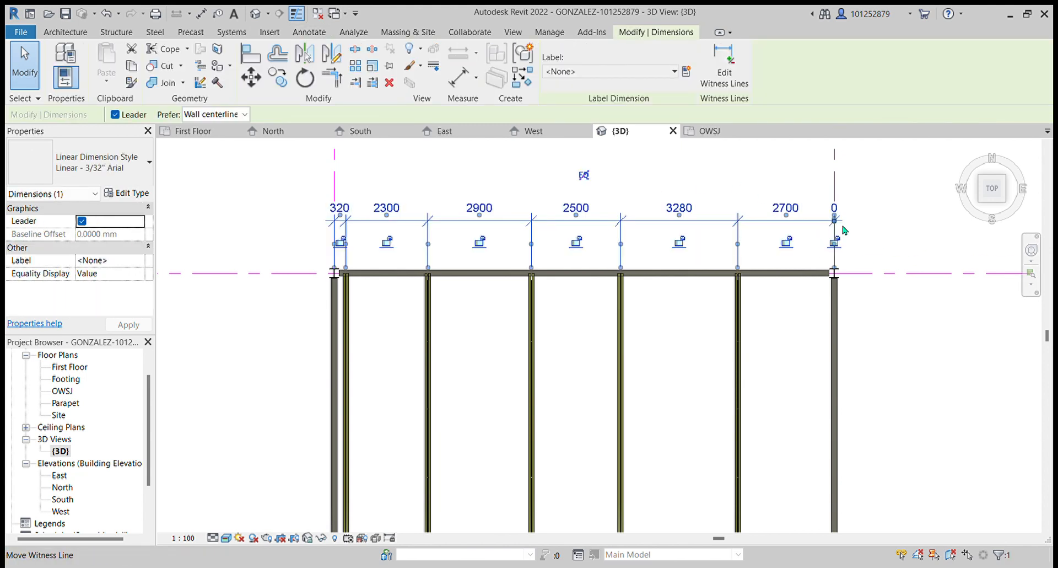
click(833, 333)
click(751, 240)
click(585, 176)
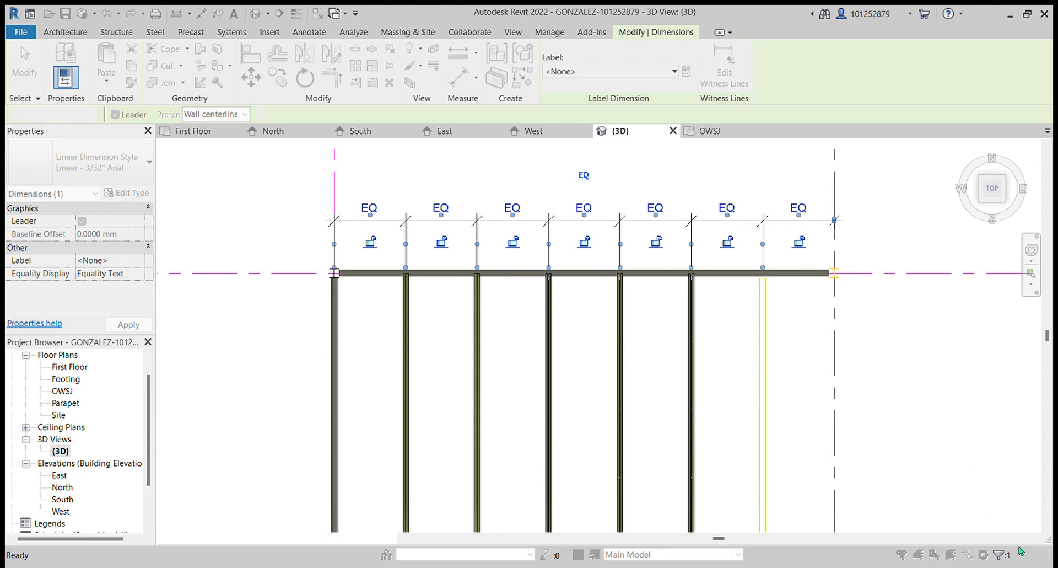
key(ctrl+z)
click(806, 221)
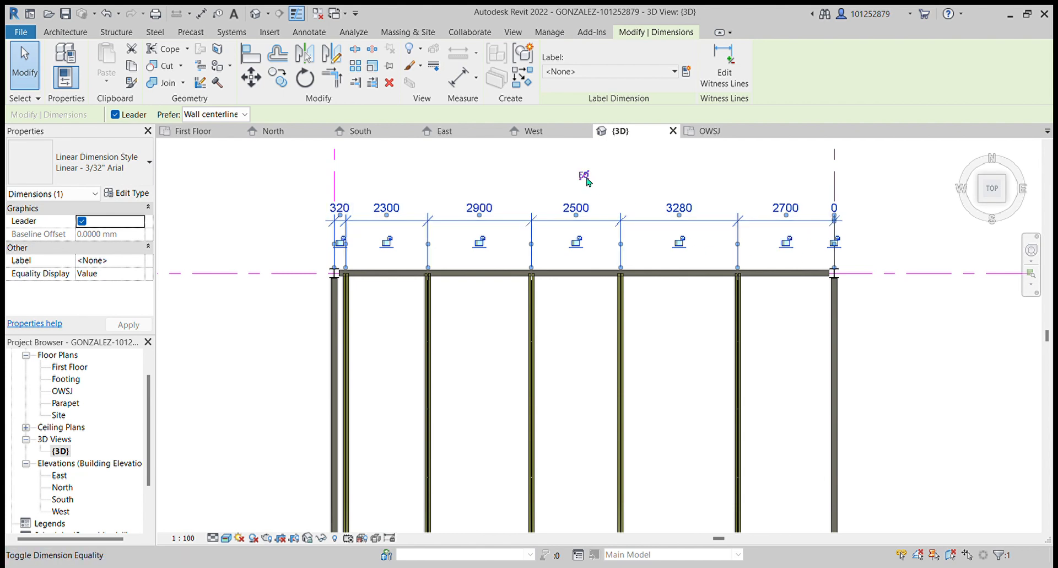
click(584, 176)
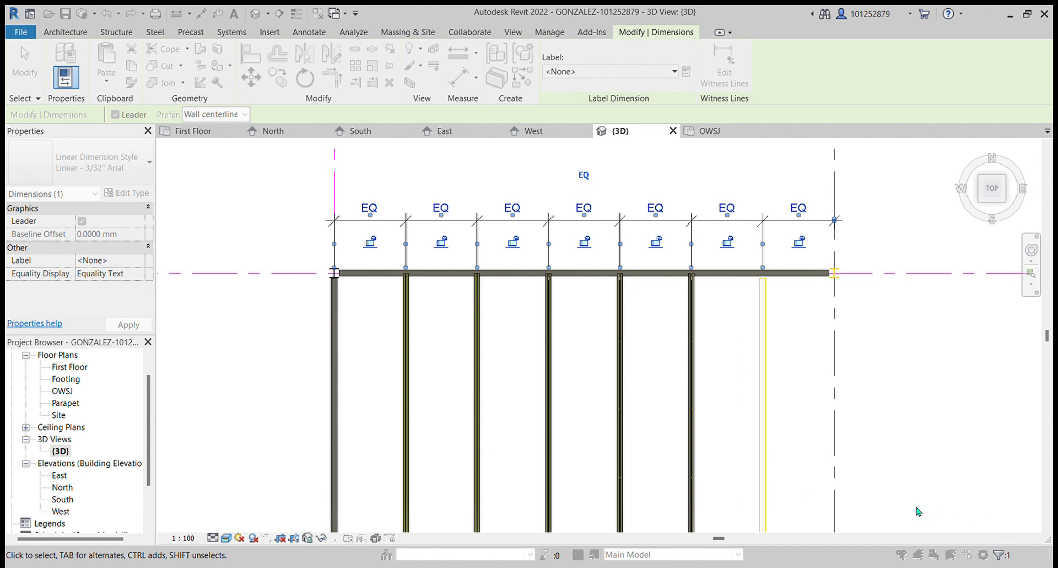
key(ctrl+z)
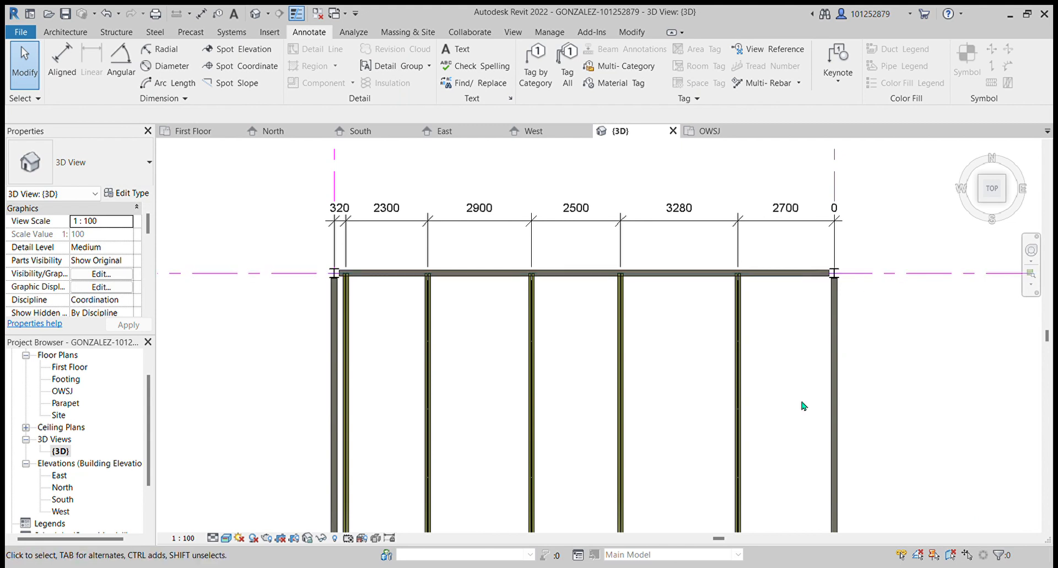
- Toggle equality on the girder spacing dimension once more and undo it again
scroll(853, 300, down, 1)
scroll(879, 330, up, 2)
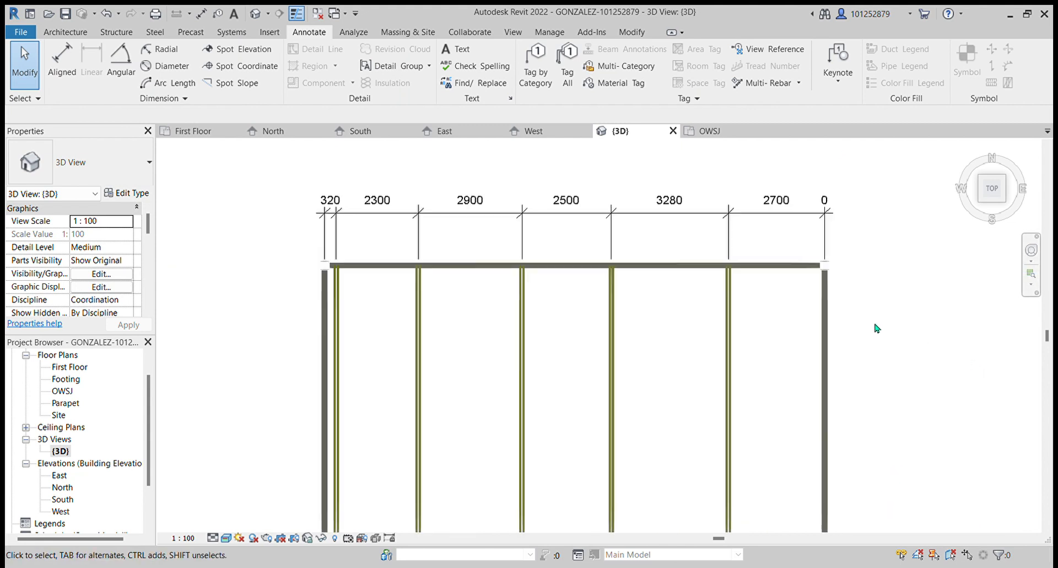
scroll(875, 330, down, 1)
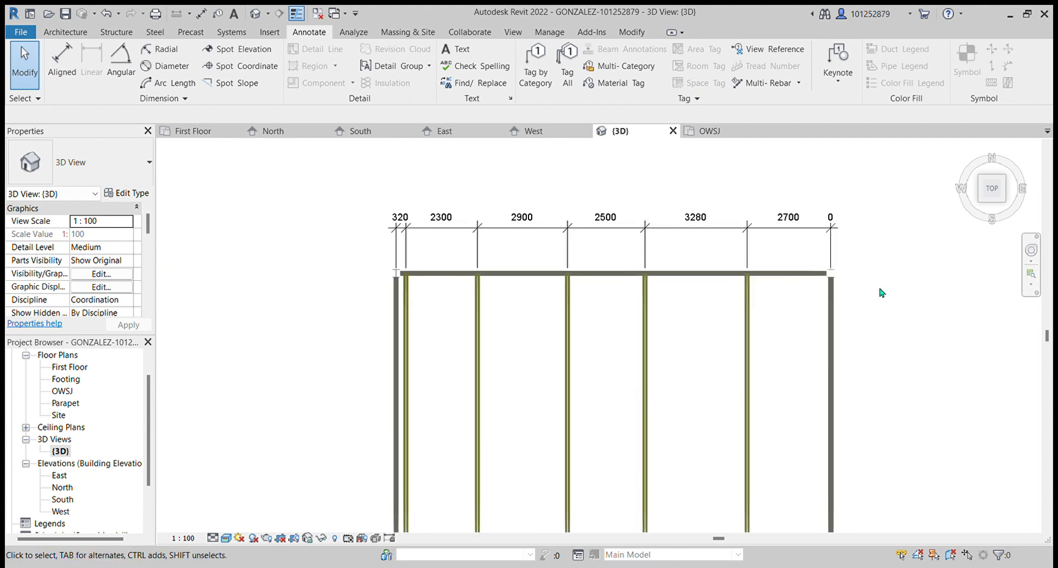
click(834, 248)
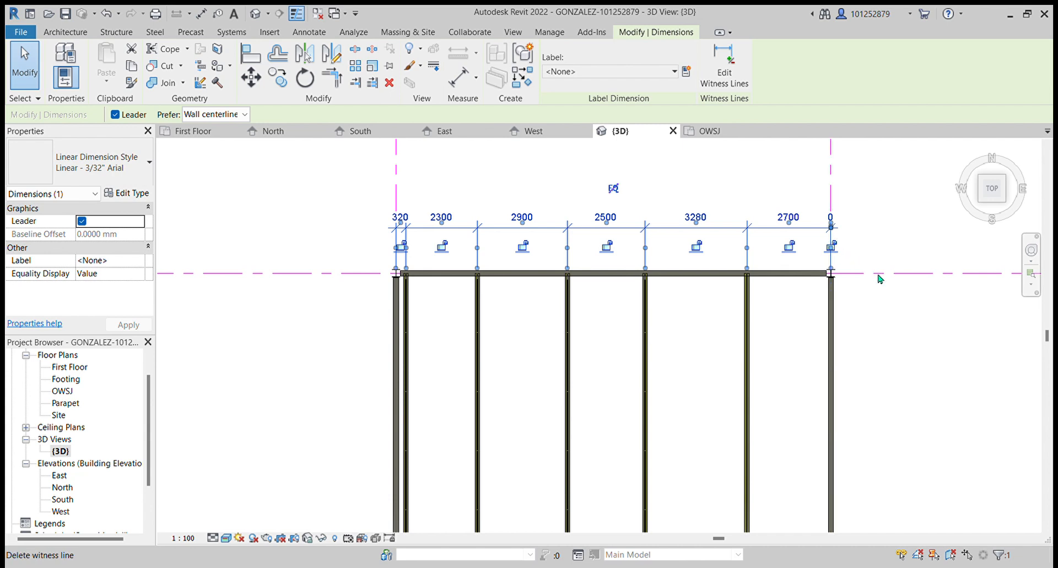
click(888, 223)
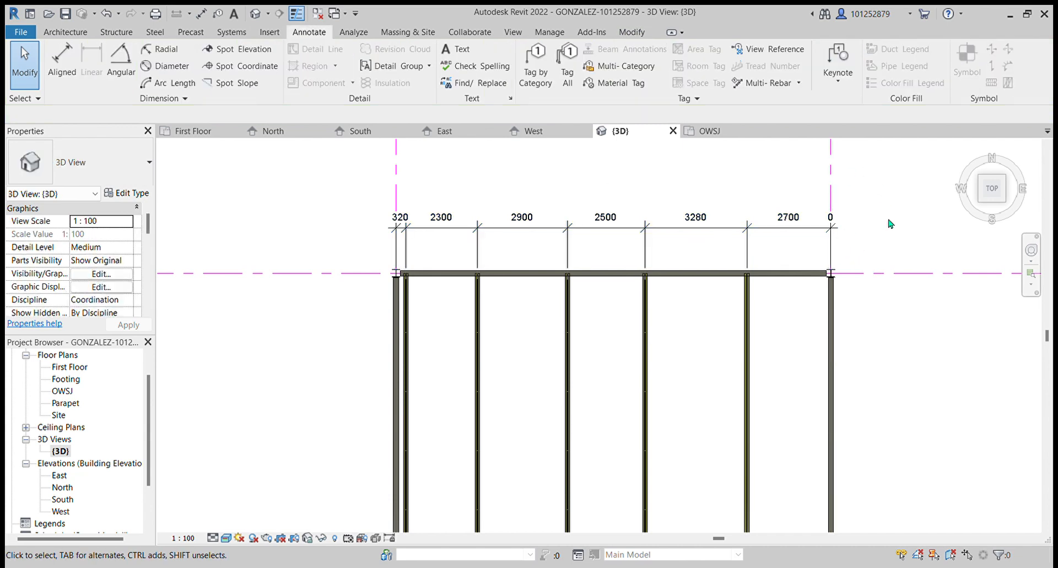
click(835, 238)
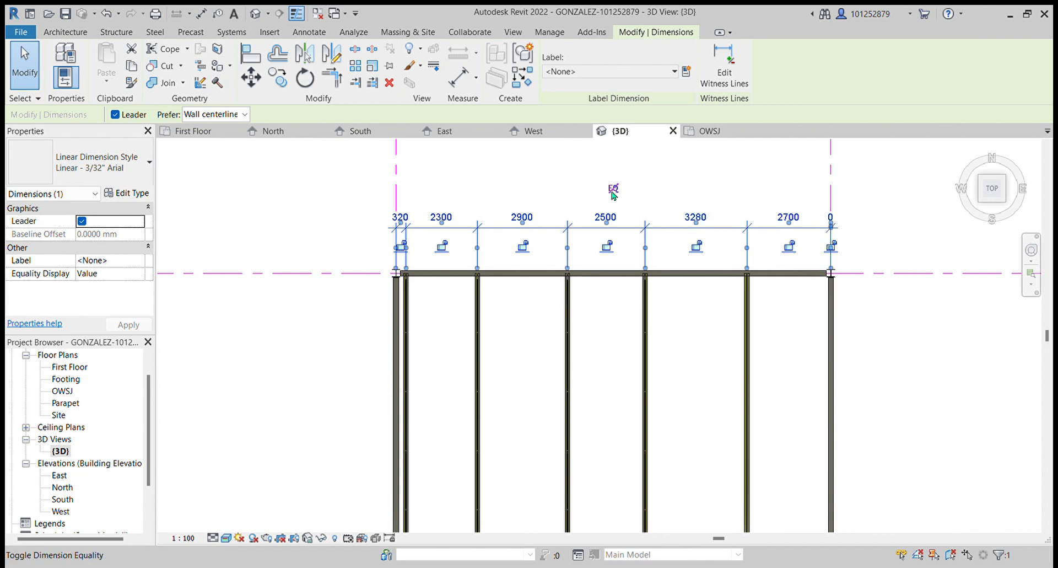
click(613, 189)
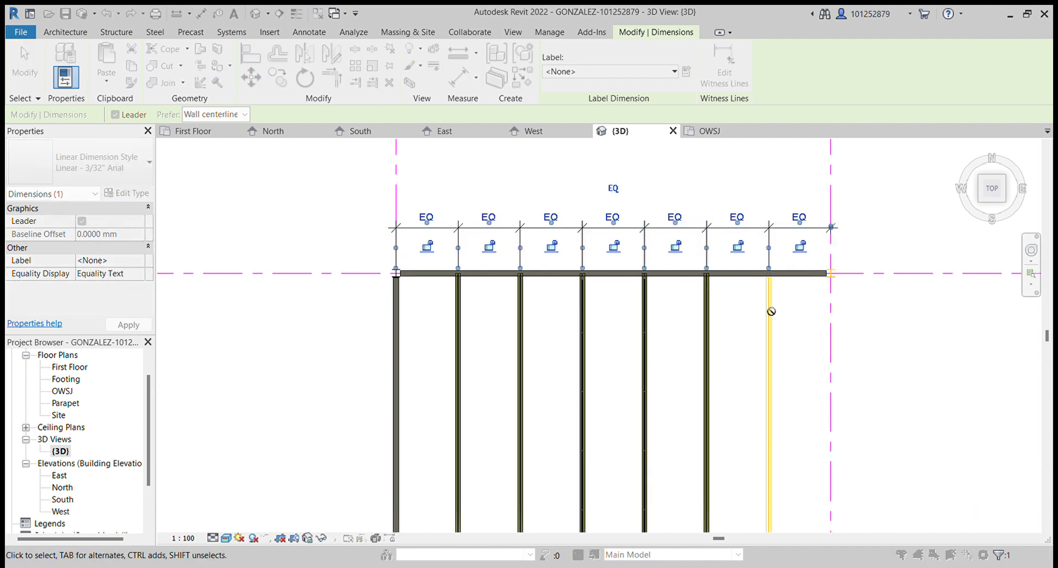
scroll(906, 337, down, 1)
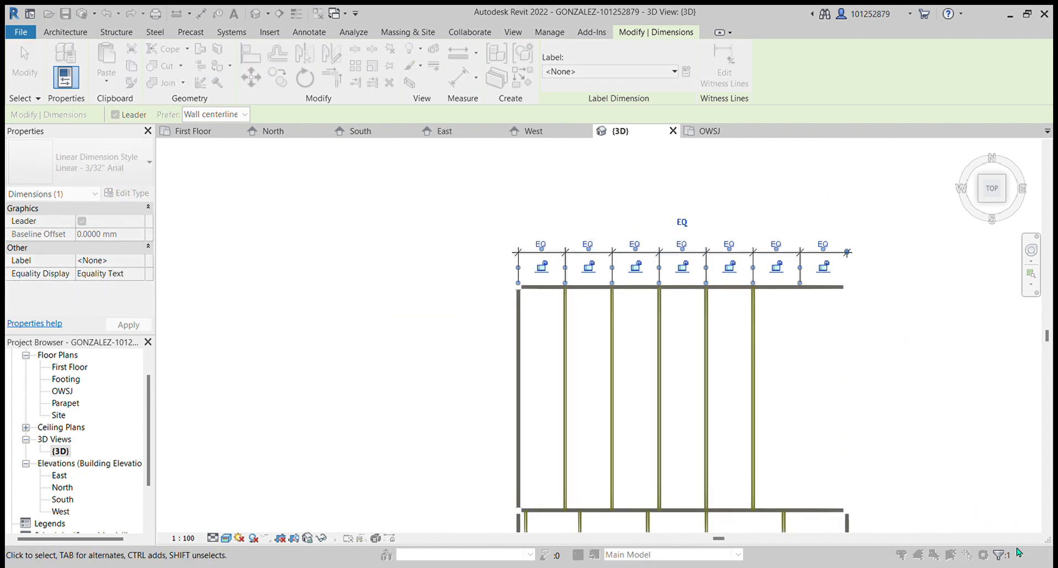
scroll(856, 369, up, 1)
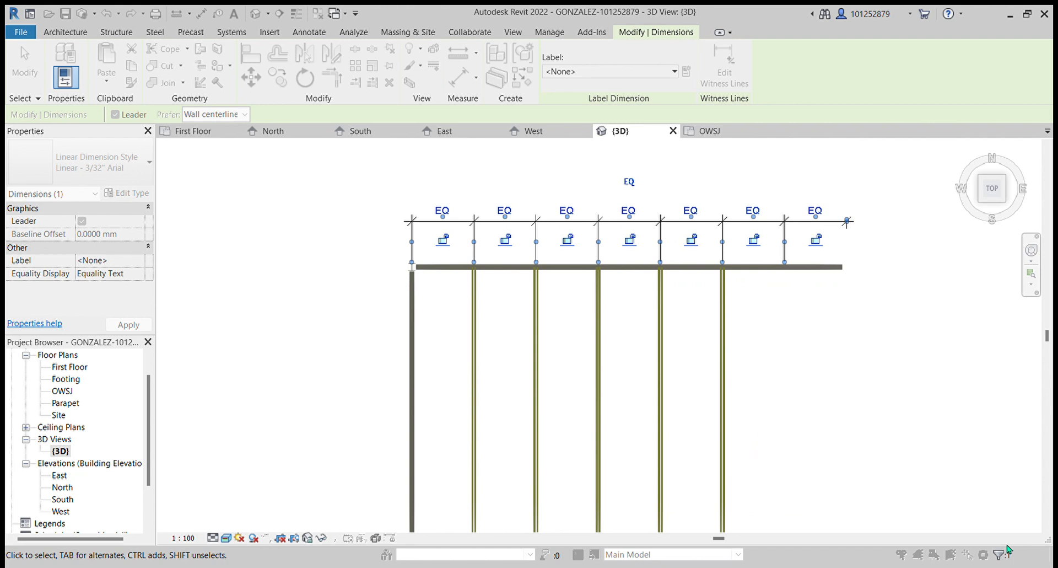
key(ctrl+z)
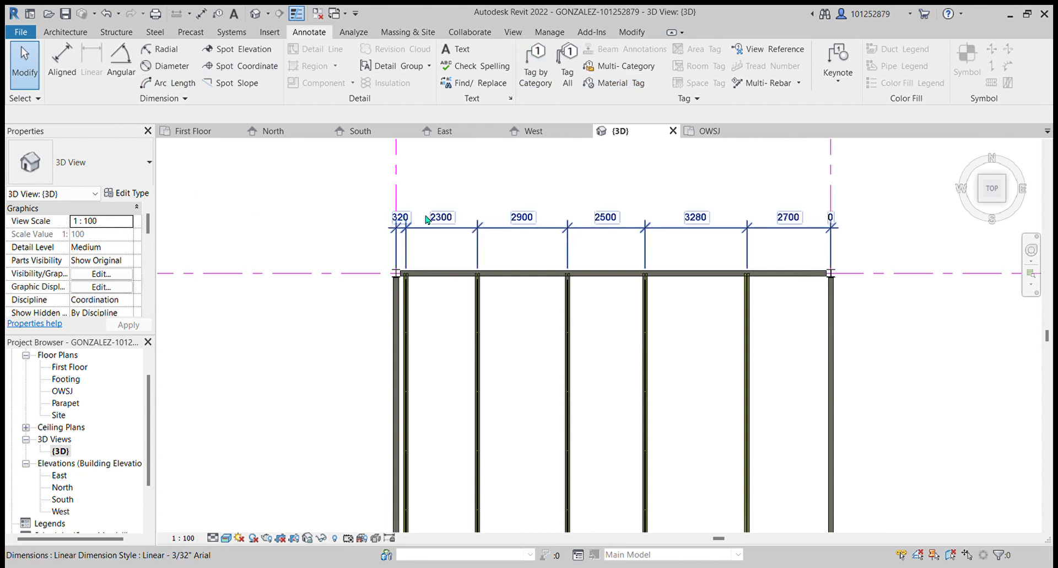
- Select the girder spacing dimension and undo its placement
click(400, 242)
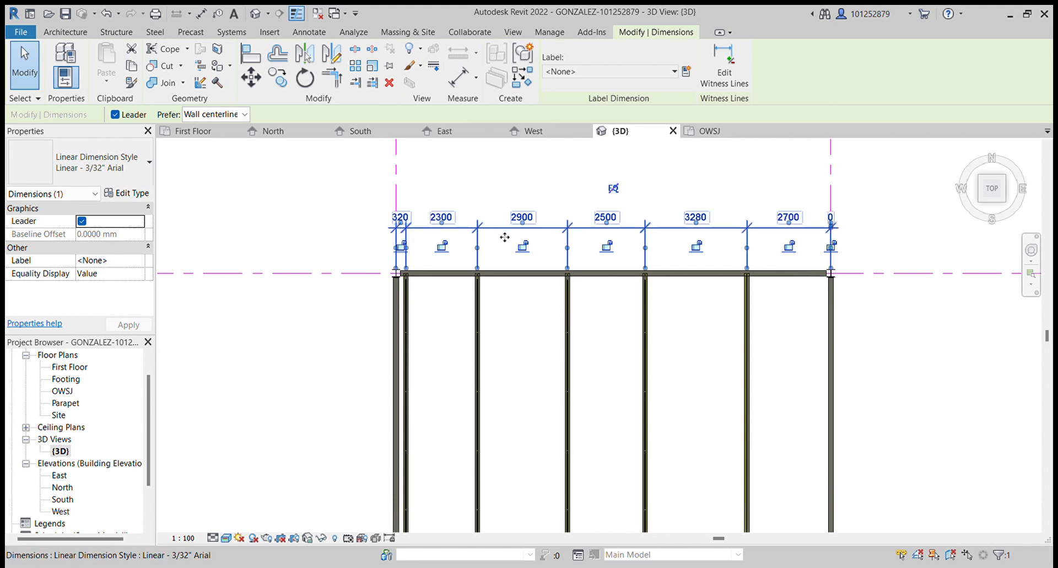
click(107, 13)
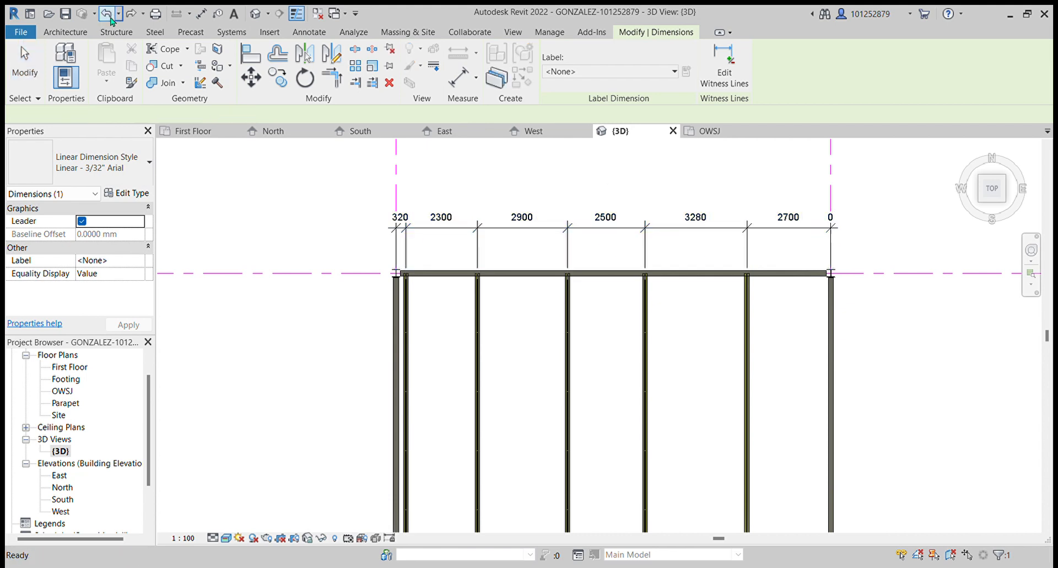
scroll(430, 262, down, 4)
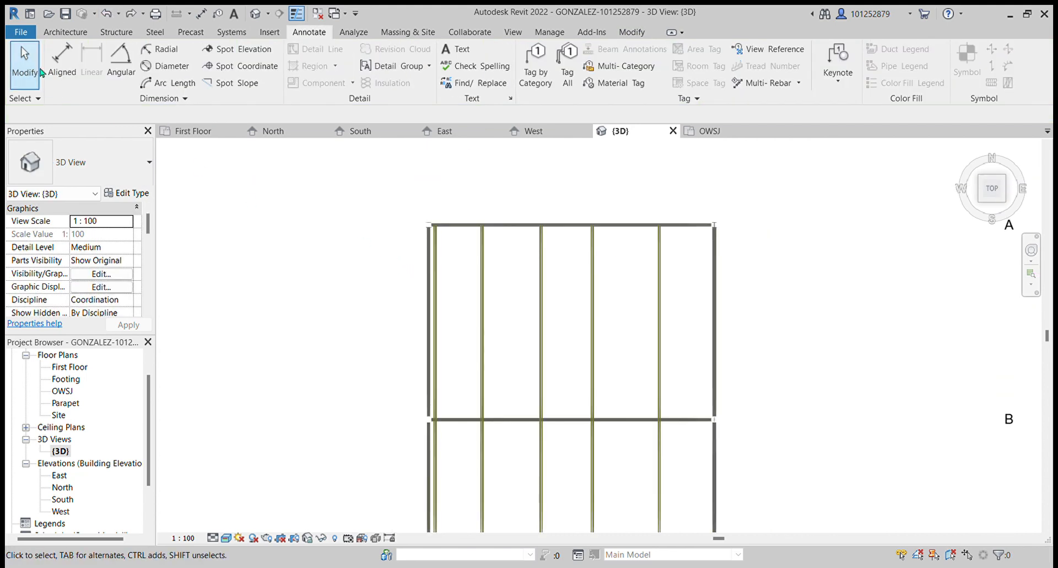
click(62, 65)
scroll(449, 281, up, 2)
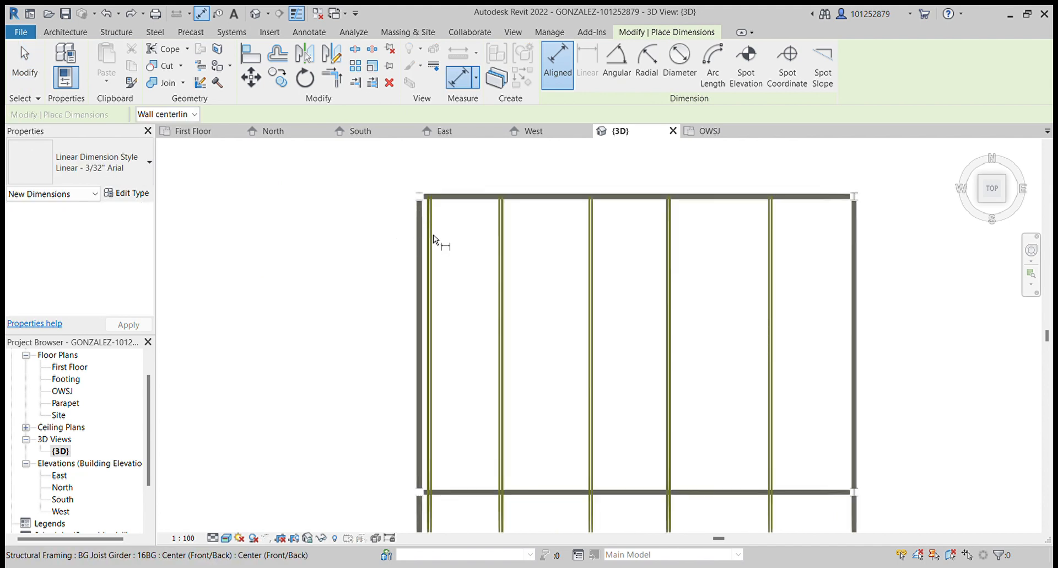
key(Escape)
key(Escape)
- Open the First Floor and OWSJ plans and inspect the OWSJ plan's underlay properties
double_click(69, 366)
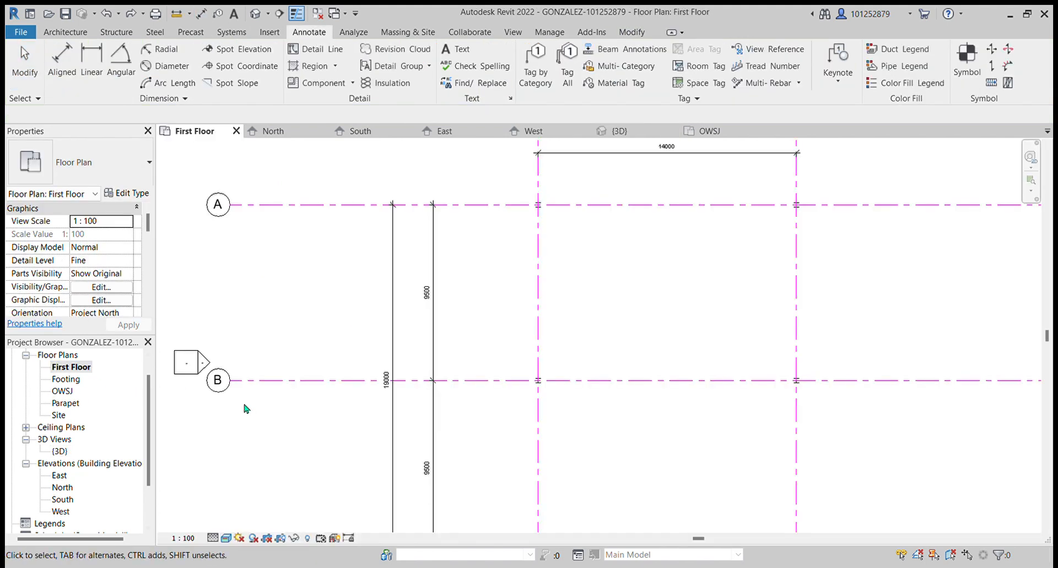
scroll(377, 369, down, 2)
scroll(449, 336, up, 1)
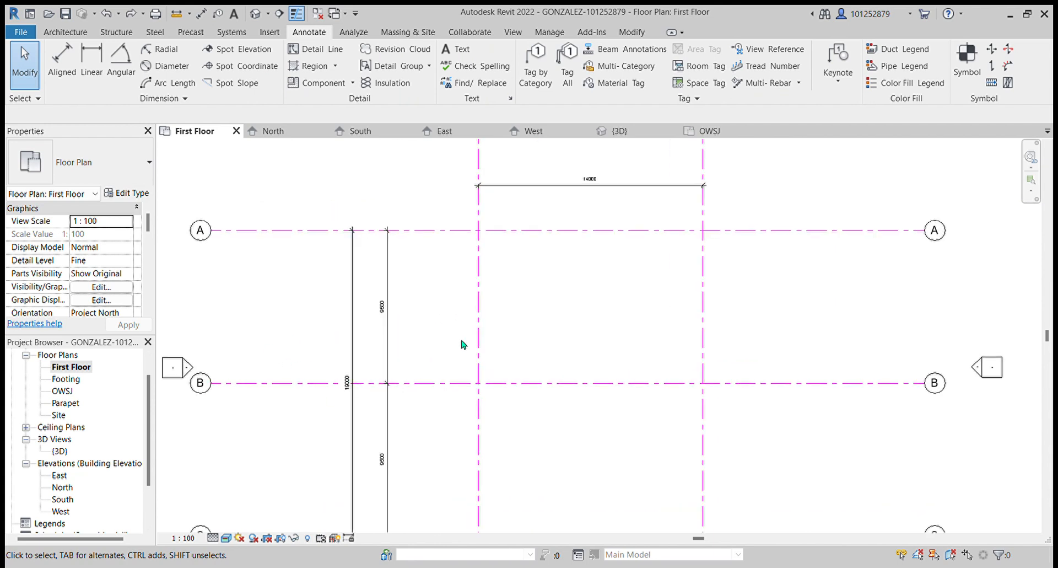
double_click(63, 392)
scroll(607, 300, up, 3)
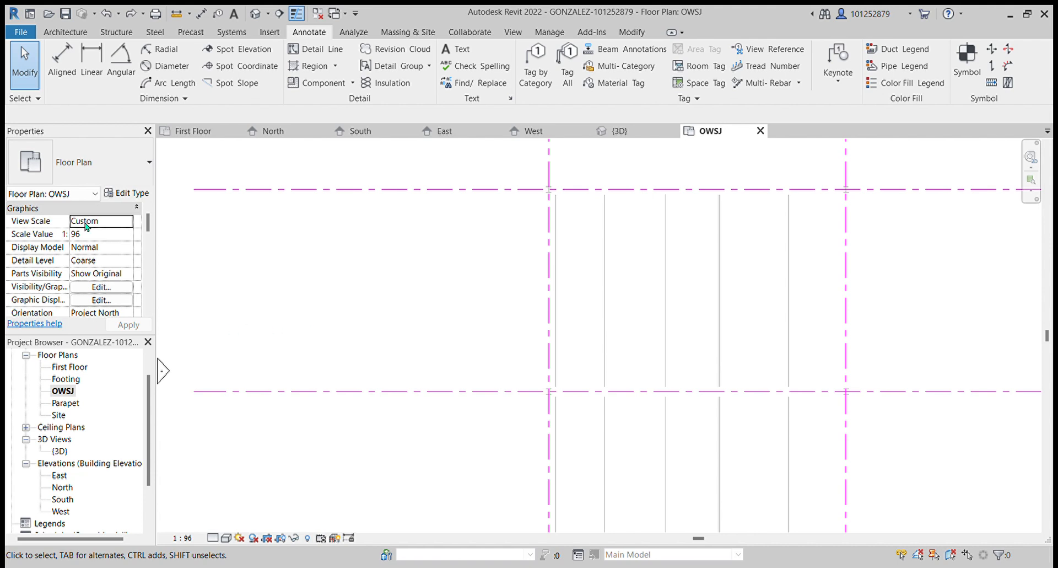
scroll(101, 260, down, 4)
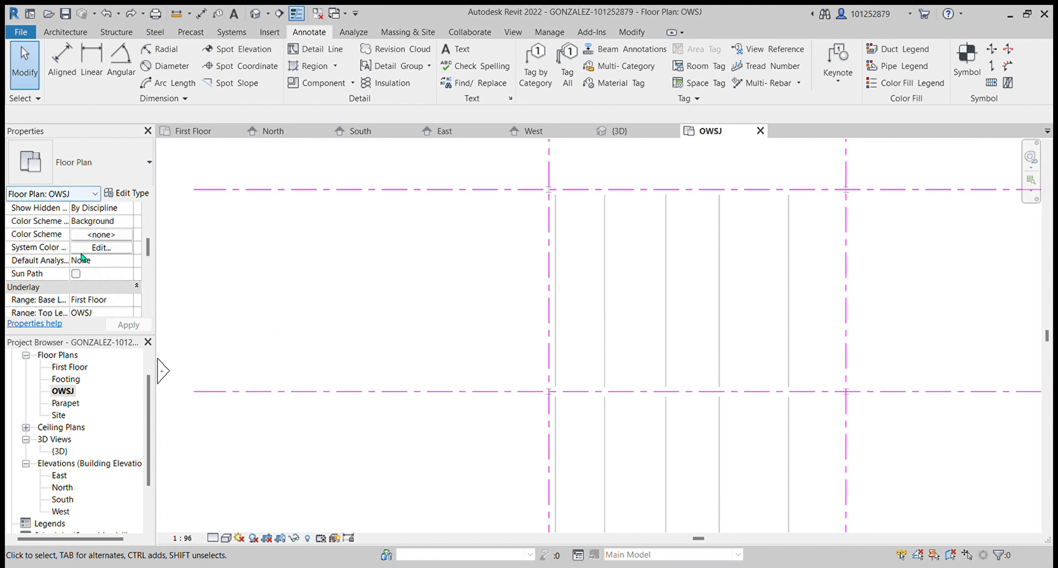
scroll(77, 273, down, 7)
scroll(74, 281, up, 7)
scroll(71, 282, up, 4)
scroll(70, 276, down, 6)
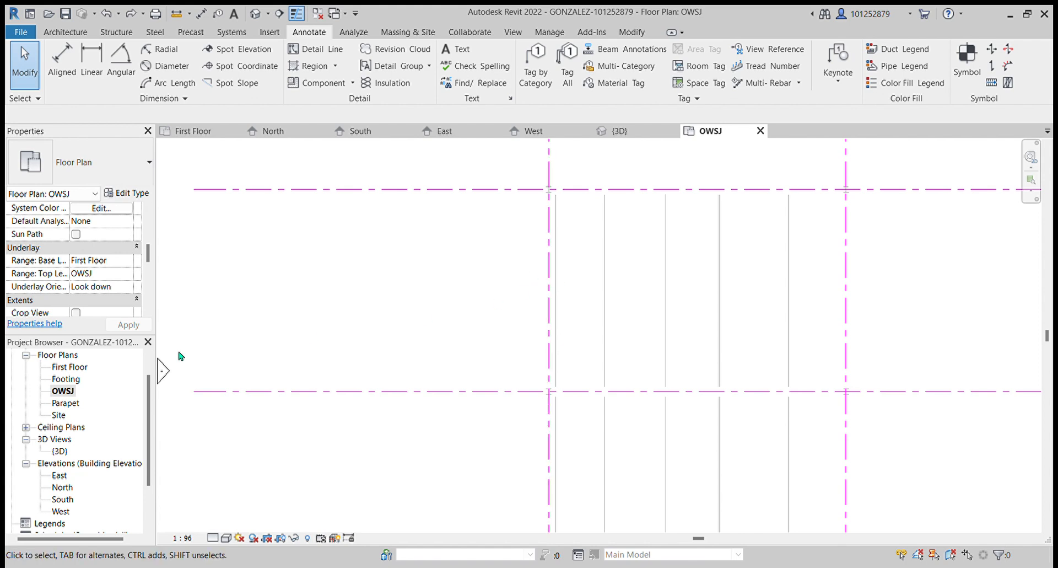
- In the First Floor plan, set the underlay base level to First Floor so the OWSJ framing shows
double_click(70, 367)
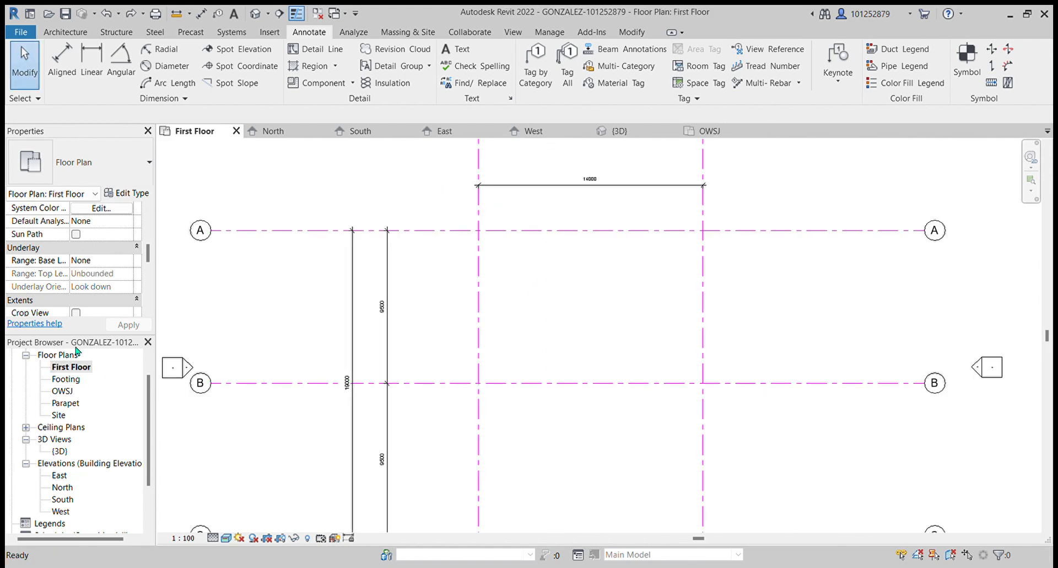
click(116, 261)
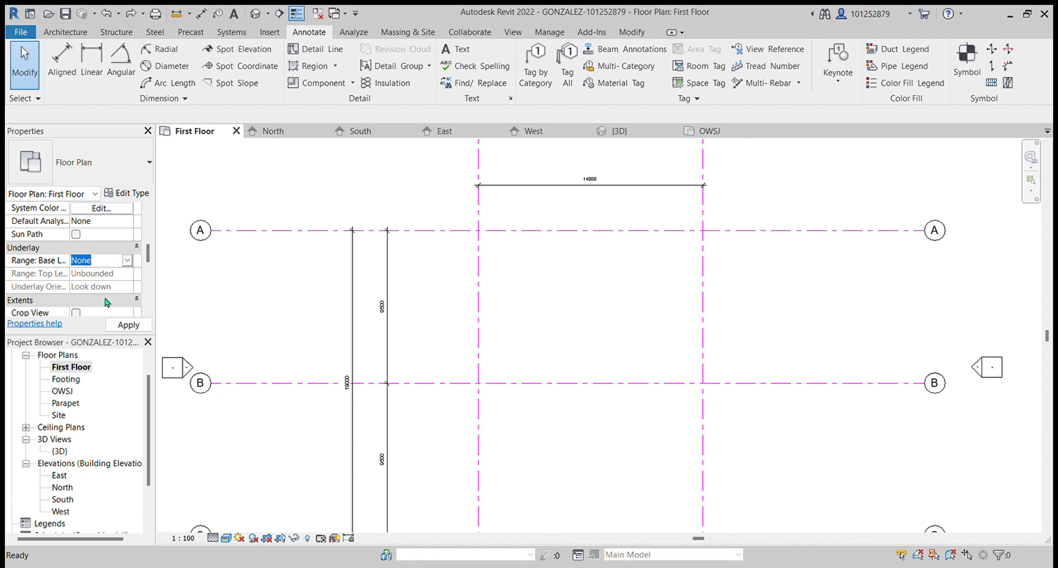
click(105, 299)
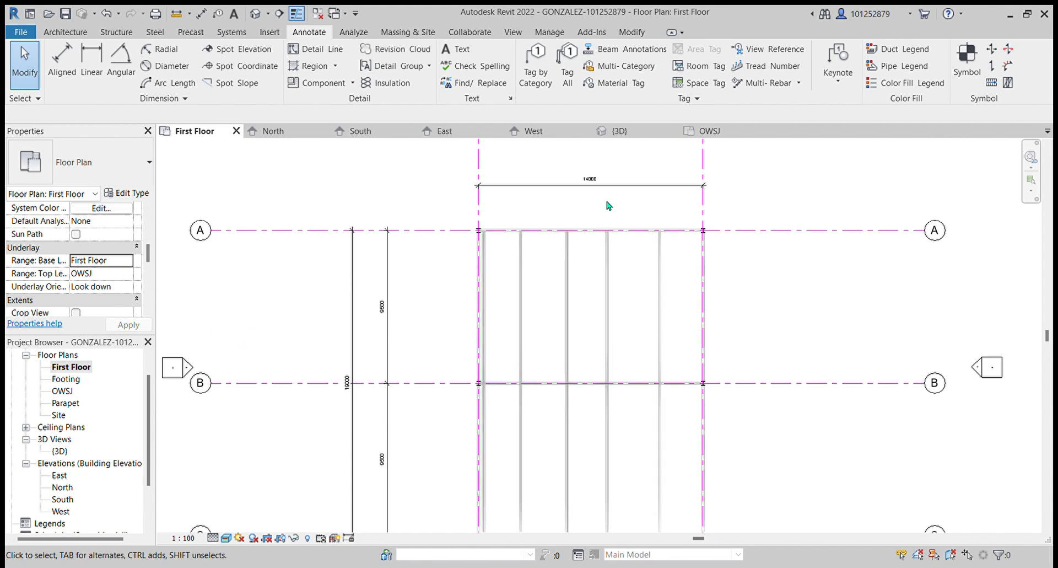
- Dimension the girders from grid 1 to grid 2 along grid A and make the spacing equal
click(62, 59)
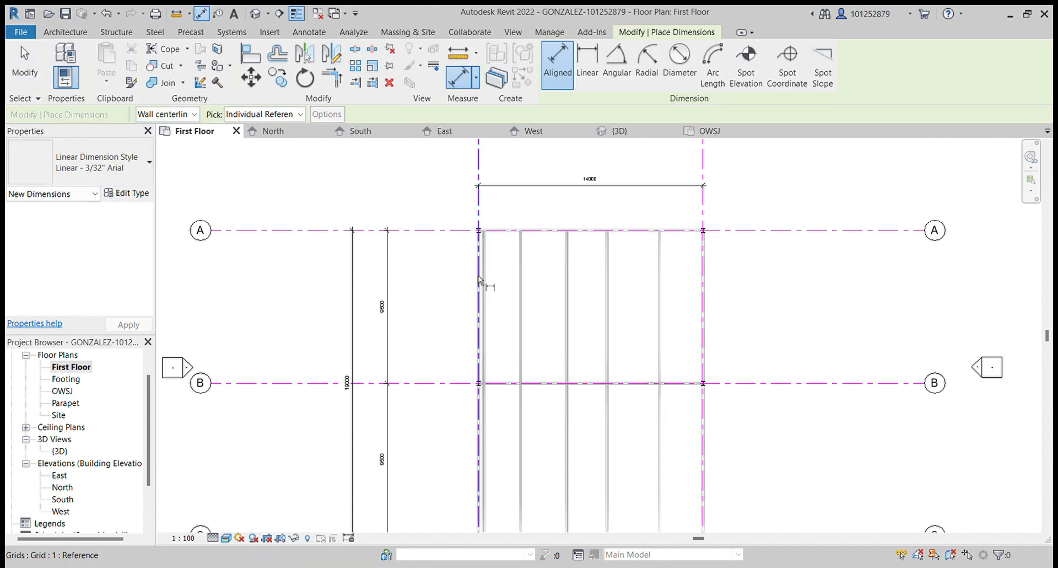
click(486, 276)
click(520, 267)
click(568, 261)
click(608, 262)
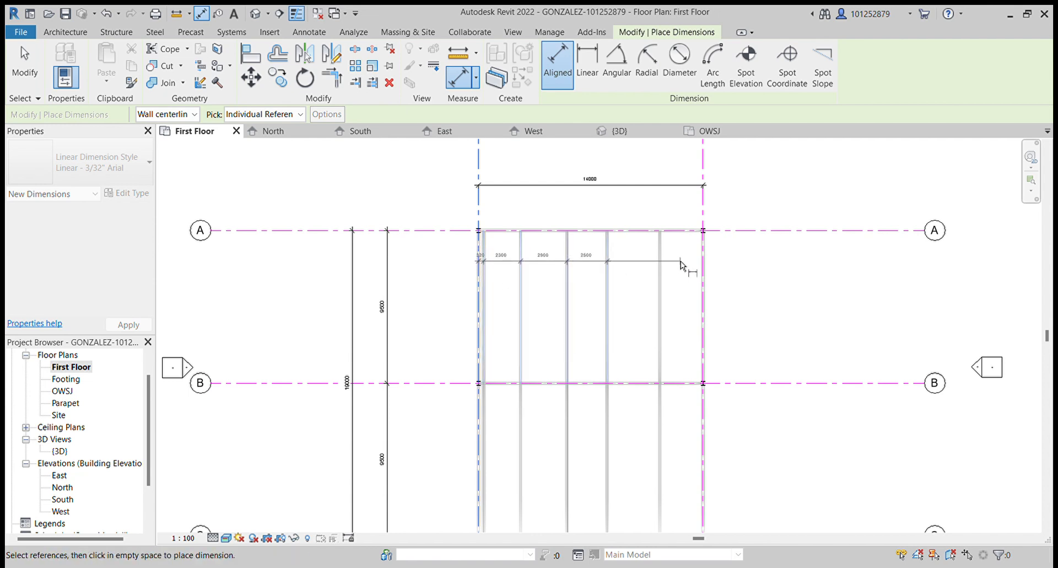
click(662, 266)
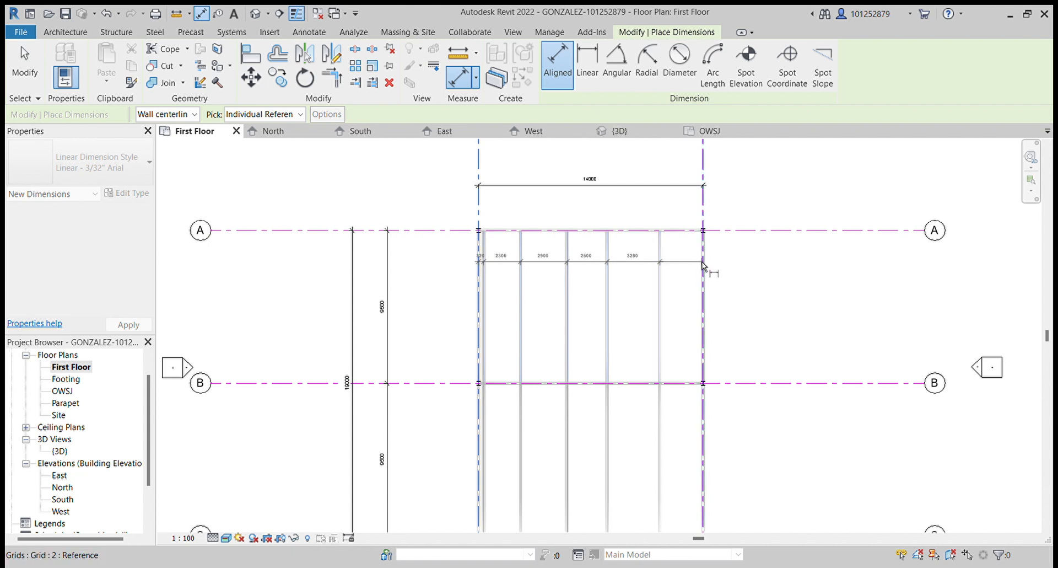
click(703, 265)
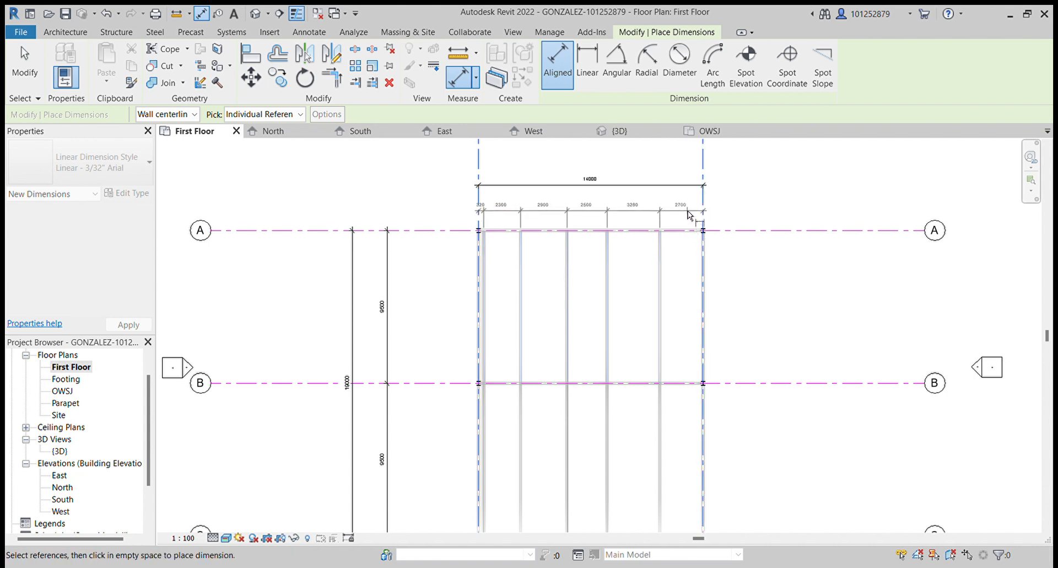
click(689, 216)
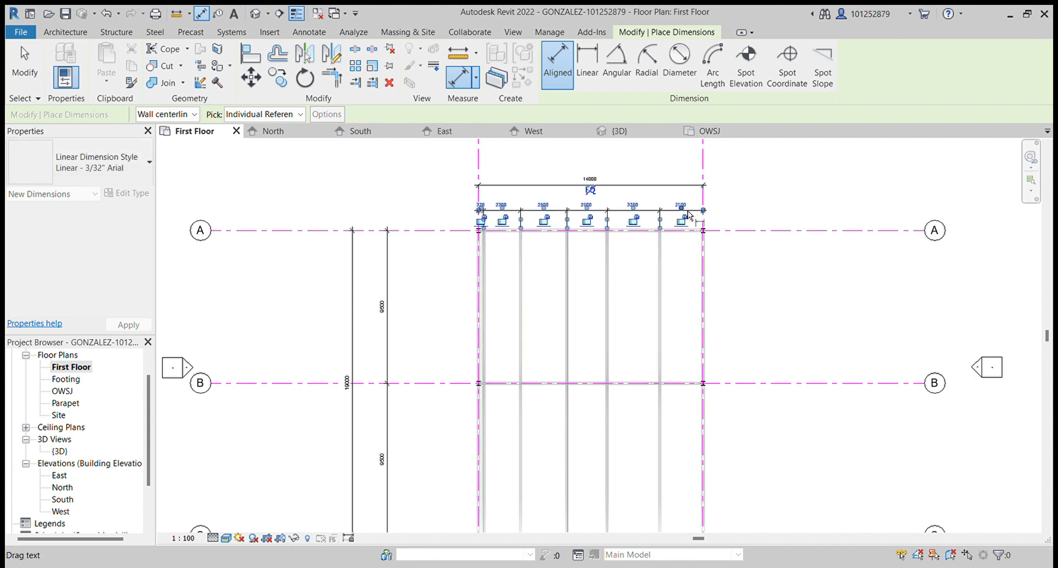
click(590, 191)
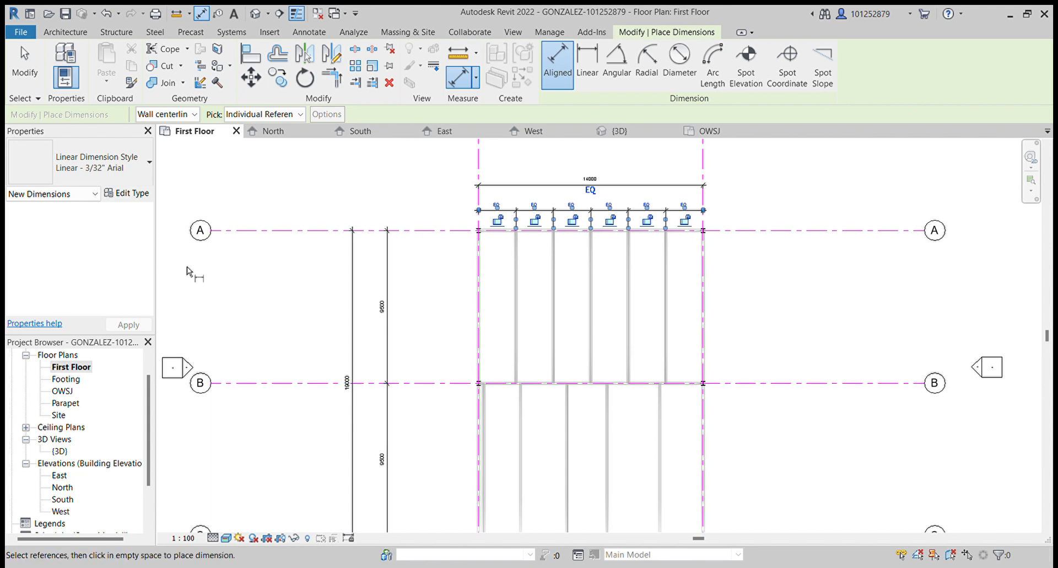
key(Escape)
key(Escape)
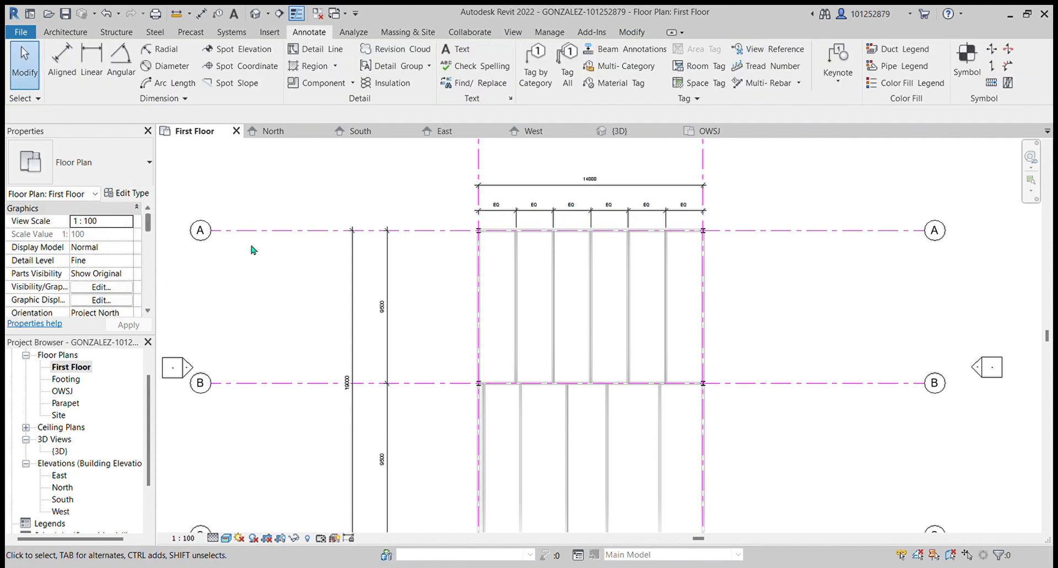
click(498, 209)
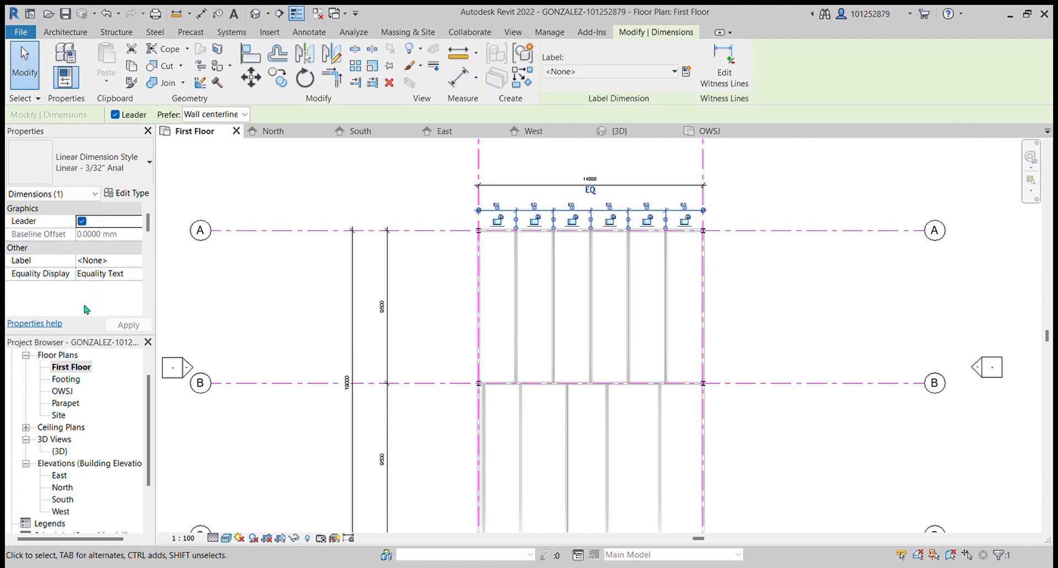
click(125, 260)
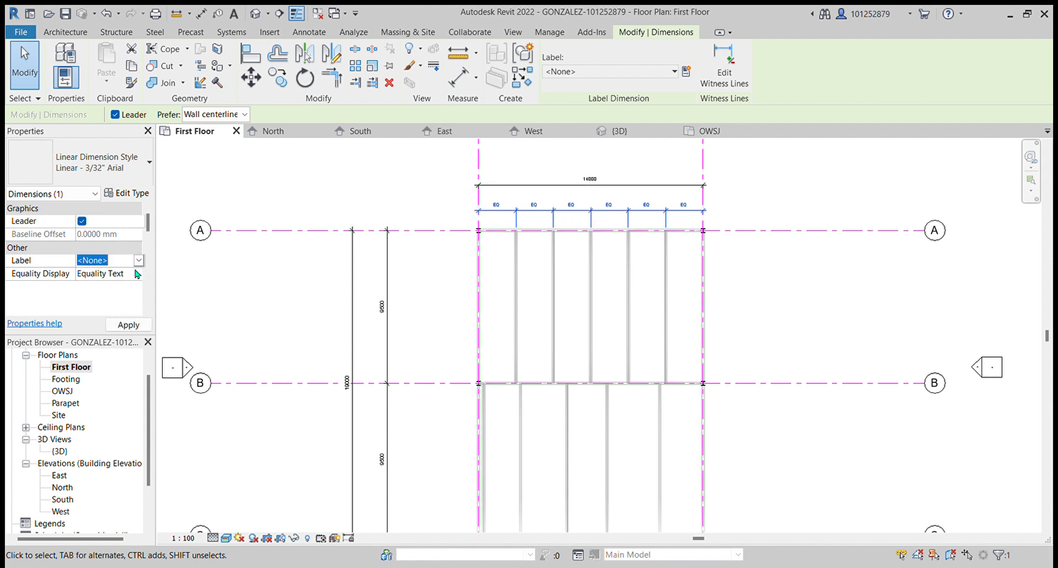
click(131, 269)
click(81, 276)
text(UN)
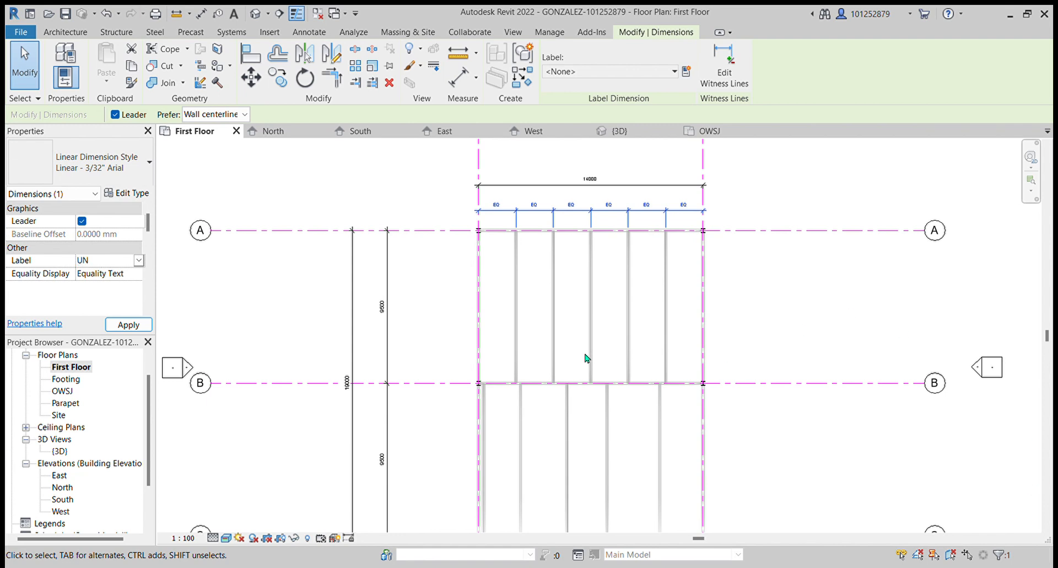
key(Escape)
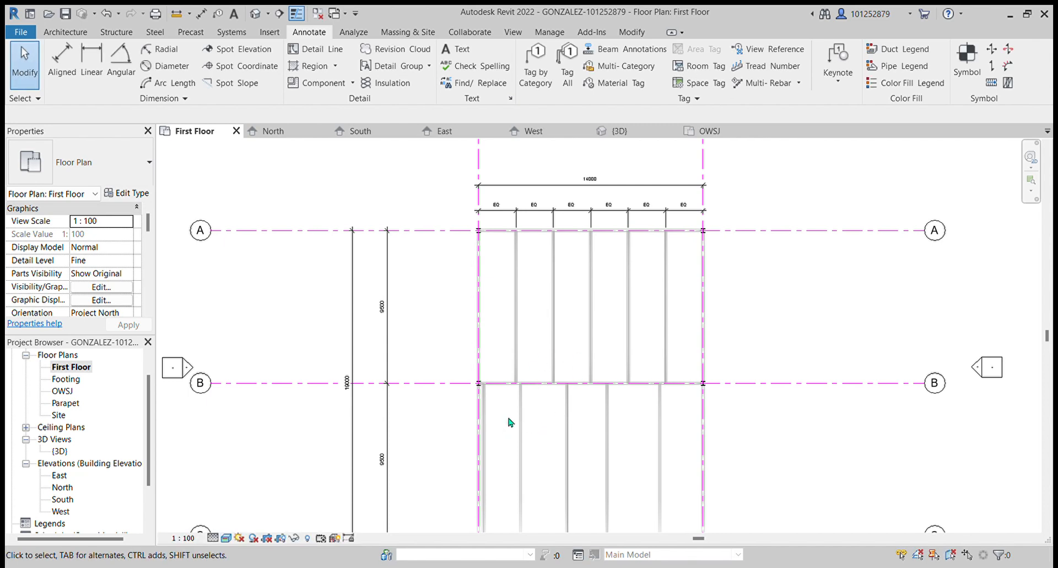
click(525, 210)
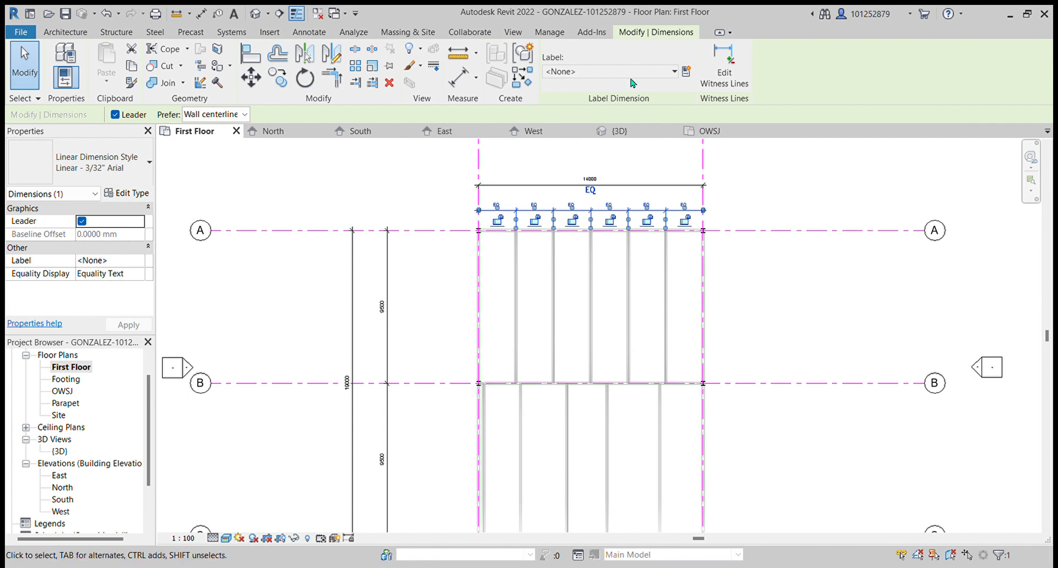
click(673, 72)
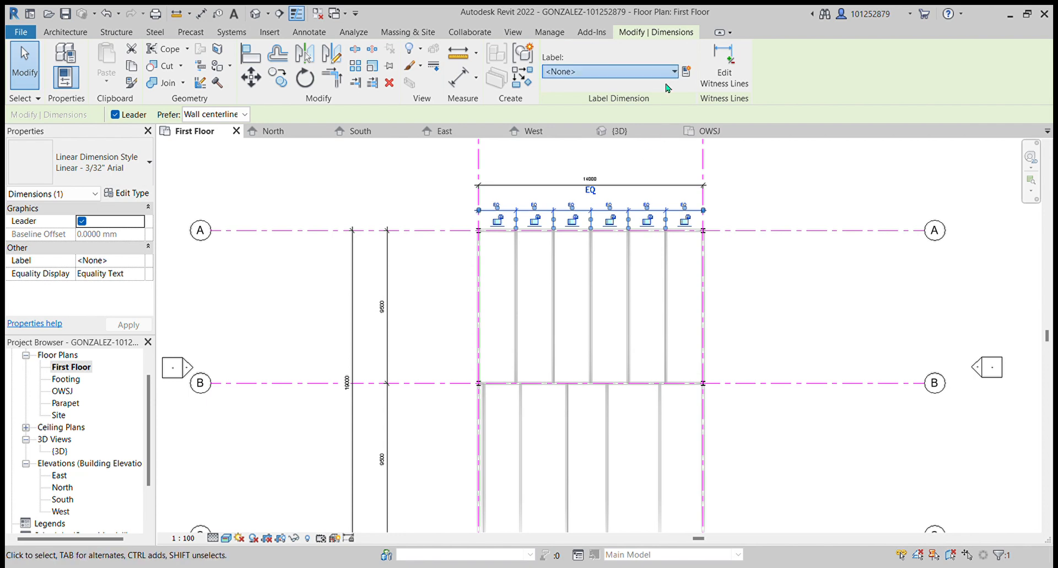
click(686, 71)
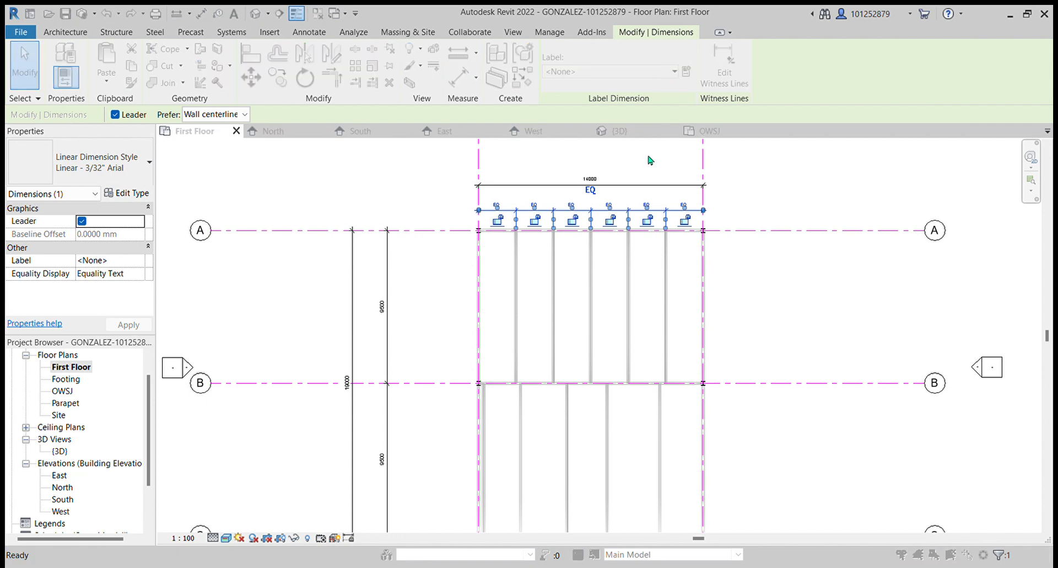
click(626, 166)
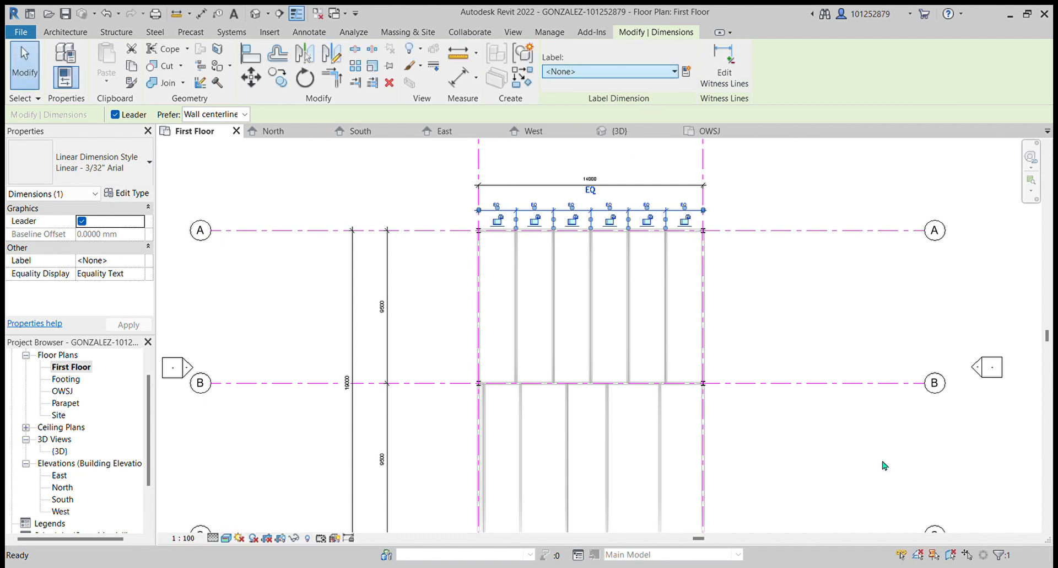
click(782, 181)
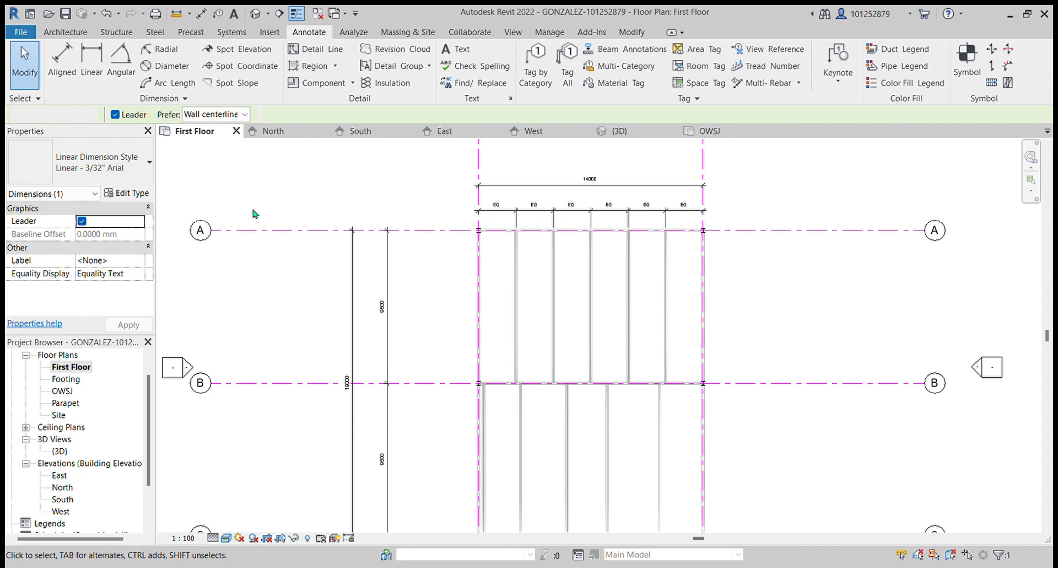
- Set the spacing dimension's equality display to Value
click(531, 216)
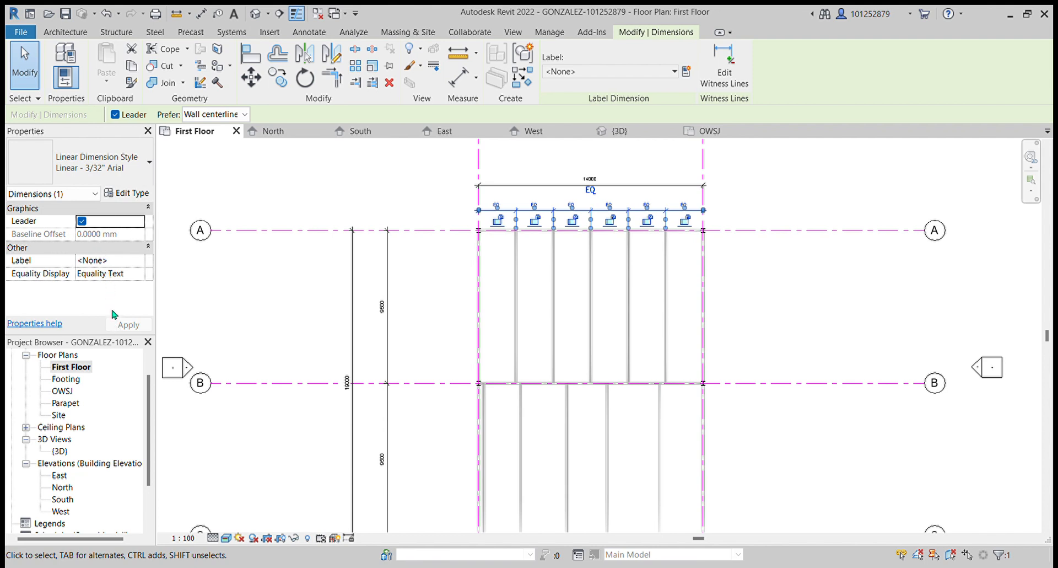
click(112, 282)
click(113, 273)
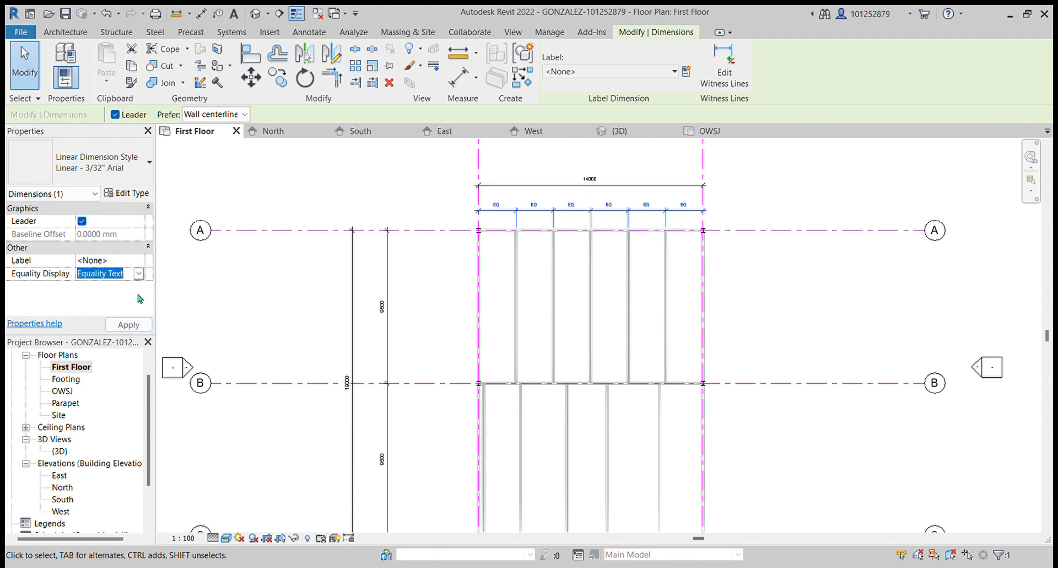
click(108, 287)
click(263, 322)
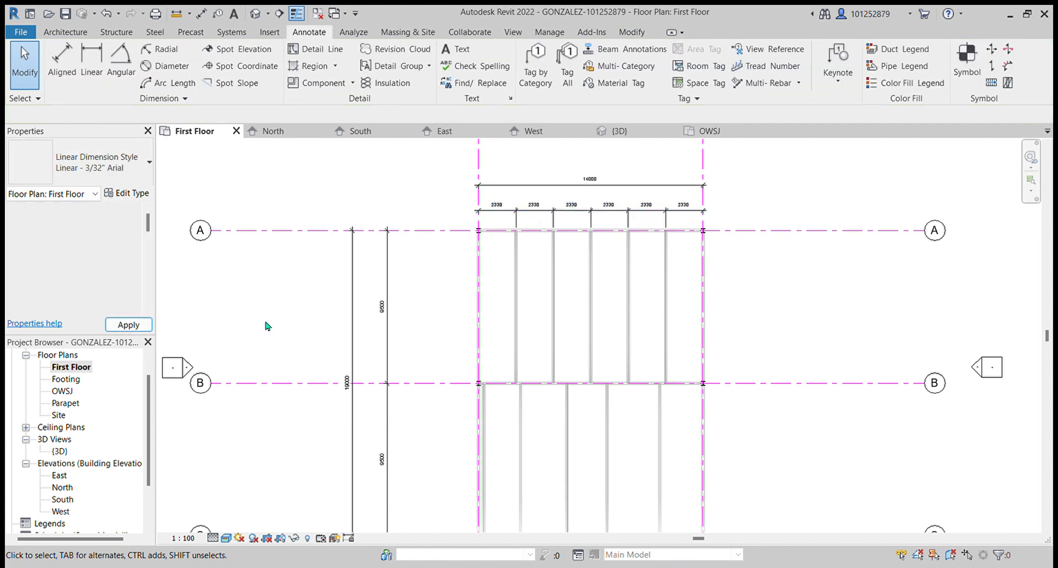
- Dimension the girders from grid 1 to grid 2 below grid C and make the spacing equal
scroll(602, 354, down, 2)
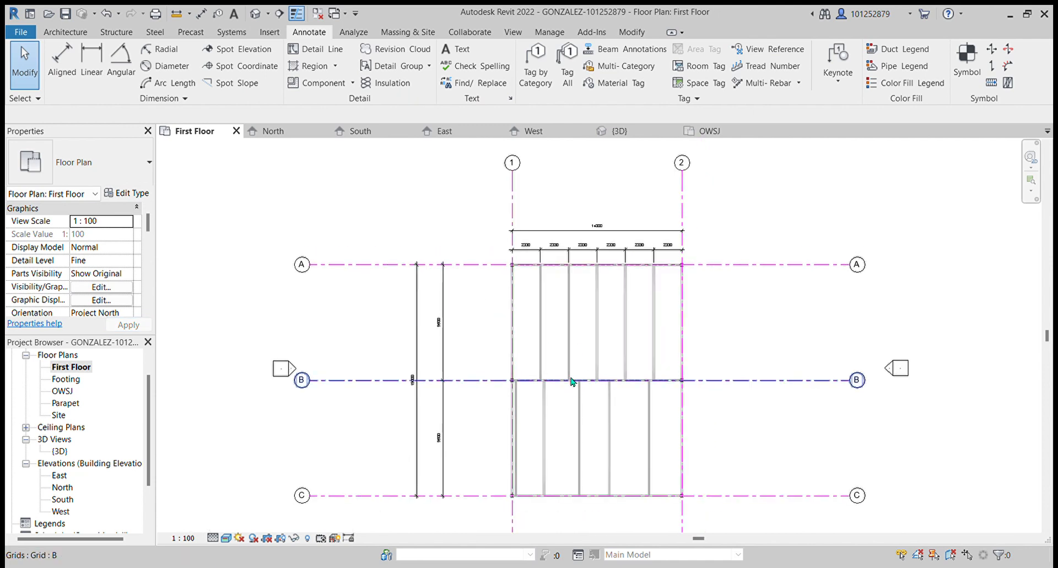
scroll(476, 261, down, 2)
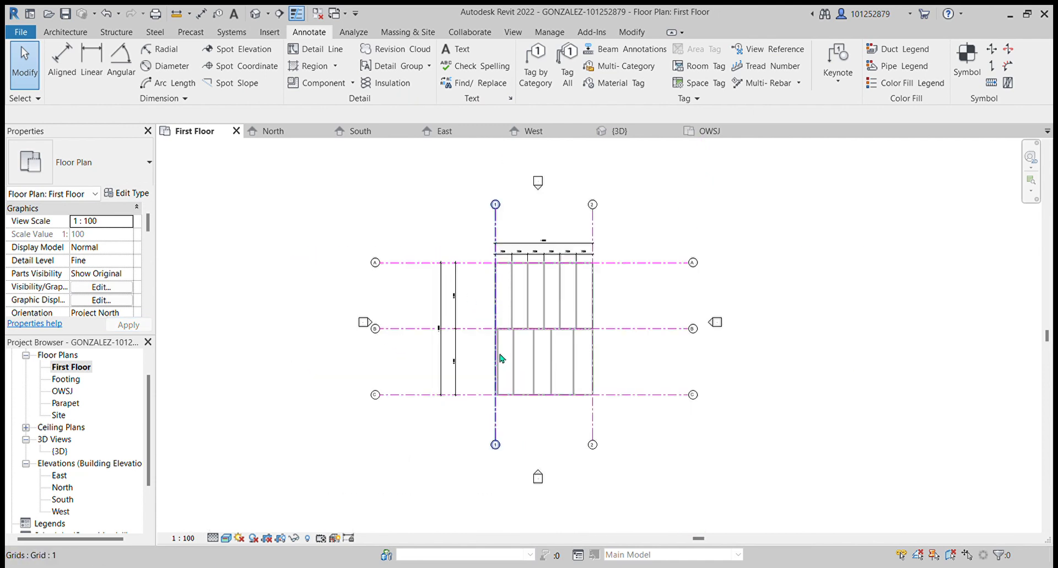
scroll(498, 363, up, 2)
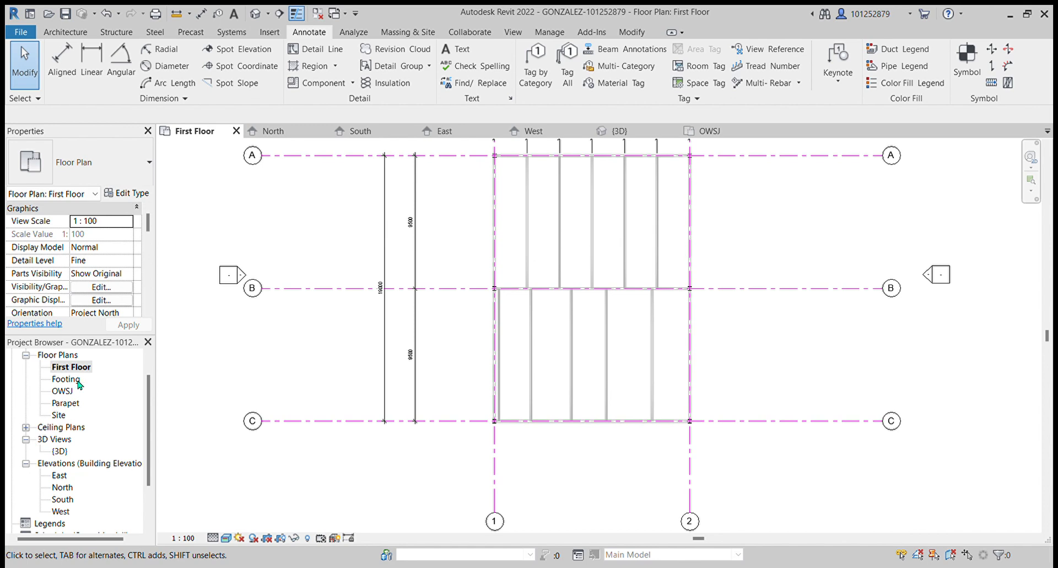
click(61, 62)
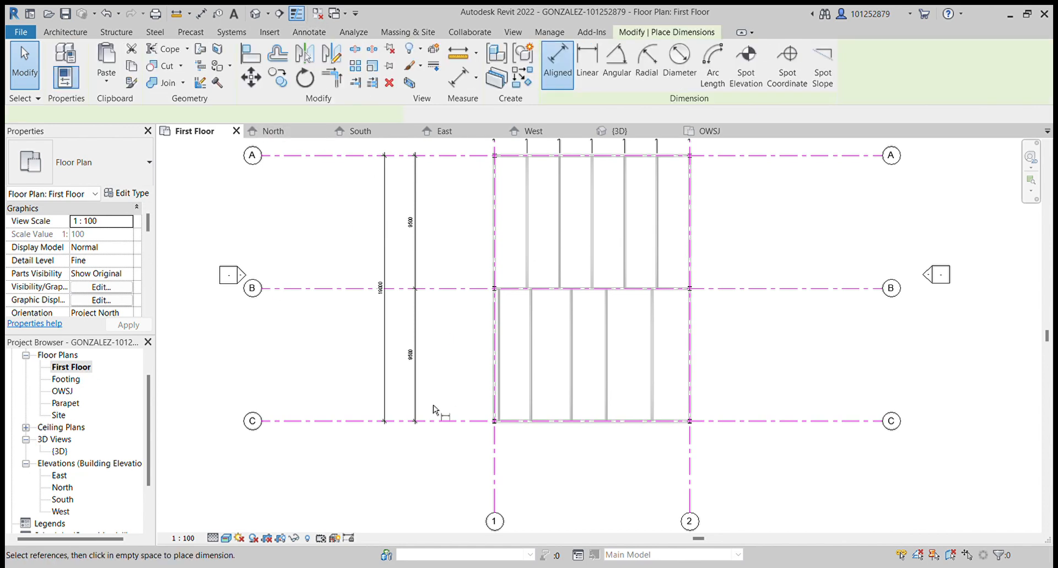
click(503, 404)
click(530, 408)
click(569, 394)
click(606, 389)
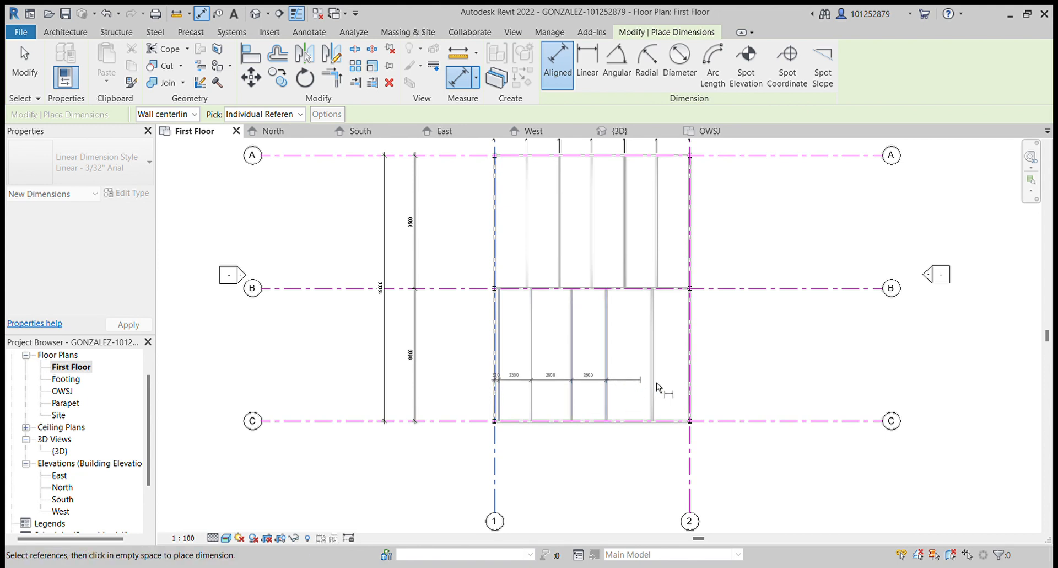
click(650, 389)
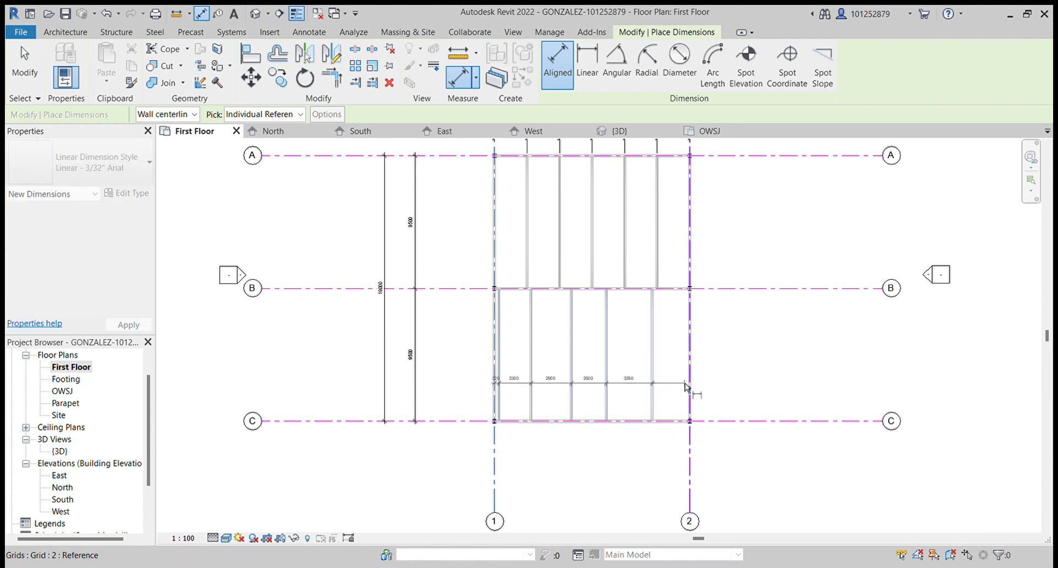
click(685, 384)
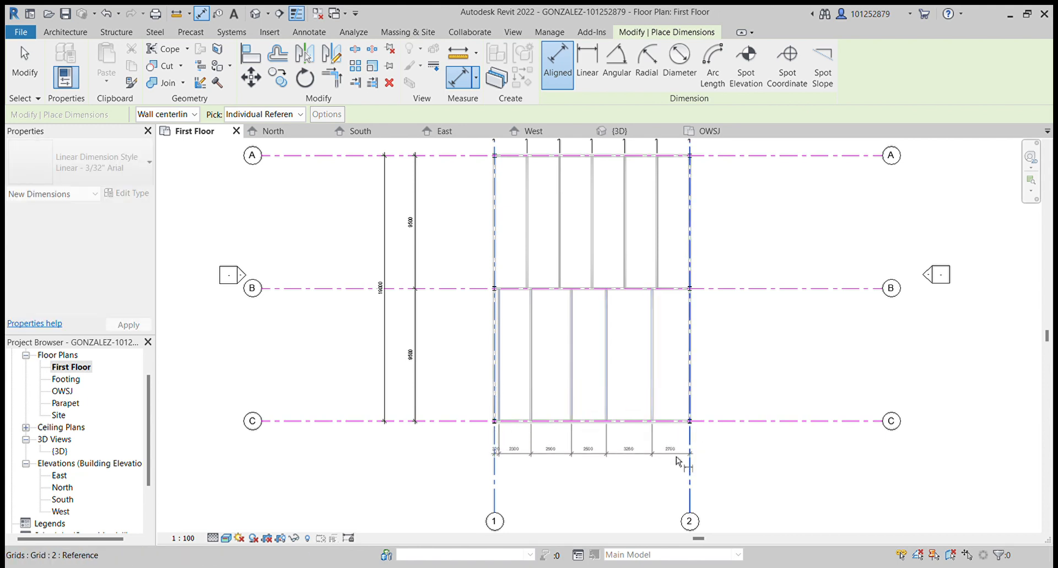
click(617, 451)
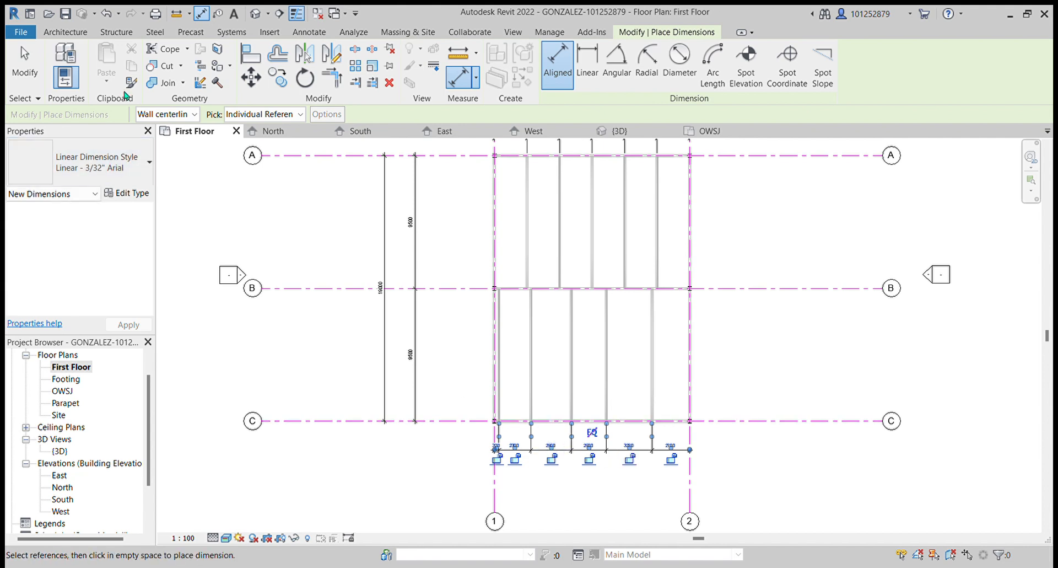
key(Escape)
key(Escape)
click(554, 450)
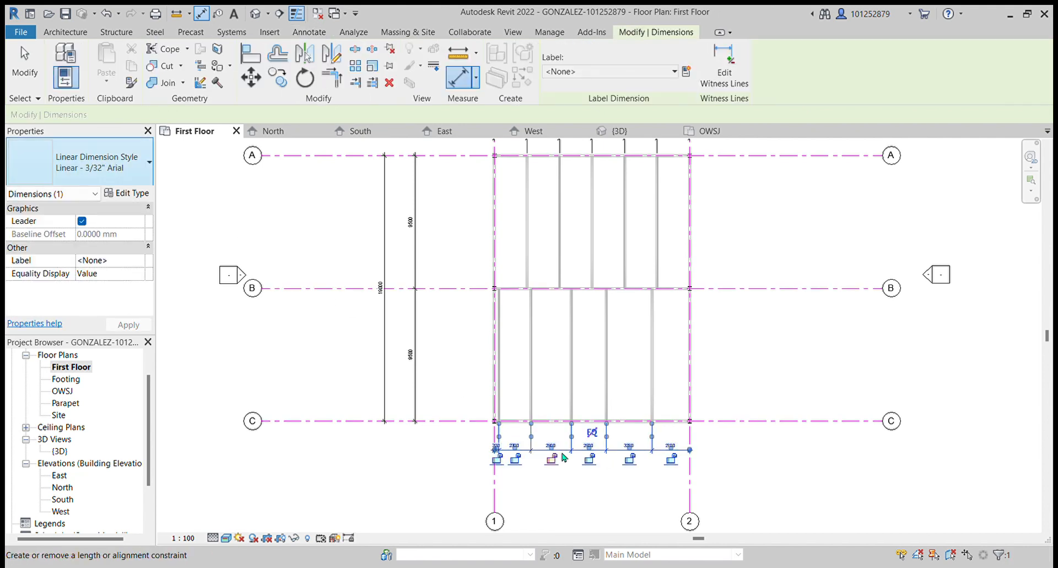
click(592, 433)
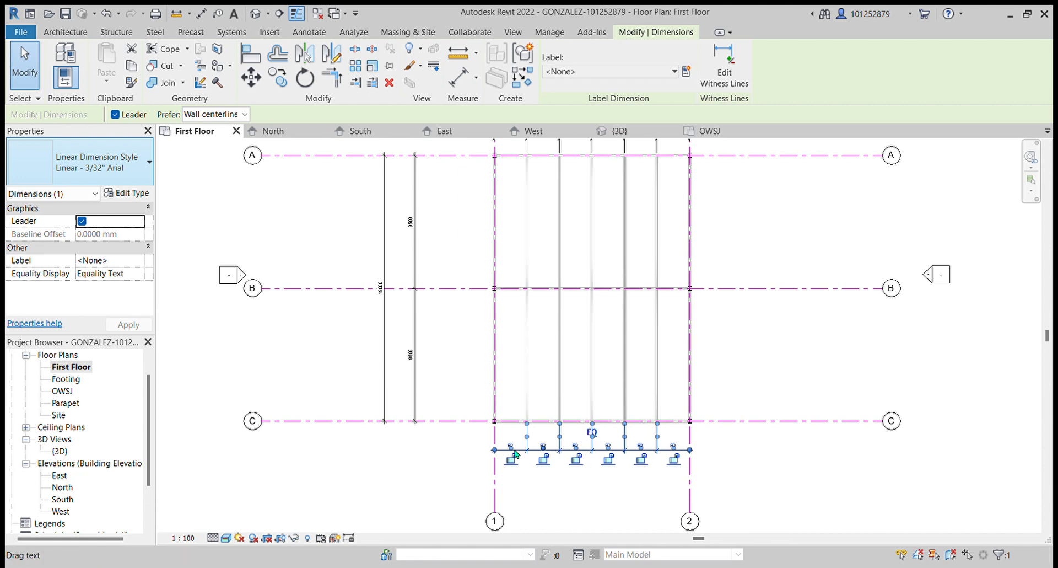
- Set the lower spacing dimension's equality display to Value
click(115, 274)
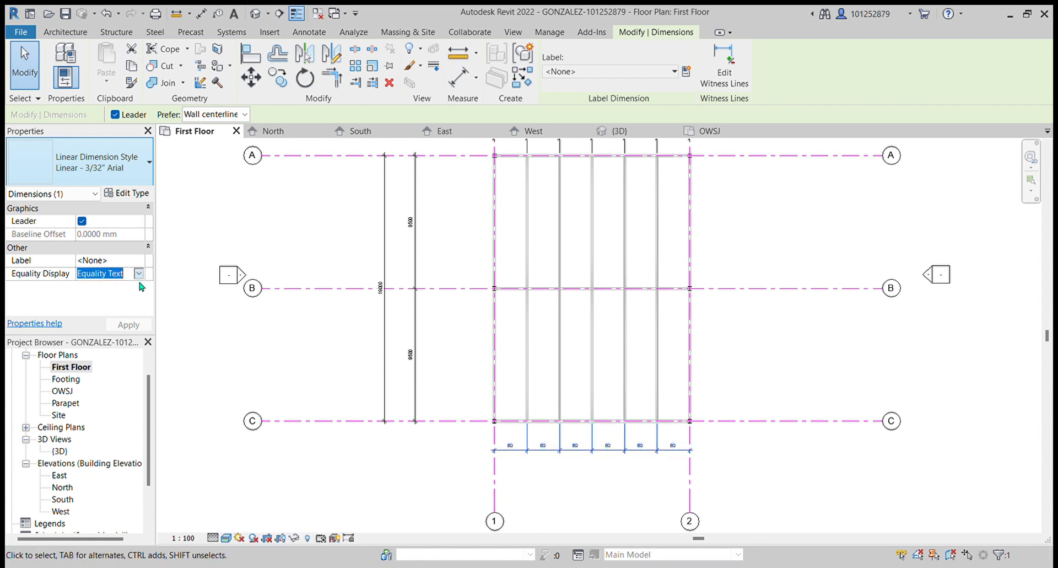
click(94, 293)
click(365, 480)
scroll(612, 477, up, 1)
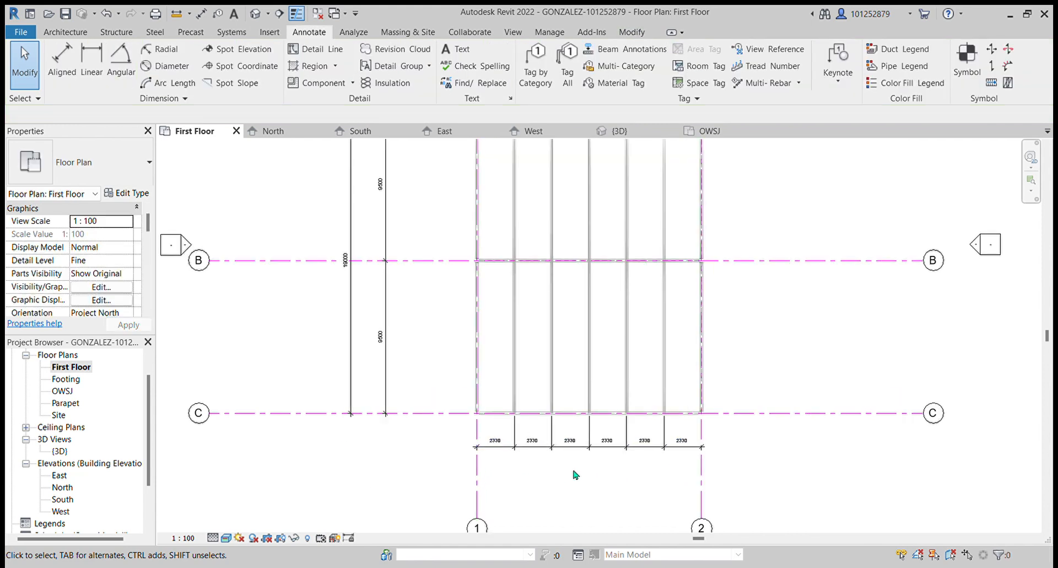
scroll(293, 405, down, 1)
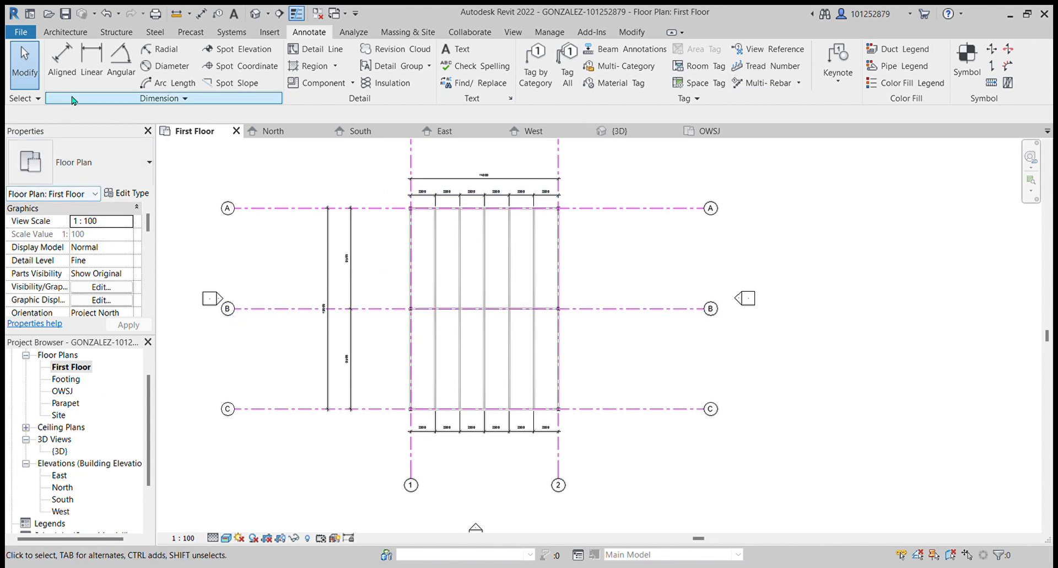
- Open the 3D view and place an aligned dimension across the girders between grids 1 and 2 along grid A
double_click(59, 451)
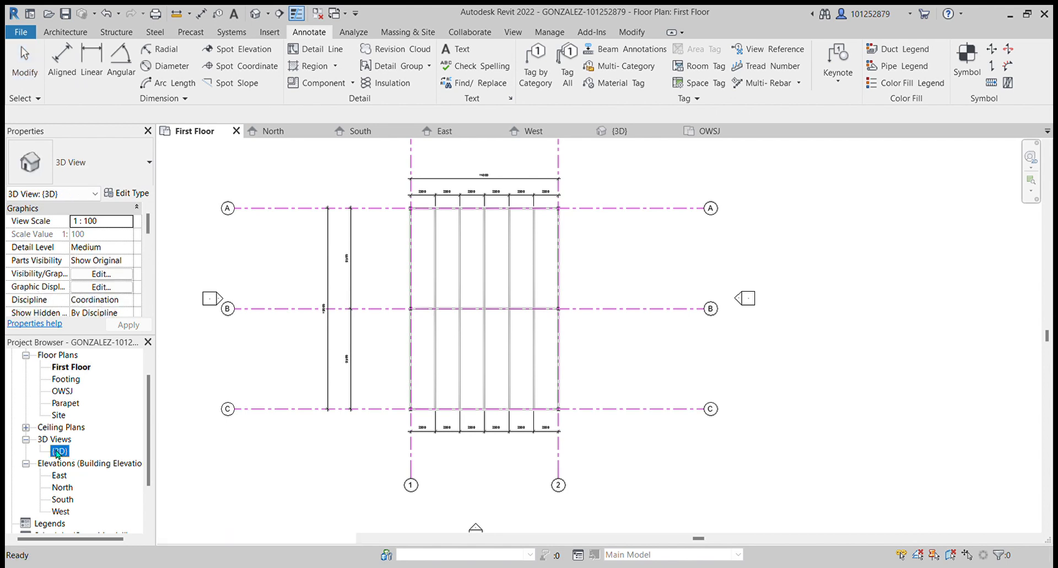
scroll(844, 300, down, 1)
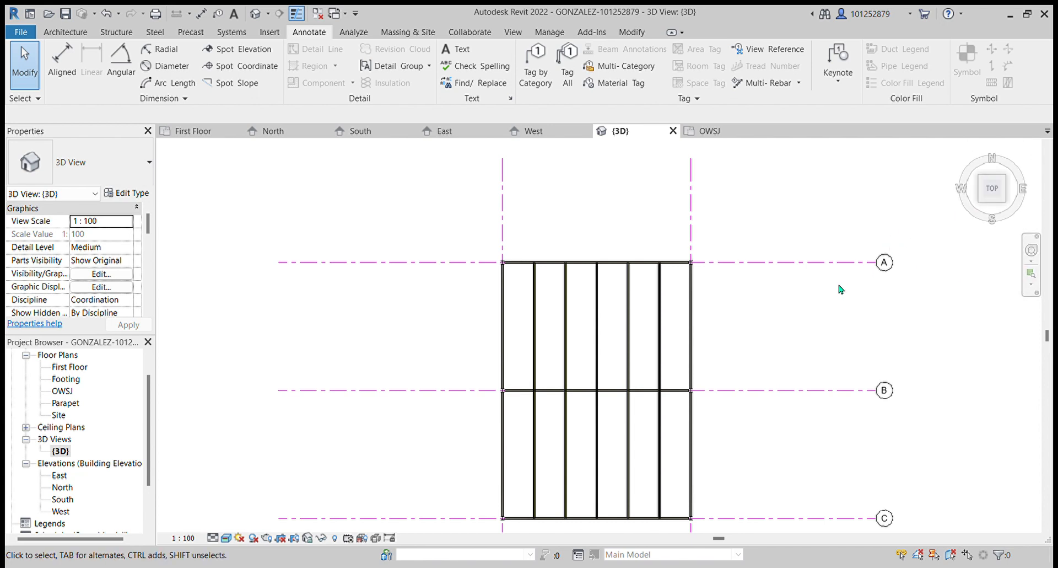
click(62, 59)
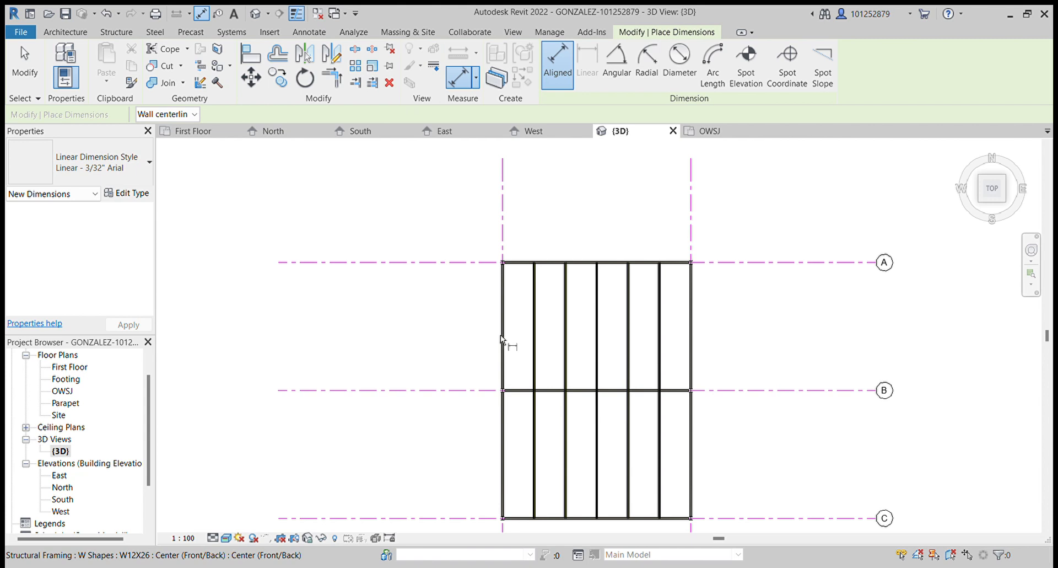
scroll(504, 341, up, 2)
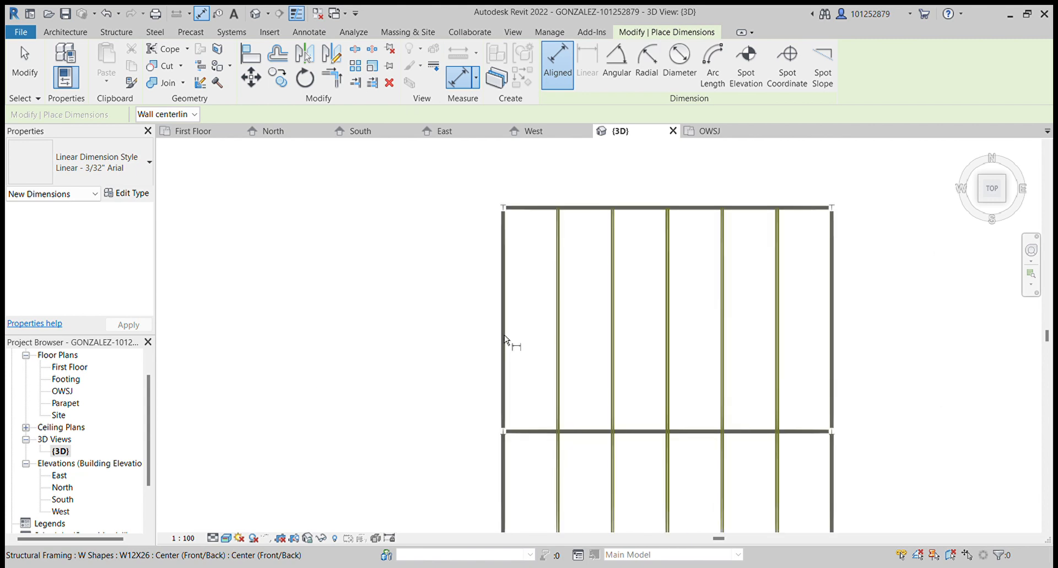
click(505, 338)
click(558, 330)
click(613, 328)
click(668, 326)
click(724, 329)
click(783, 327)
click(833, 321)
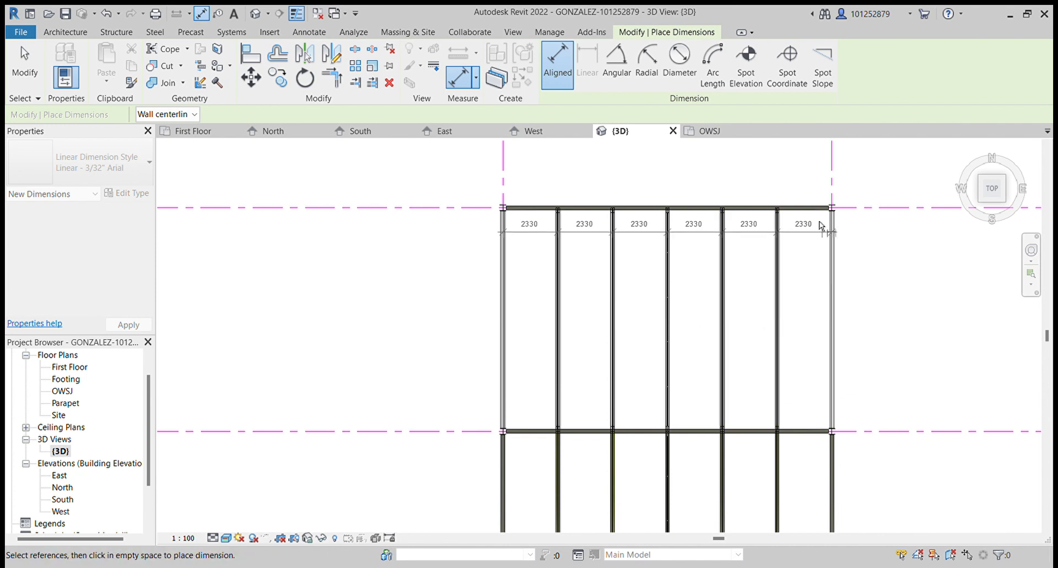
click(810, 173)
- Place an aligned dimension across the girders between grids 1 and 2 along grid C
scroll(457, 220, down, 2)
scroll(470, 353, down, 3)
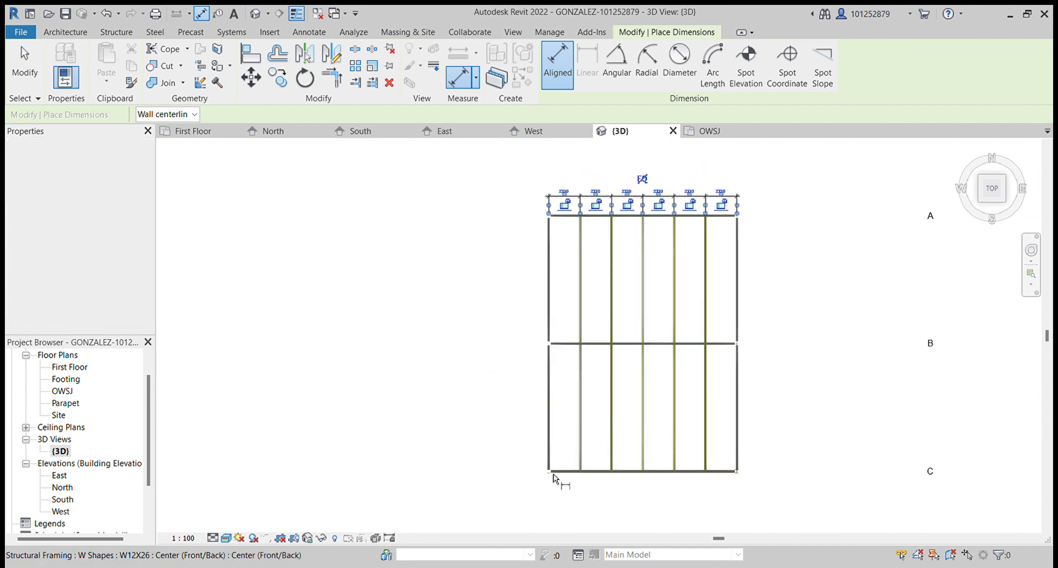
scroll(551, 476, up, 1)
click(548, 451)
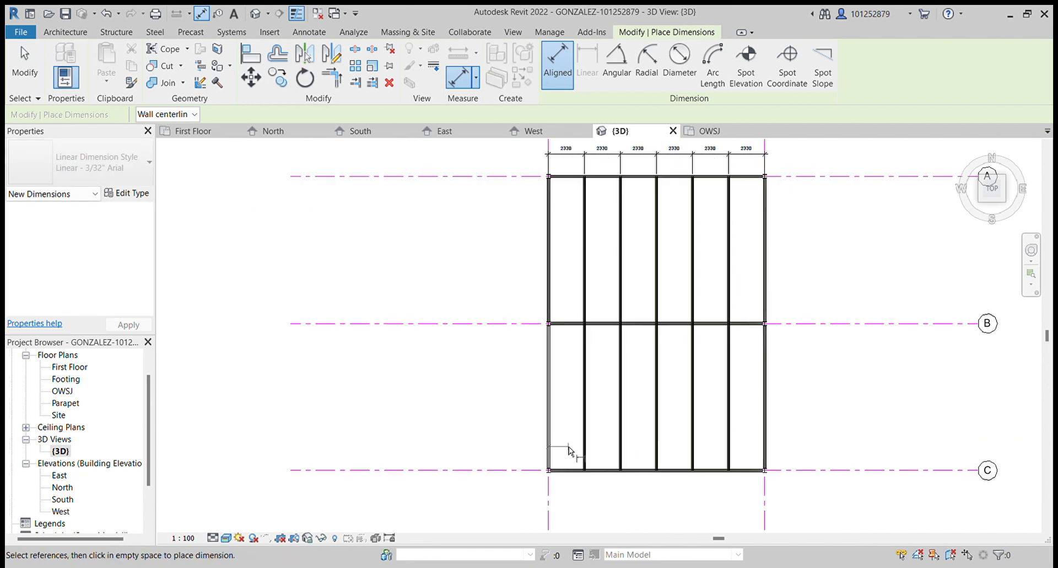
click(585, 453)
click(623, 449)
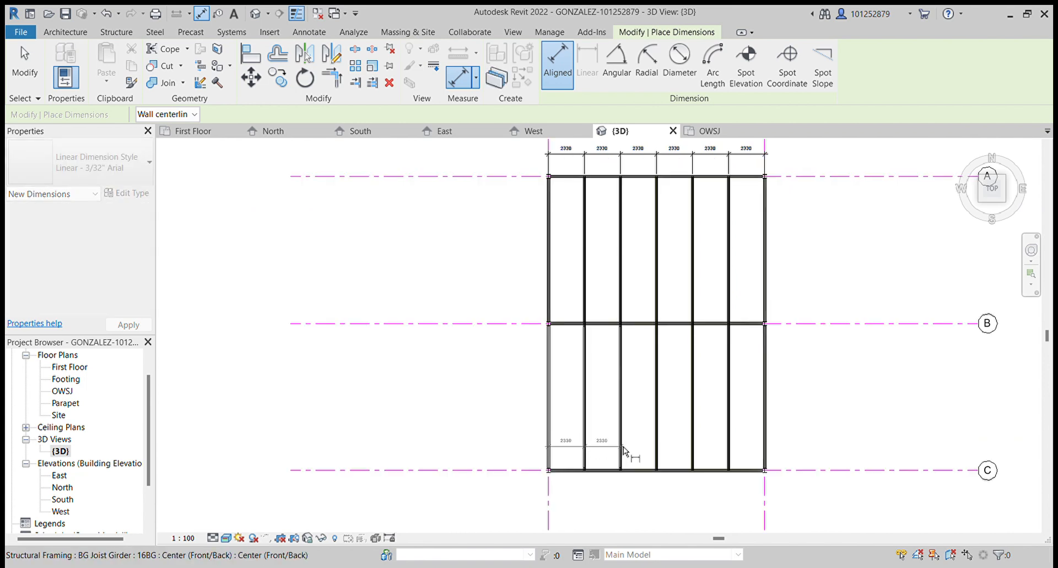
click(657, 447)
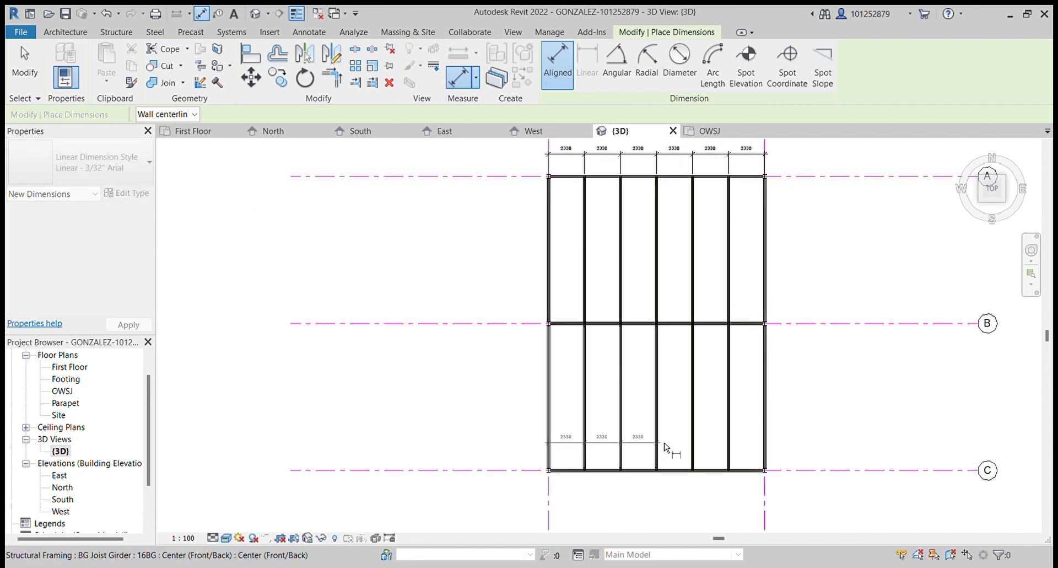
click(693, 446)
click(729, 443)
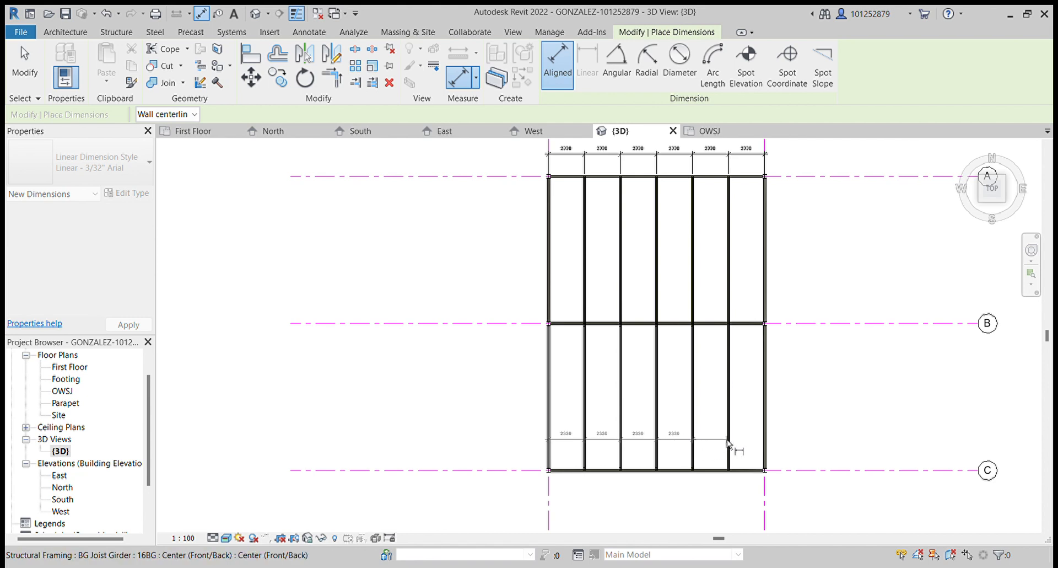
click(766, 445)
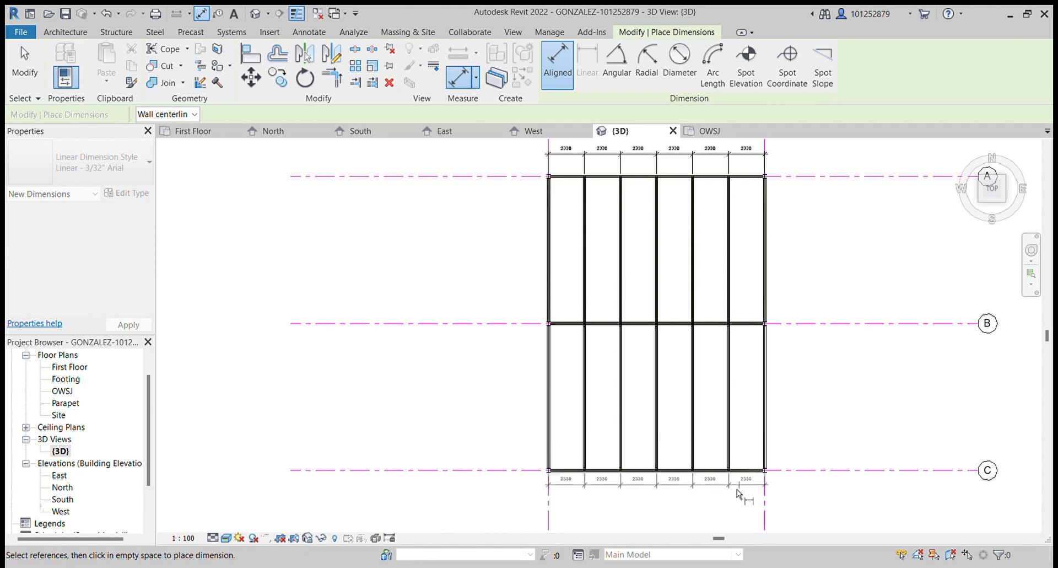
click(739, 492)
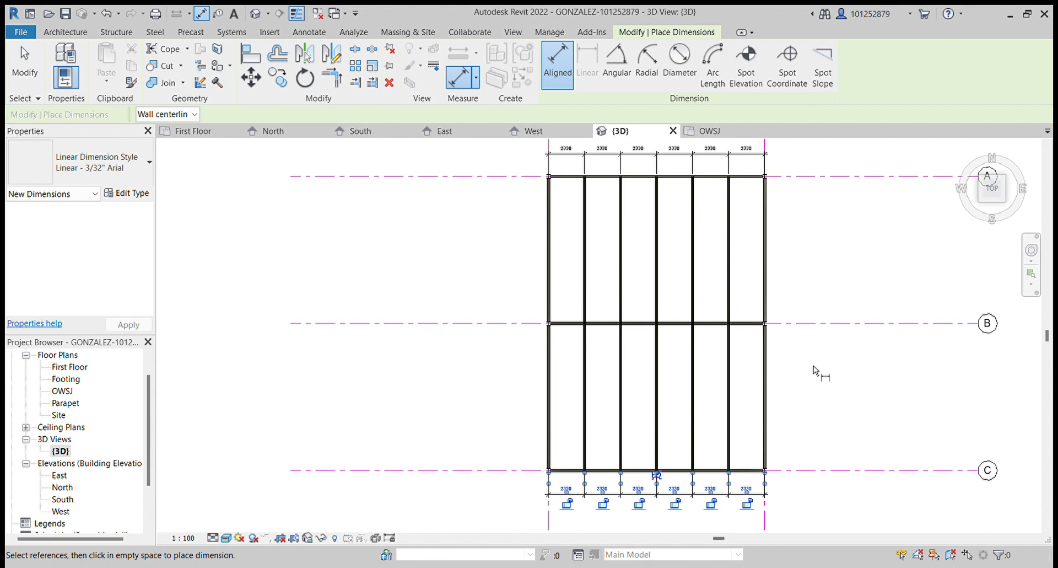
- Switch the 3D view's visual style to wireframe
scroll(593, 331, up, 5)
scroll(576, 321, up, 4)
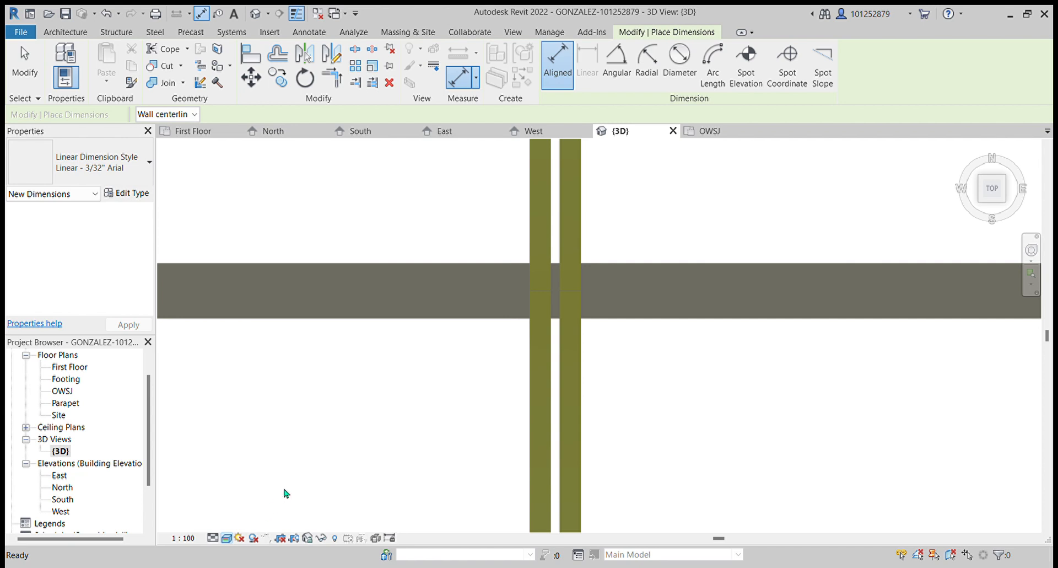
key(w)
key(f)
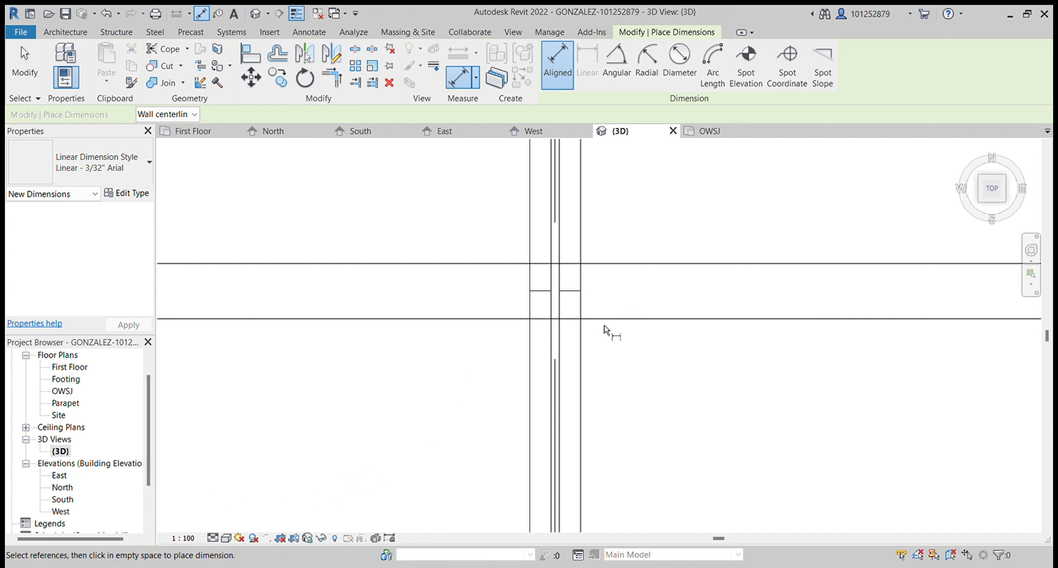
scroll(463, 310, down, 5)
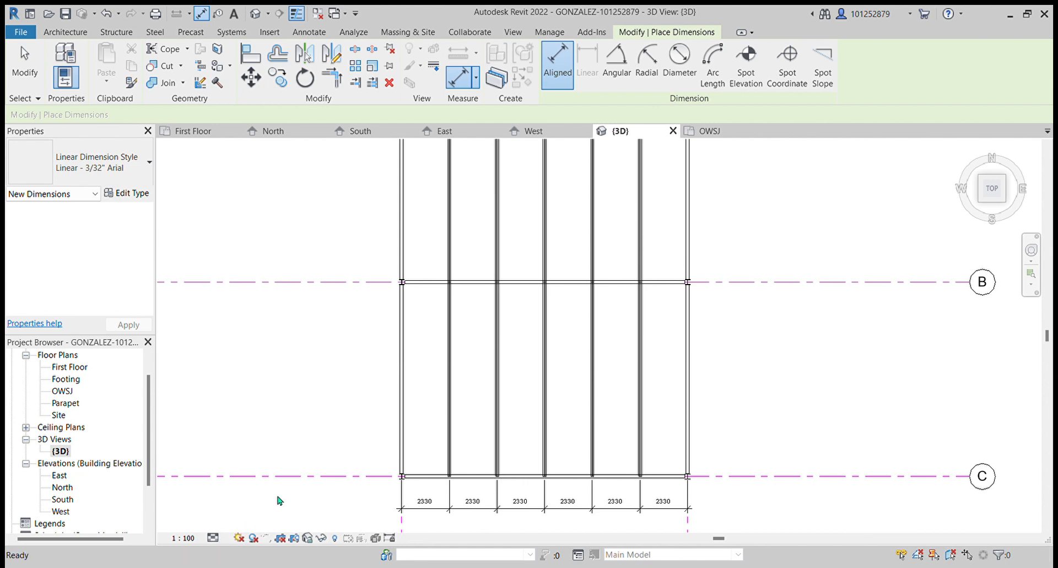
scroll(435, 363, up, 3)
scroll(499, 199, up, 3)
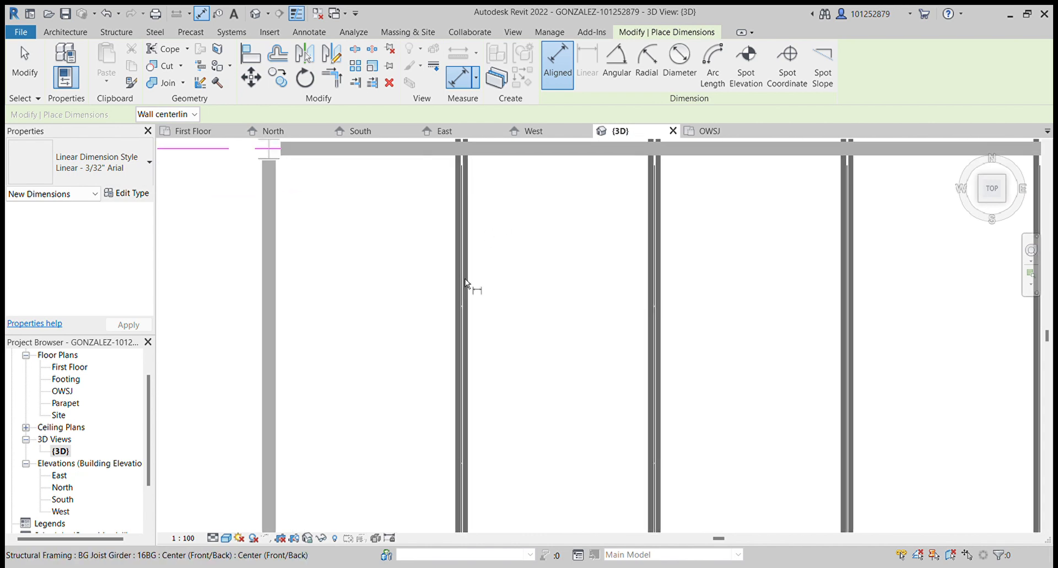
scroll(428, 350, down, 2)
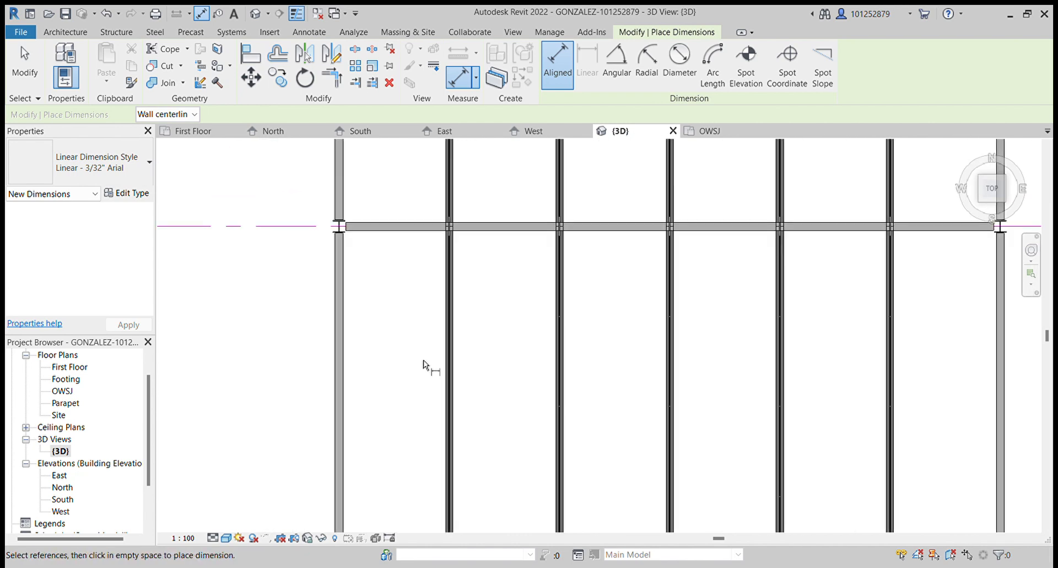